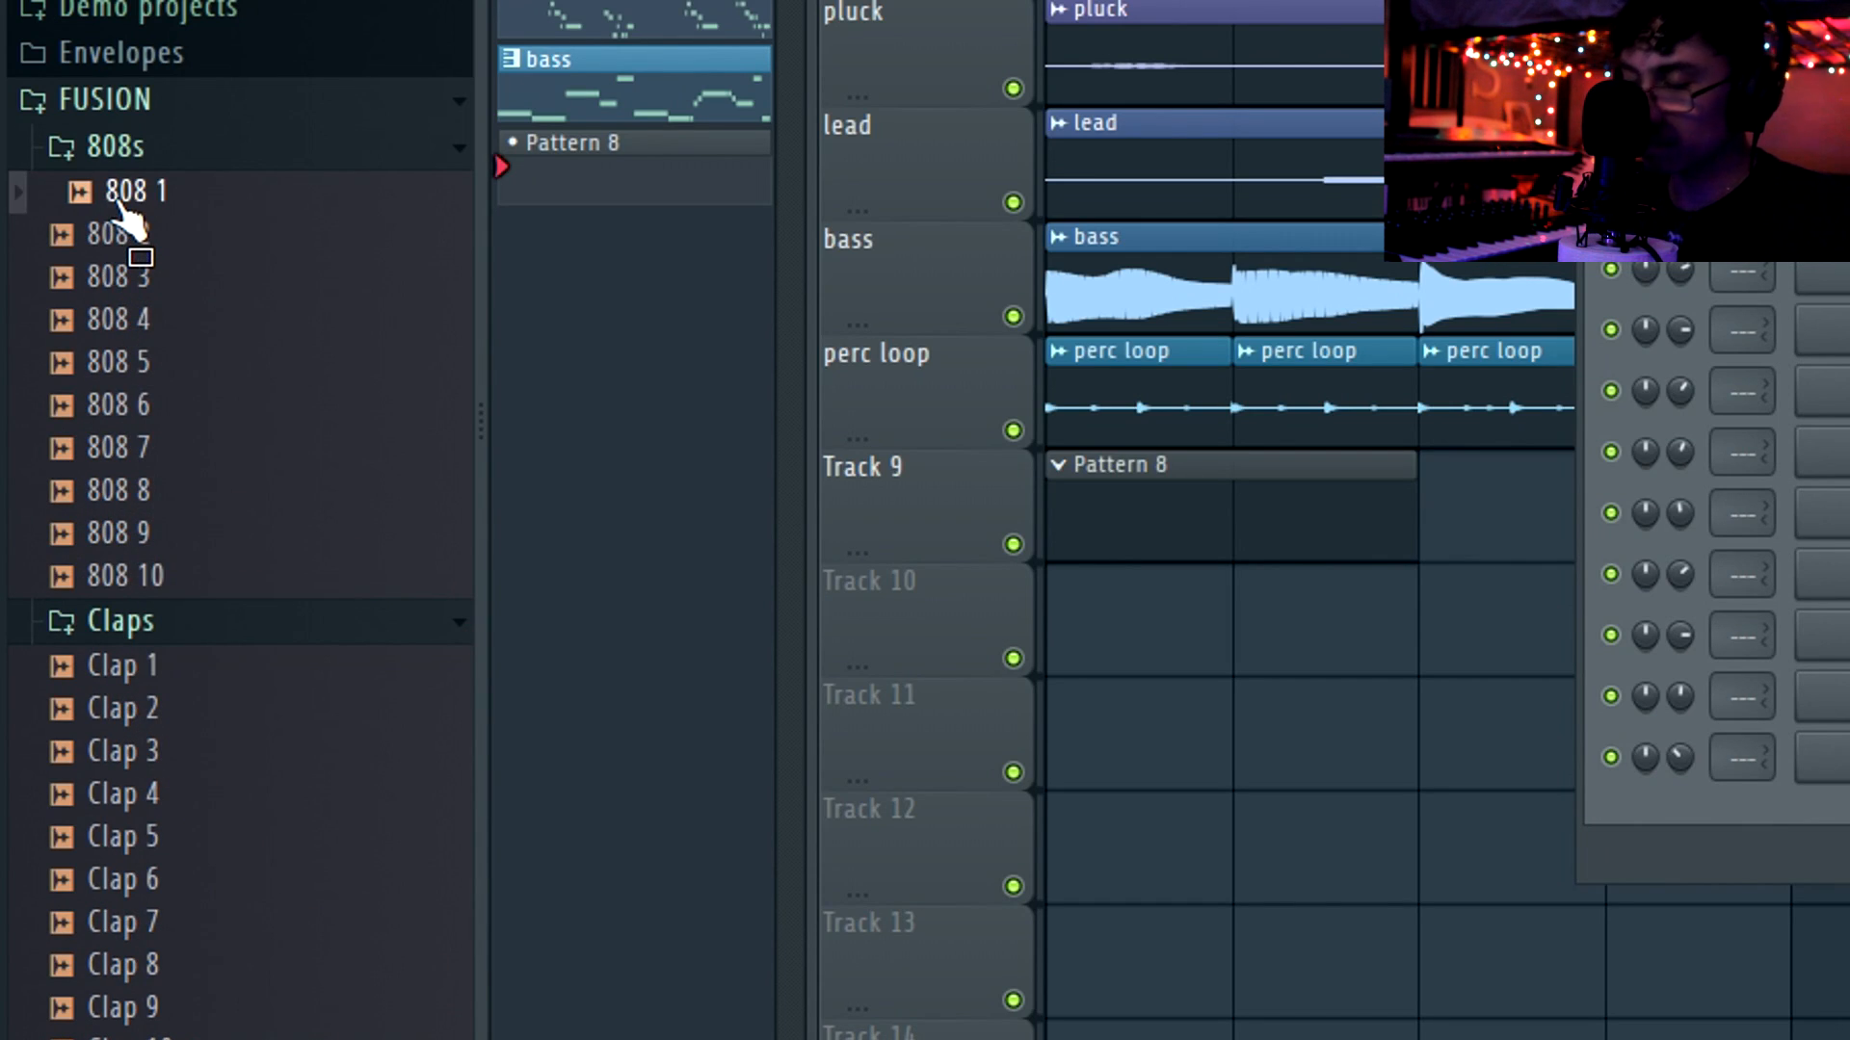
# Look through the FUSION drum kit's sample folders, from the 808s to the Snares and Xtras, and hide the browser
pyautogui.press('Down')
pyautogui.press('Down')
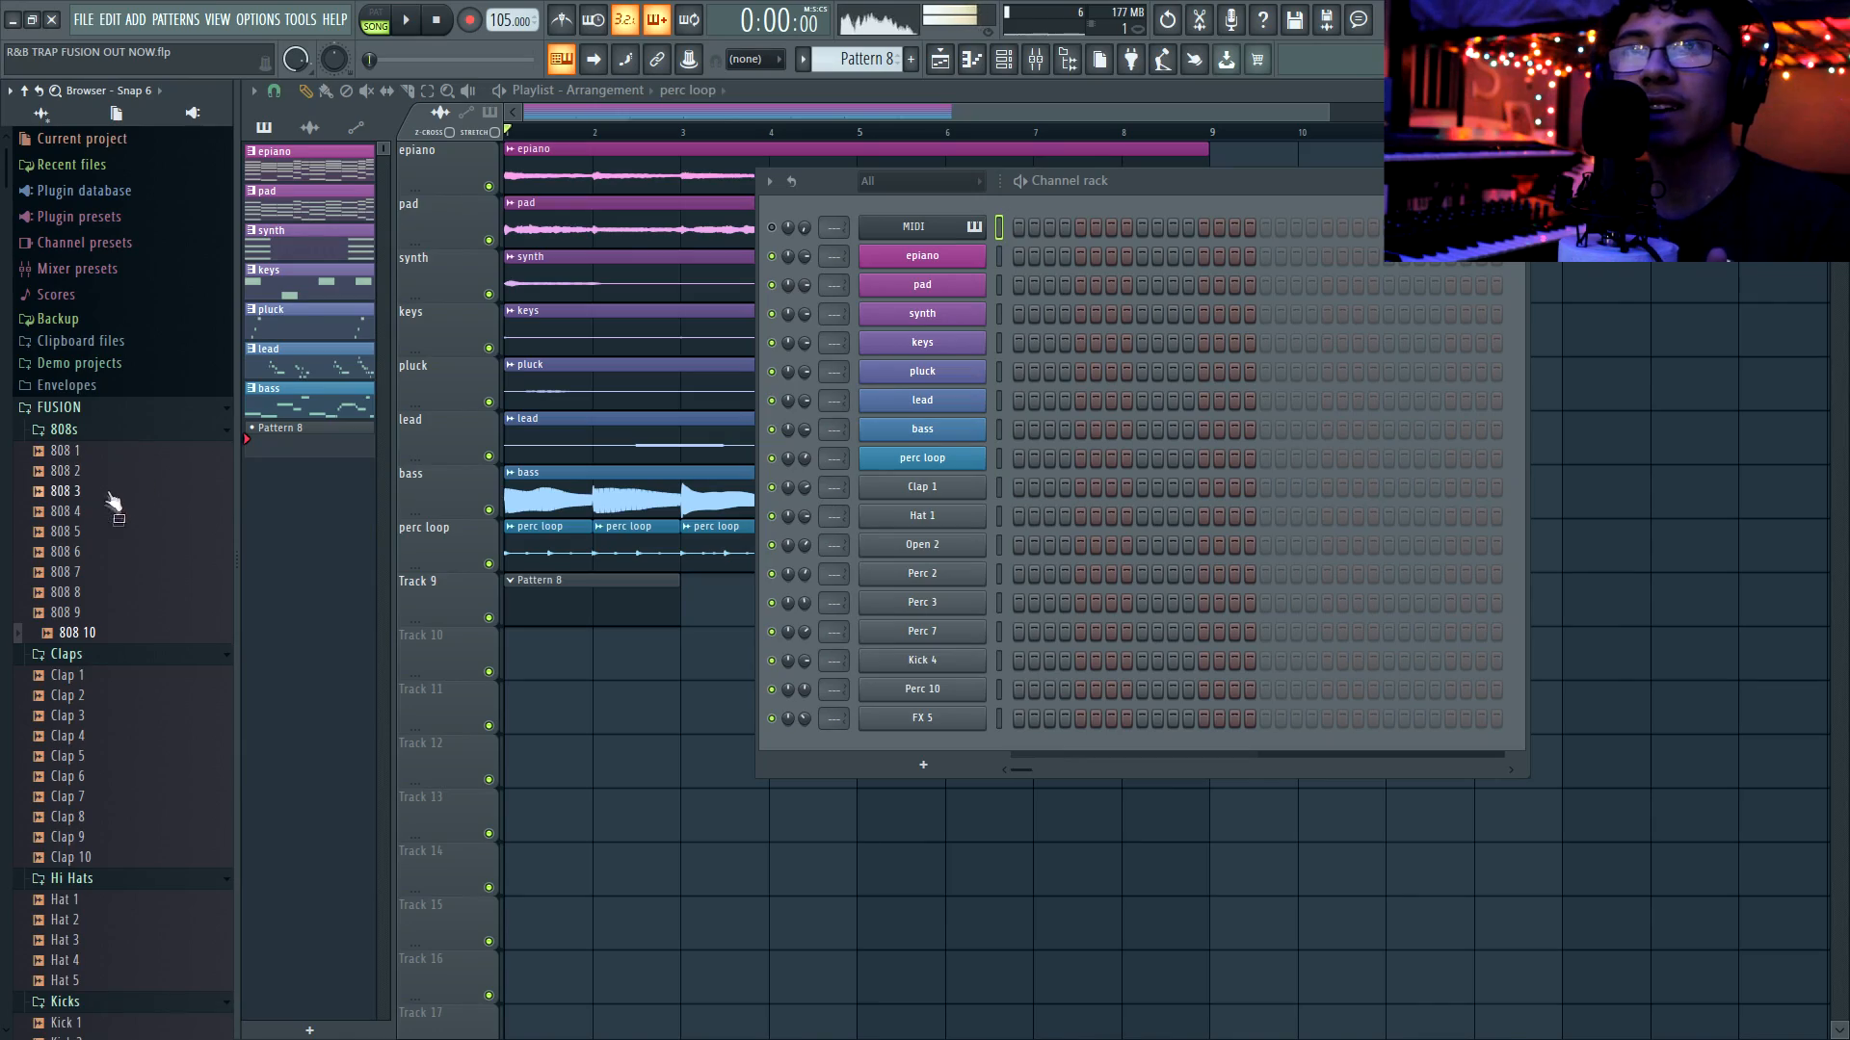
pyautogui.scroll(-1, 106, 551)
pyautogui.scroll(-15, 106, 551)
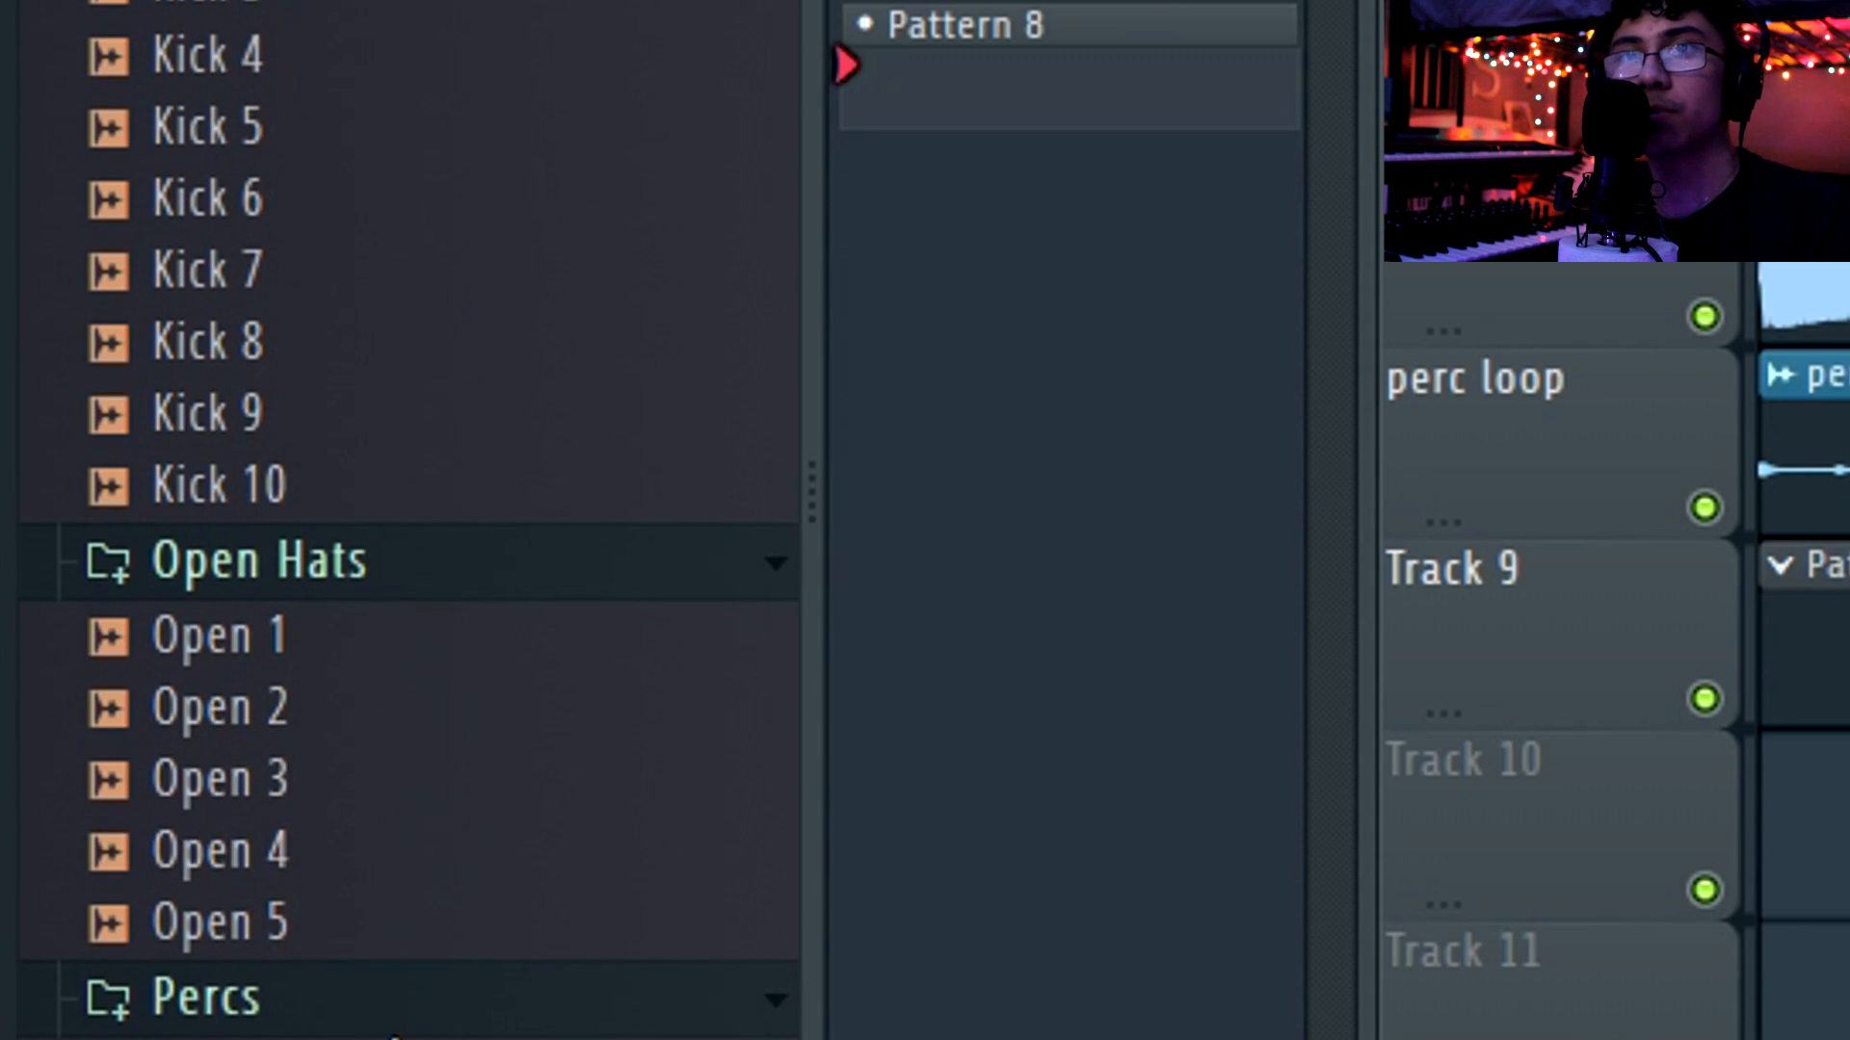
pyautogui.scroll(-10, 524, 784)
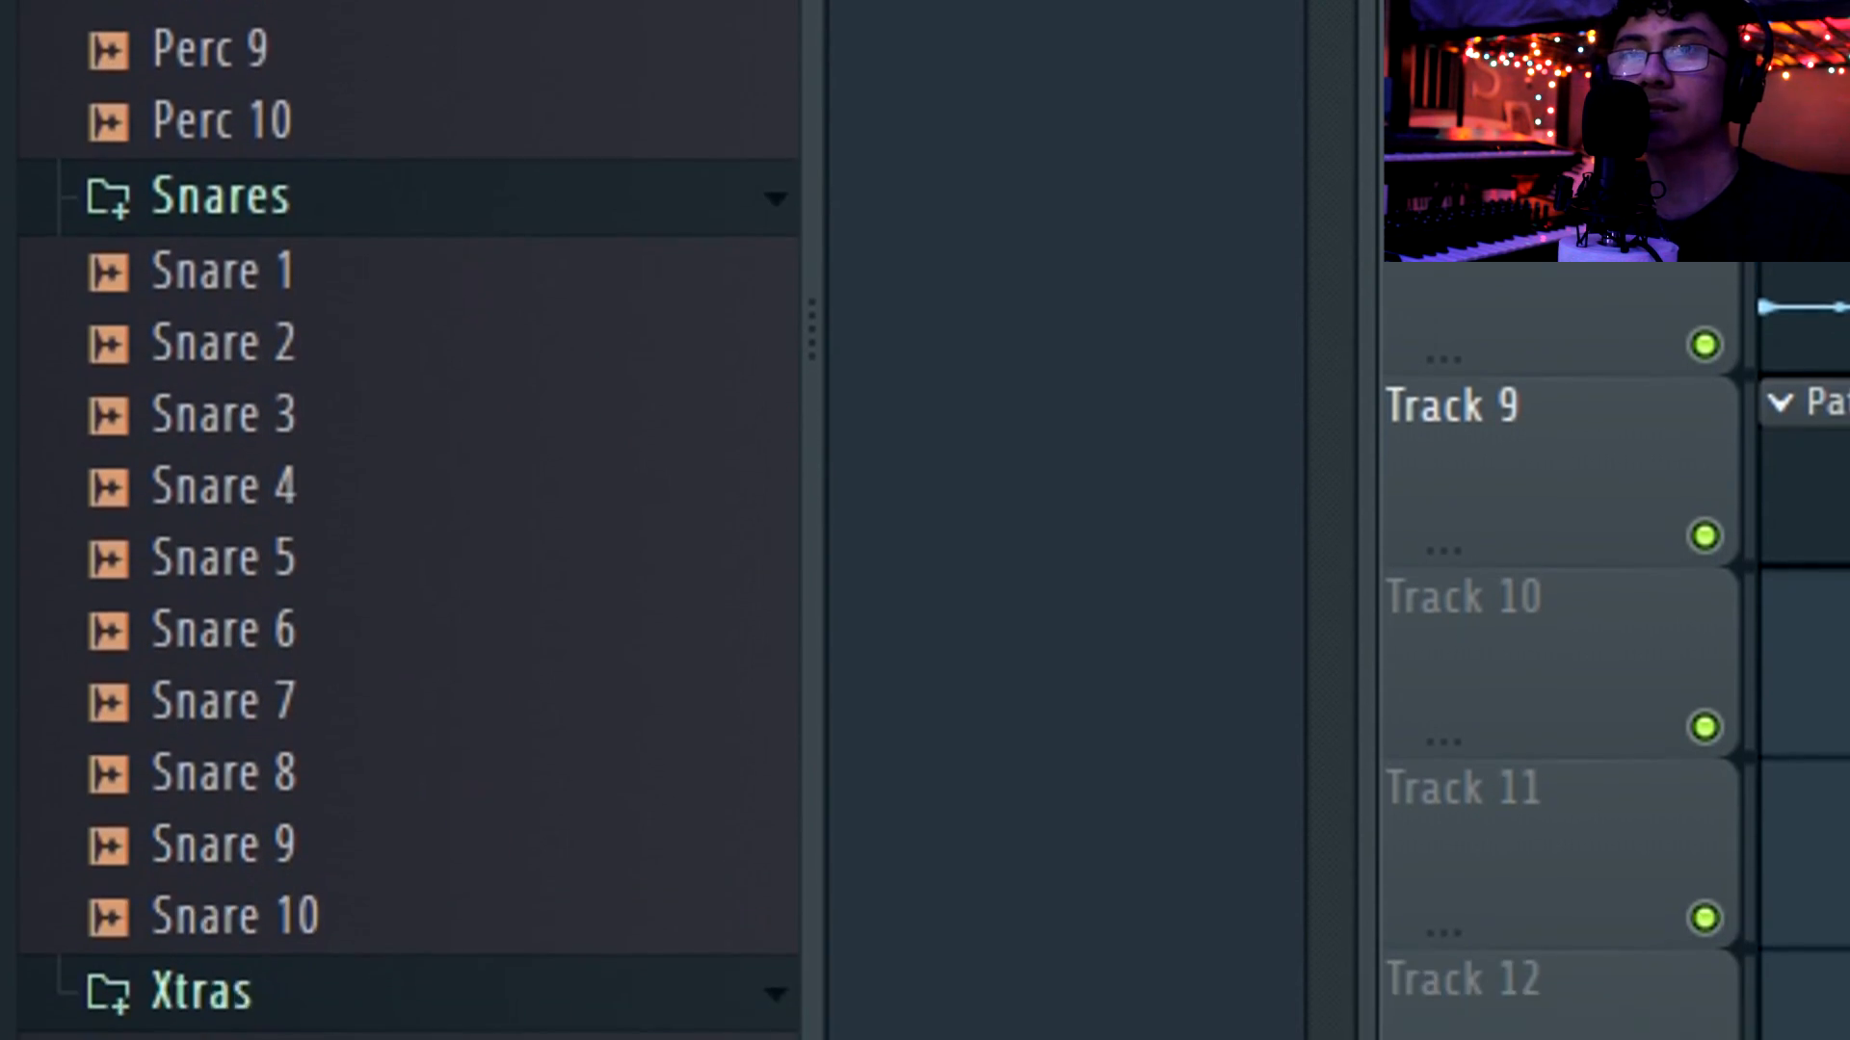
pyautogui.click(28, 95)
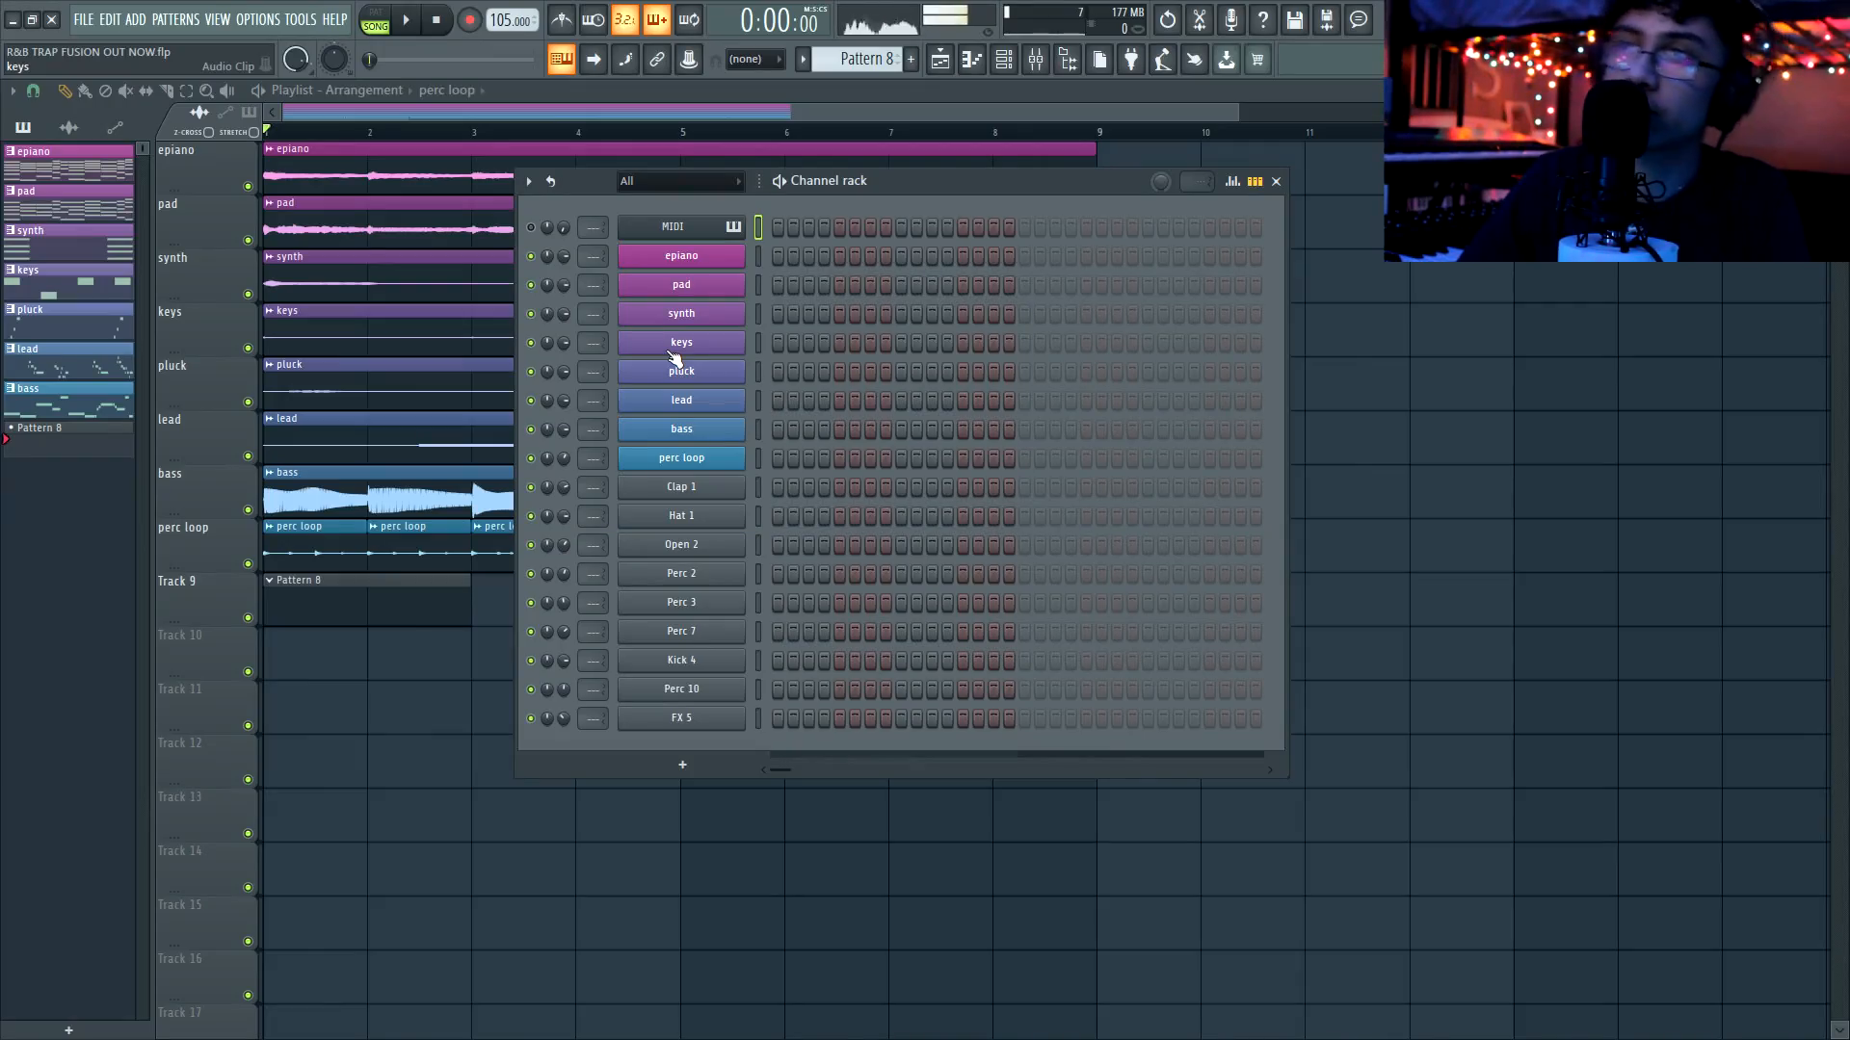
pyautogui.click(1067, 59)
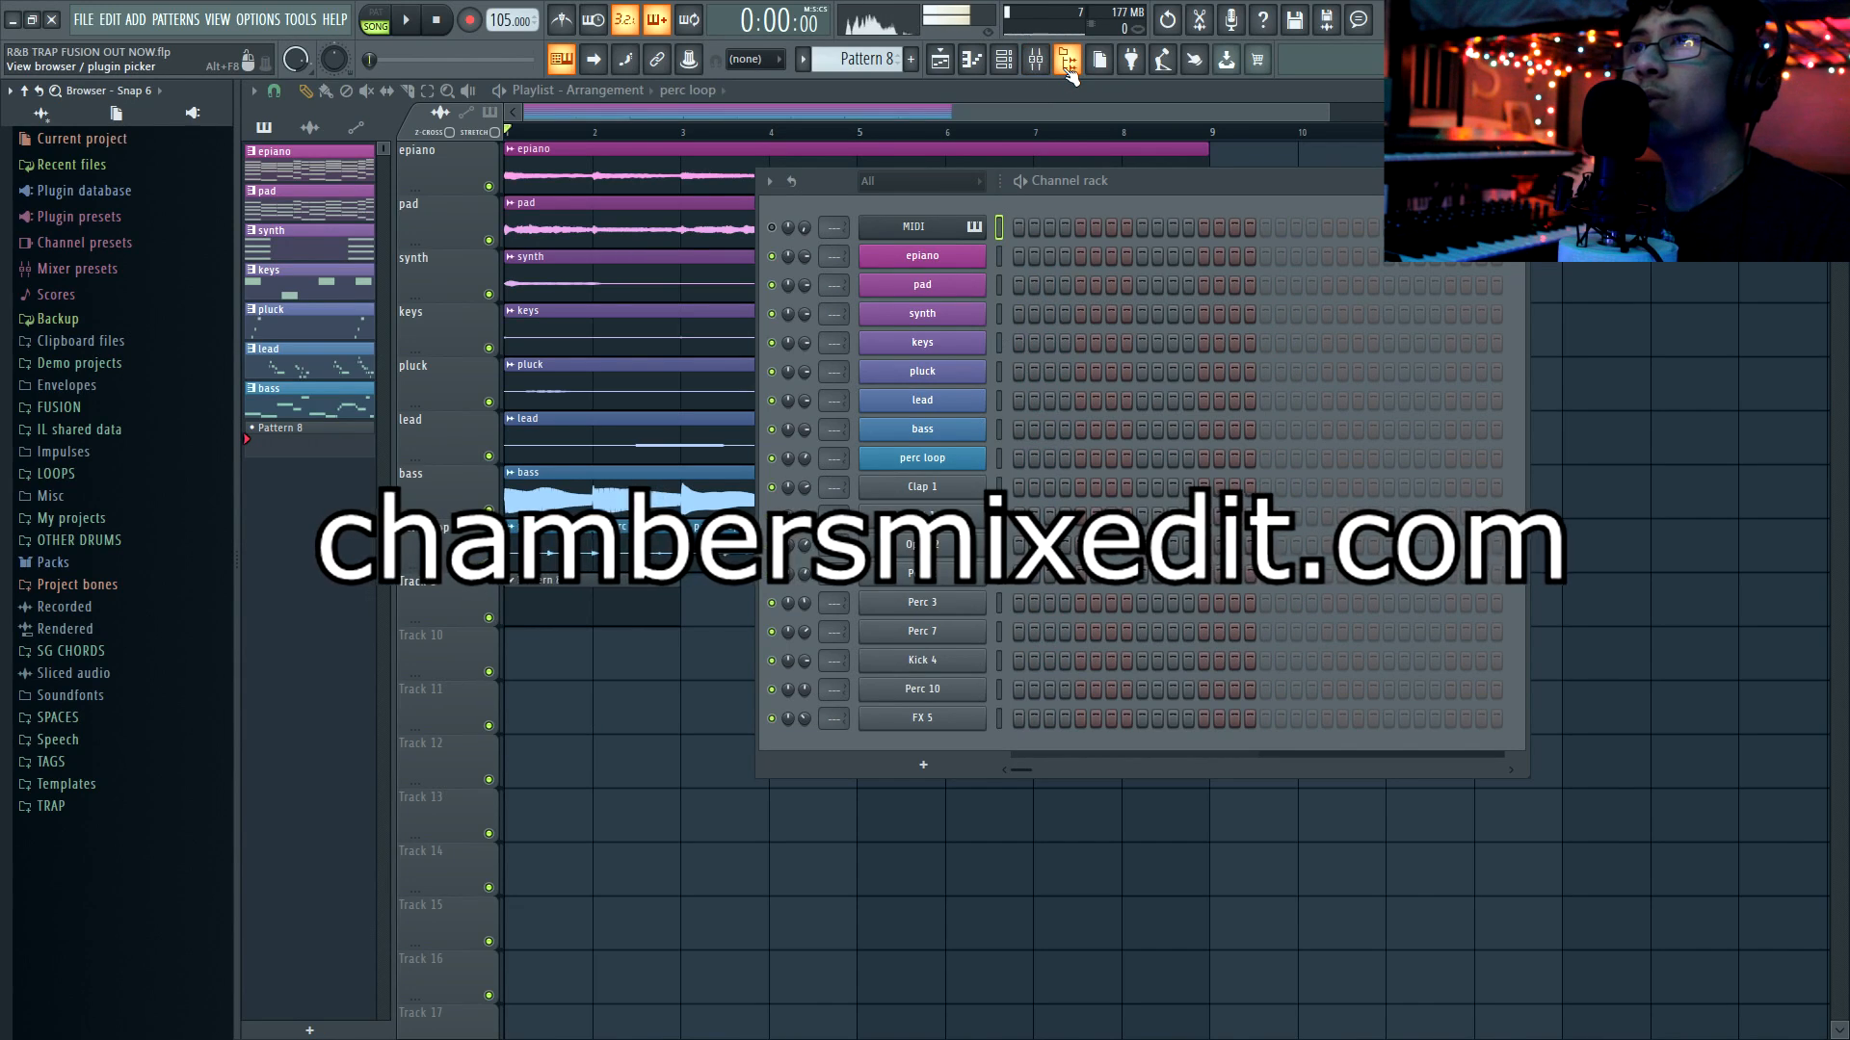
pyautogui.click(1067, 60)
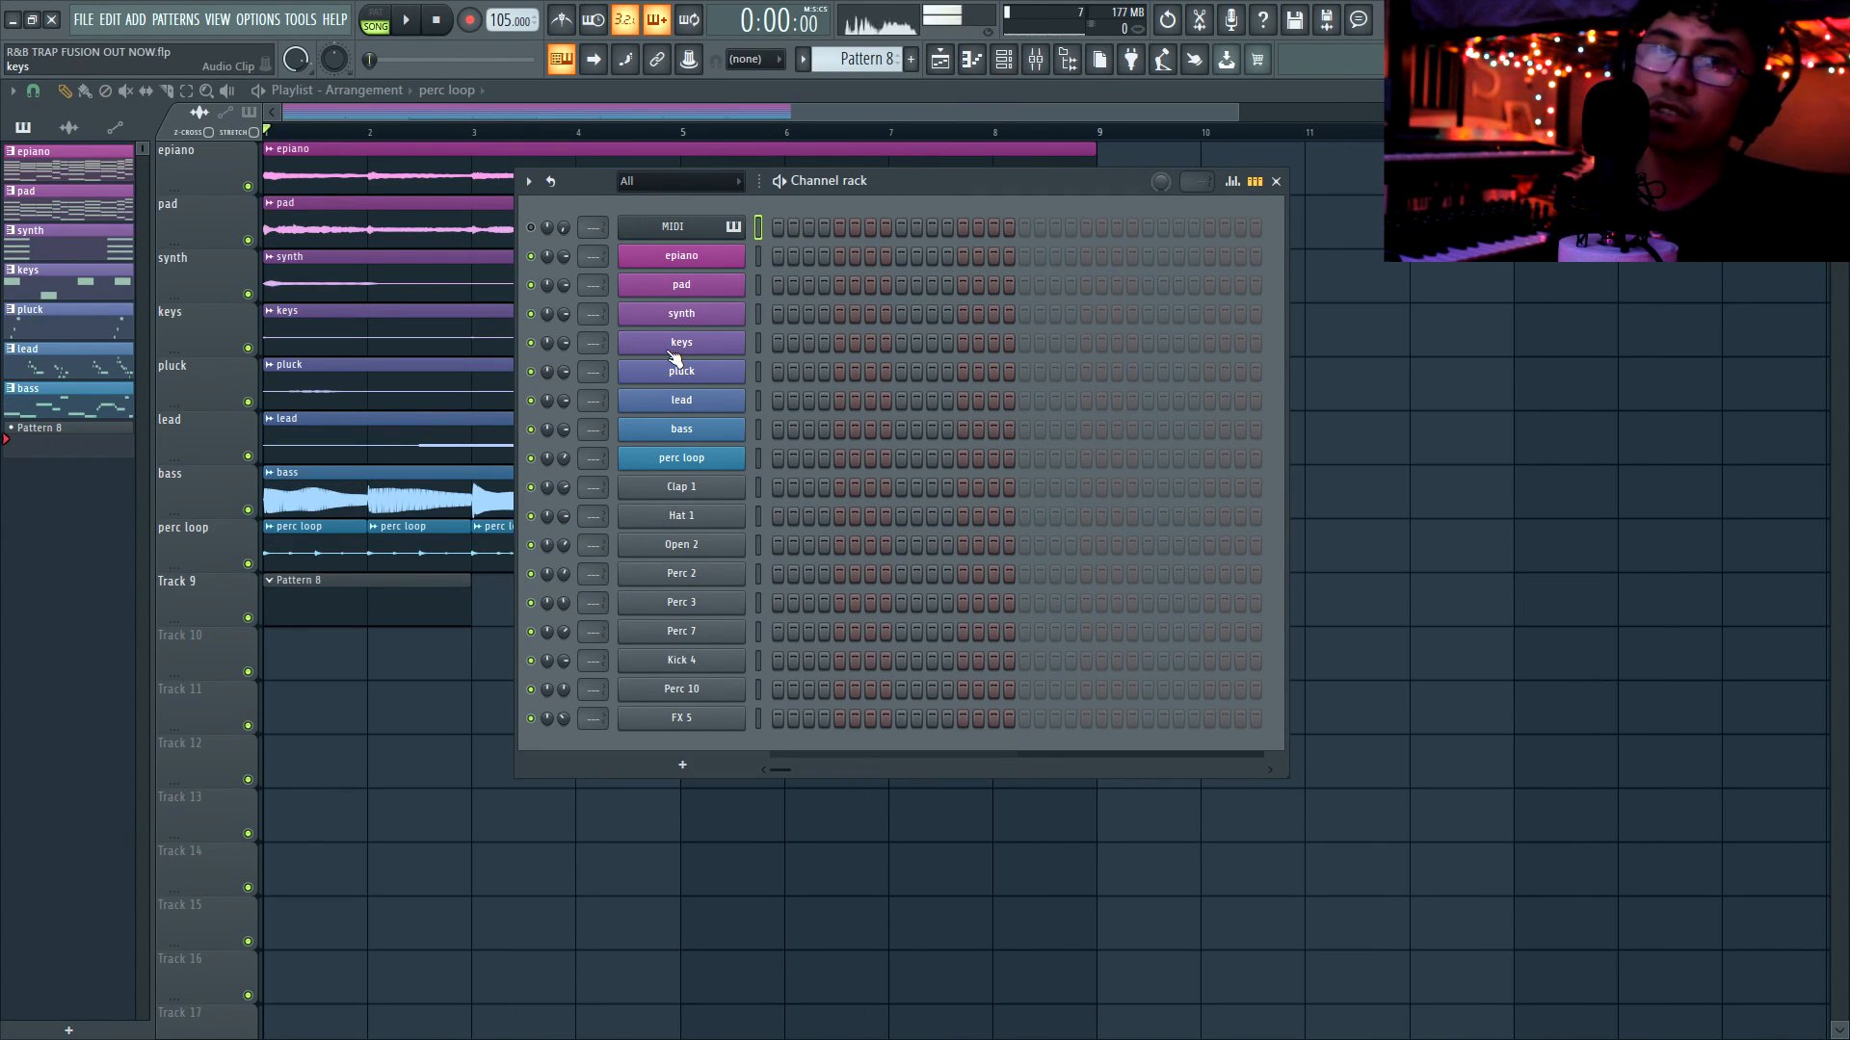
# Program Clap 1 on steps 5, 13, 21 and 29 of Pattern 8 and repeat that pattern across eight bars on Track 9
pyautogui.click(840, 487)
pyautogui.press('space')
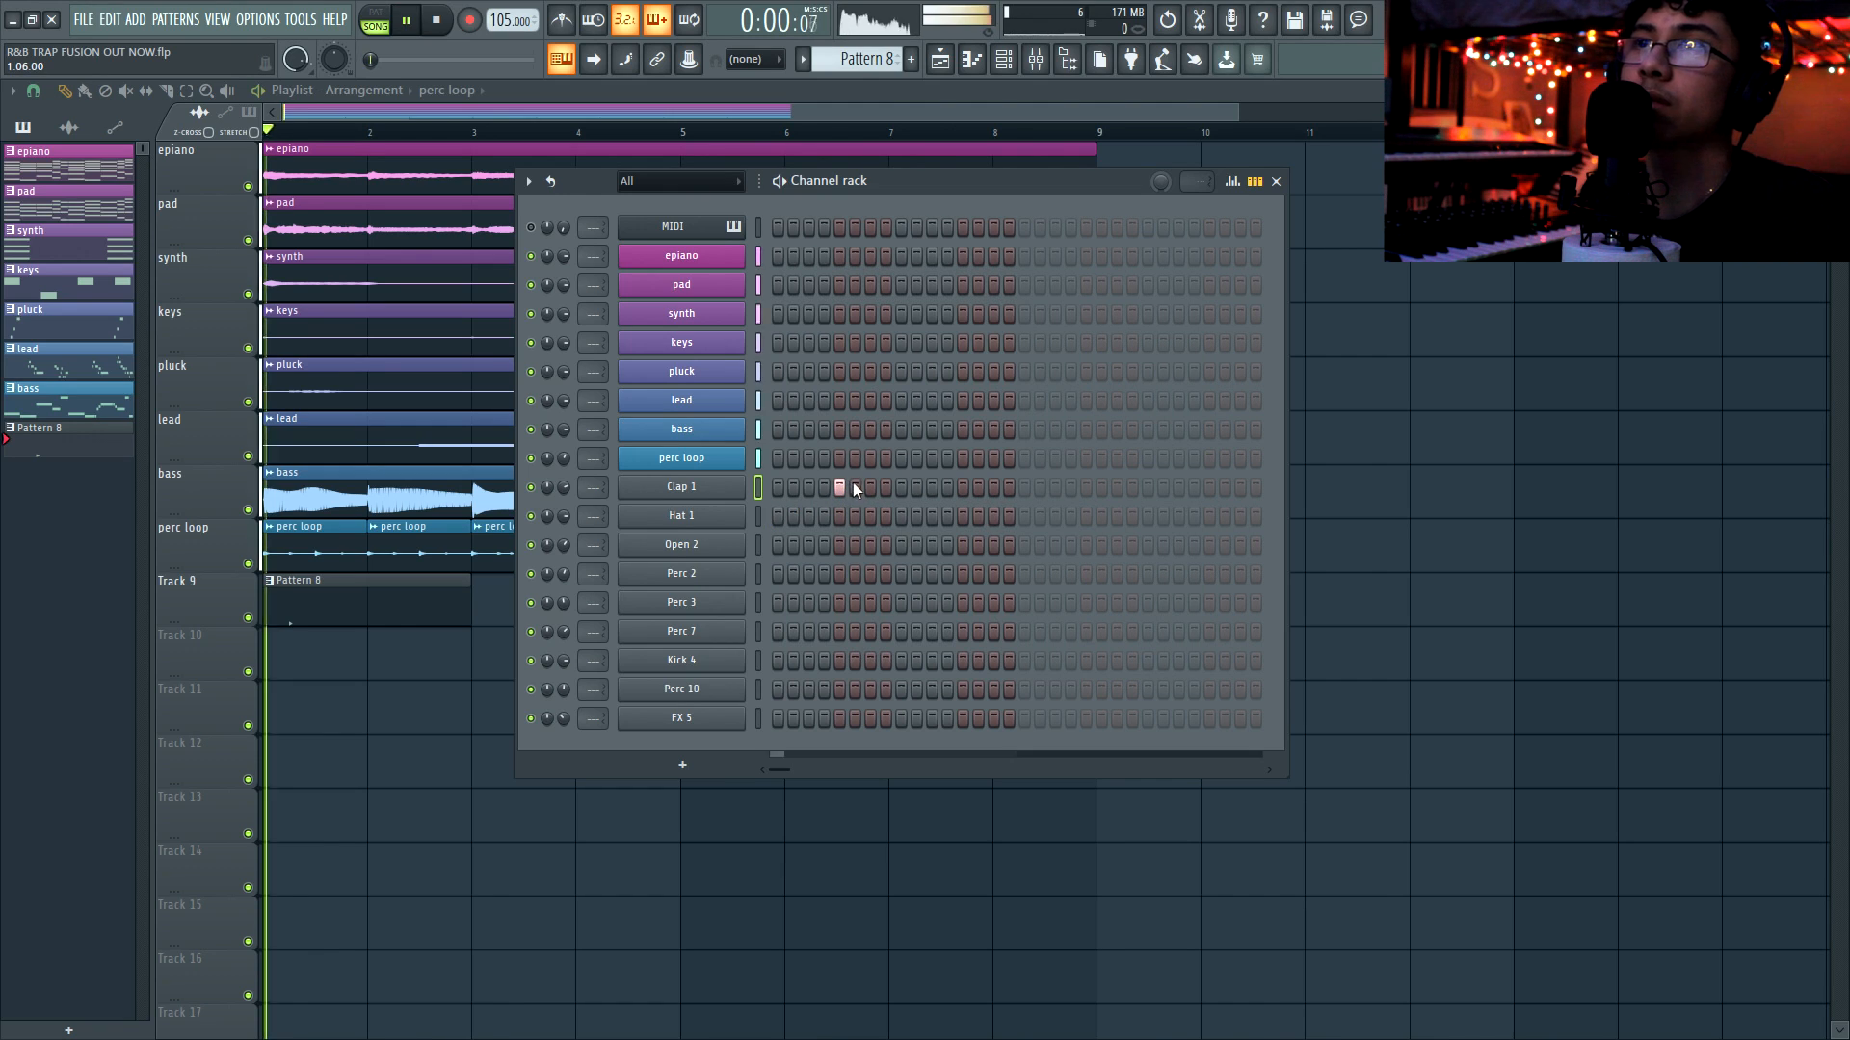
pyautogui.click(963, 487)
pyautogui.click(1087, 487)
pyautogui.click(1206, 487)
pyautogui.press('F6')
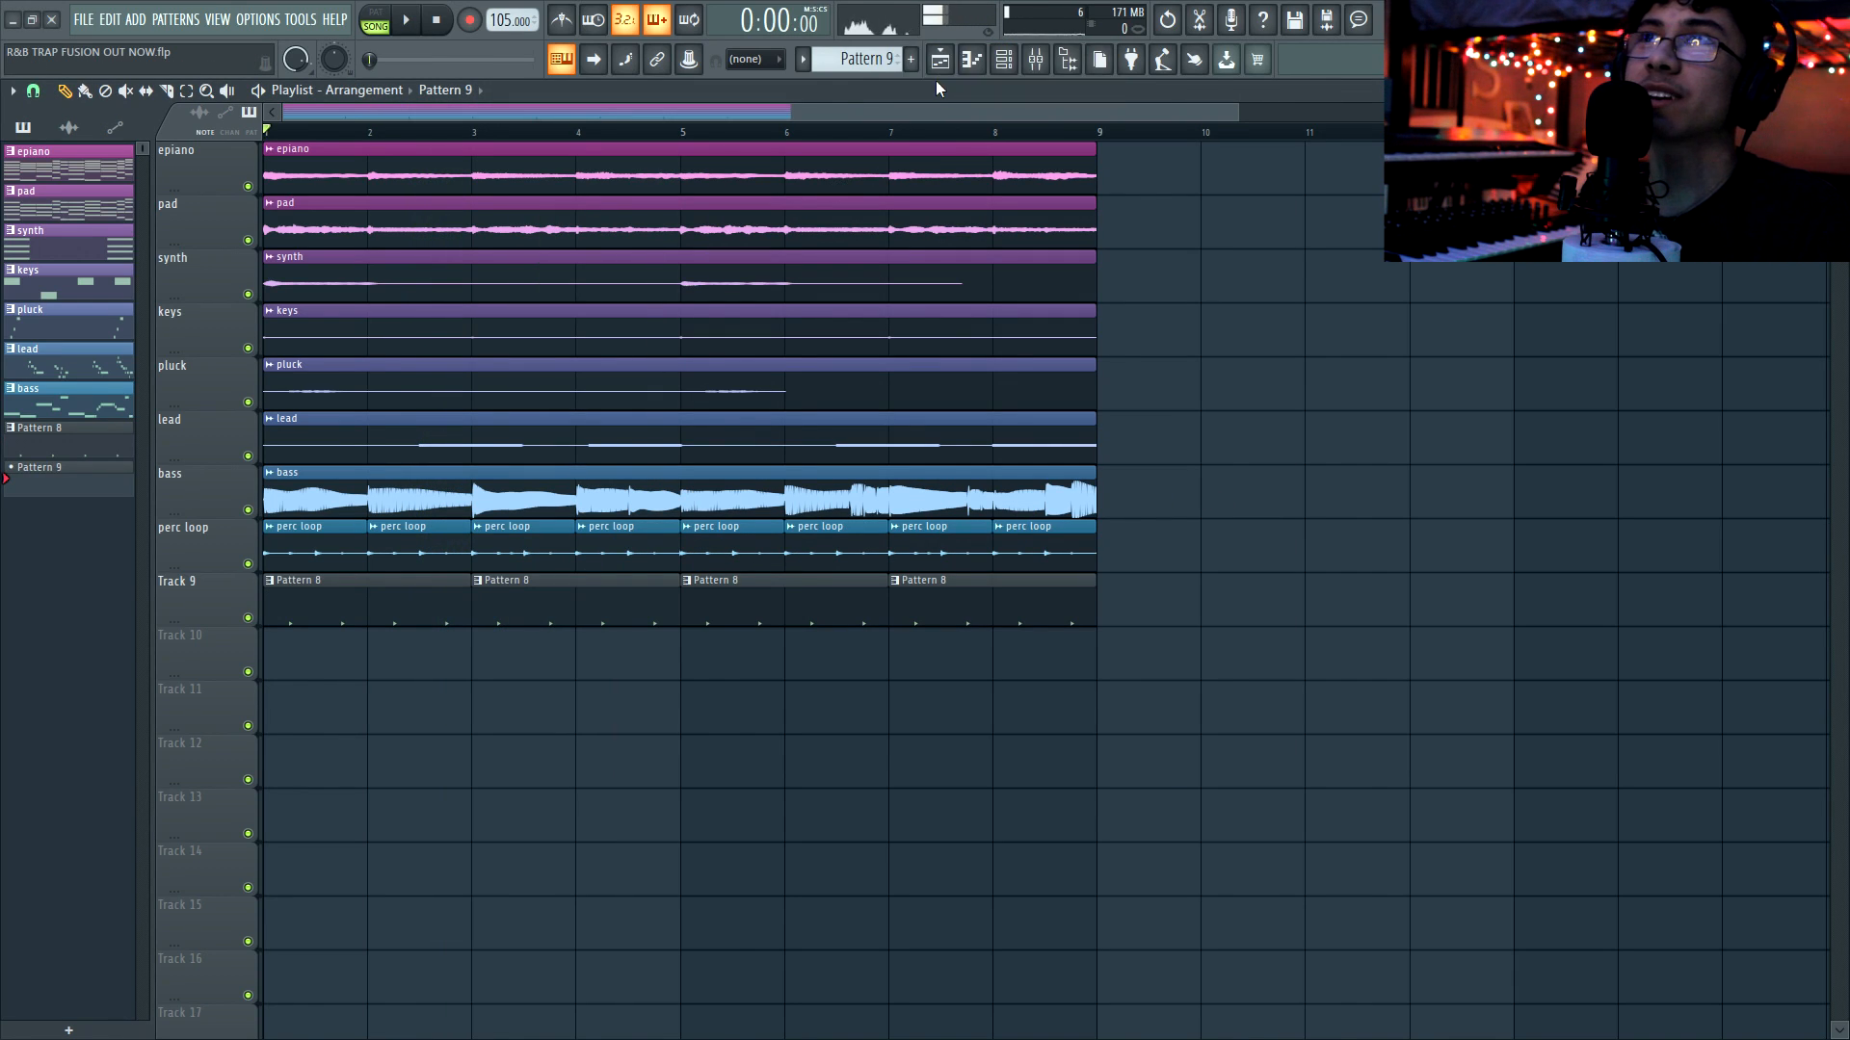
# Fill Hat 1 on every second step of Pattern 9, place it on Track 10 and play it back
pyautogui.press('F6')
pyautogui.rightClick(702, 516)
pyautogui.click(964, 583)
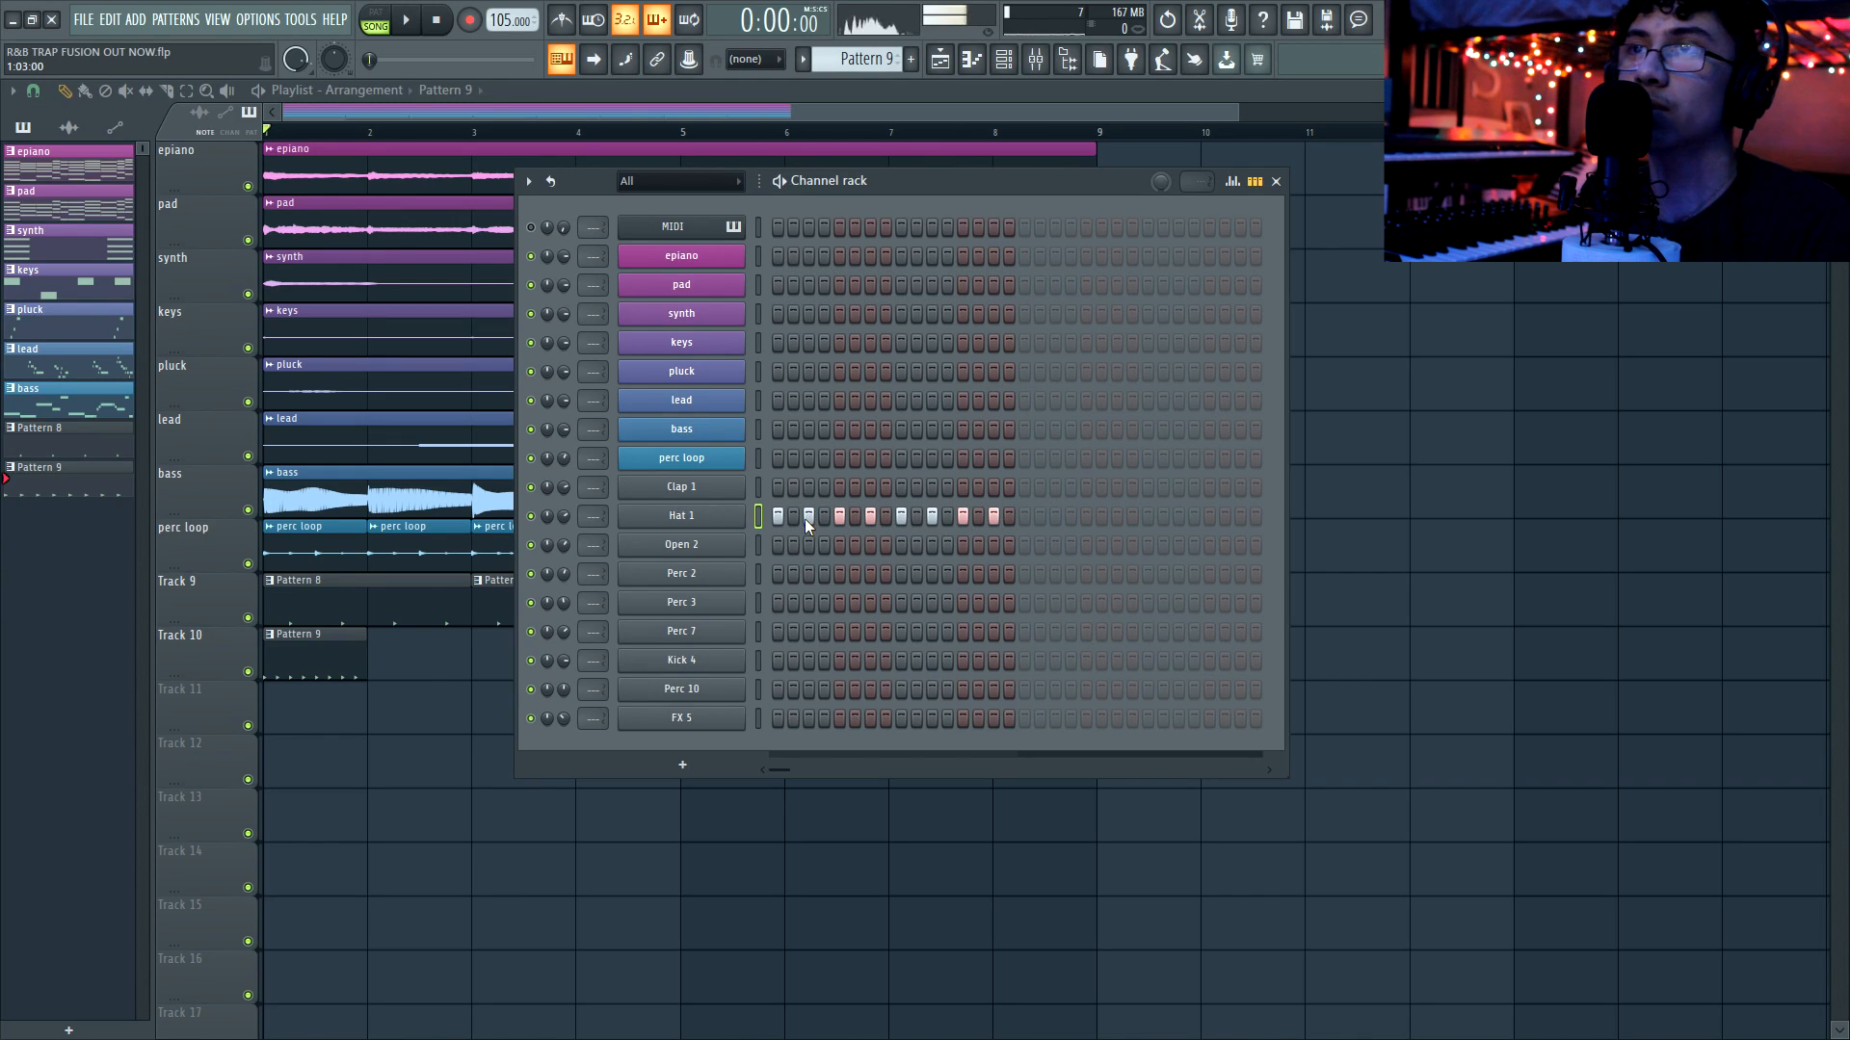
pyautogui.press('space')
# Add a held Open 2 note in a new pattern and lay out the hi-hat and open-hat patterns over eight bars on Tracks 10 and 11
pyautogui.click(910, 59)
pyautogui.press('Return')
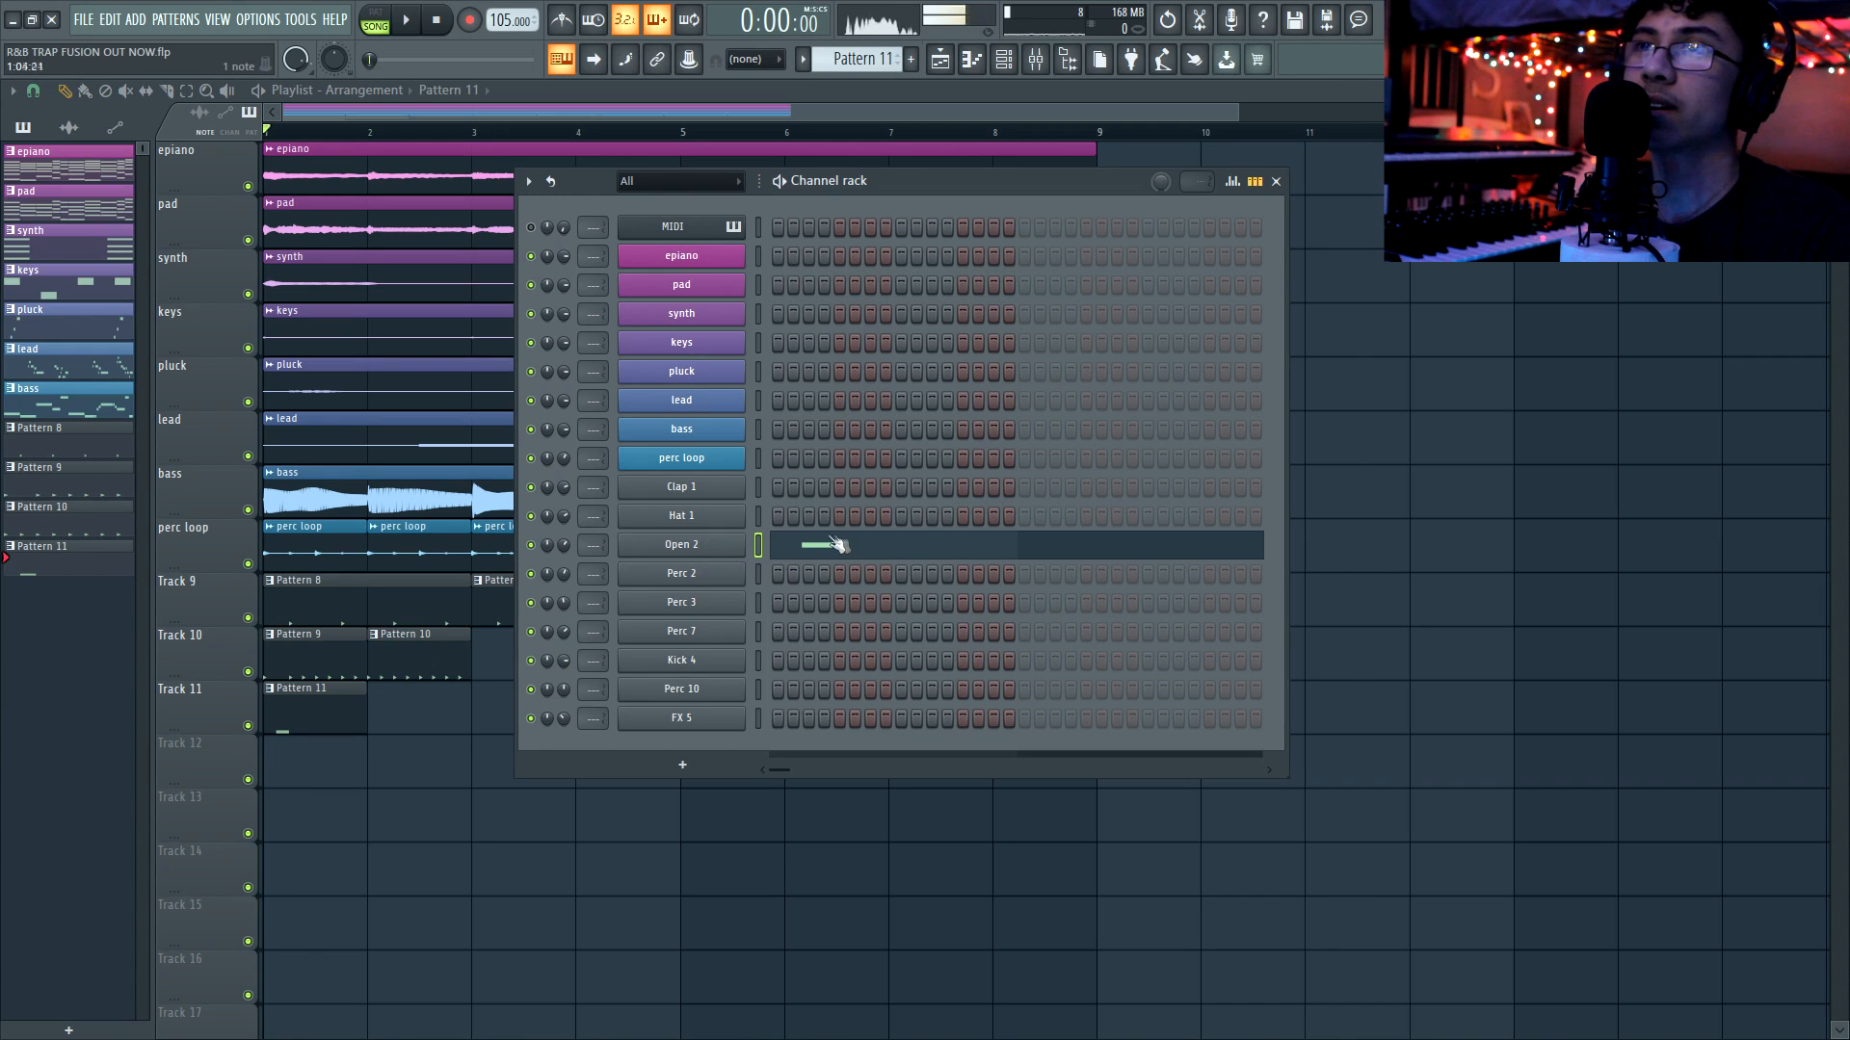
pyautogui.press('F6')
pyautogui.moveTo(472, 628); pyautogui.dragTo(355, 706)
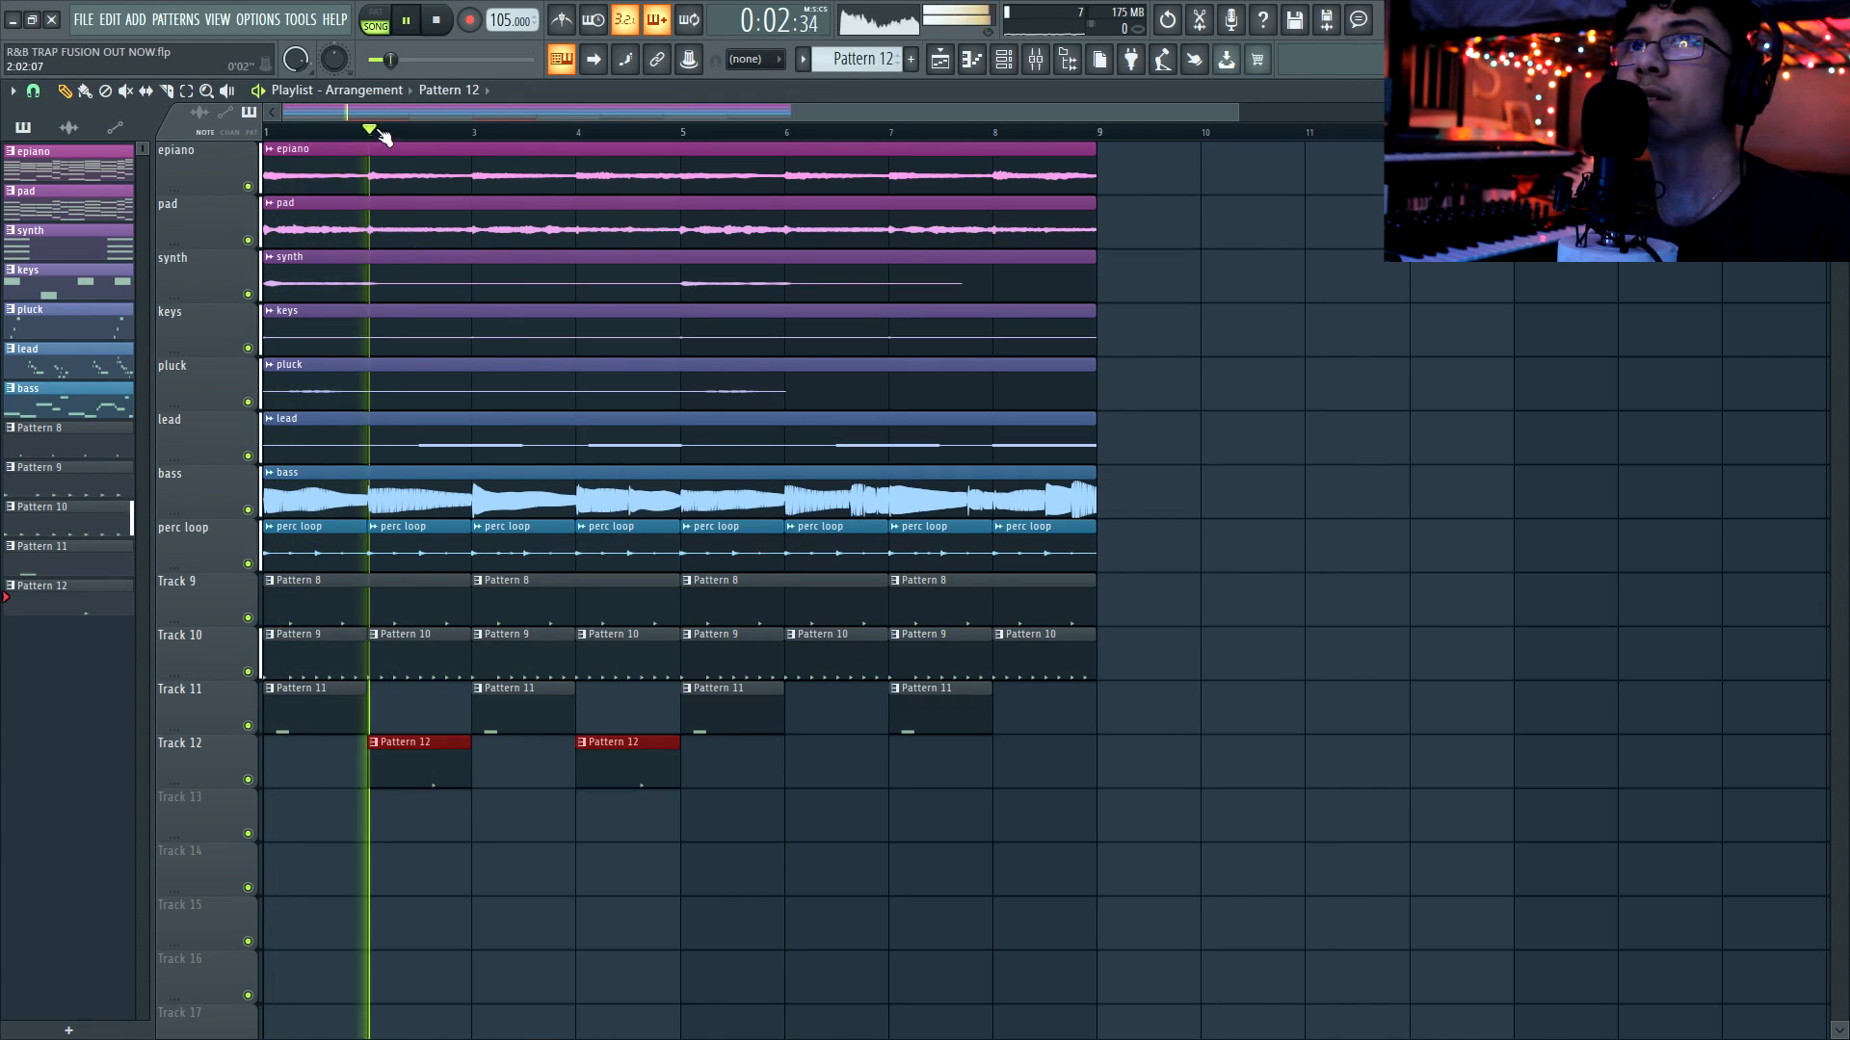
# Program Perc 2 on step 11 and Perc 3 on step 16 in separate patterns, placed on even bars of Tracks 12 and 13
pyautogui.press('F6')
pyautogui.click(932, 573)
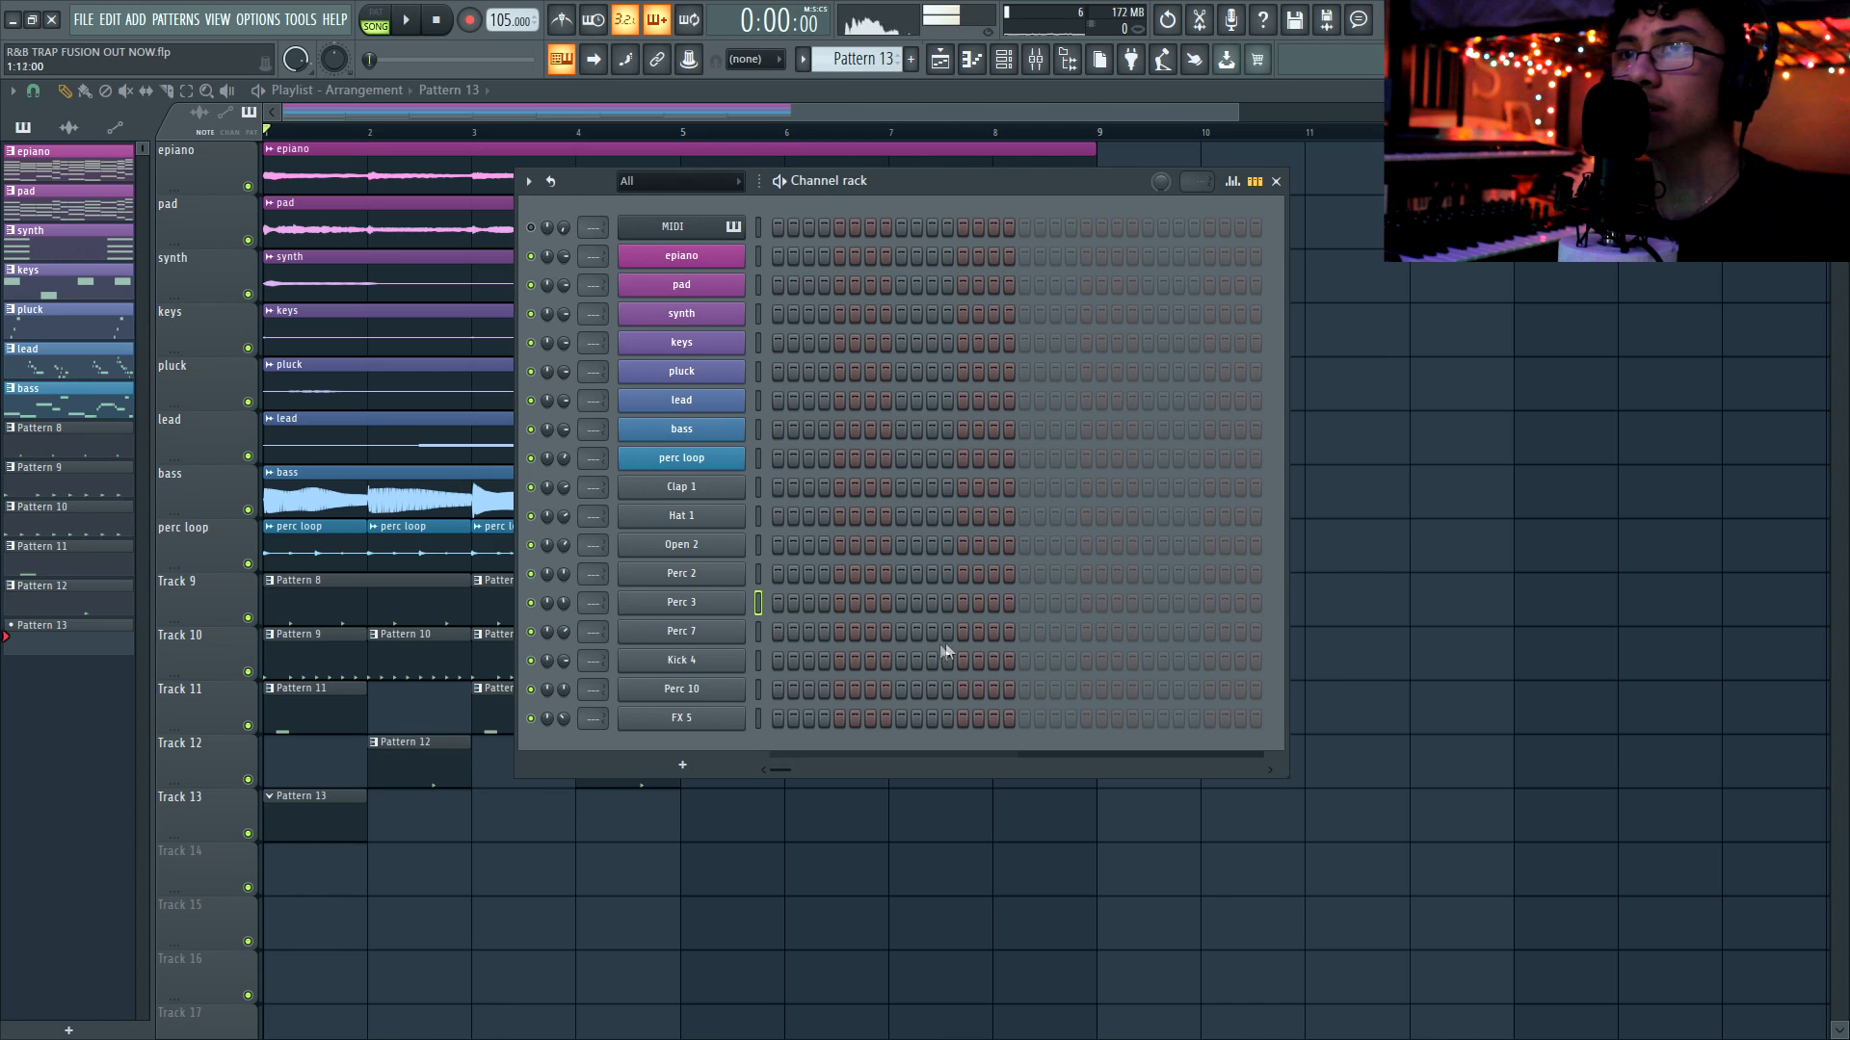
pyautogui.press('space')
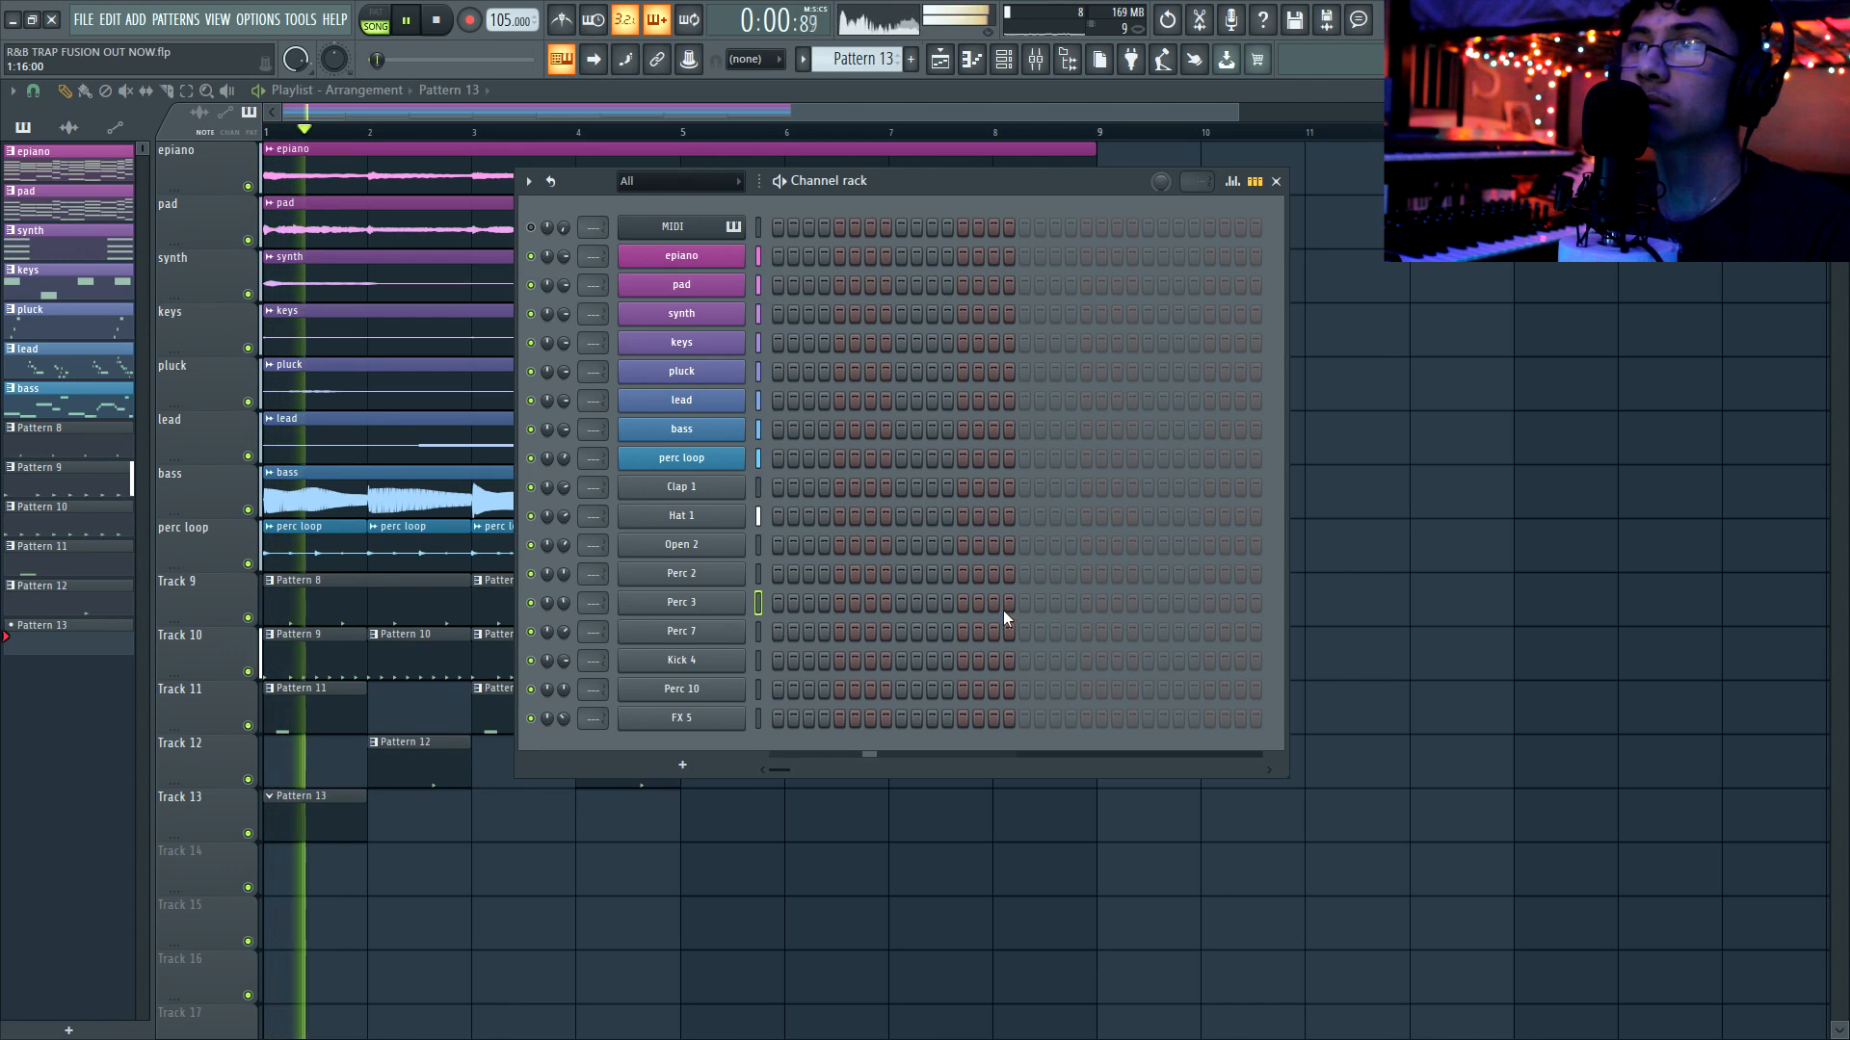
pyautogui.press('F6')
pyautogui.moveTo(321, 825); pyautogui.dragTo(588, 832)
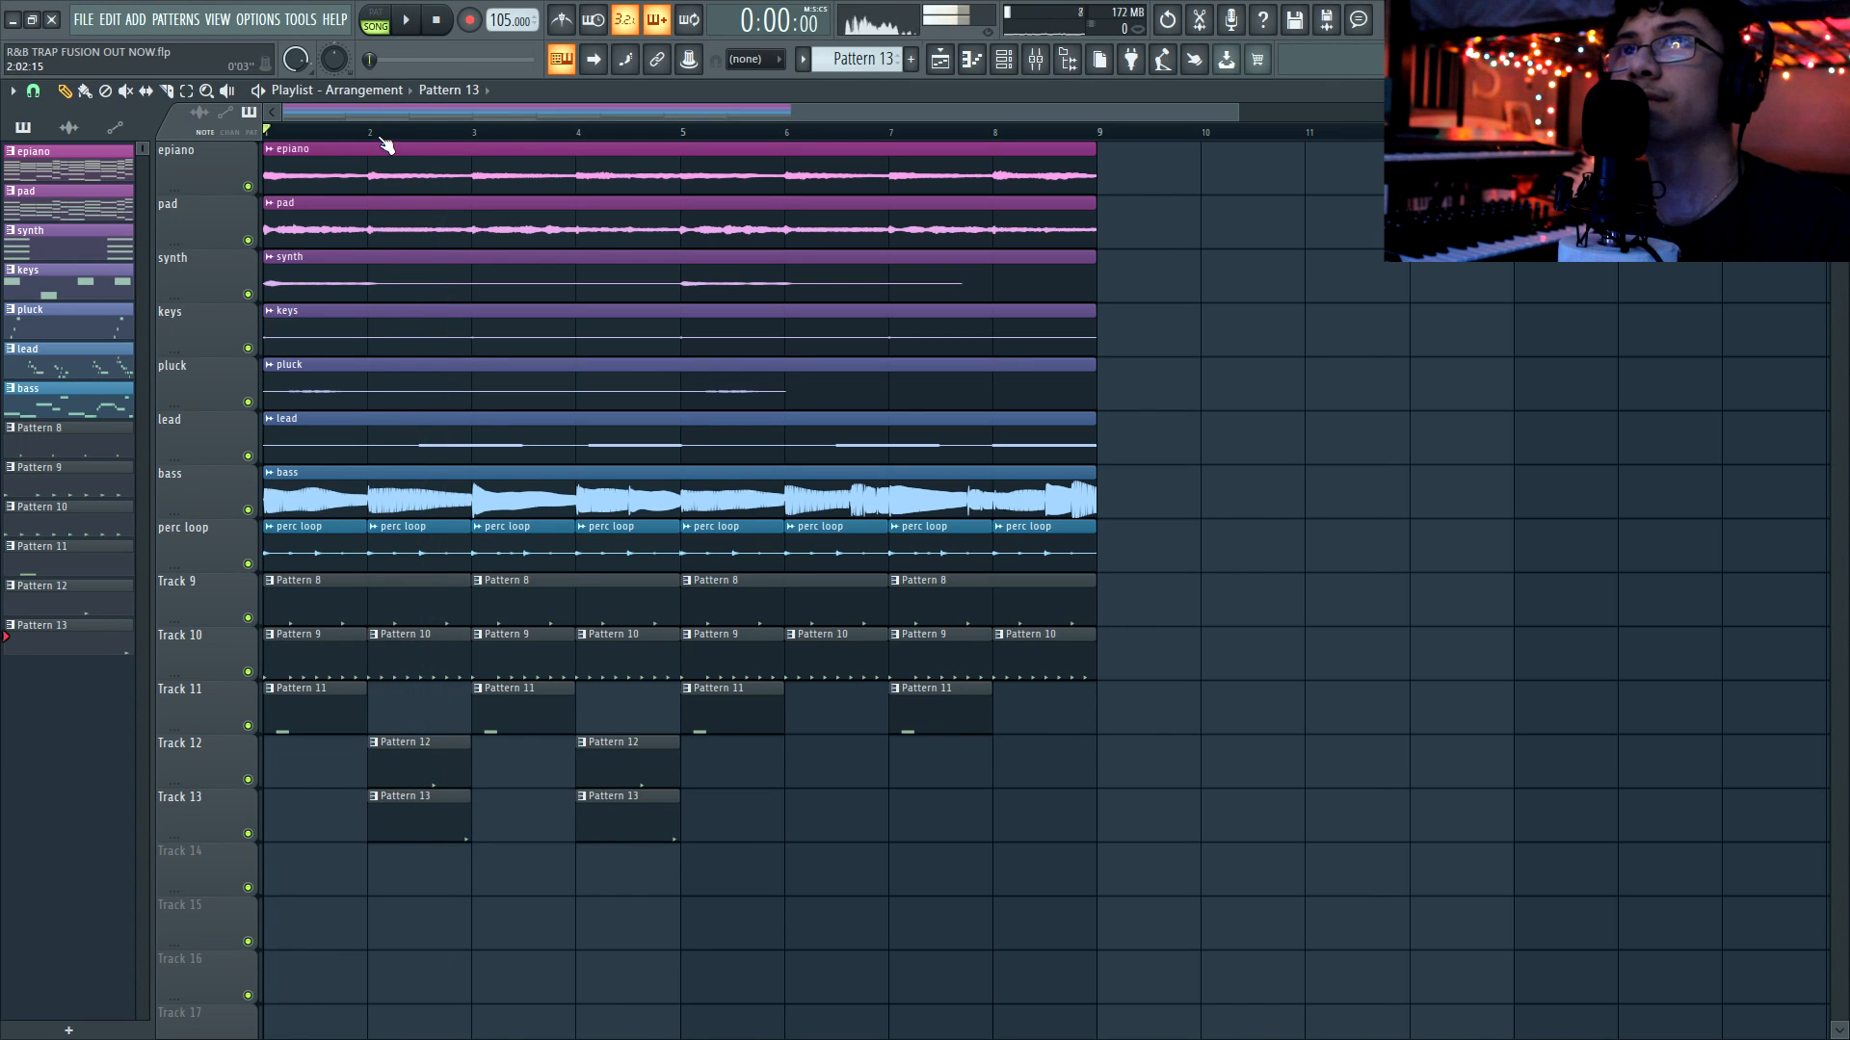
pyautogui.press('space')
pyautogui.moveTo(639, 814); pyautogui.dragTo(826, 838)
# Program a Perc 7 hit on step 10 of Pattern 14, placed at bar 1 of Track 14, and play it back
pyautogui.press('F6')
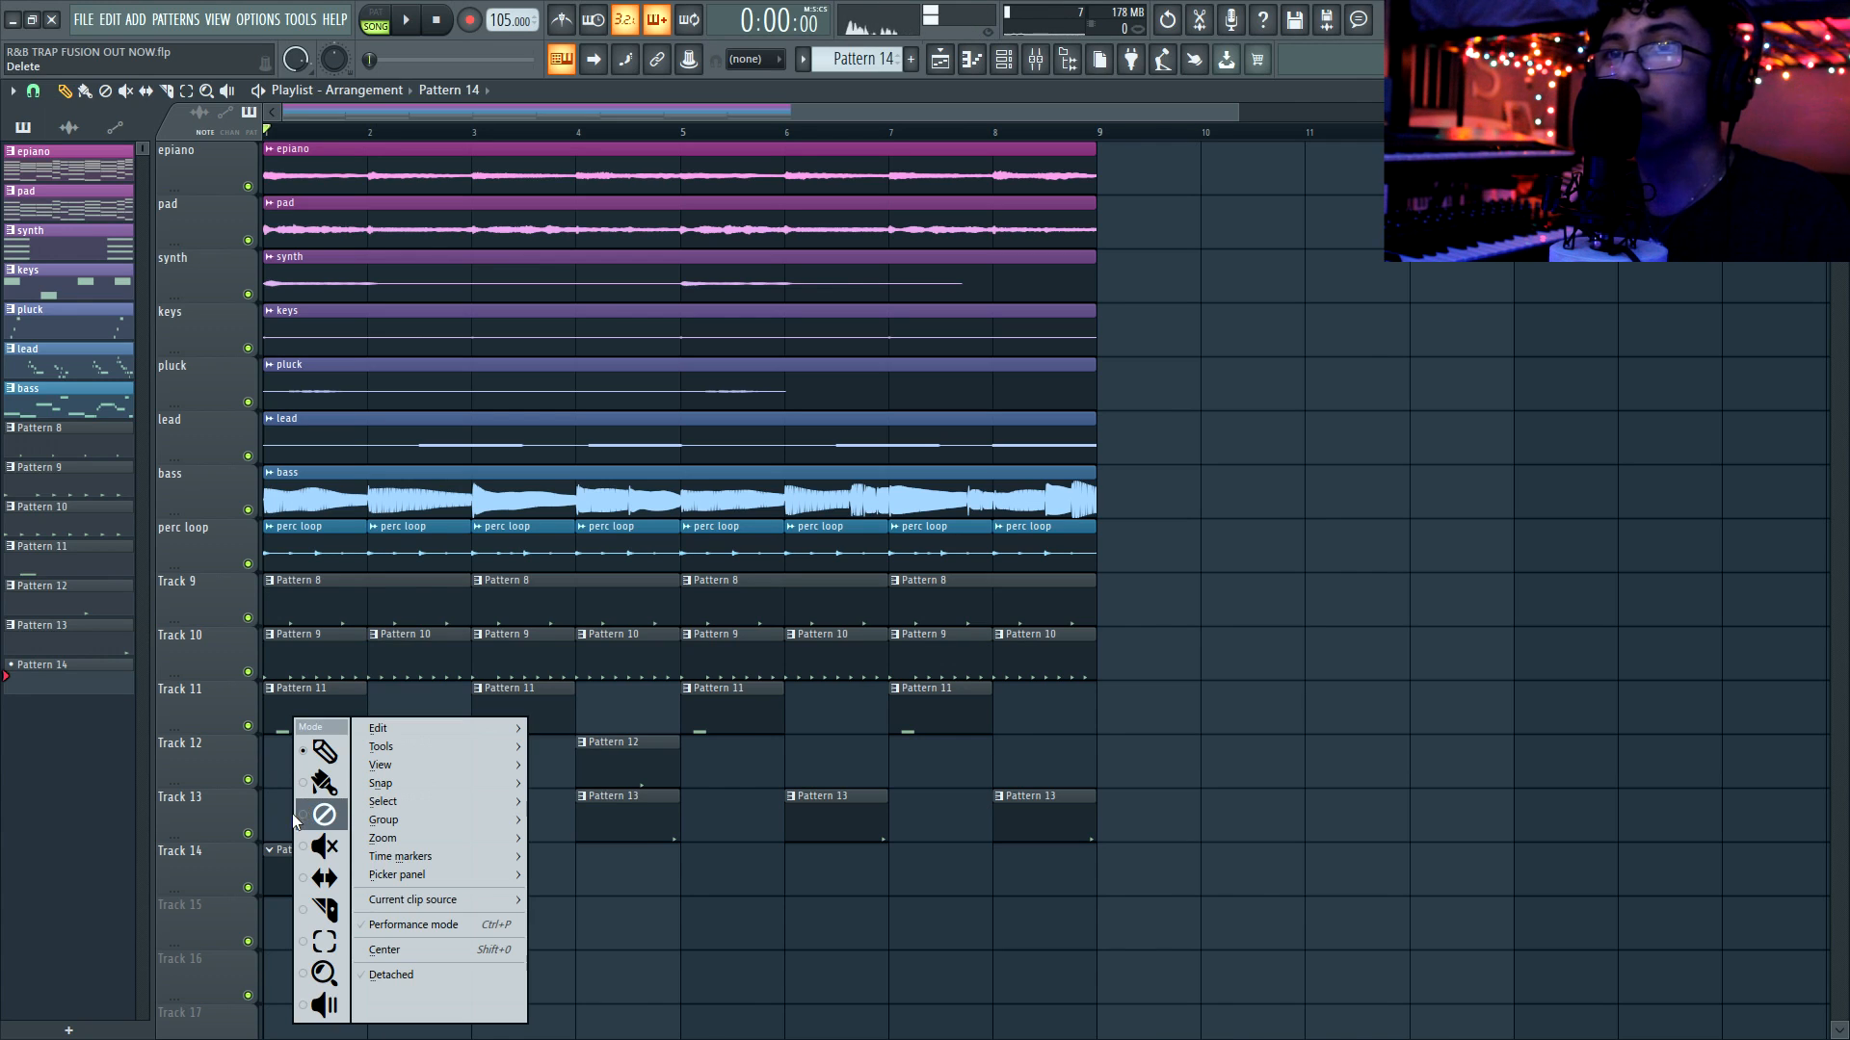
pyautogui.click(176, 767)
pyautogui.scroll(-2, 373, 561)
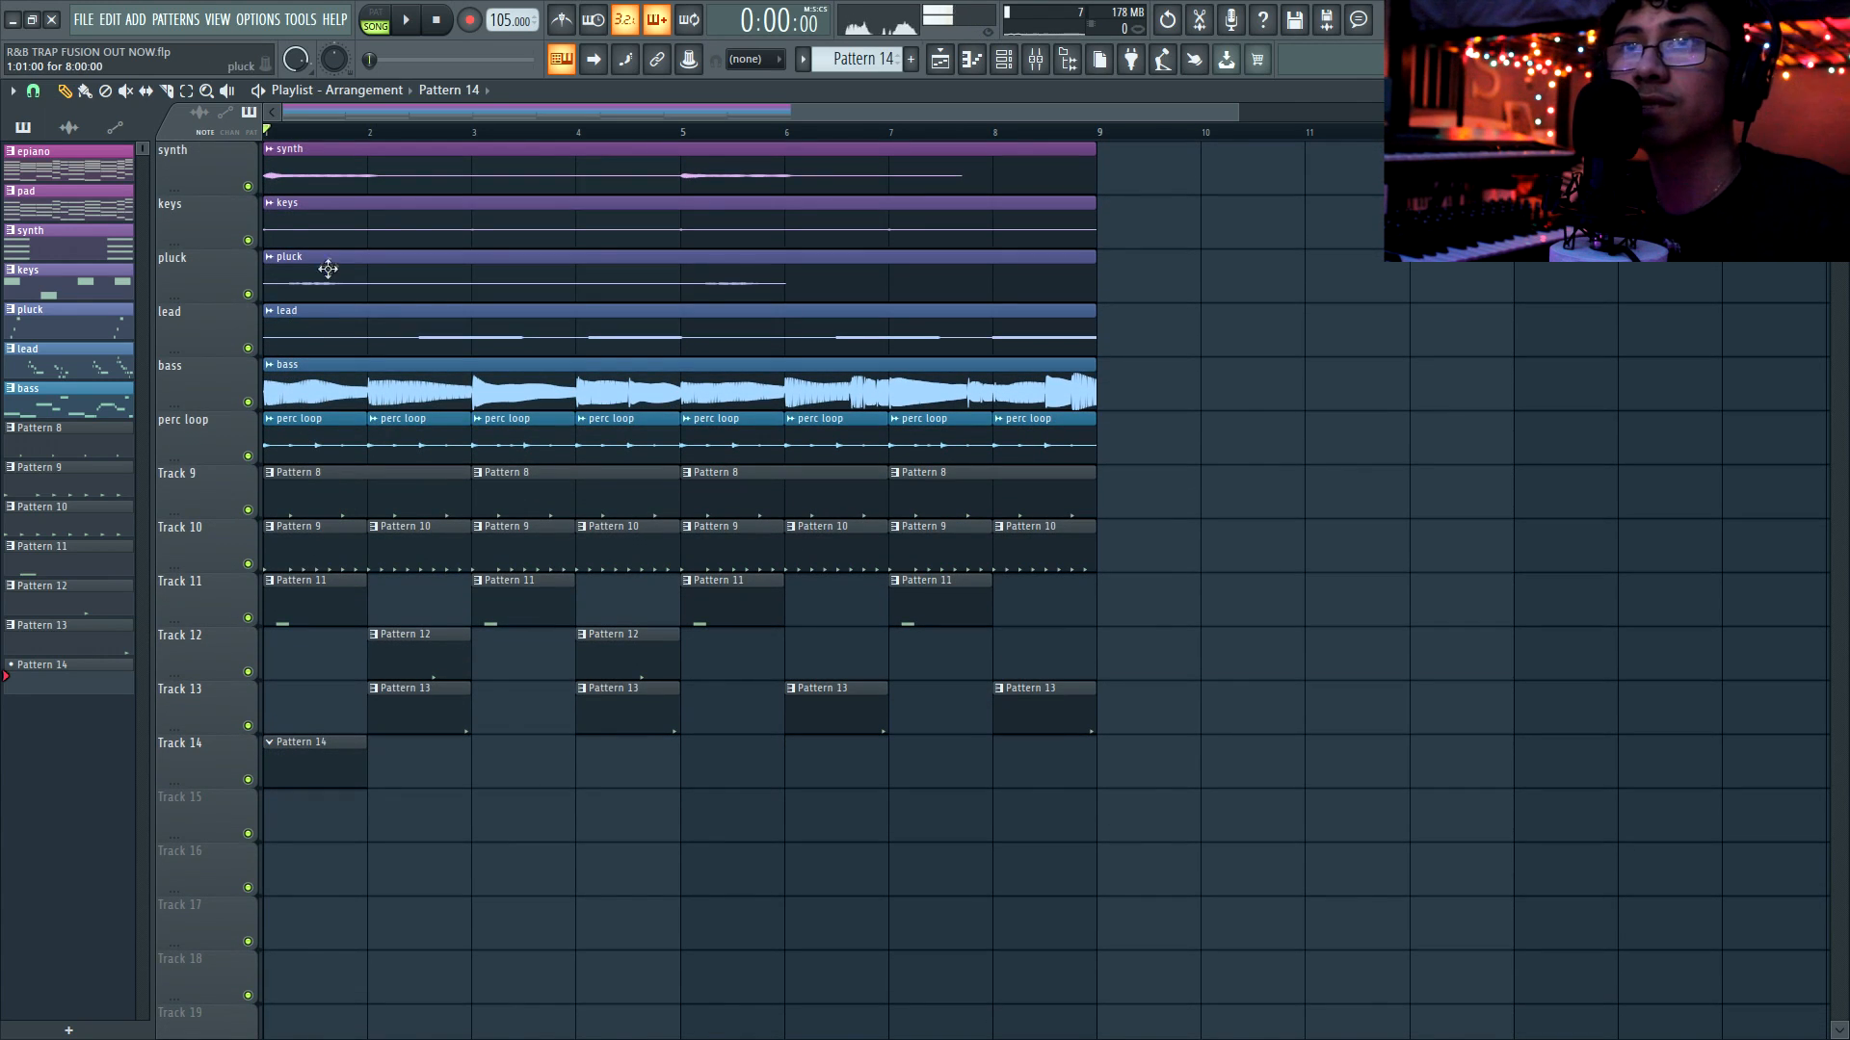
pyautogui.press('F6')
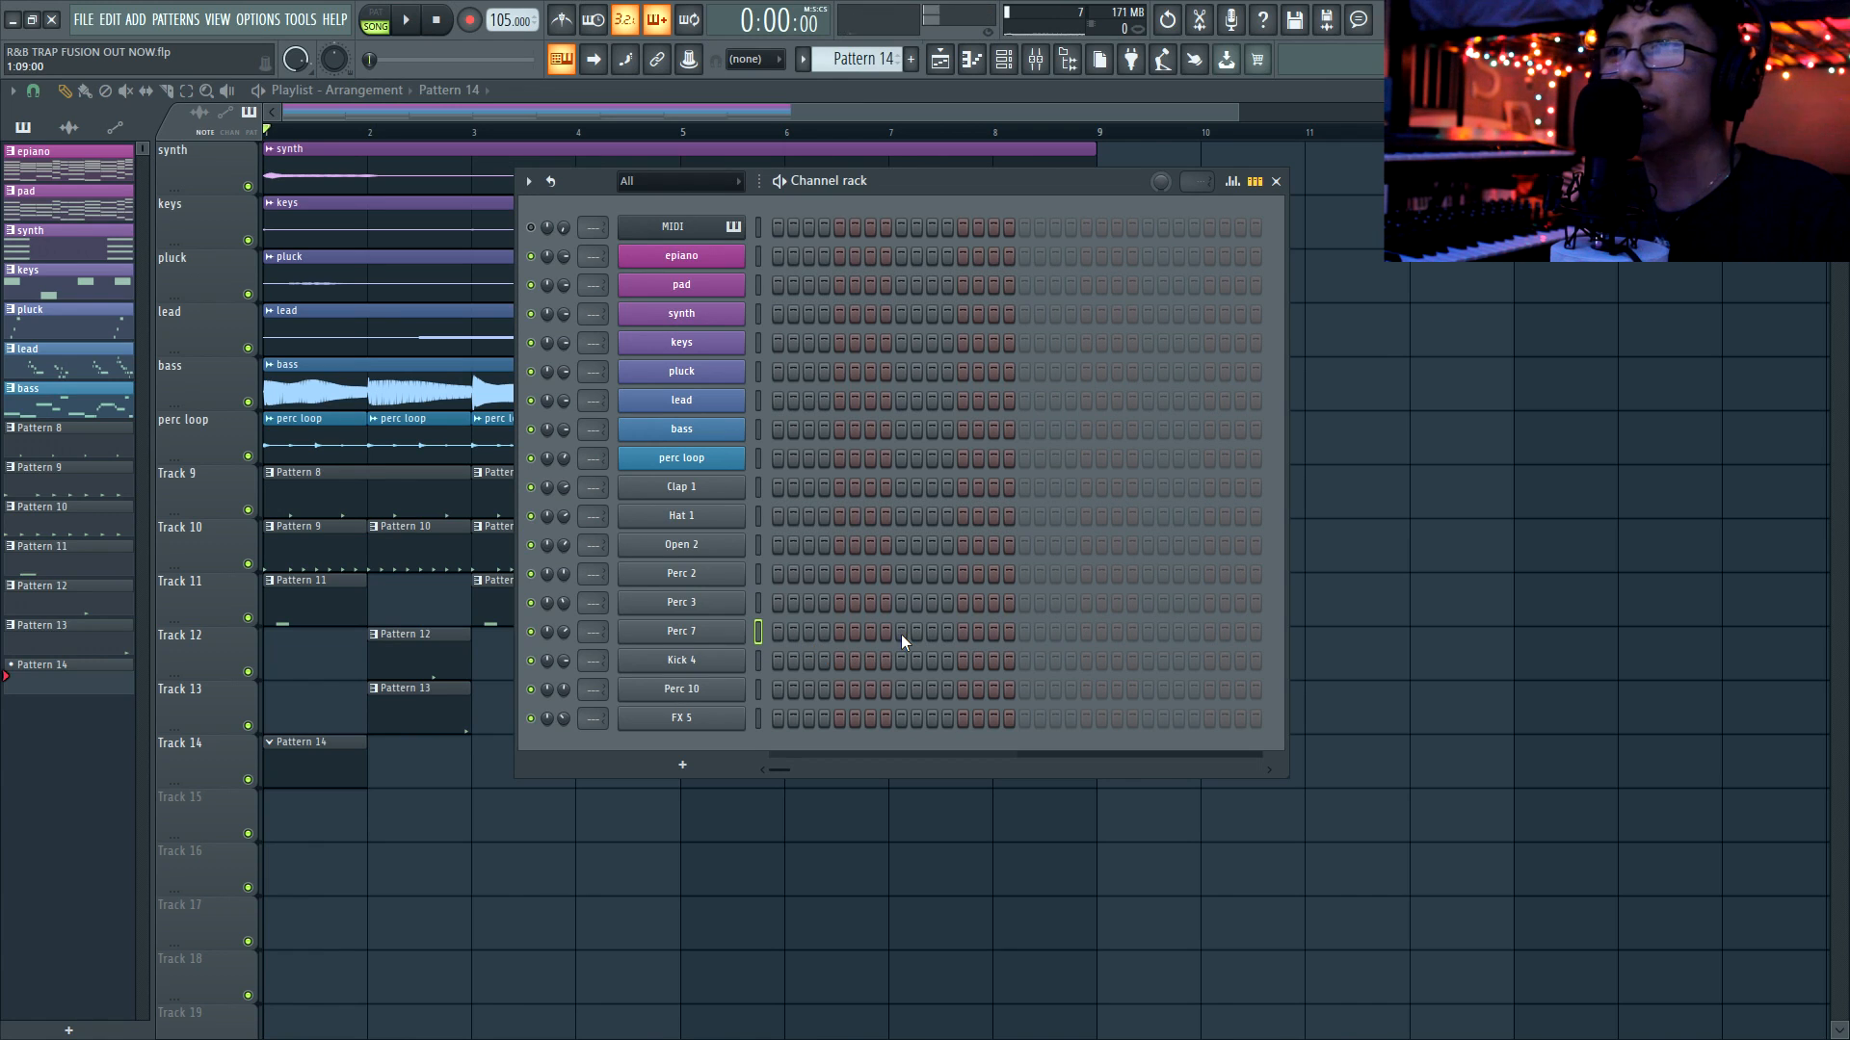
pyautogui.press('space')
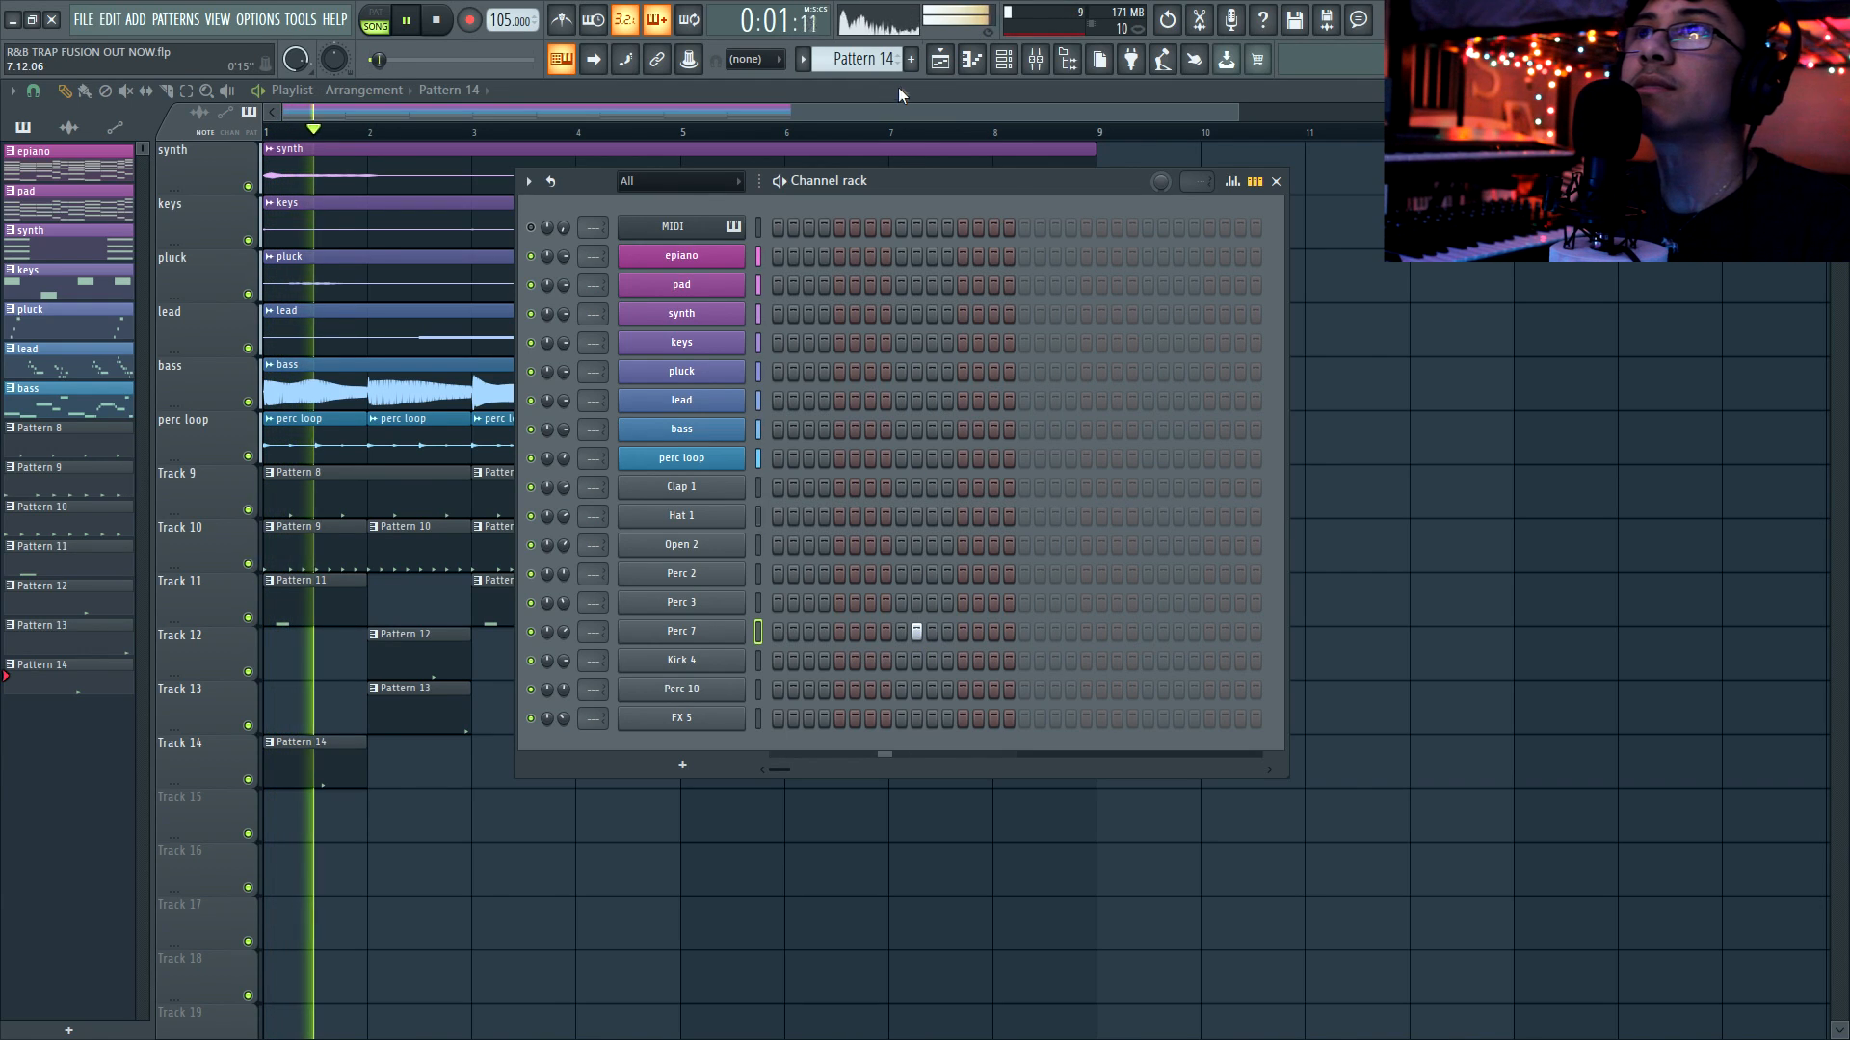
# Create a new pattern with a two-hit Perc 7 variation, place it at bar 2 of Track 14 and check it in playback
pyautogui.click(910, 60)
pyautogui.press('Return')
pyautogui.click(389, 761)
pyautogui.press('space')
pyautogui.press('F6')
pyautogui.click(381, 137)
pyautogui.press('space')
pyautogui.press('F6')
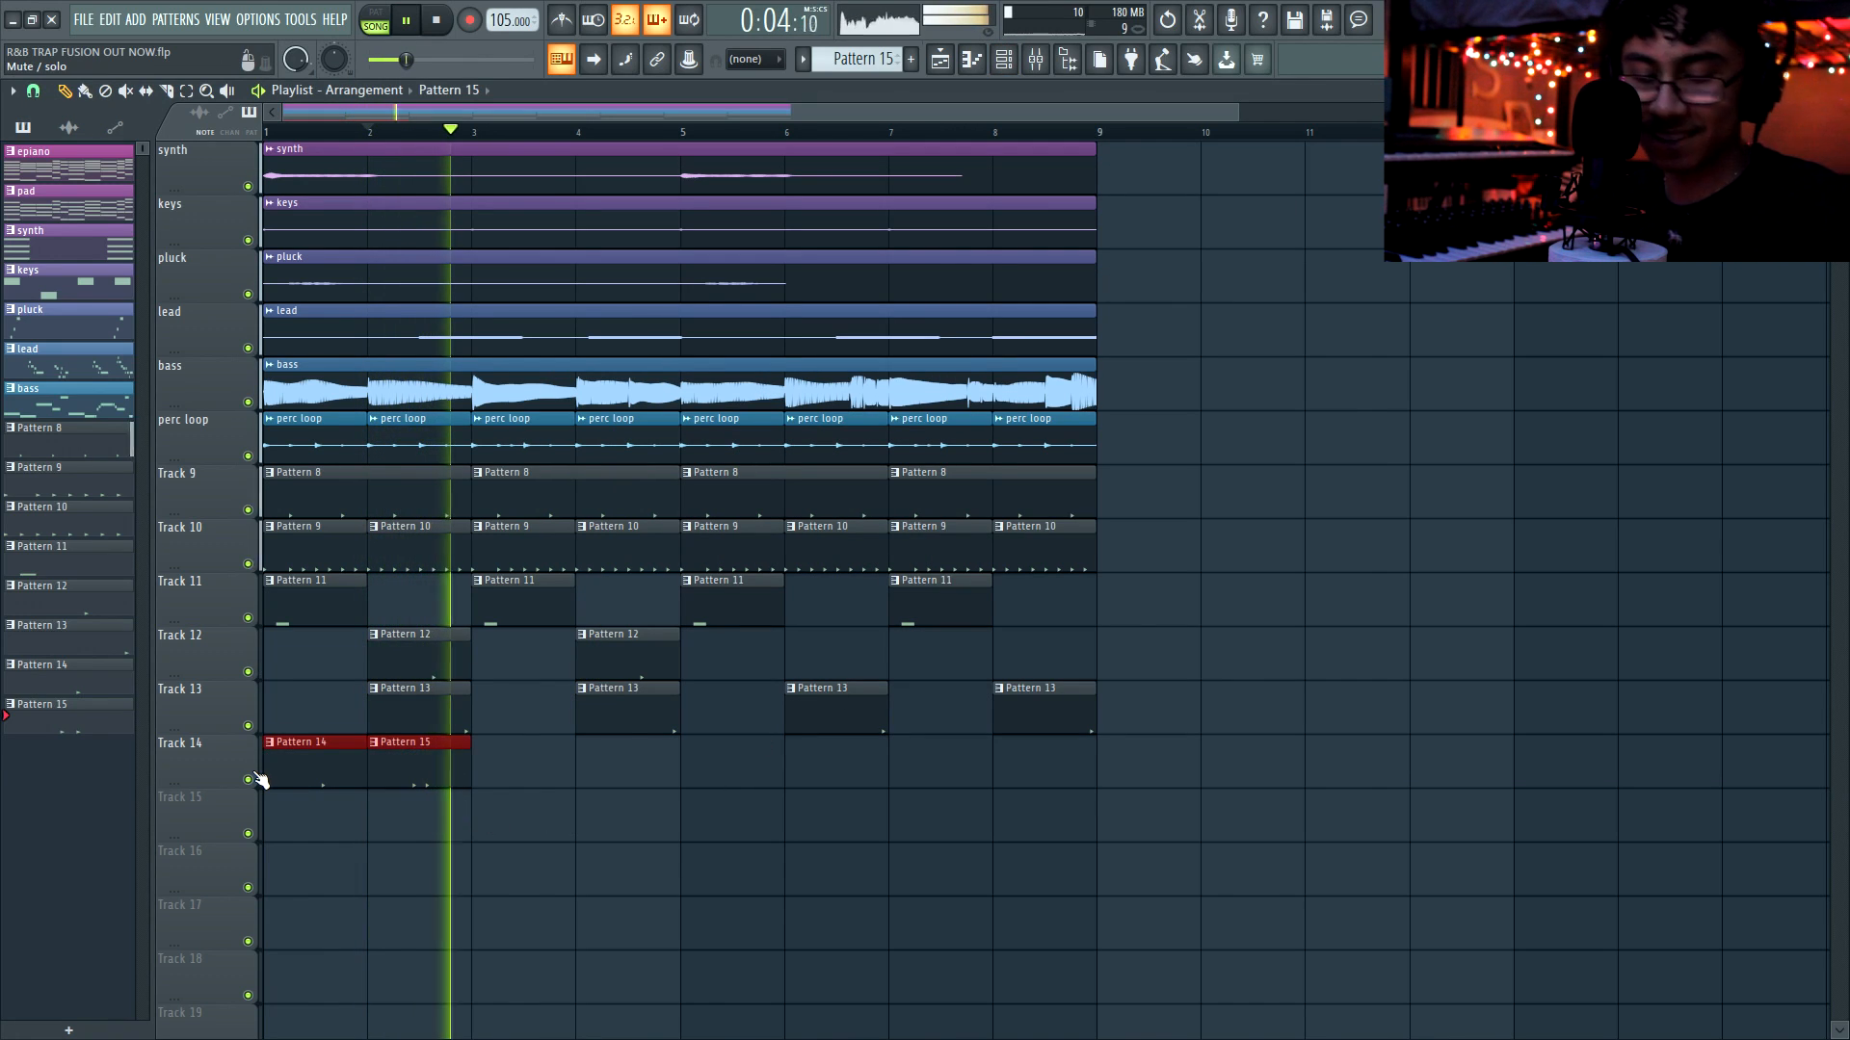
# Duplicate the Pattern 14 and Pattern 15 clips three times to fill Track 14 through bar 8
pyautogui.hotkey('ctrl', 'b')
pyautogui.hotkey('ctrl', 'b')
pyautogui.hotkey('ctrl', 'b')
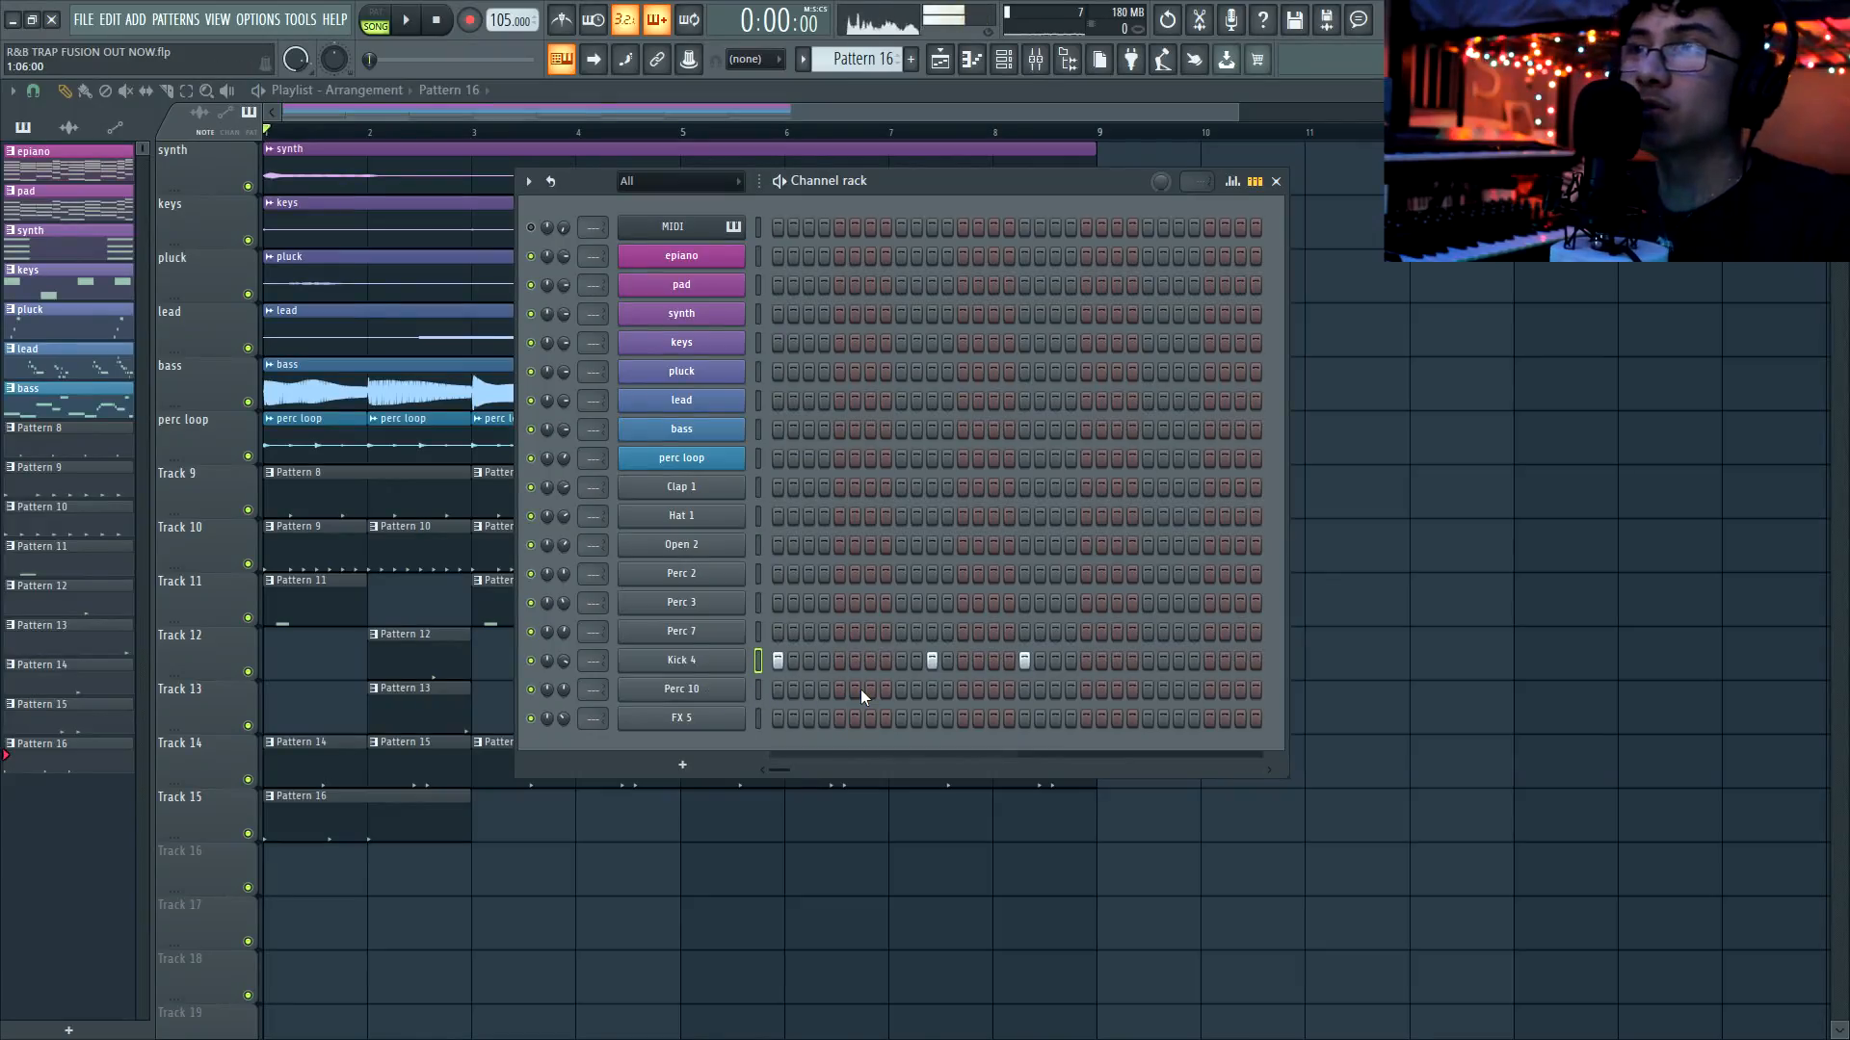
# Extend the Kick 4 rhythm on Track 15 with hits on steps 27 and 30, checking it during playback
pyautogui.press('space')
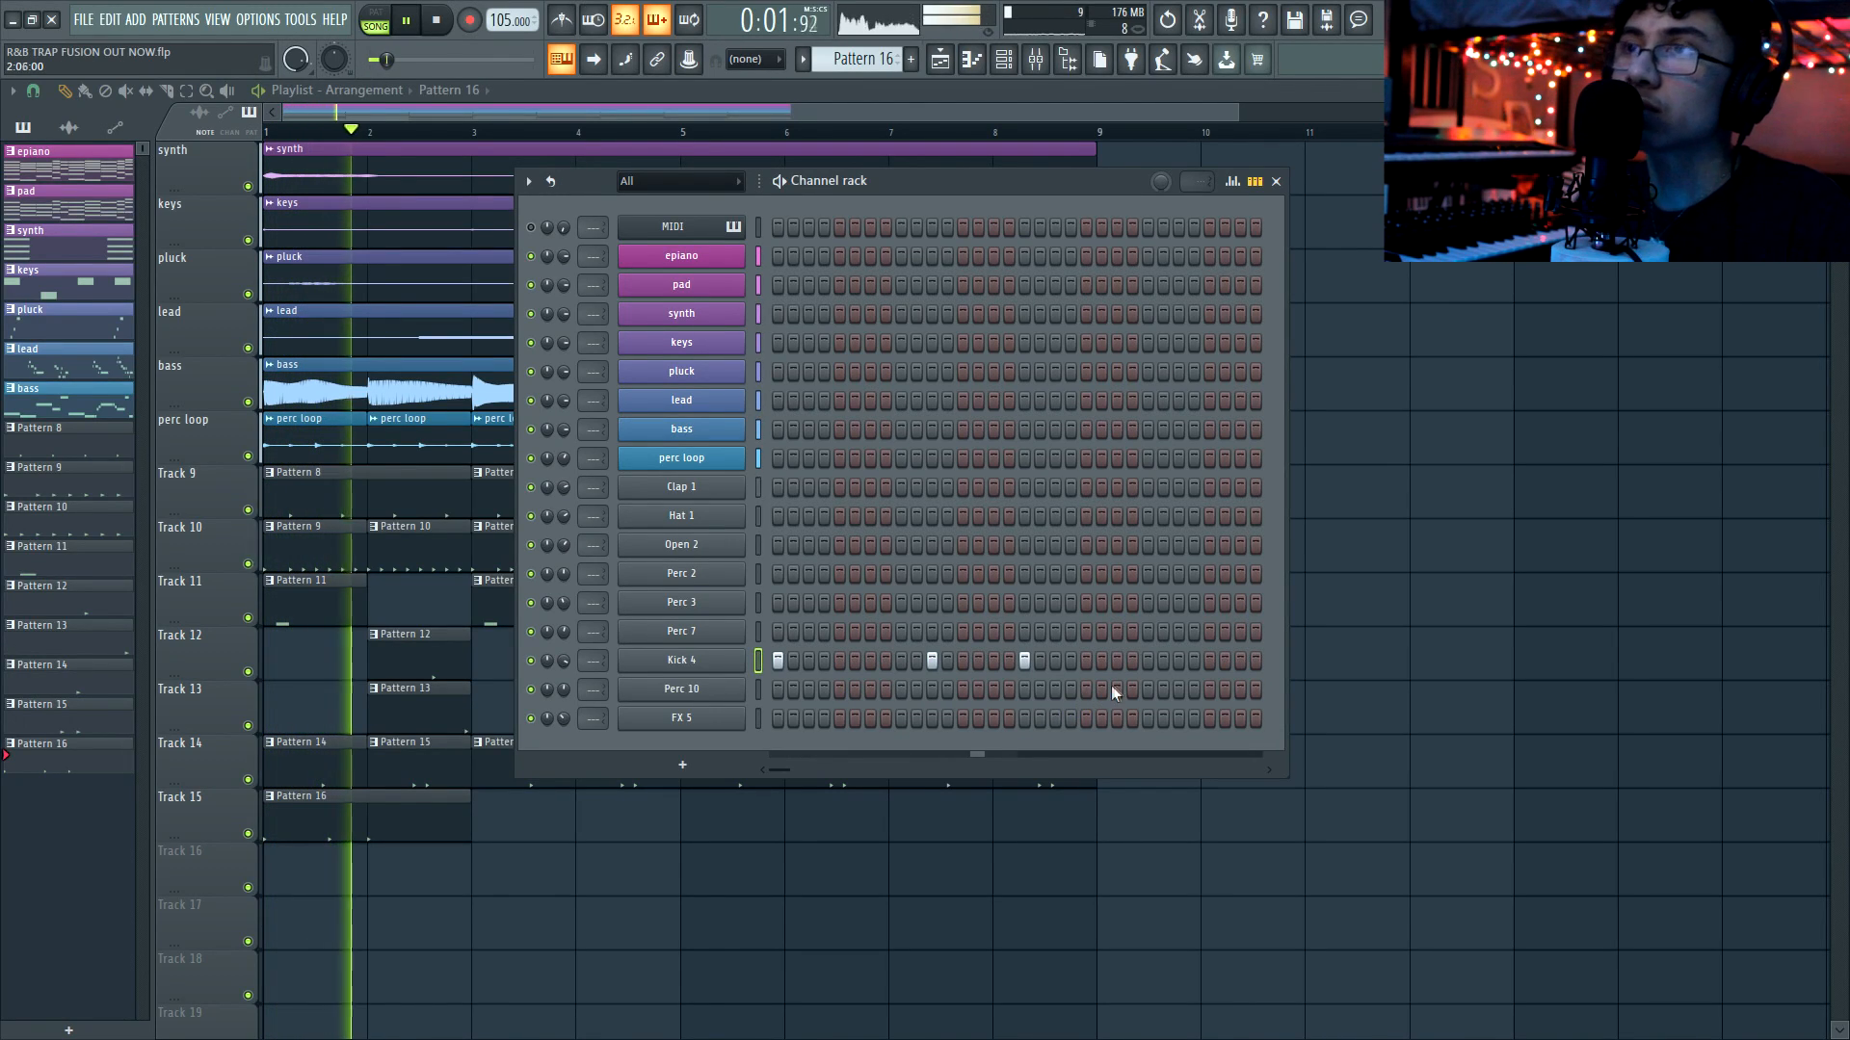
pyautogui.click(1178, 661)
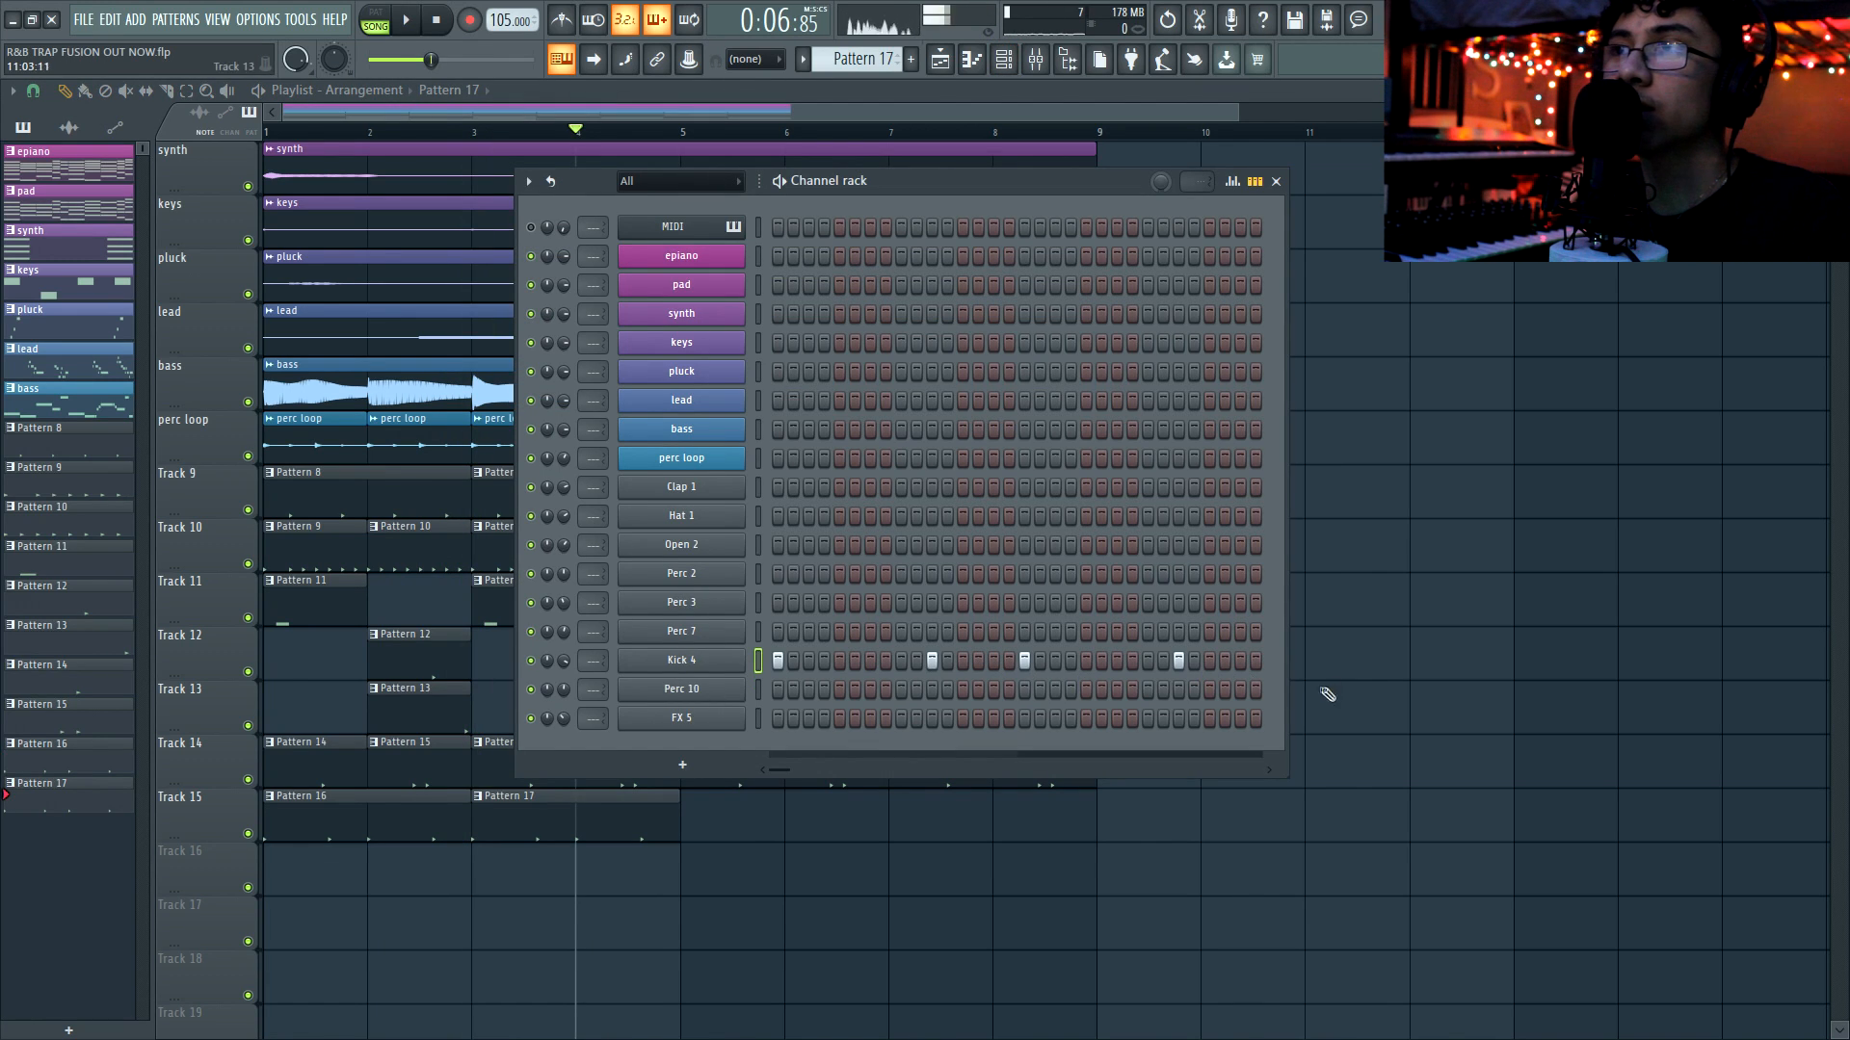
pyautogui.click(1221, 662)
pyautogui.press('space')
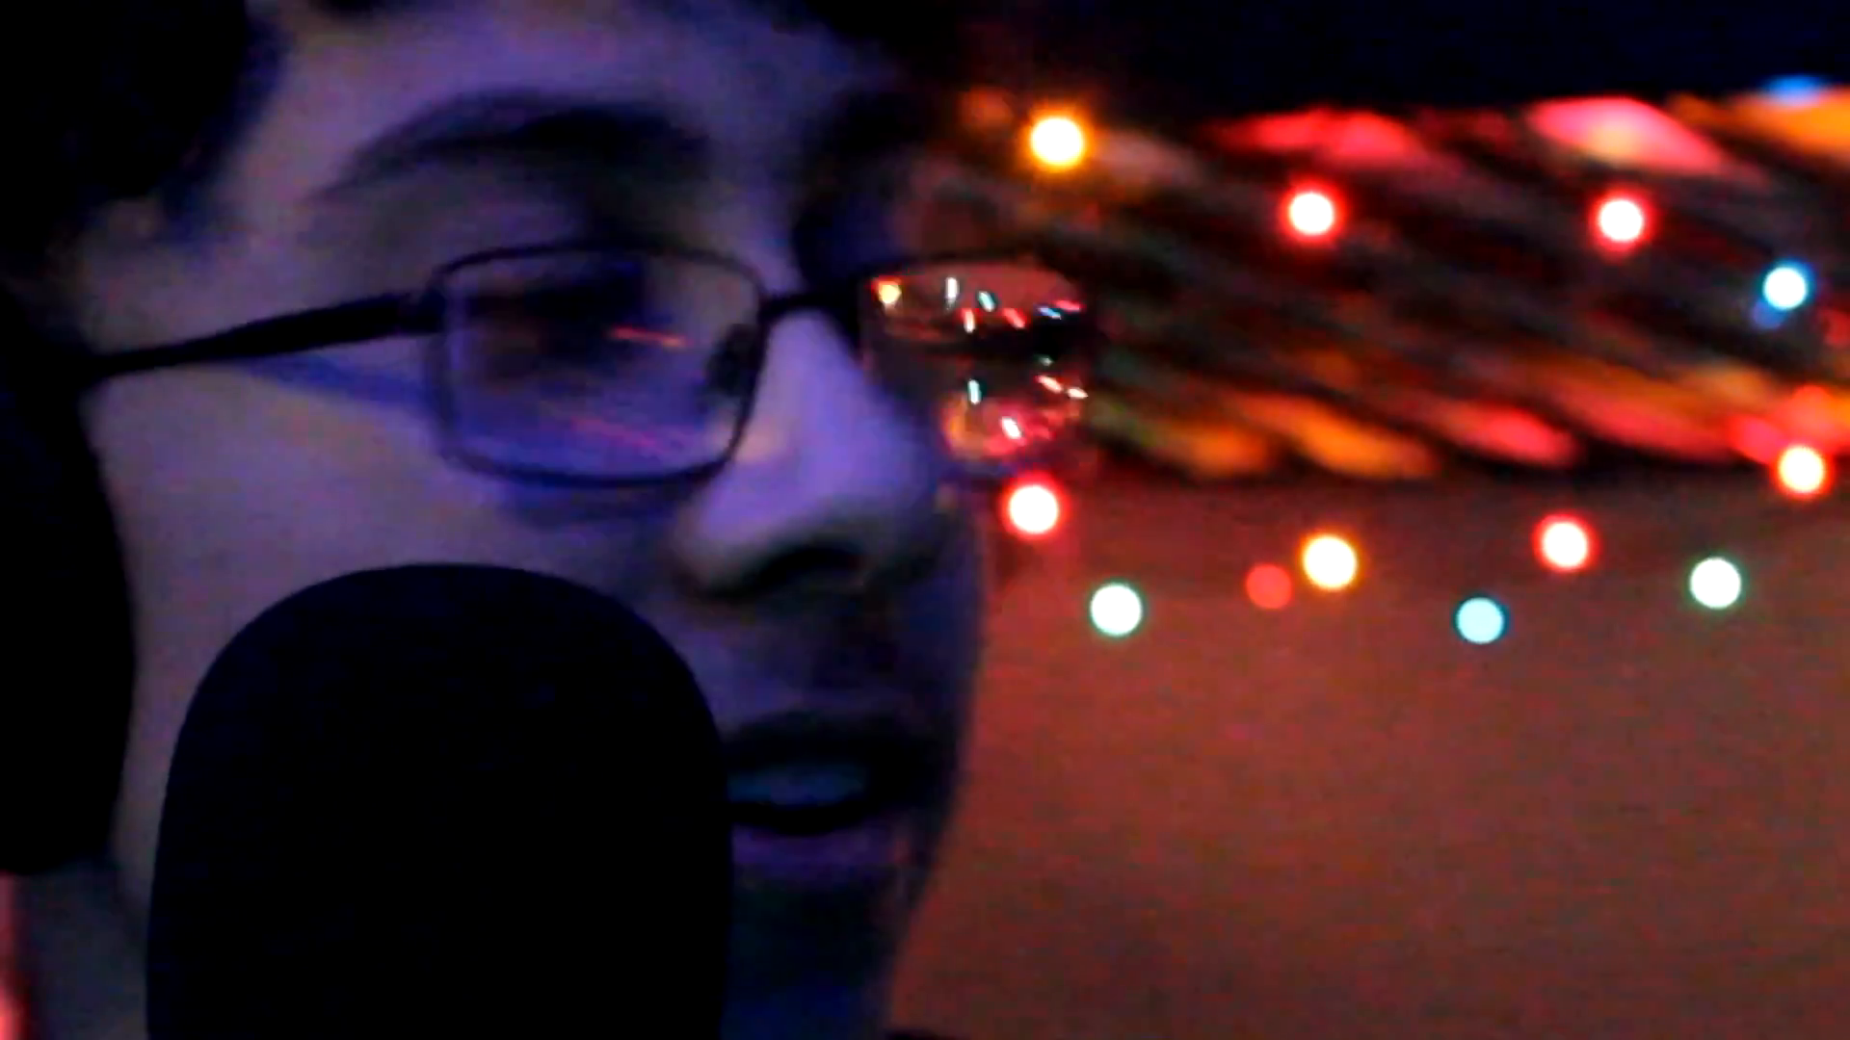
# Make the last Pattern 17 clip on Track 15 unique and end its Kick 4 rhythm with hits on steps 25 and 29
pyautogui.rightClick(893, 809)
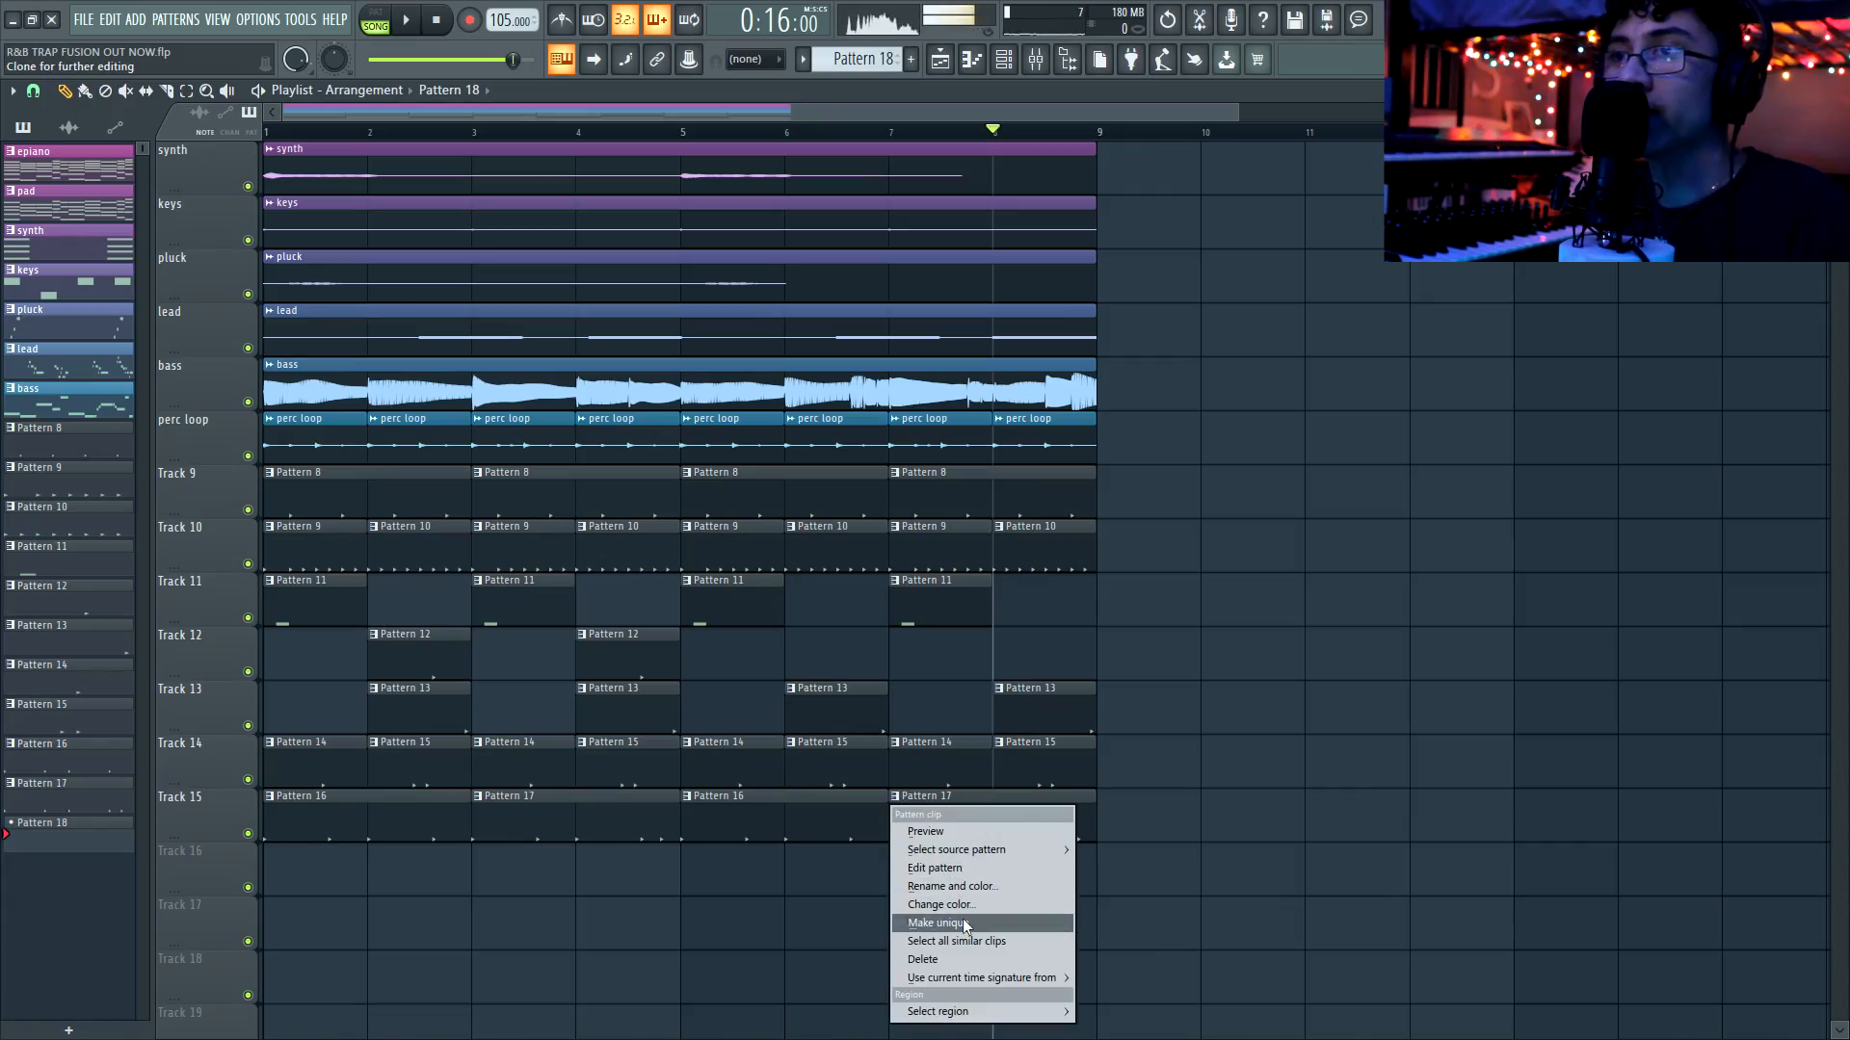
pyautogui.click(966, 926)
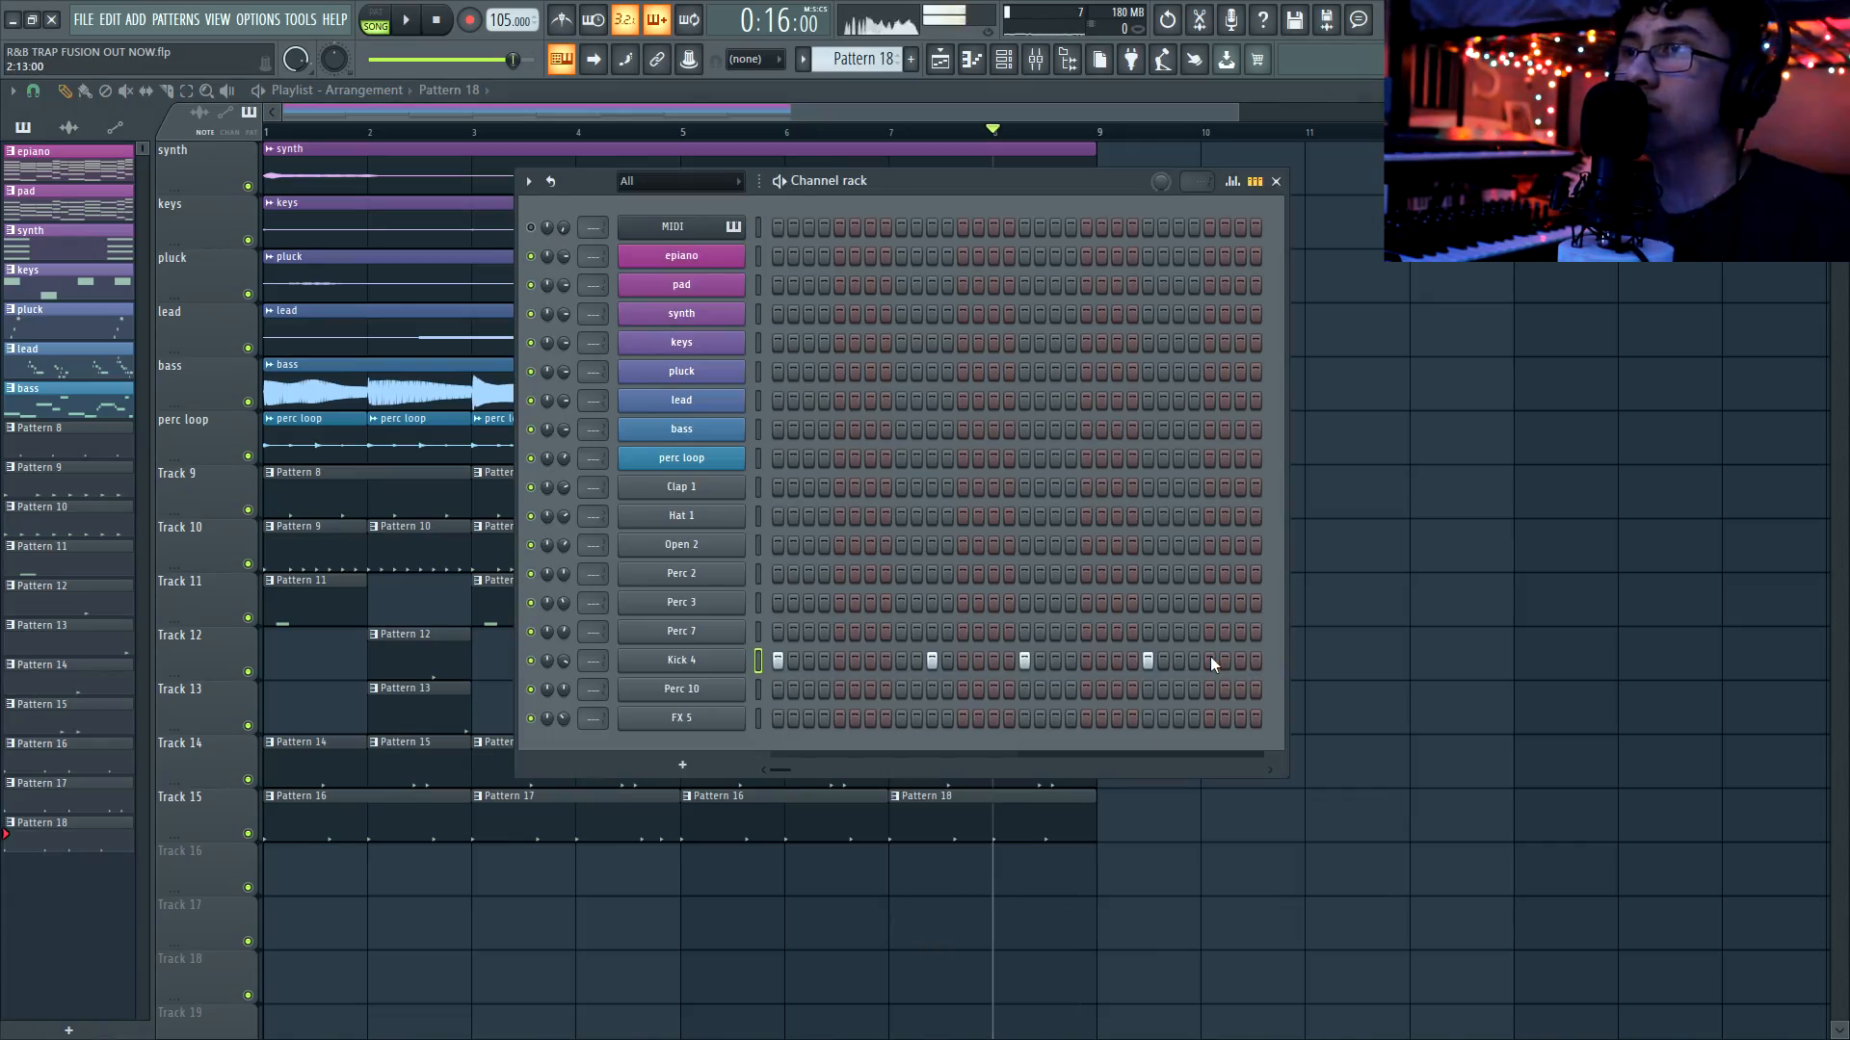
pyautogui.click(1210, 657)
pyautogui.press('space')
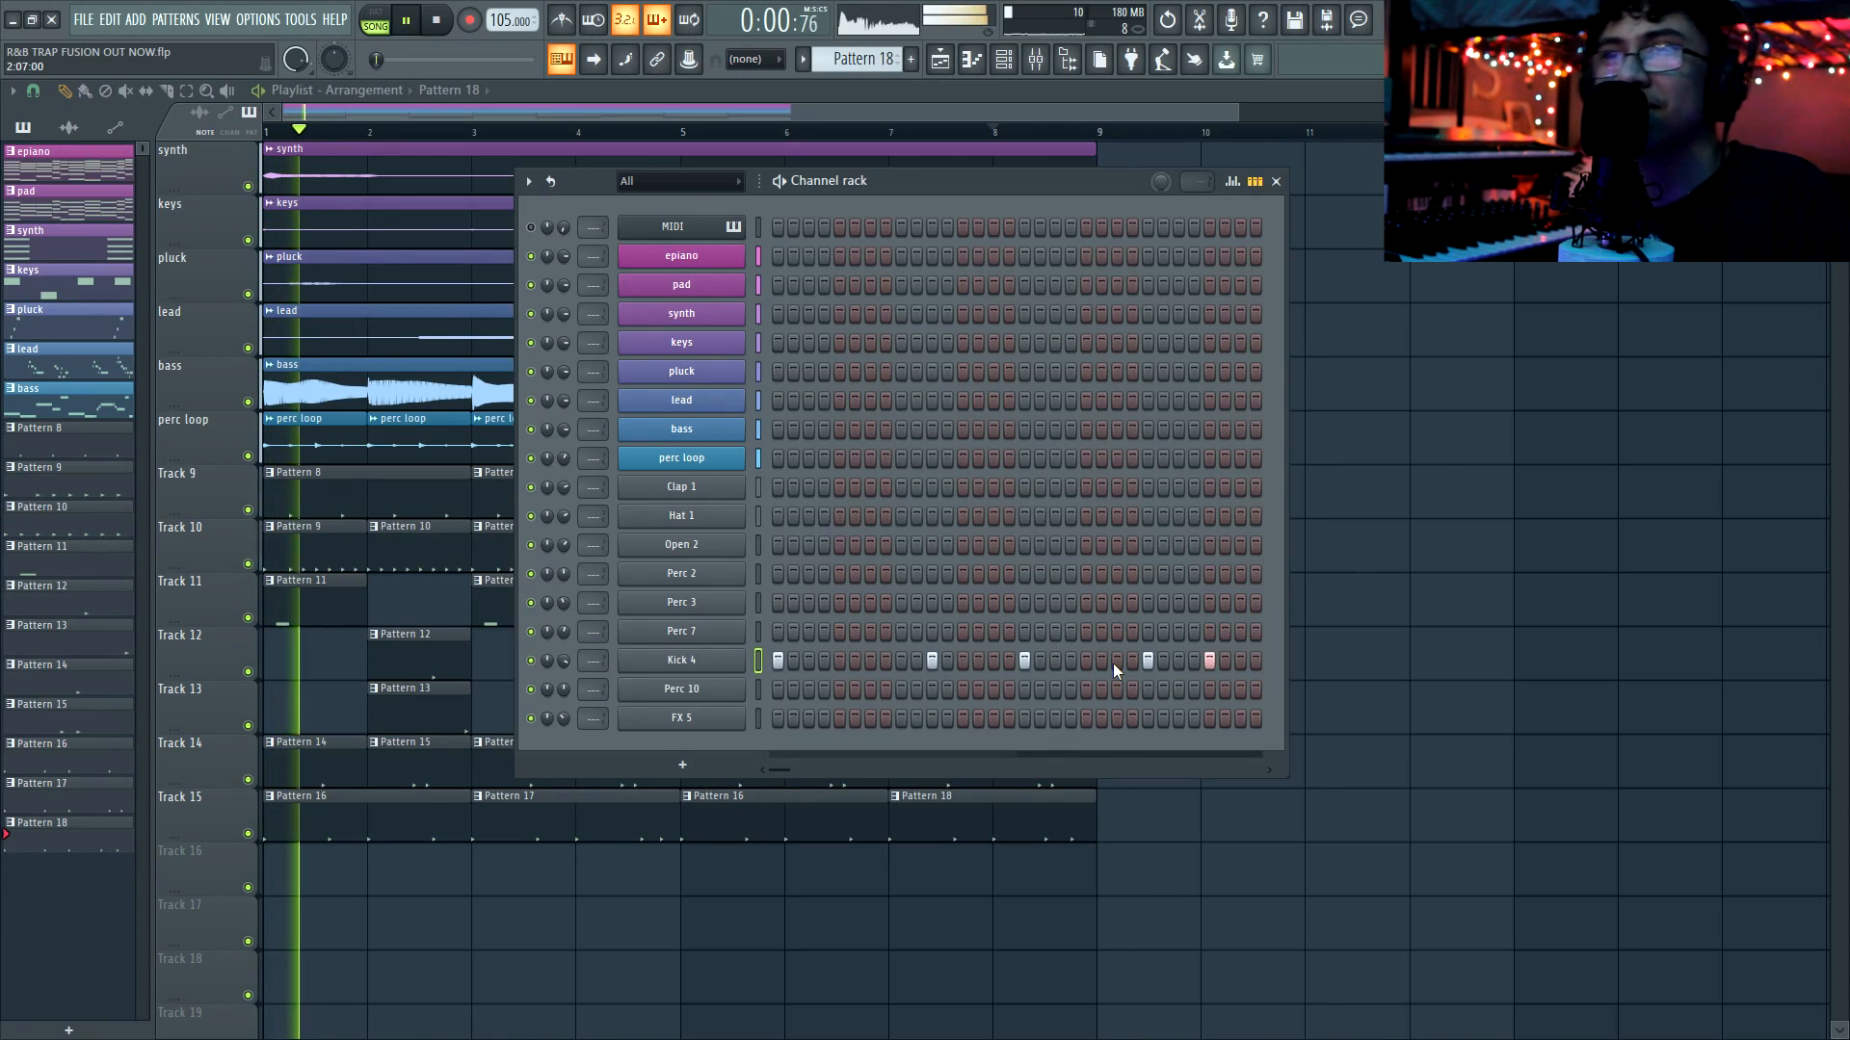
pyautogui.press('space')
# Create a new pattern with a Perc 10 hit on step 1, place it at bar 1 of Track 16 and preview it
pyautogui.press('F4')
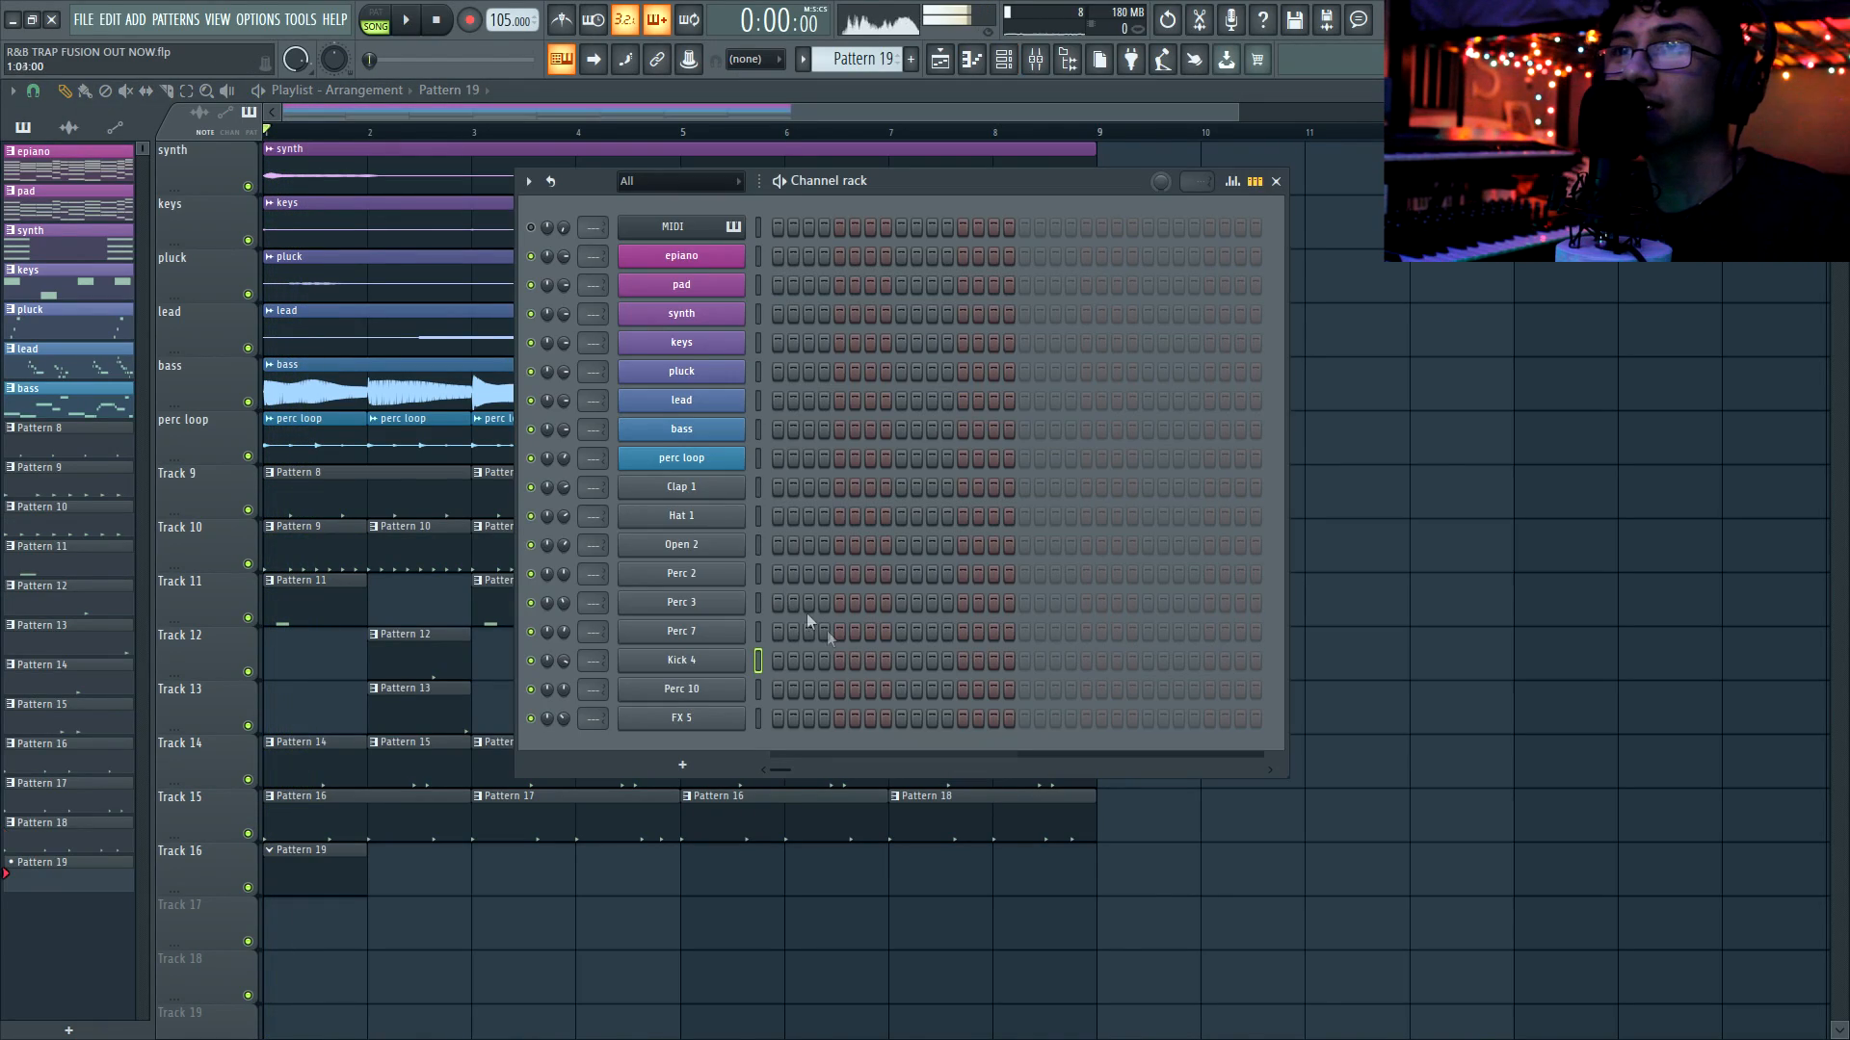
pyautogui.click(759, 690)
pyautogui.click(778, 690)
pyautogui.press('space')
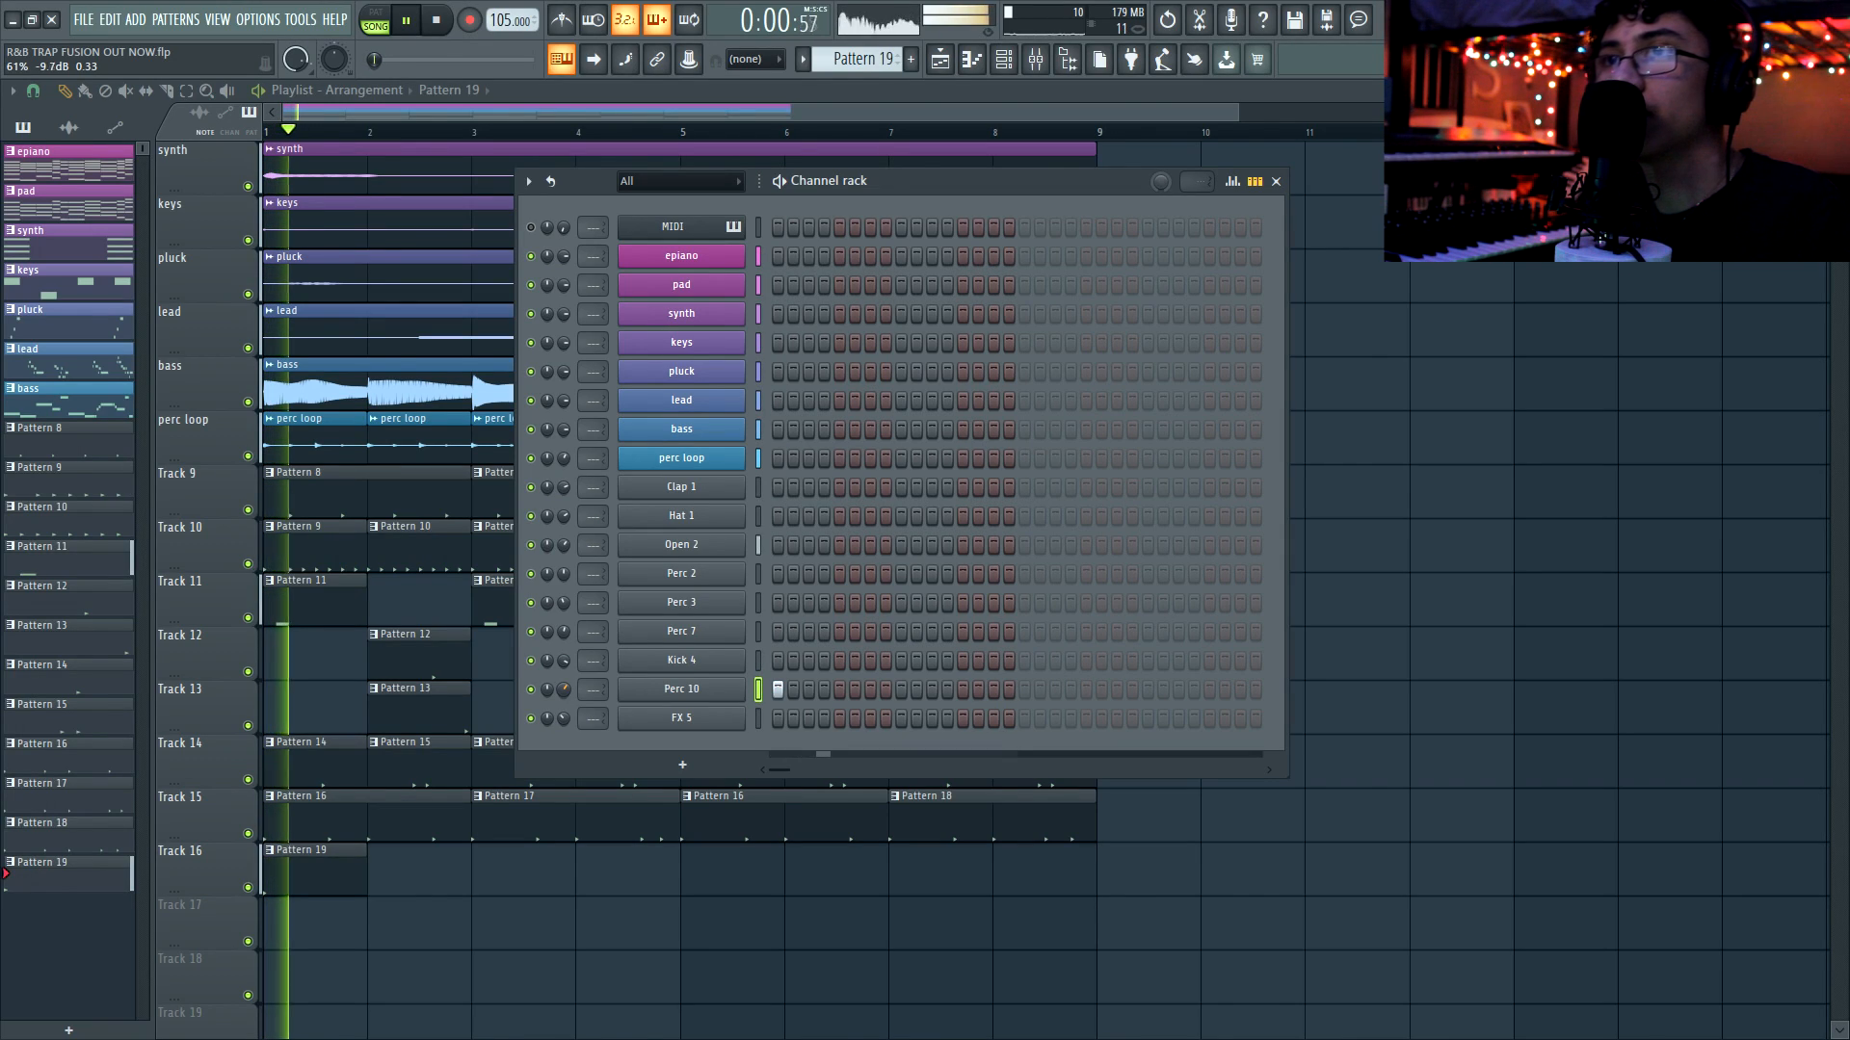
pyautogui.press('space')
pyautogui.press('F6')
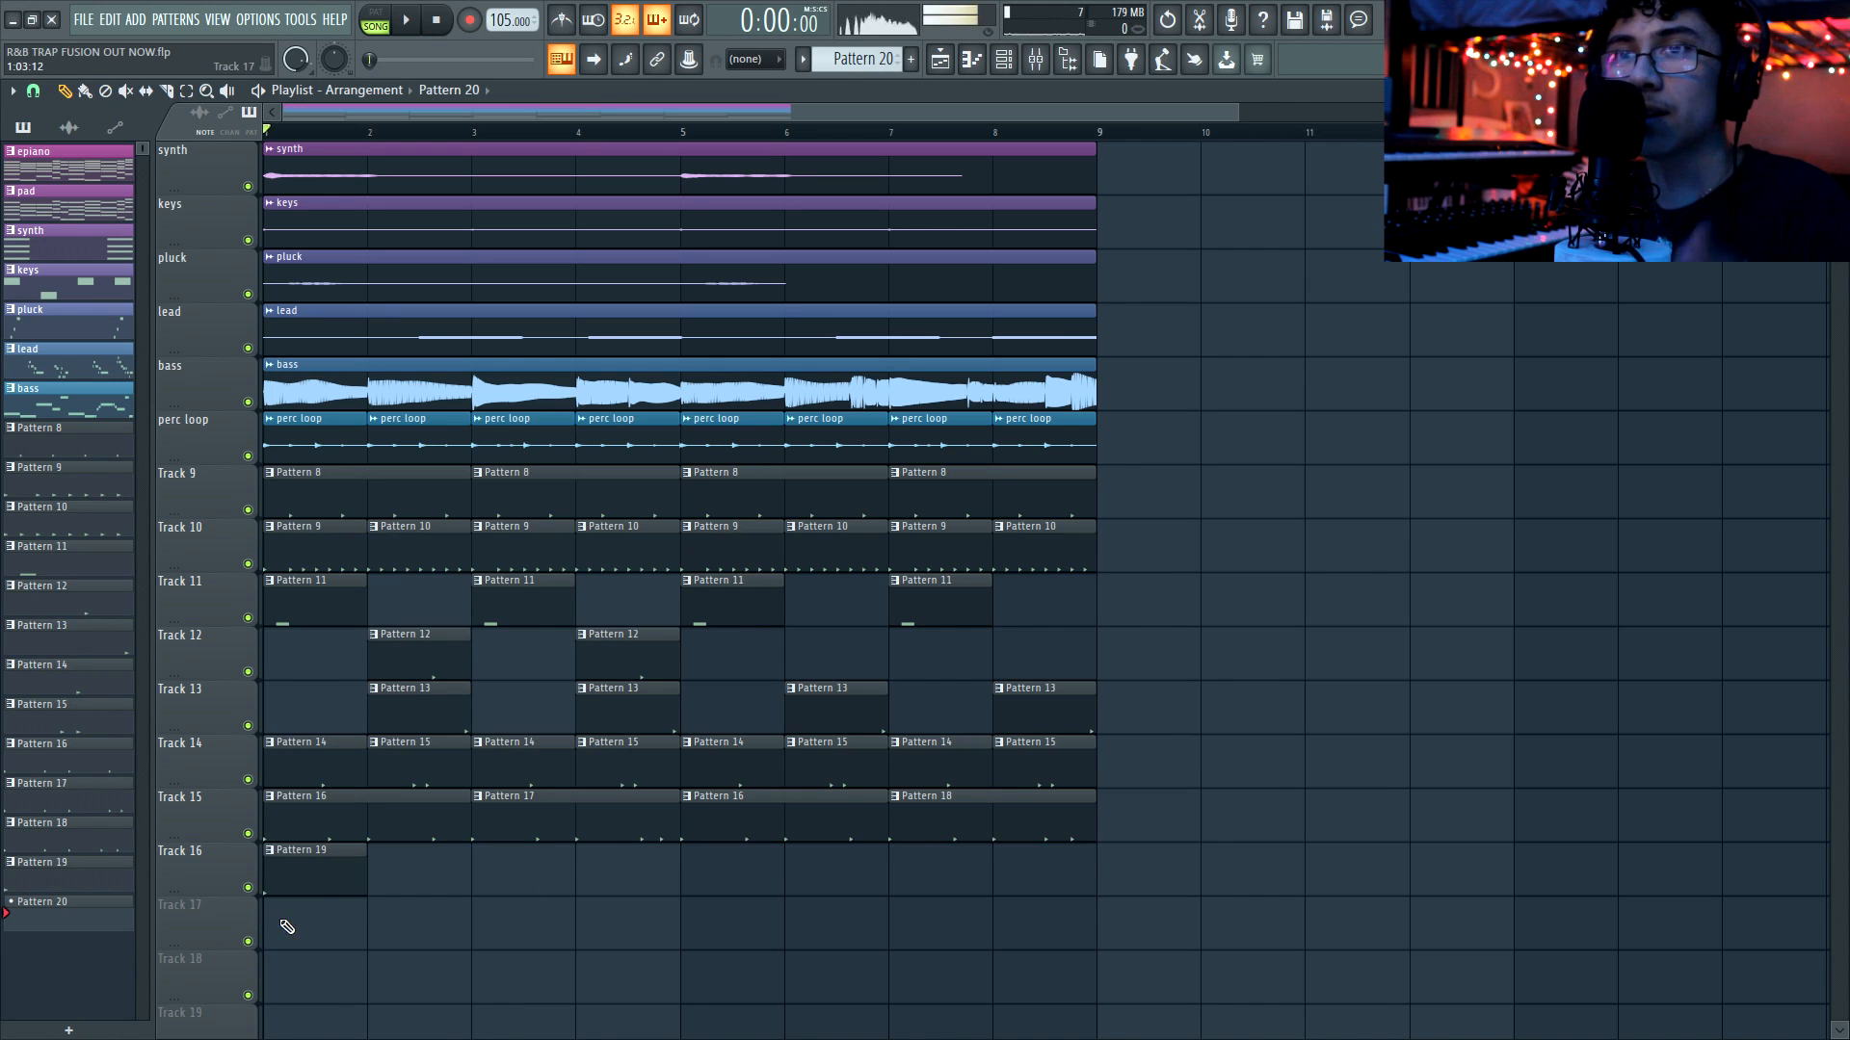
# Program FX 5 on step 1 of Pattern 20, placed at bar 1 of Track 17
pyautogui.press('F6')
pyautogui.click(778, 719)
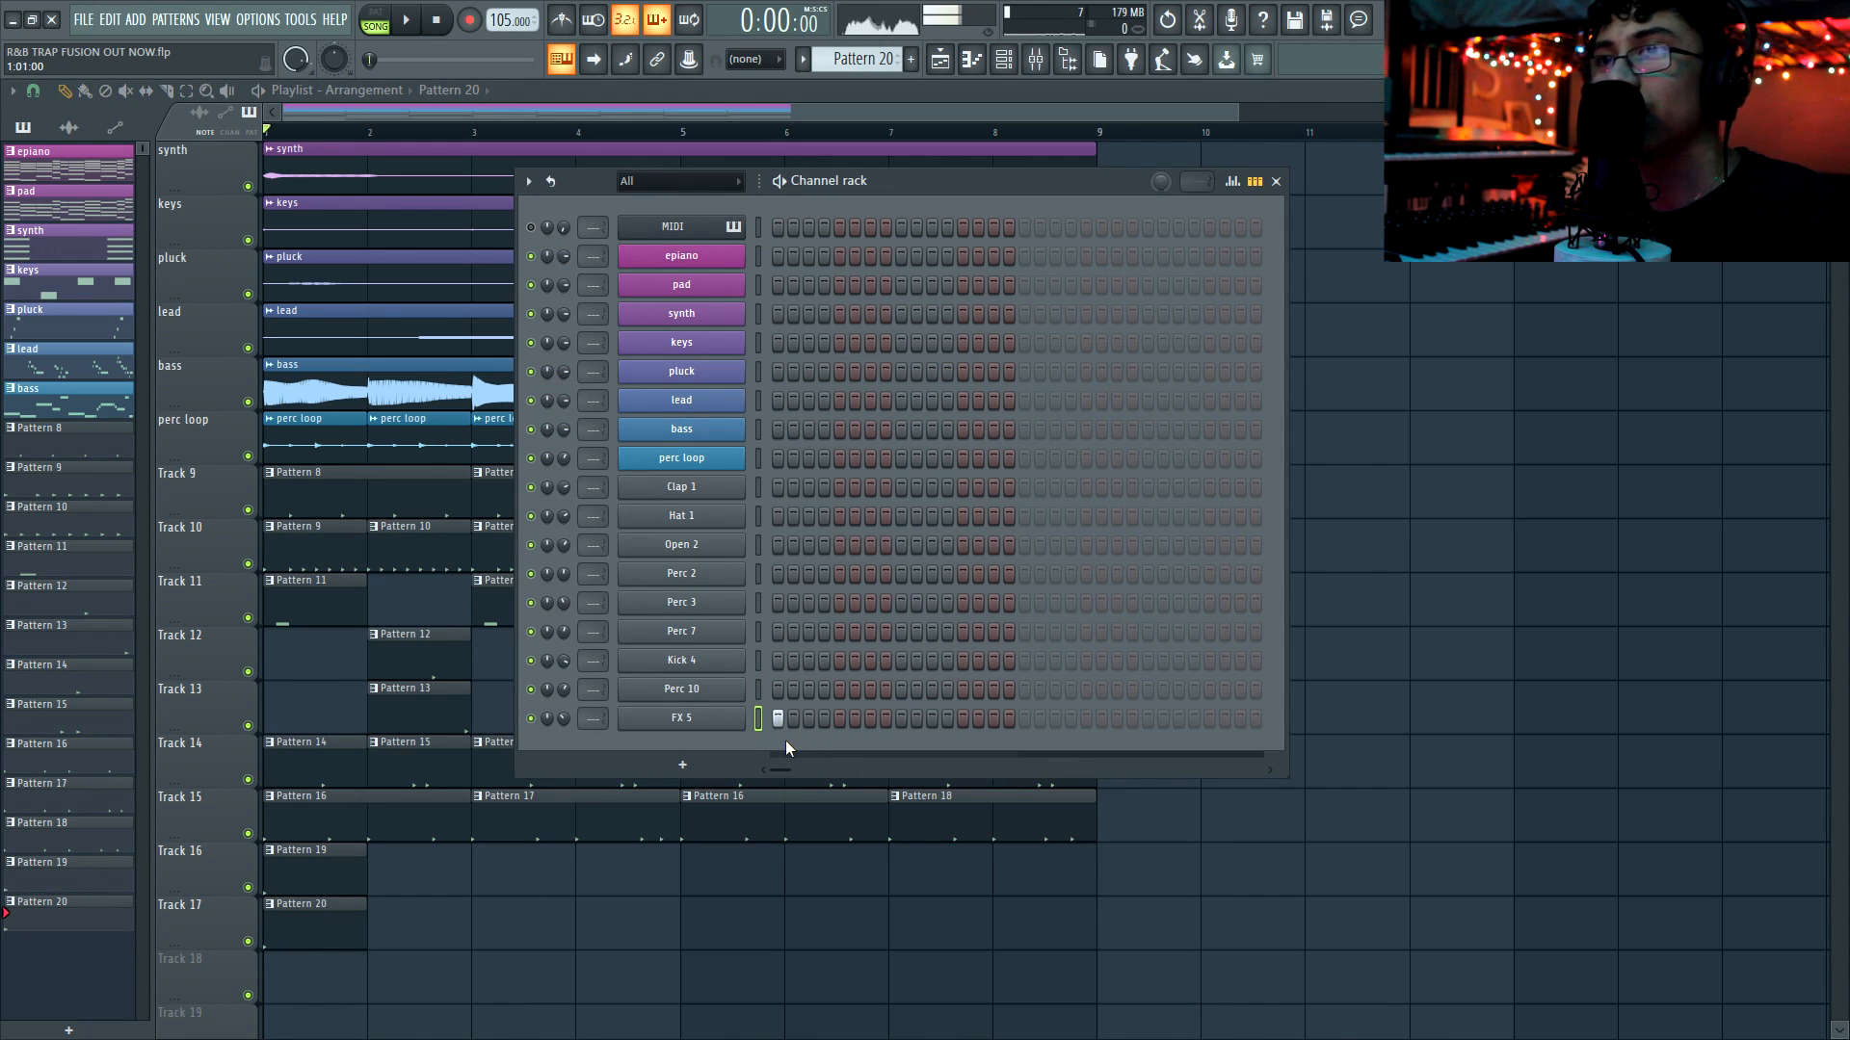
pyautogui.press('z')
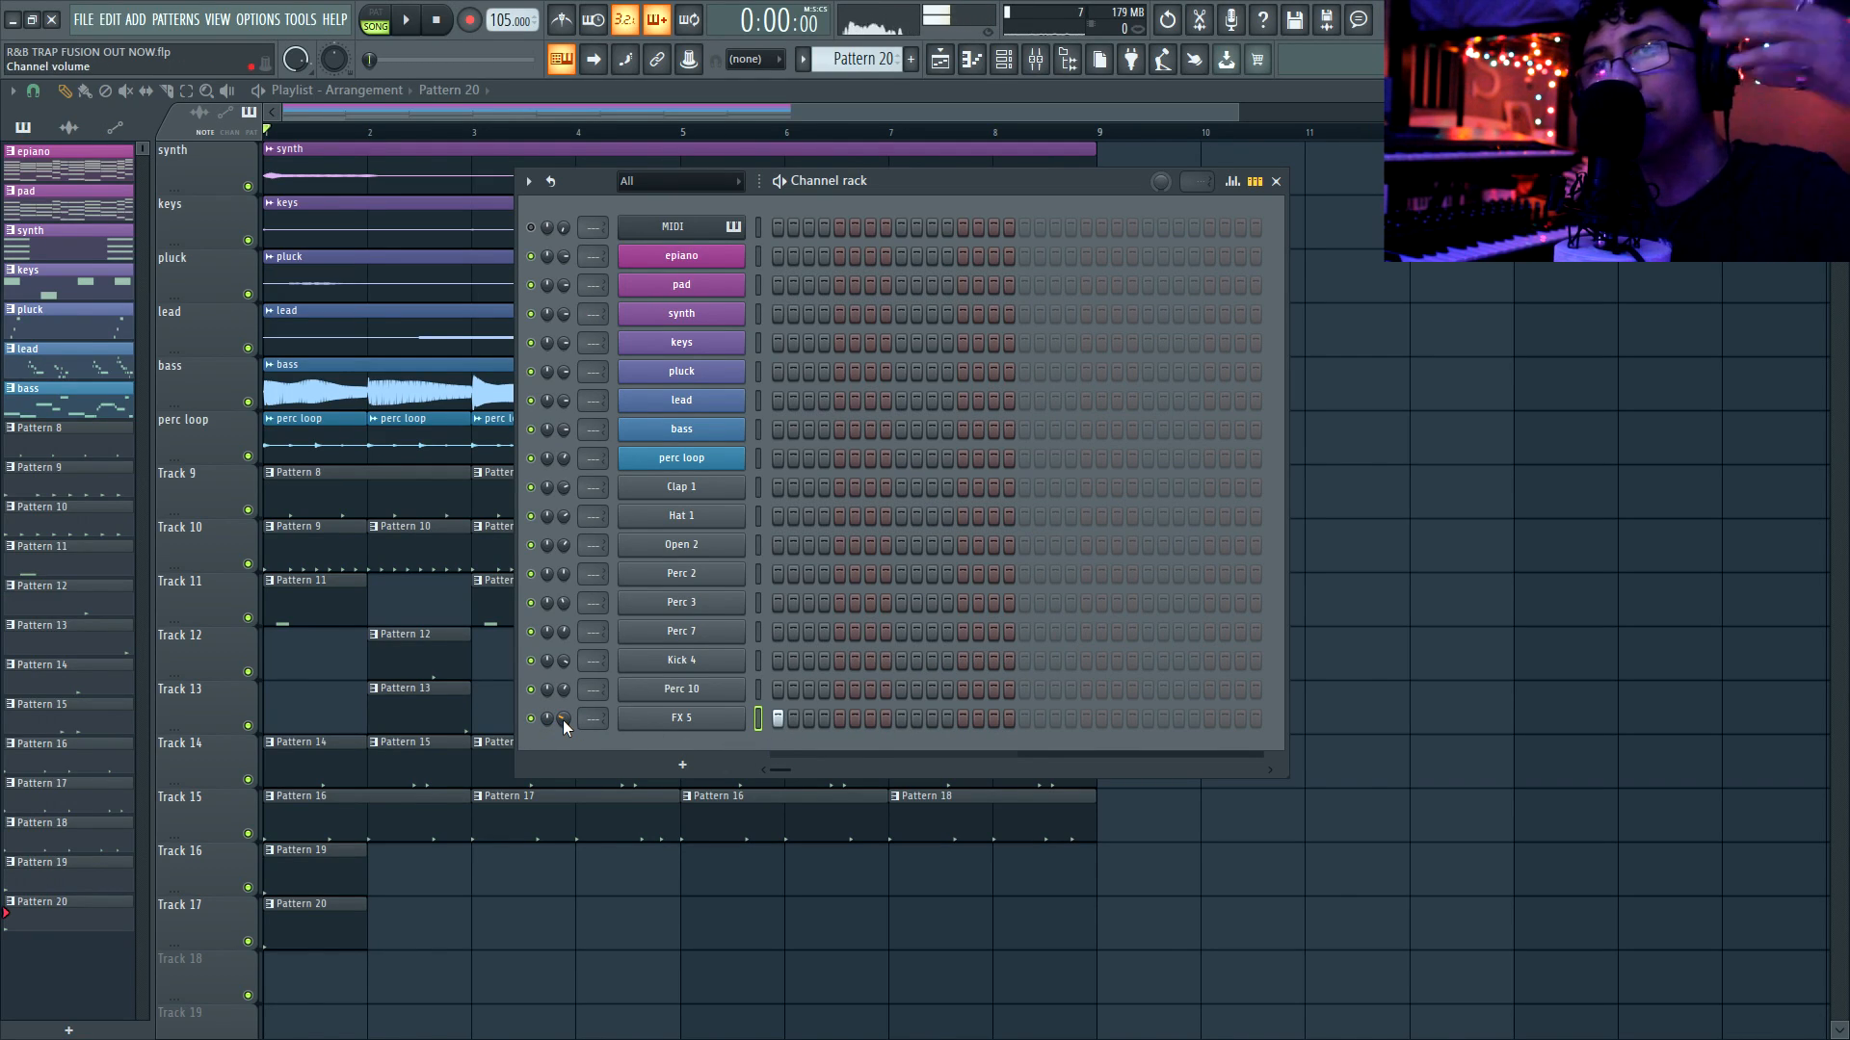
pyautogui.press('F6')
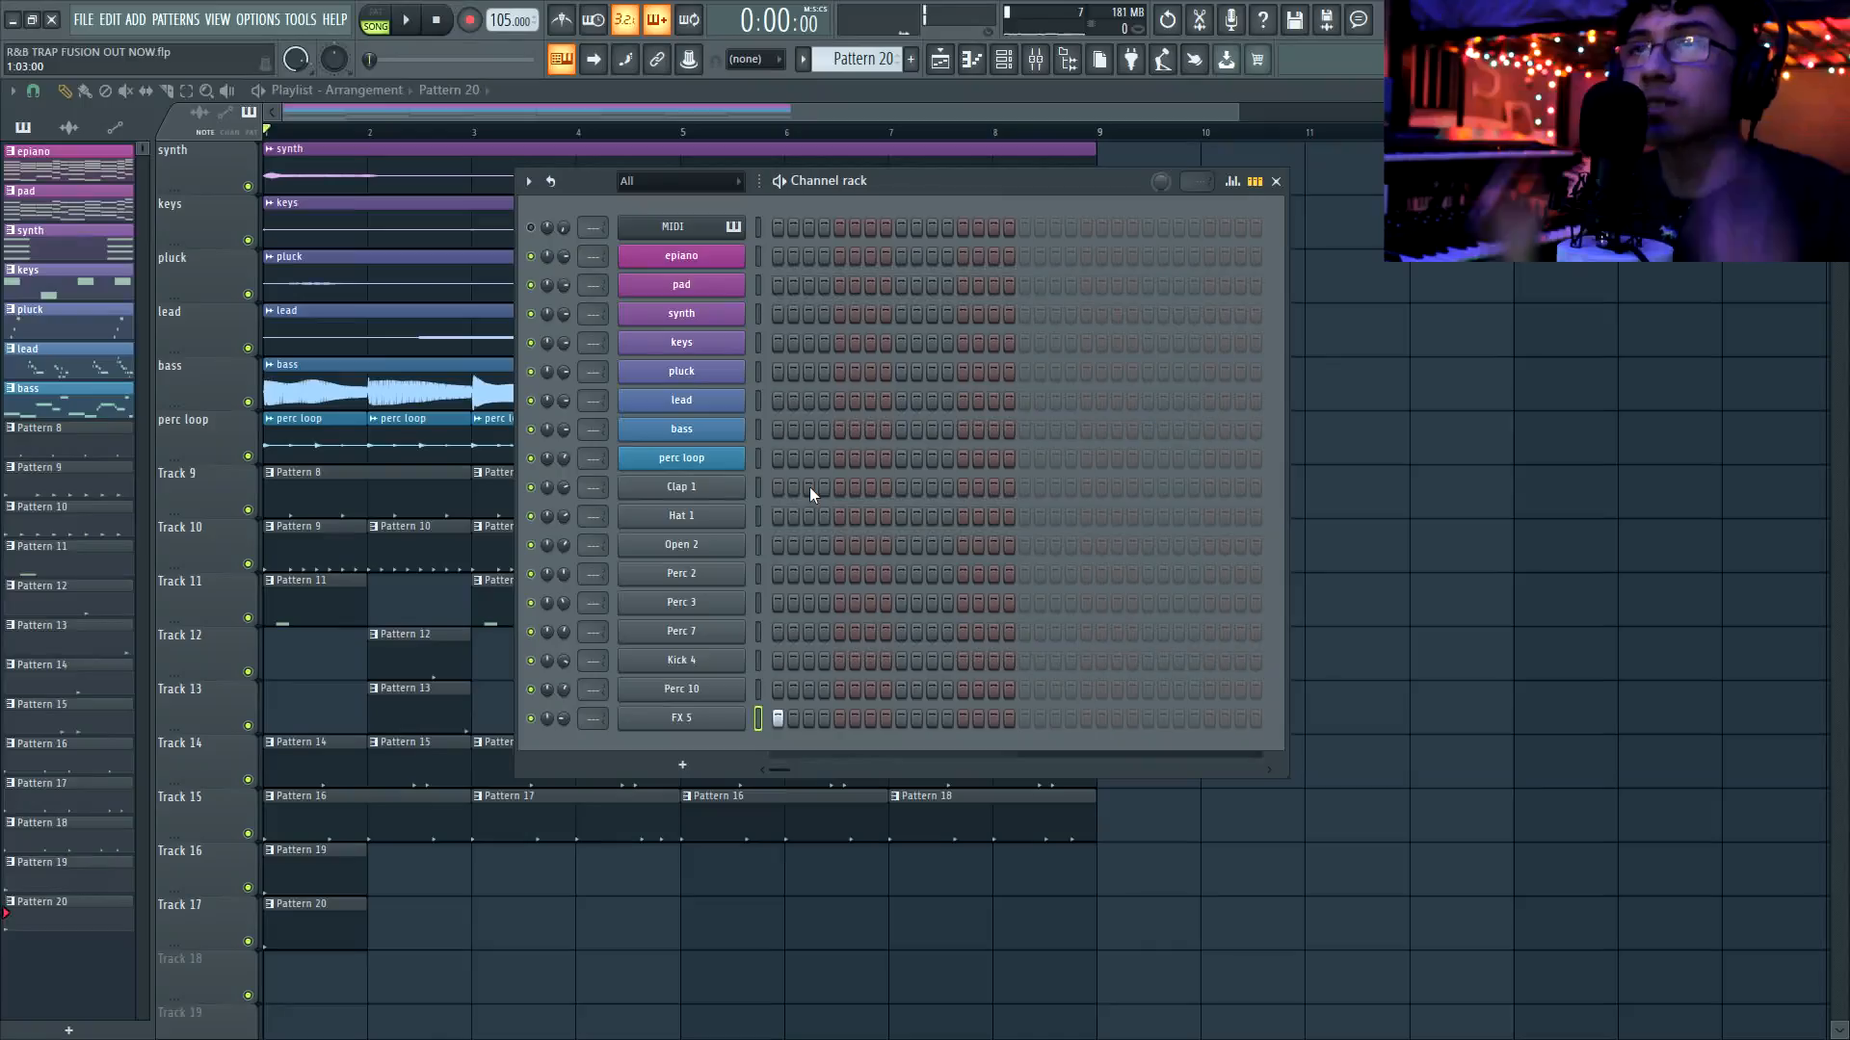
# Route all channels from epiano through FX 5 to individual mixer tracks starting from Insert 1
pyautogui.click(759, 256)
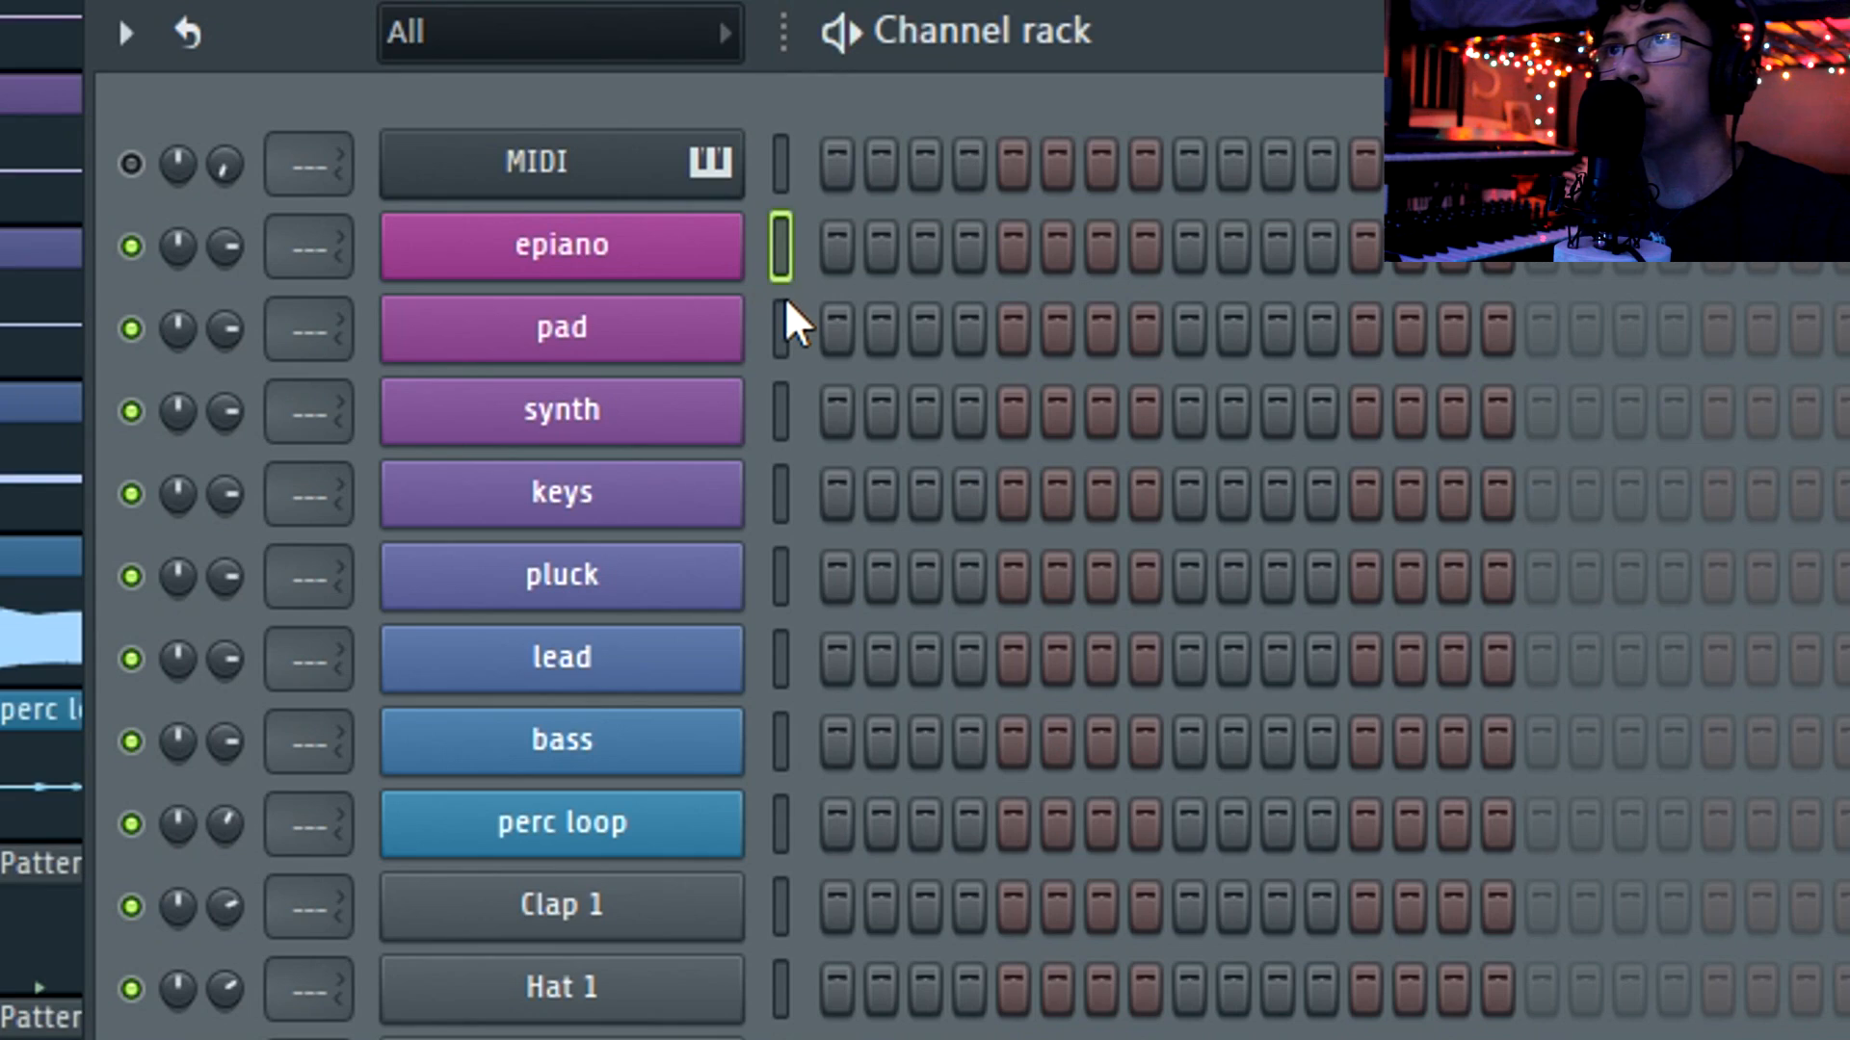
pyautogui.moveTo(773, 322)
pyautogui.mouseDown()
pyautogui.moveTo(824, 1039)
pyautogui.moveTo(762, 1039)
pyautogui.mouseUp()
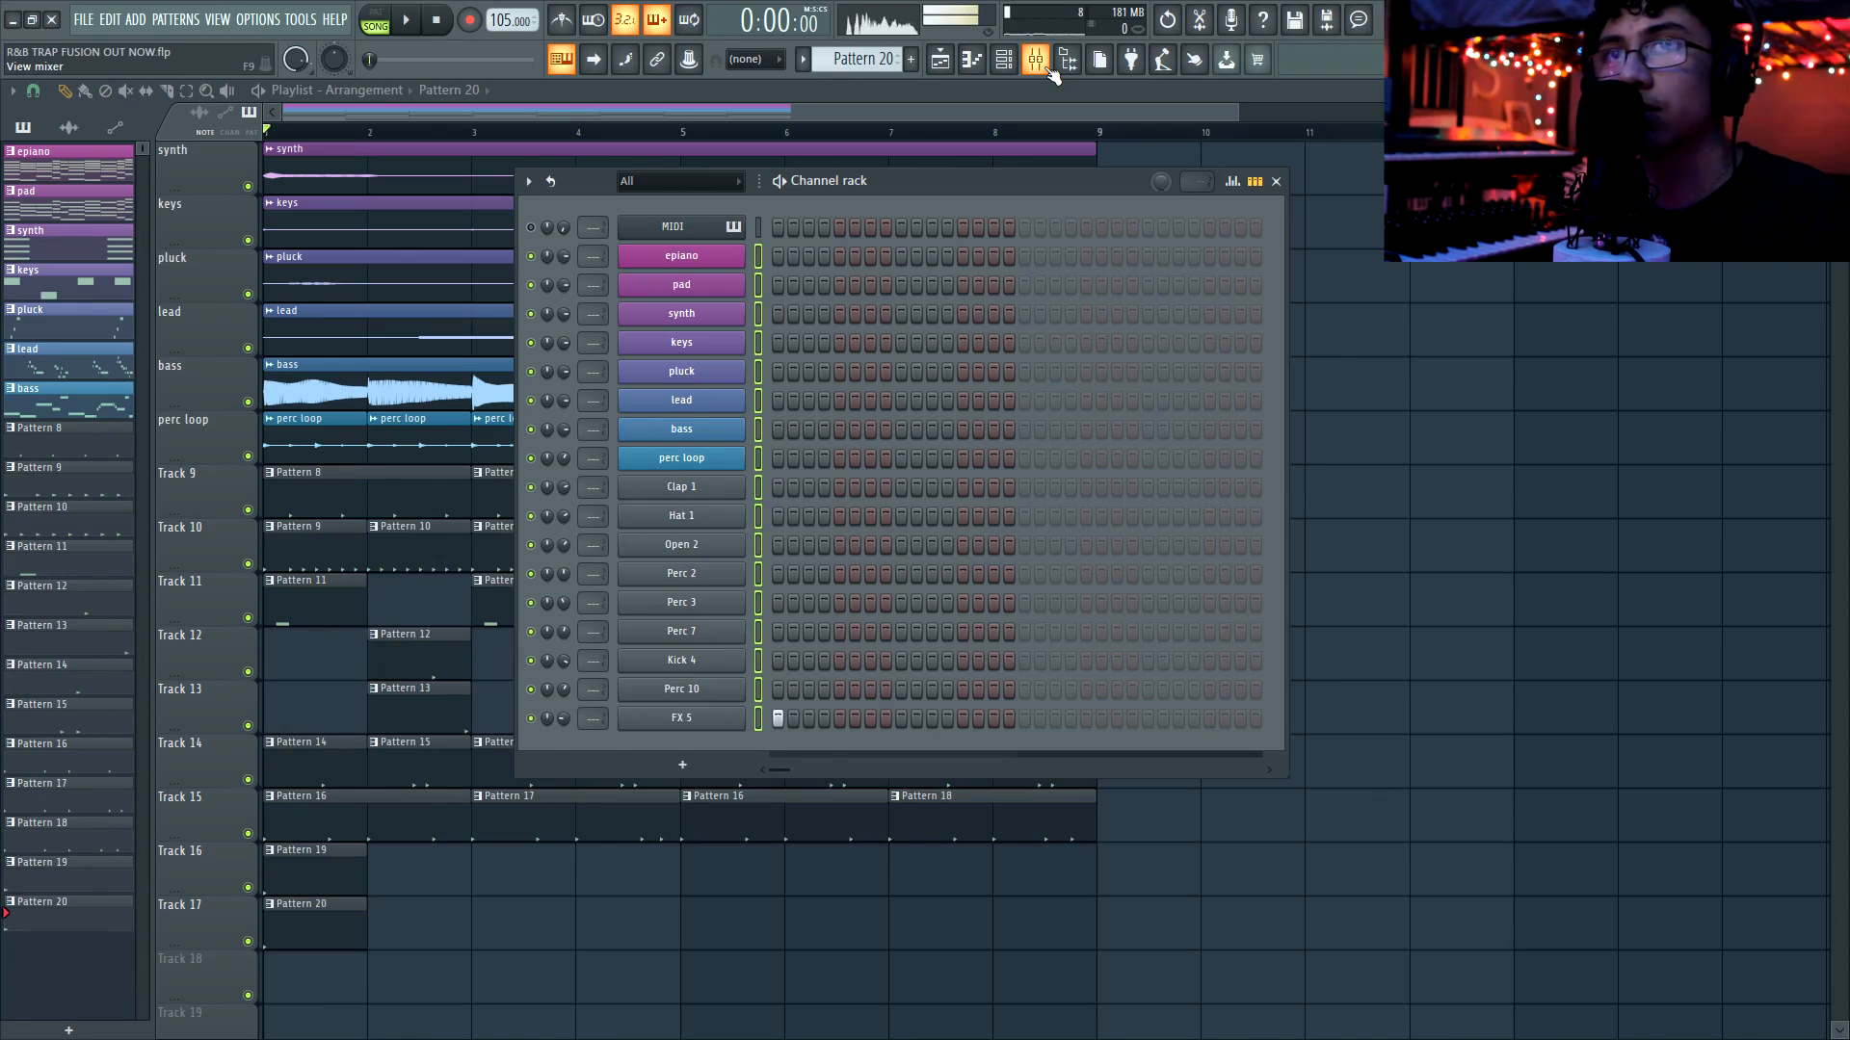
pyautogui.click(1037, 62)
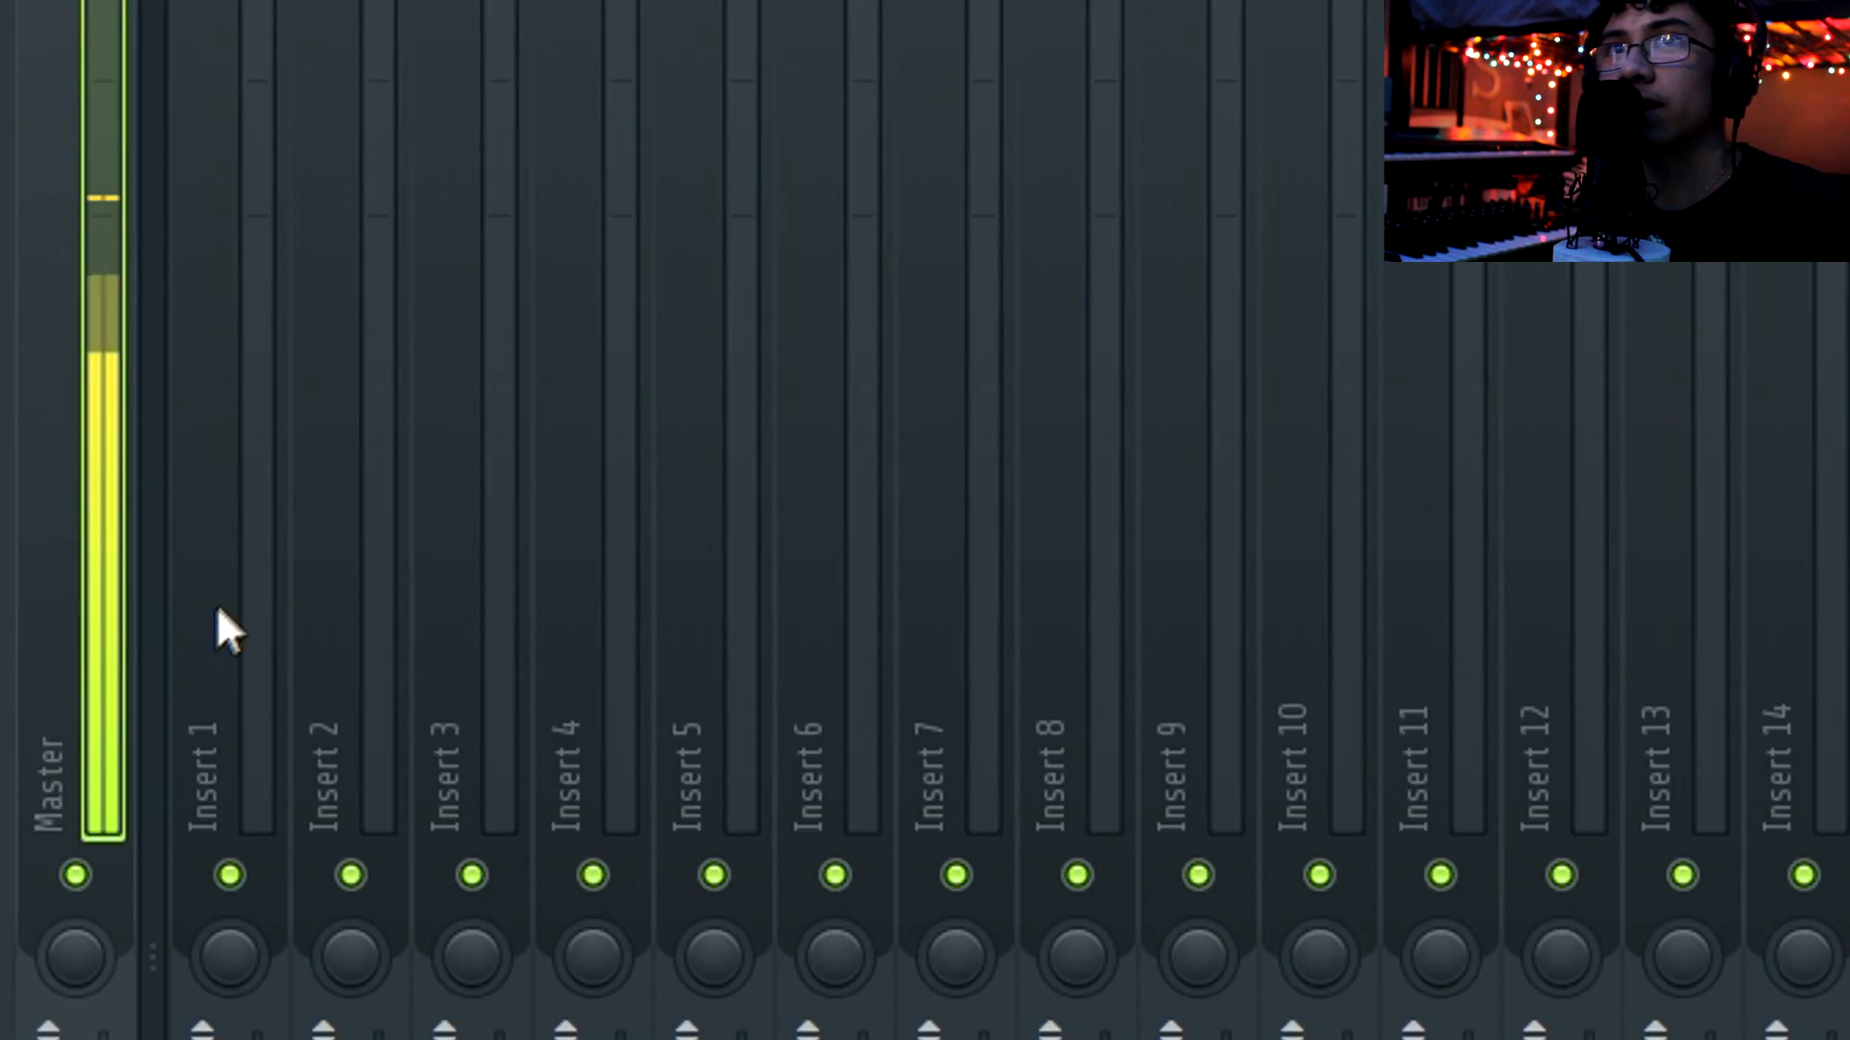
pyautogui.click(115, 357)
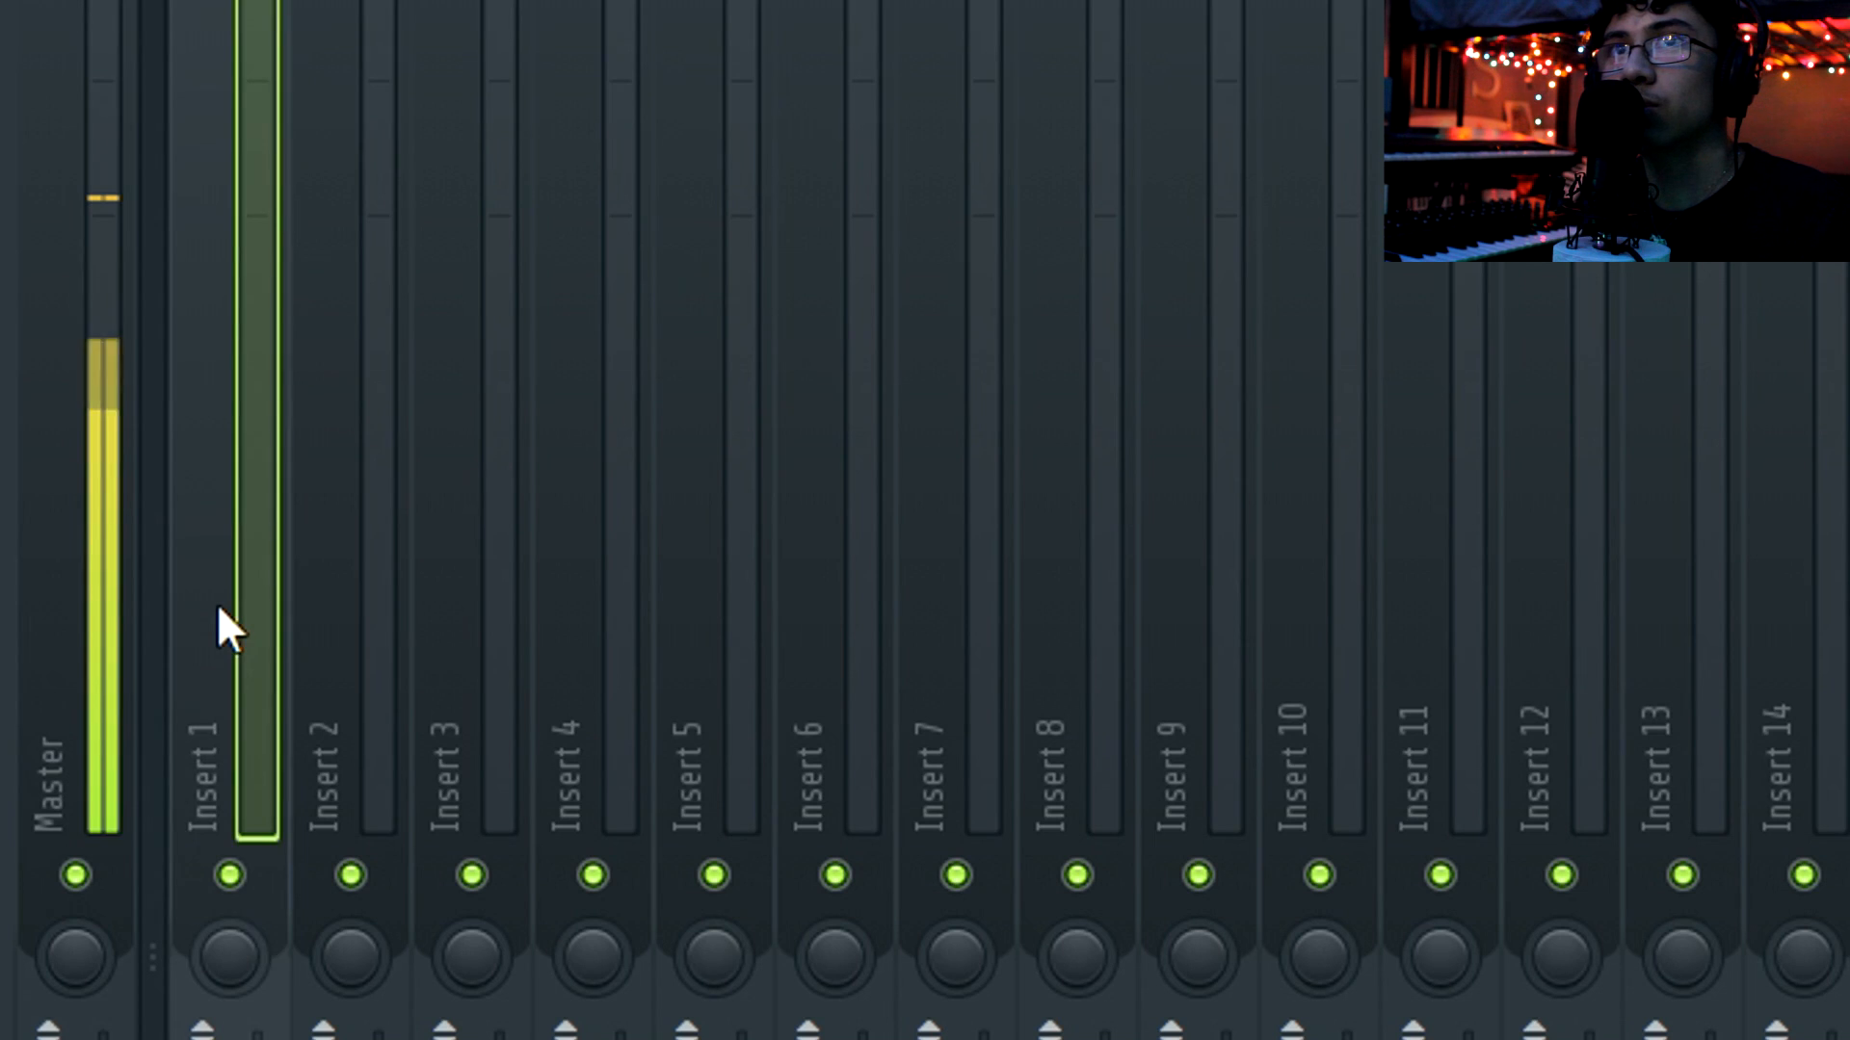
pyautogui.rightClick(114, 353)
pyautogui.moveTo(916, 451)
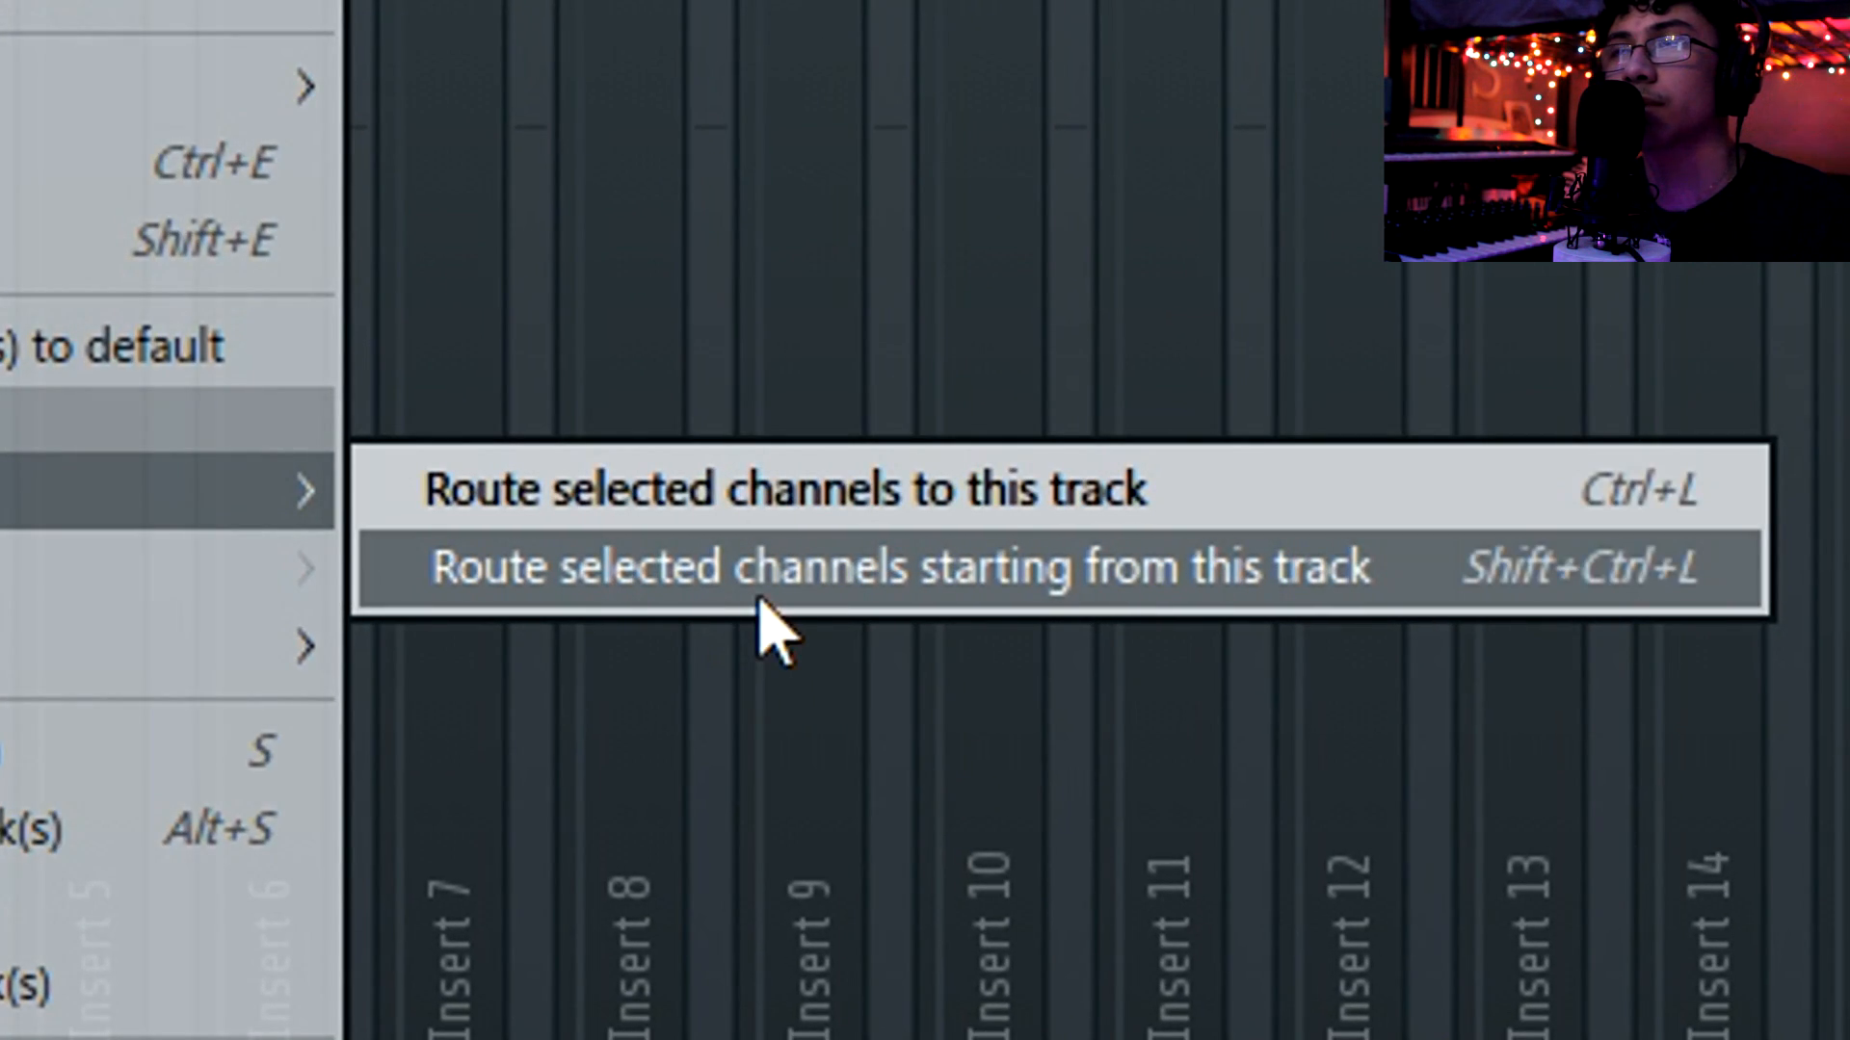
pyautogui.click(761, 590)
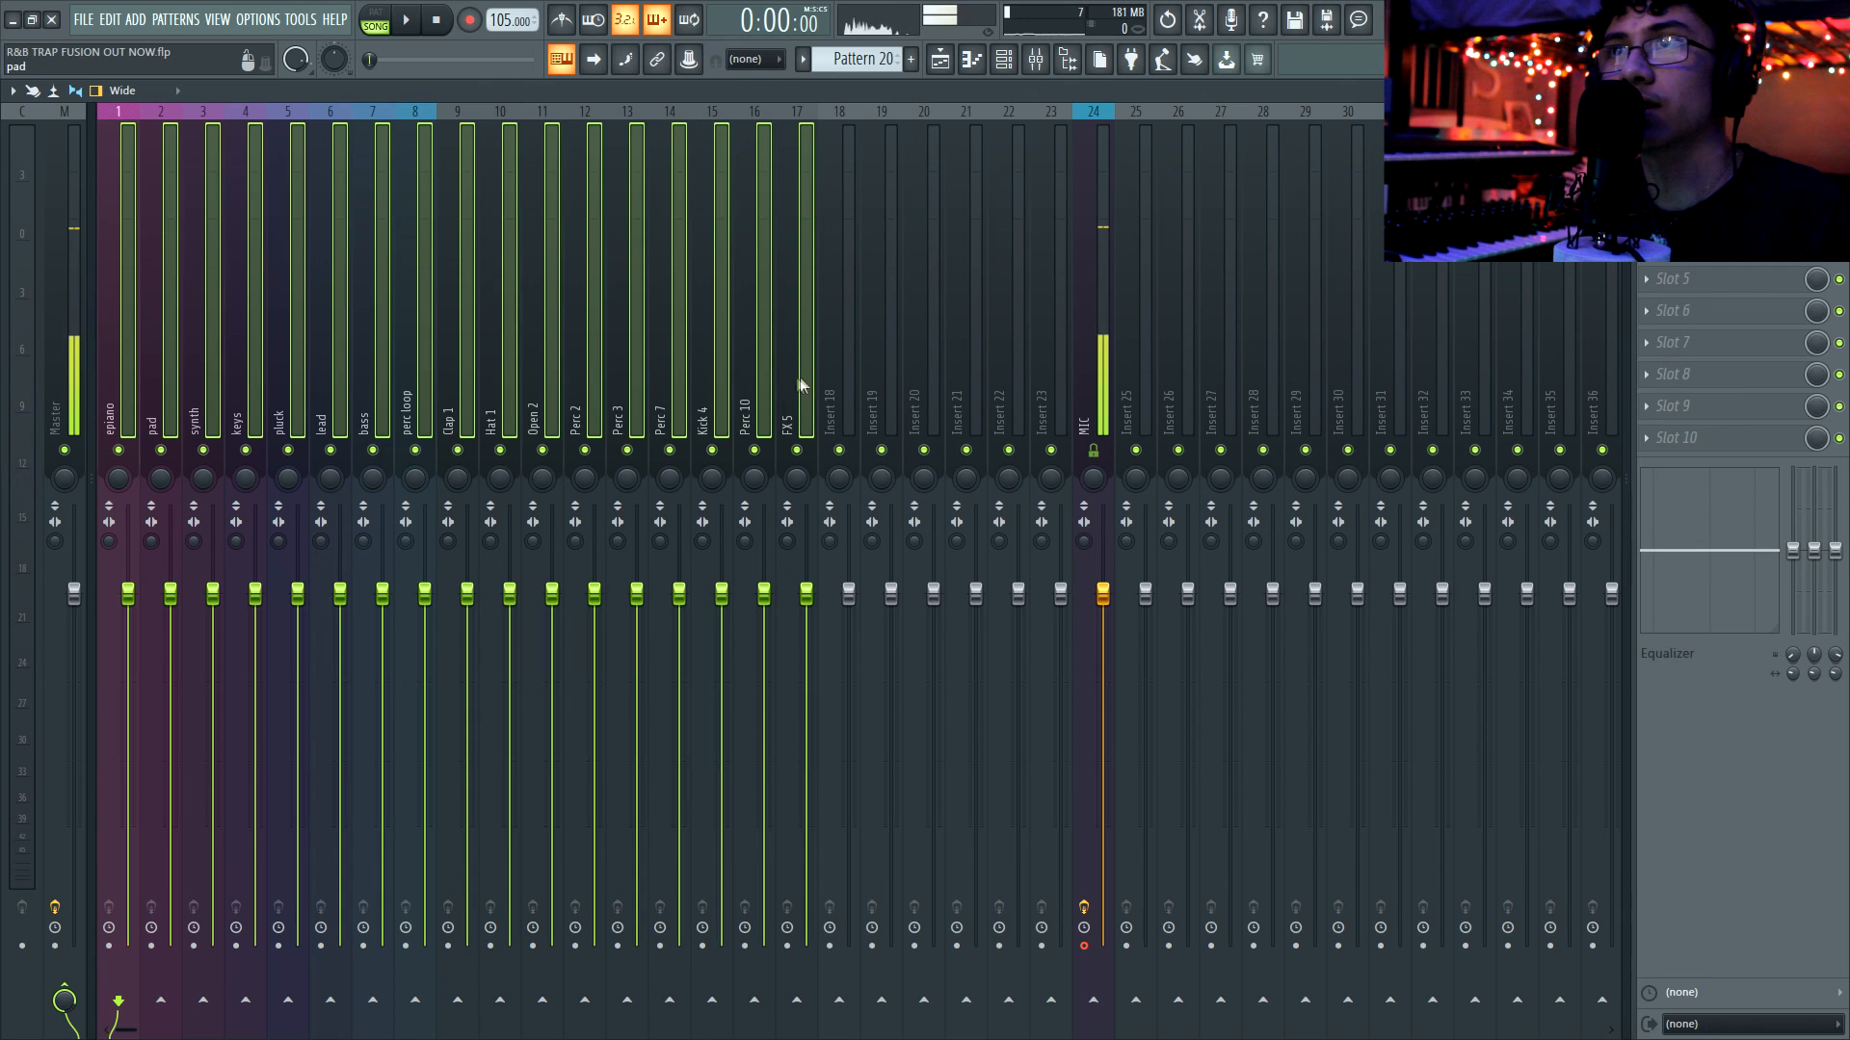
pyautogui.click(651, 389)
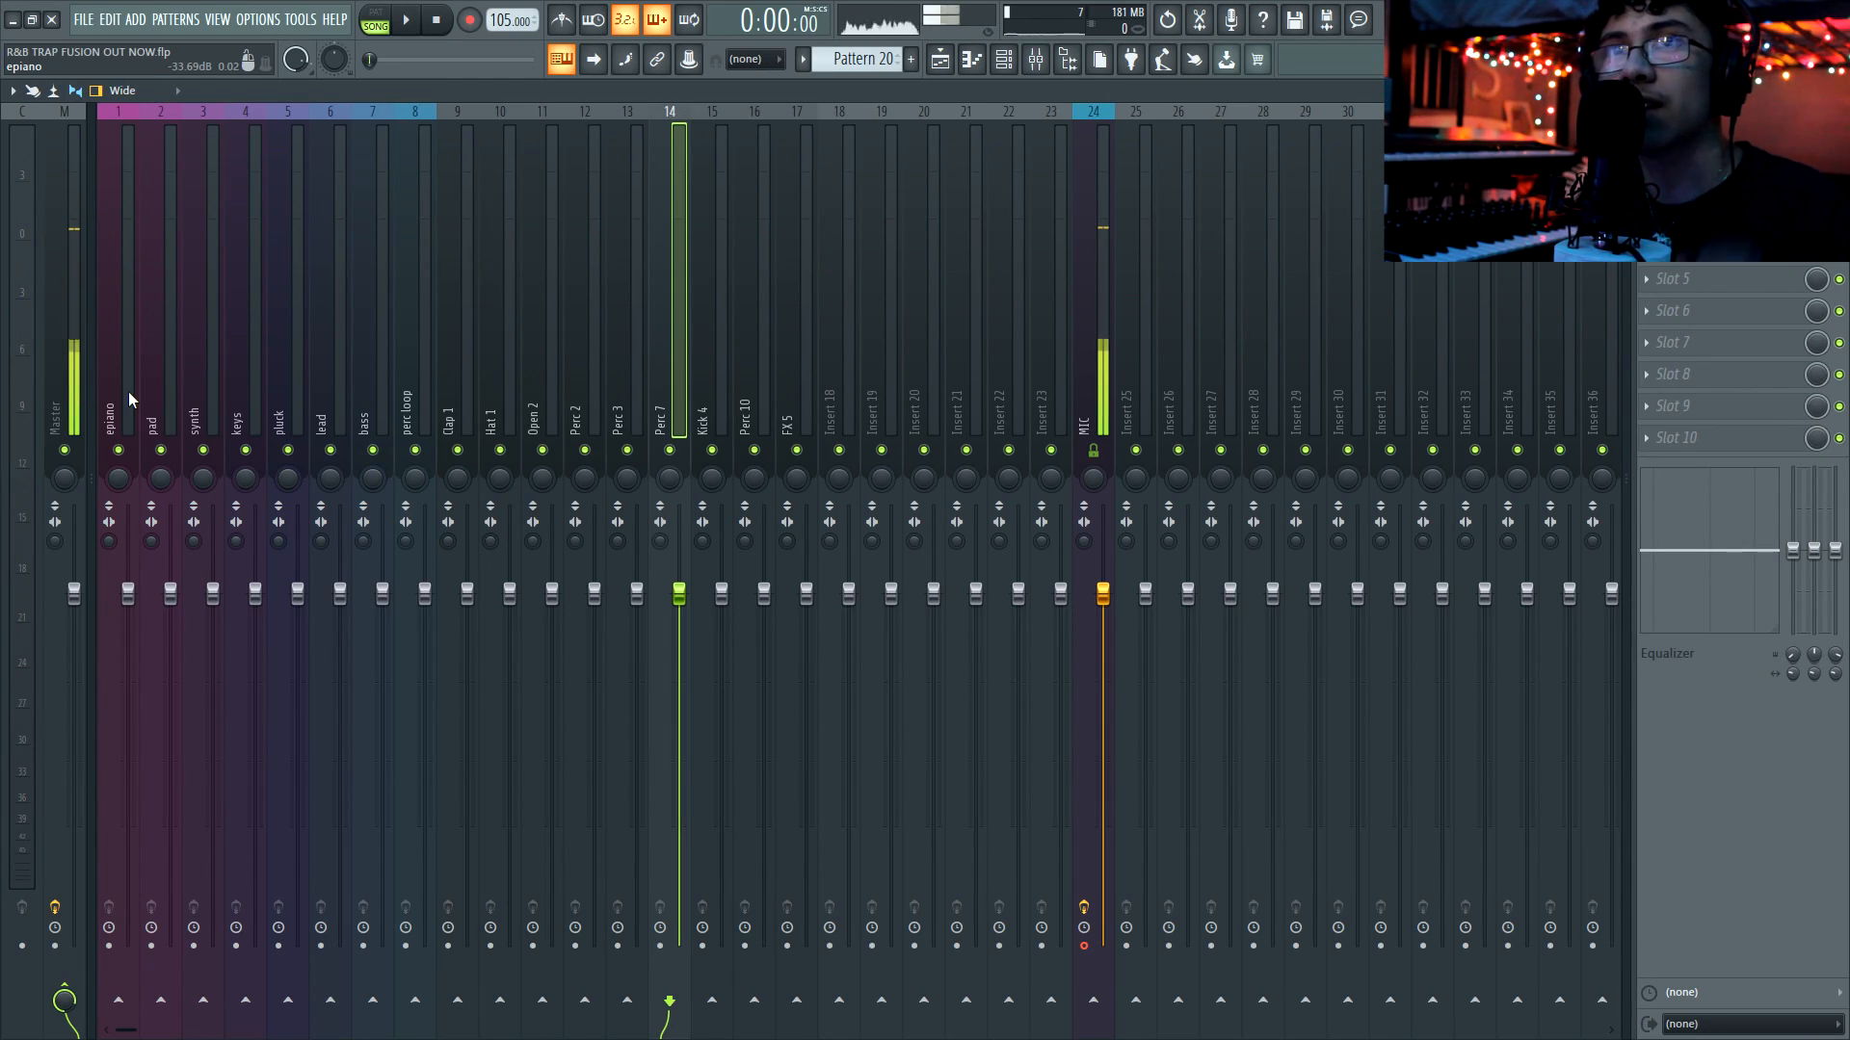
pyautogui.click(293, 419)
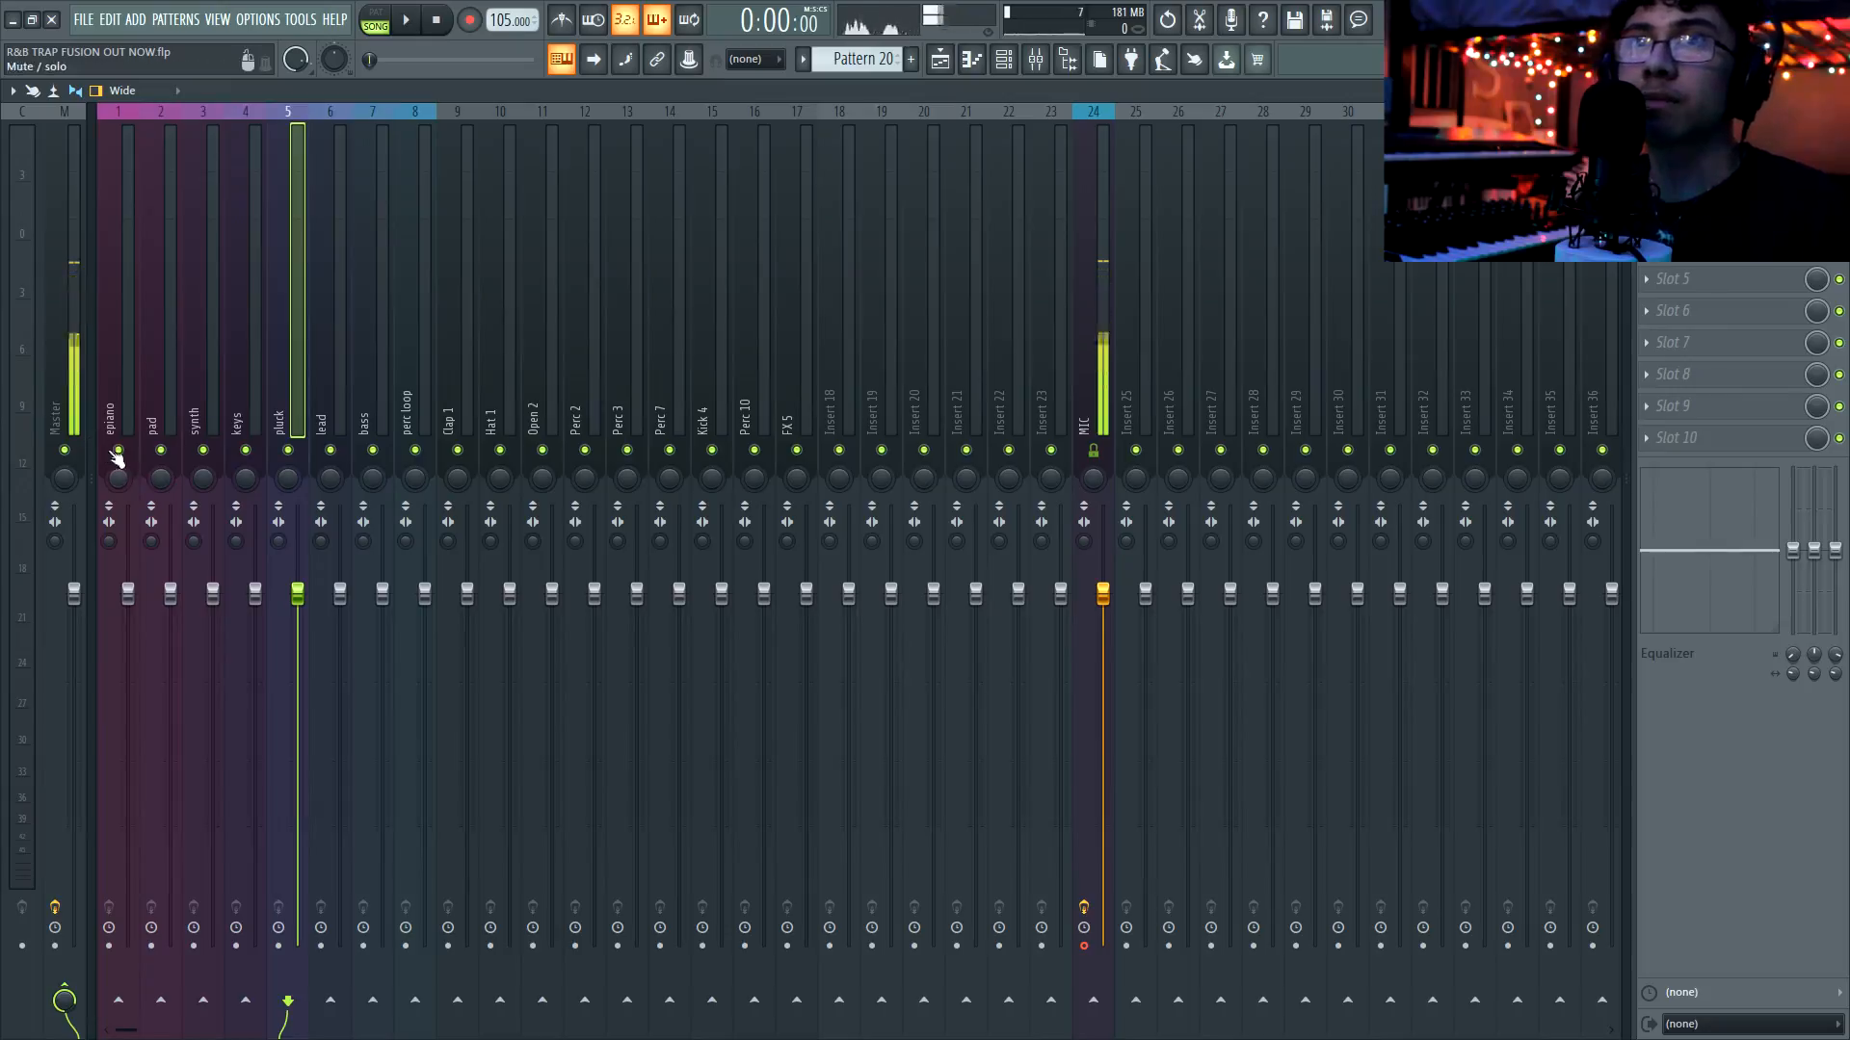
# Add Fruity Parametric EQ 2 with the 20Hz + 18kHz cut preset to epiano, high-pass it at about 95 Hz and slightly widen its stereo separation
pyautogui.press('space')
pyautogui.click(121, 416)
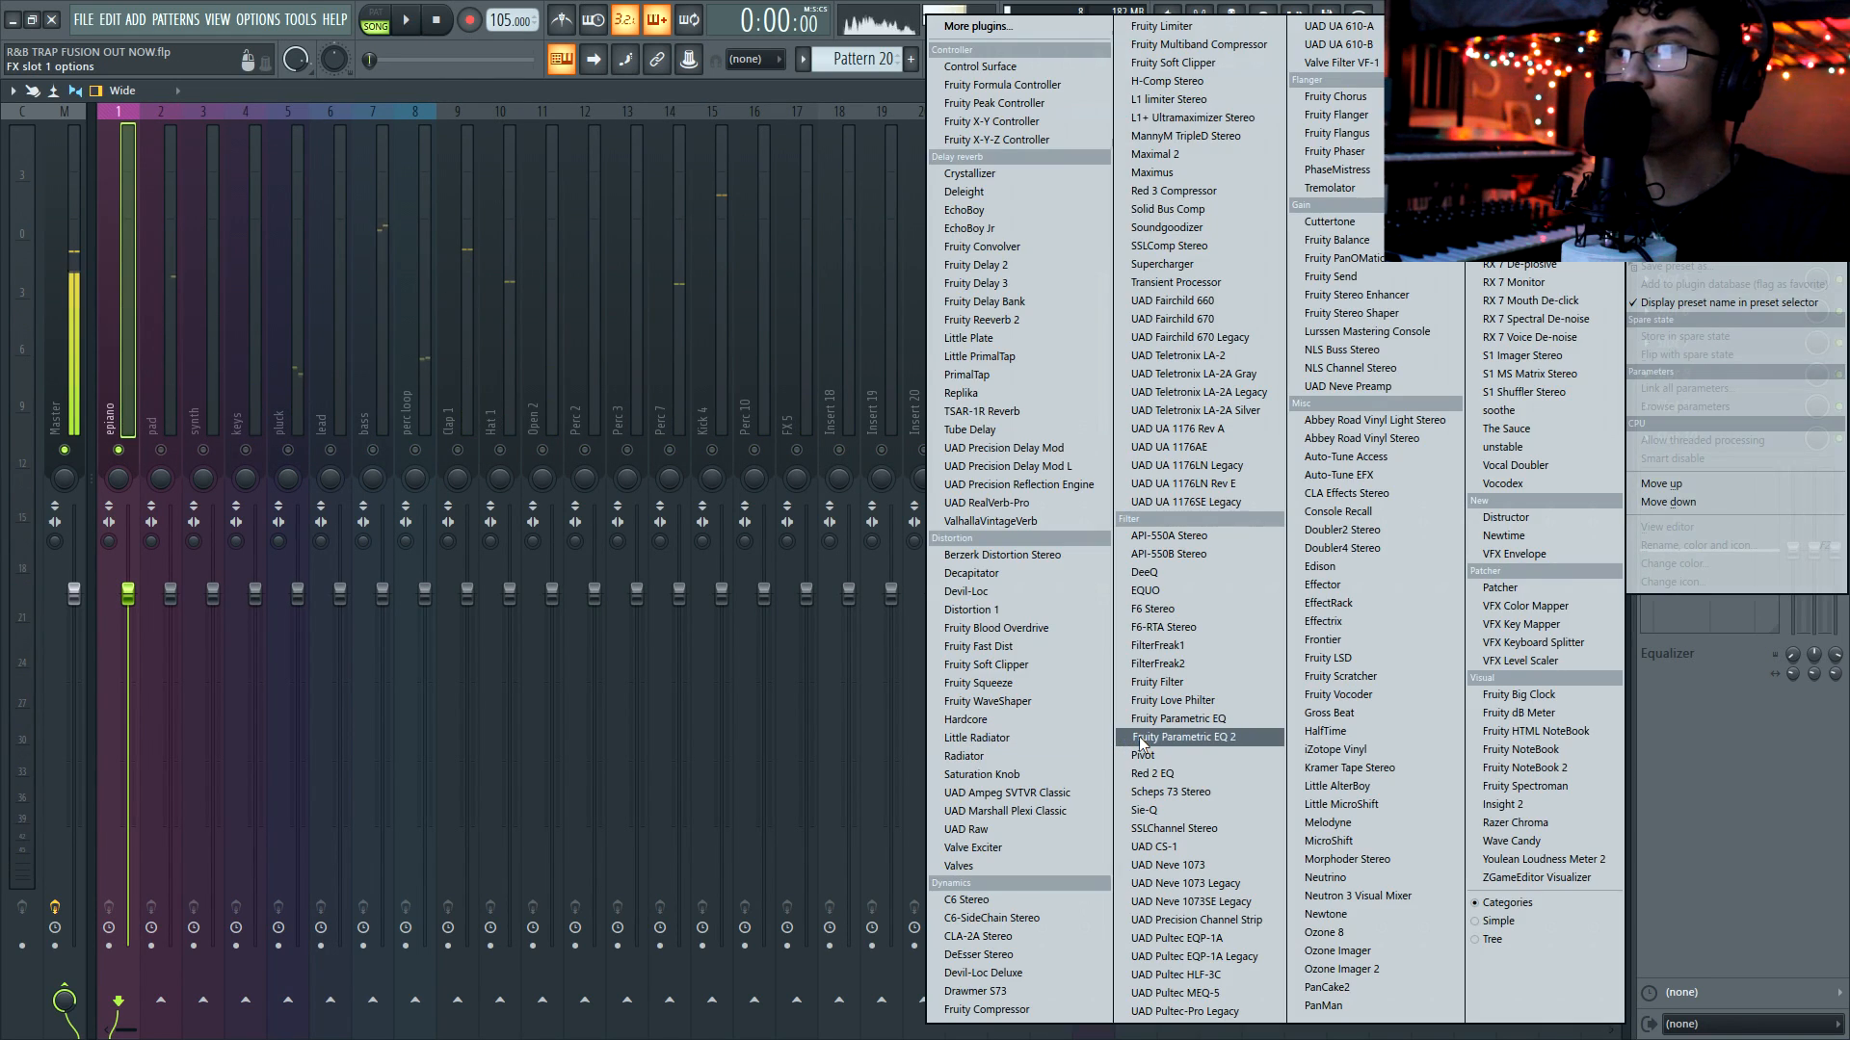
pyautogui.click(1140, 738)
pyautogui.click(619, 281)
pyautogui.click(646, 329)
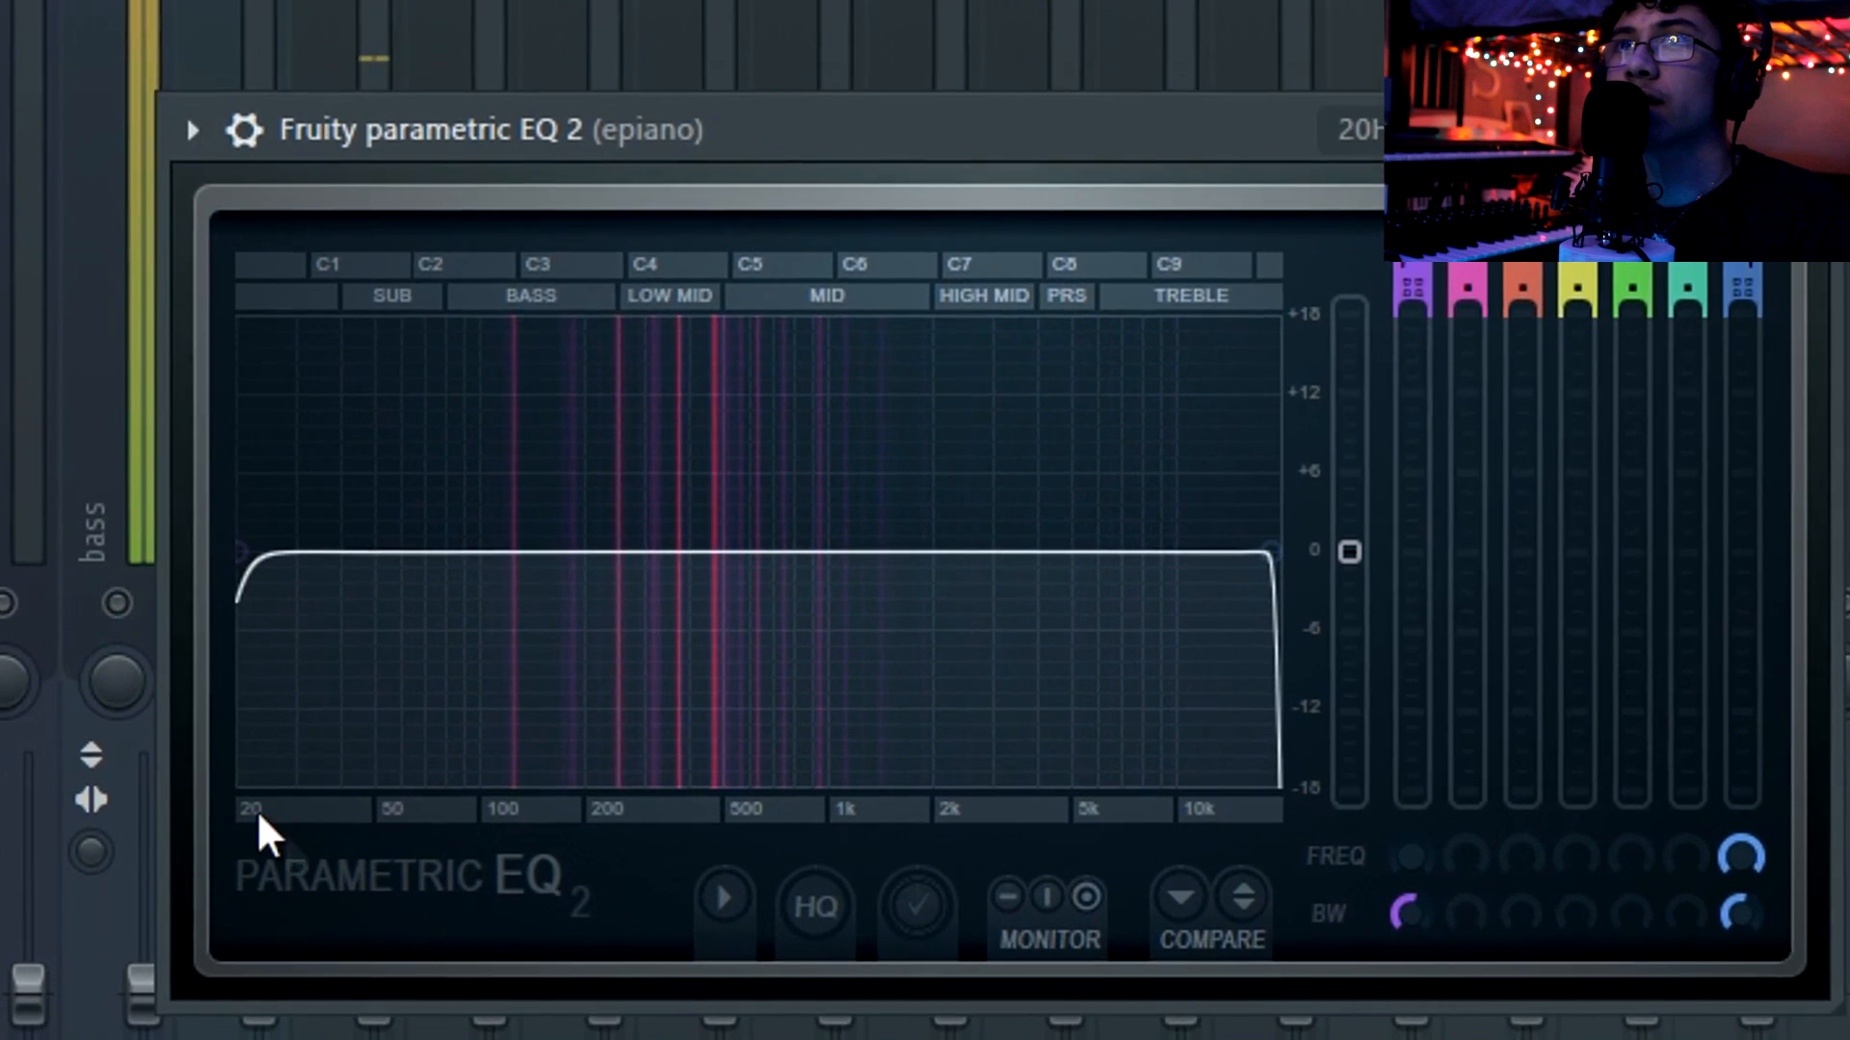
pyautogui.moveTo(124, 636); pyautogui.dragTo(261, 634)
pyautogui.moveTo(438, 503); pyautogui.dragTo(532, 505)
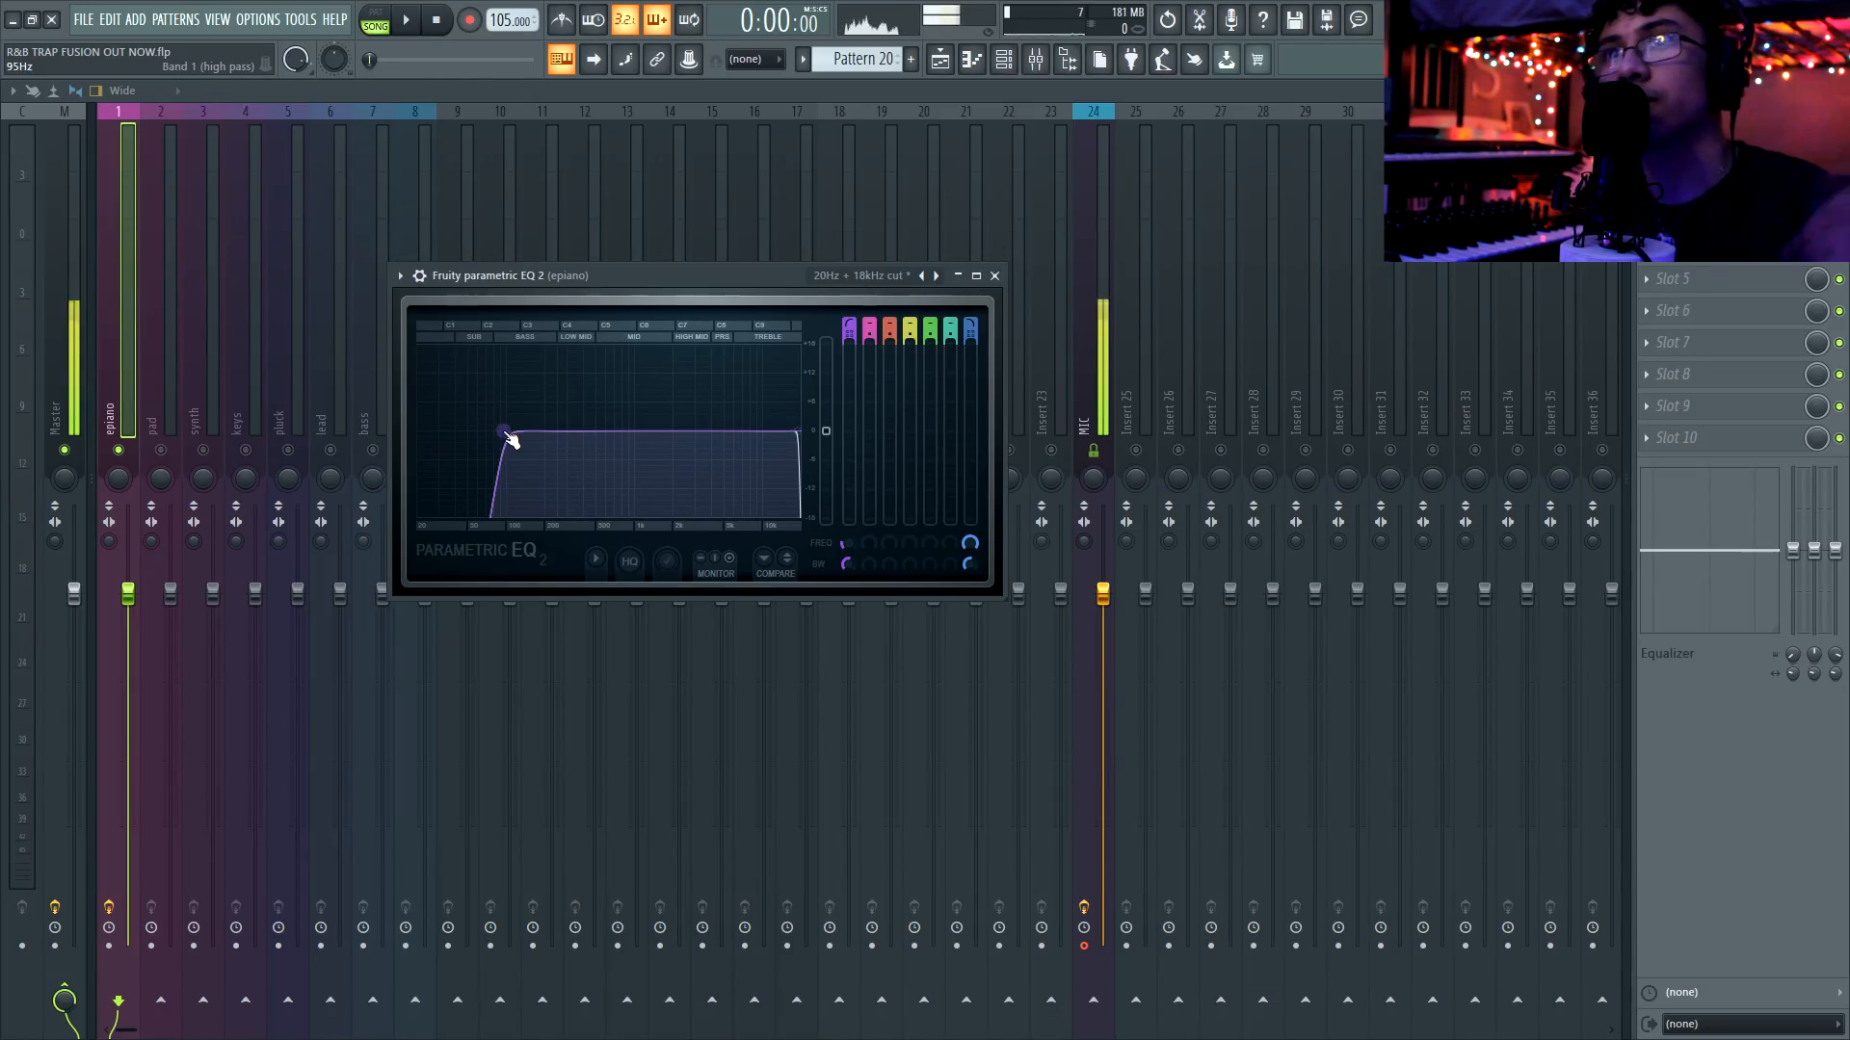
pyautogui.press('Escape')
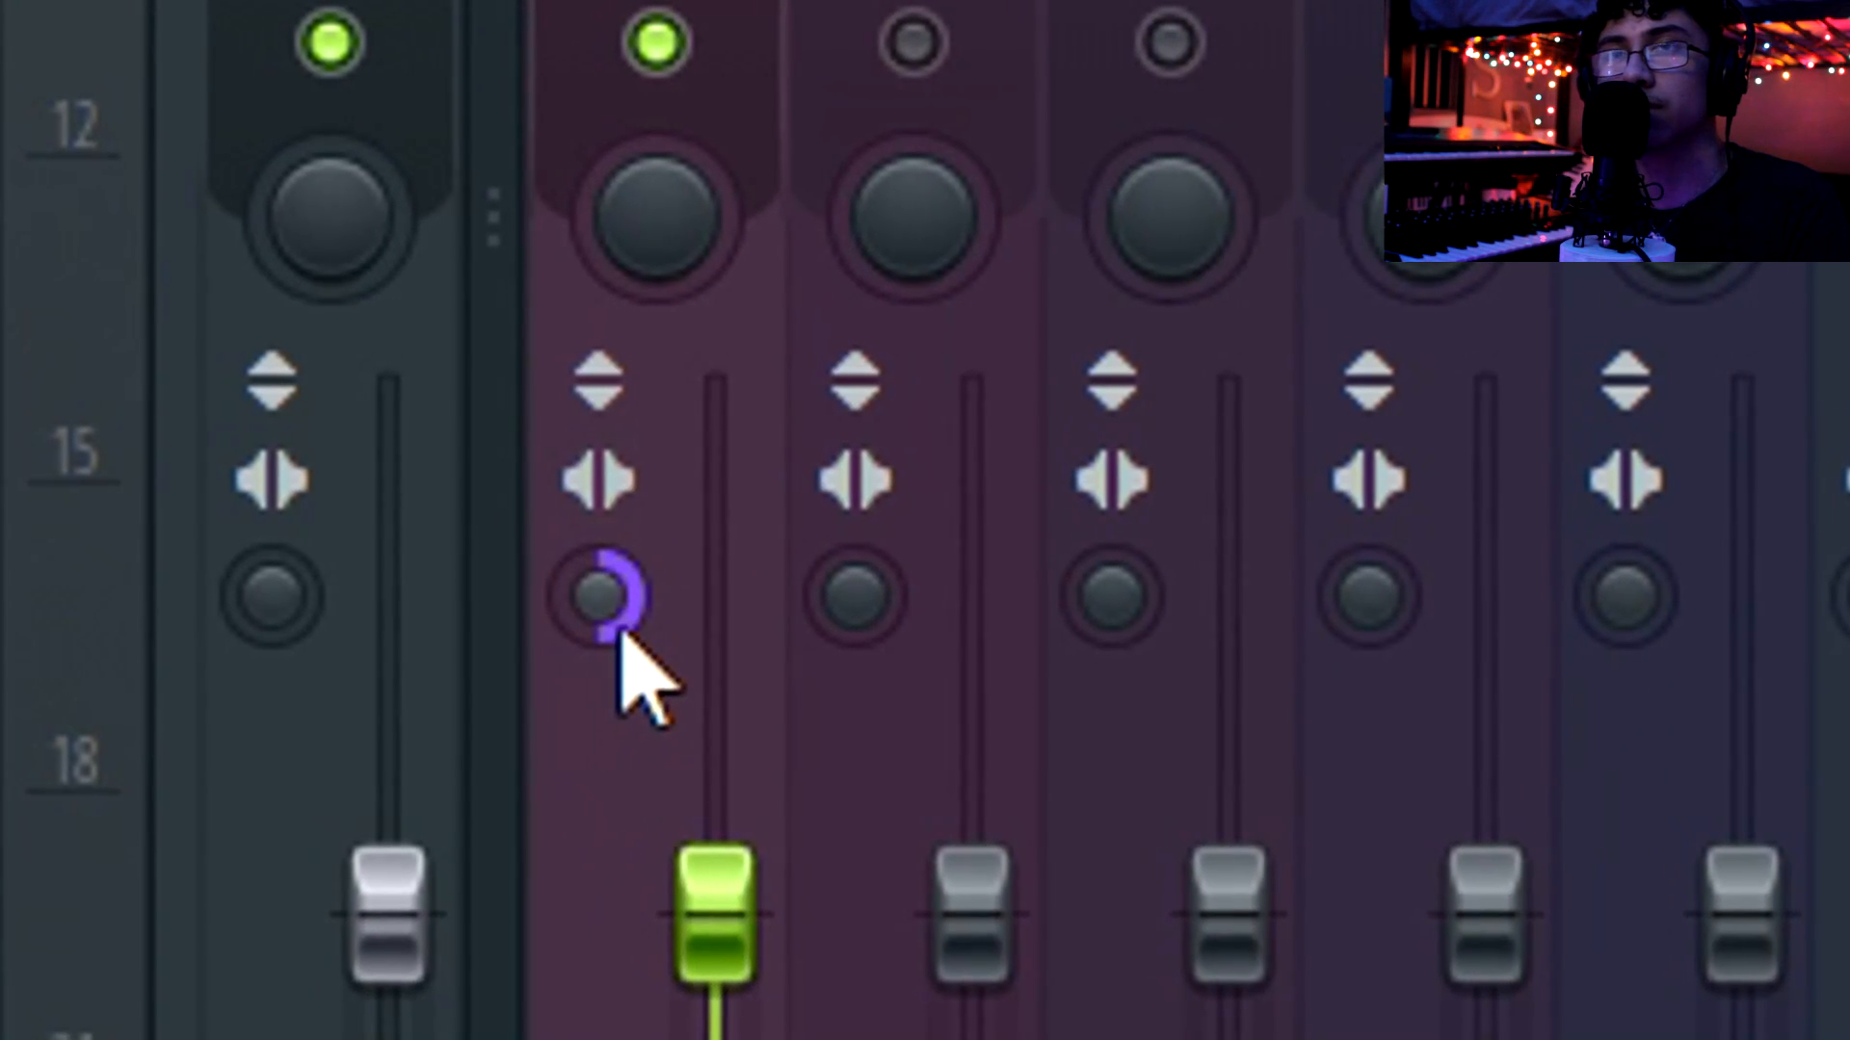
pyautogui.moveTo(581, 599); pyautogui.dragTo(691, 5)
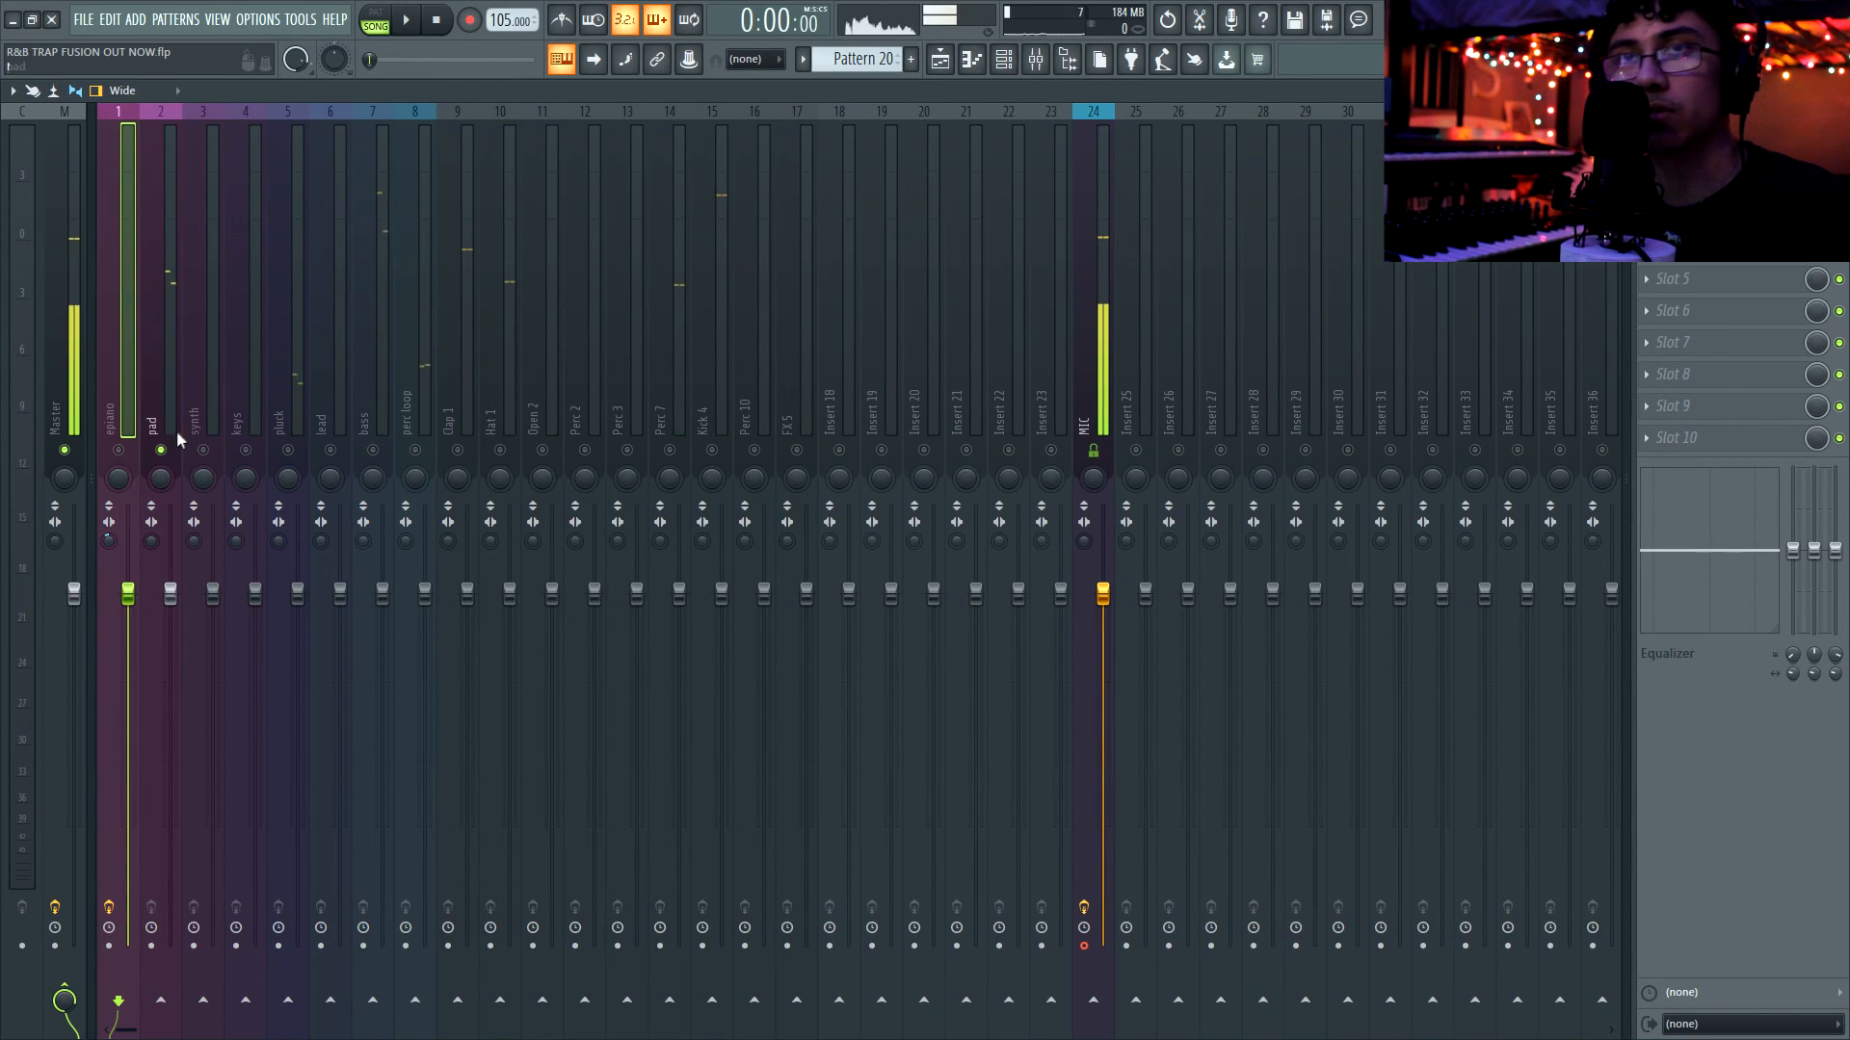
# Load Fruity Parametric EQ 2 with the 20Hz + 18kHz cut preset on the pad track and play the beat
pyautogui.click(175, 385)
pyautogui.press('space')
pyautogui.press('space')
pyautogui.click(1646, 152)
pyautogui.moveTo(1671, 179)
pyautogui.click(1227, 737)
pyautogui.click(665, 331)
pyautogui.click(711, 376)
pyautogui.press('space')
# Shape the pad's EQ during playback with a high-pass just above 100 Hz and a low-pass just below 1 kHz
pyautogui.moveTo(189, 487); pyautogui.dragTo(221, 487)
pyautogui.moveTo(289, 542); pyautogui.dragTo(470, 538)
pyautogui.moveTo(1258, 540); pyautogui.dragTo(793, 539)
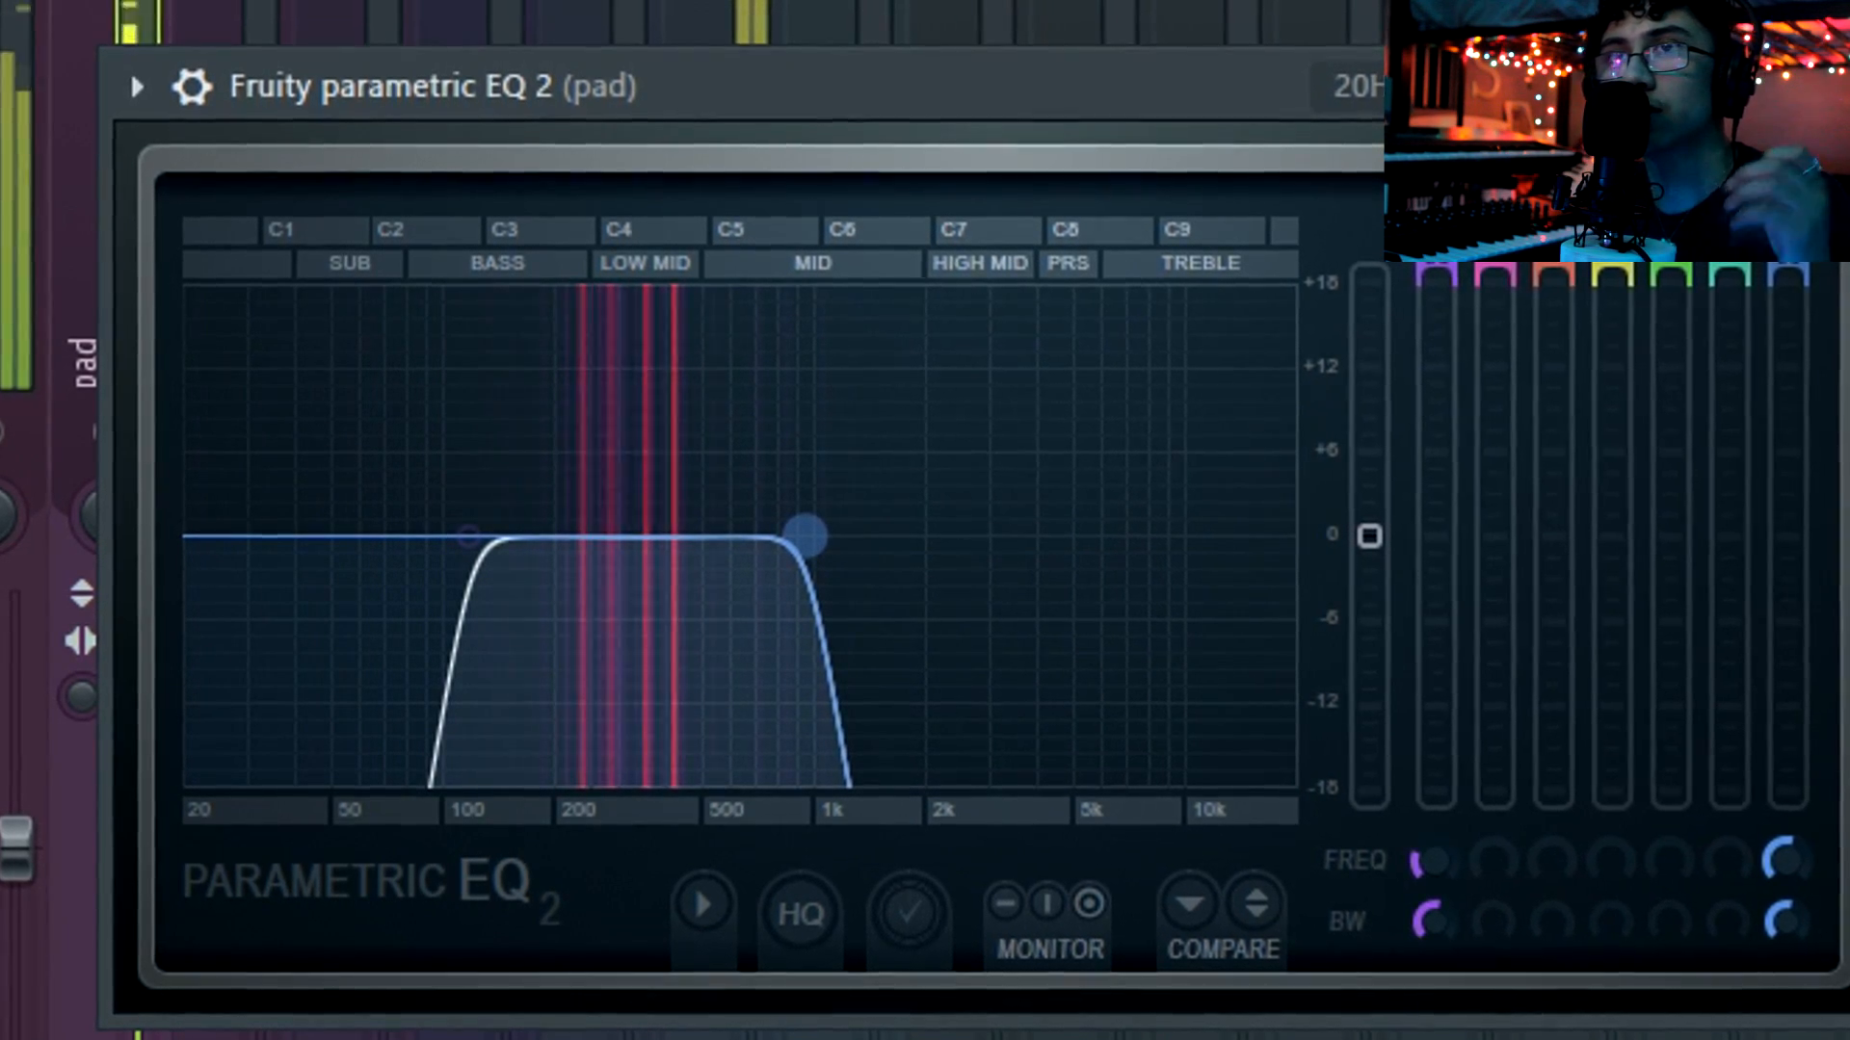
pyautogui.click(467, 536)
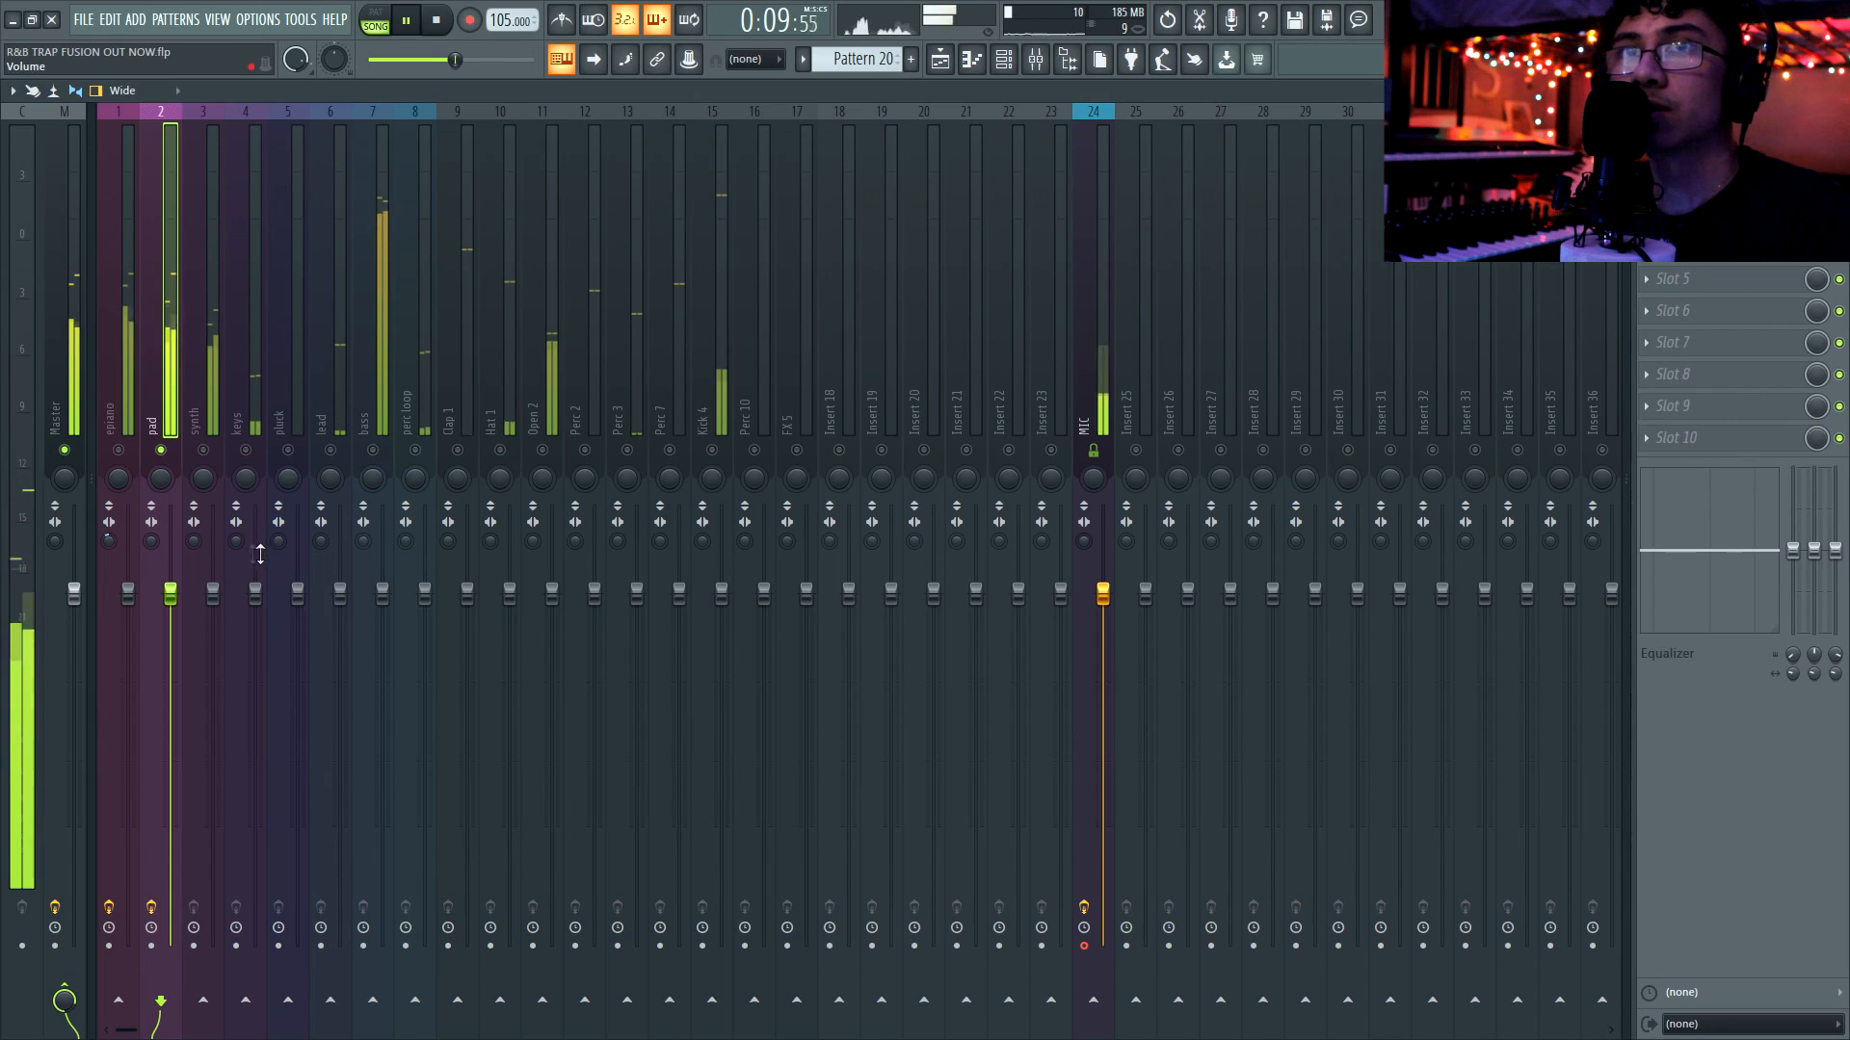
pyautogui.press('space')
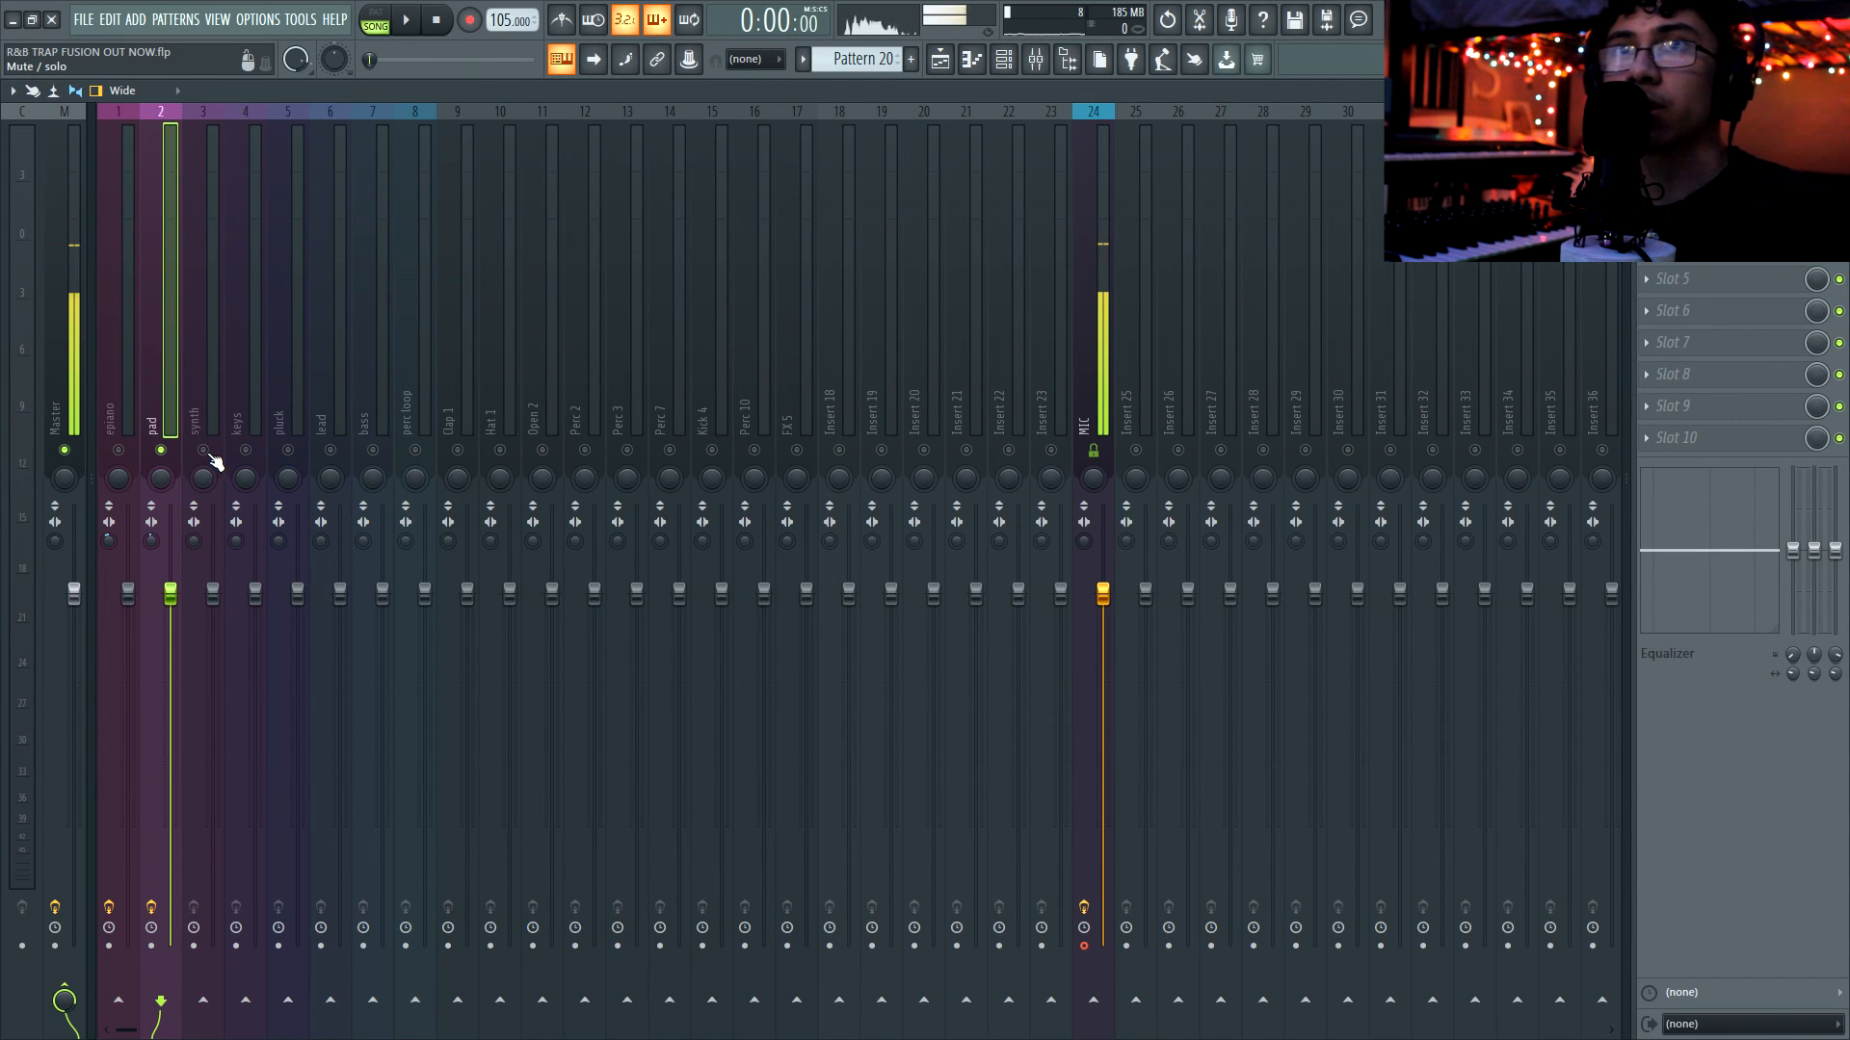
# Add Fruity Parametric EQ 2 with the 20Hz + 18kHz cut preset to the synth track and high-pass it at about 150 Hz
pyautogui.click(204, 421)
pyautogui.press('space')
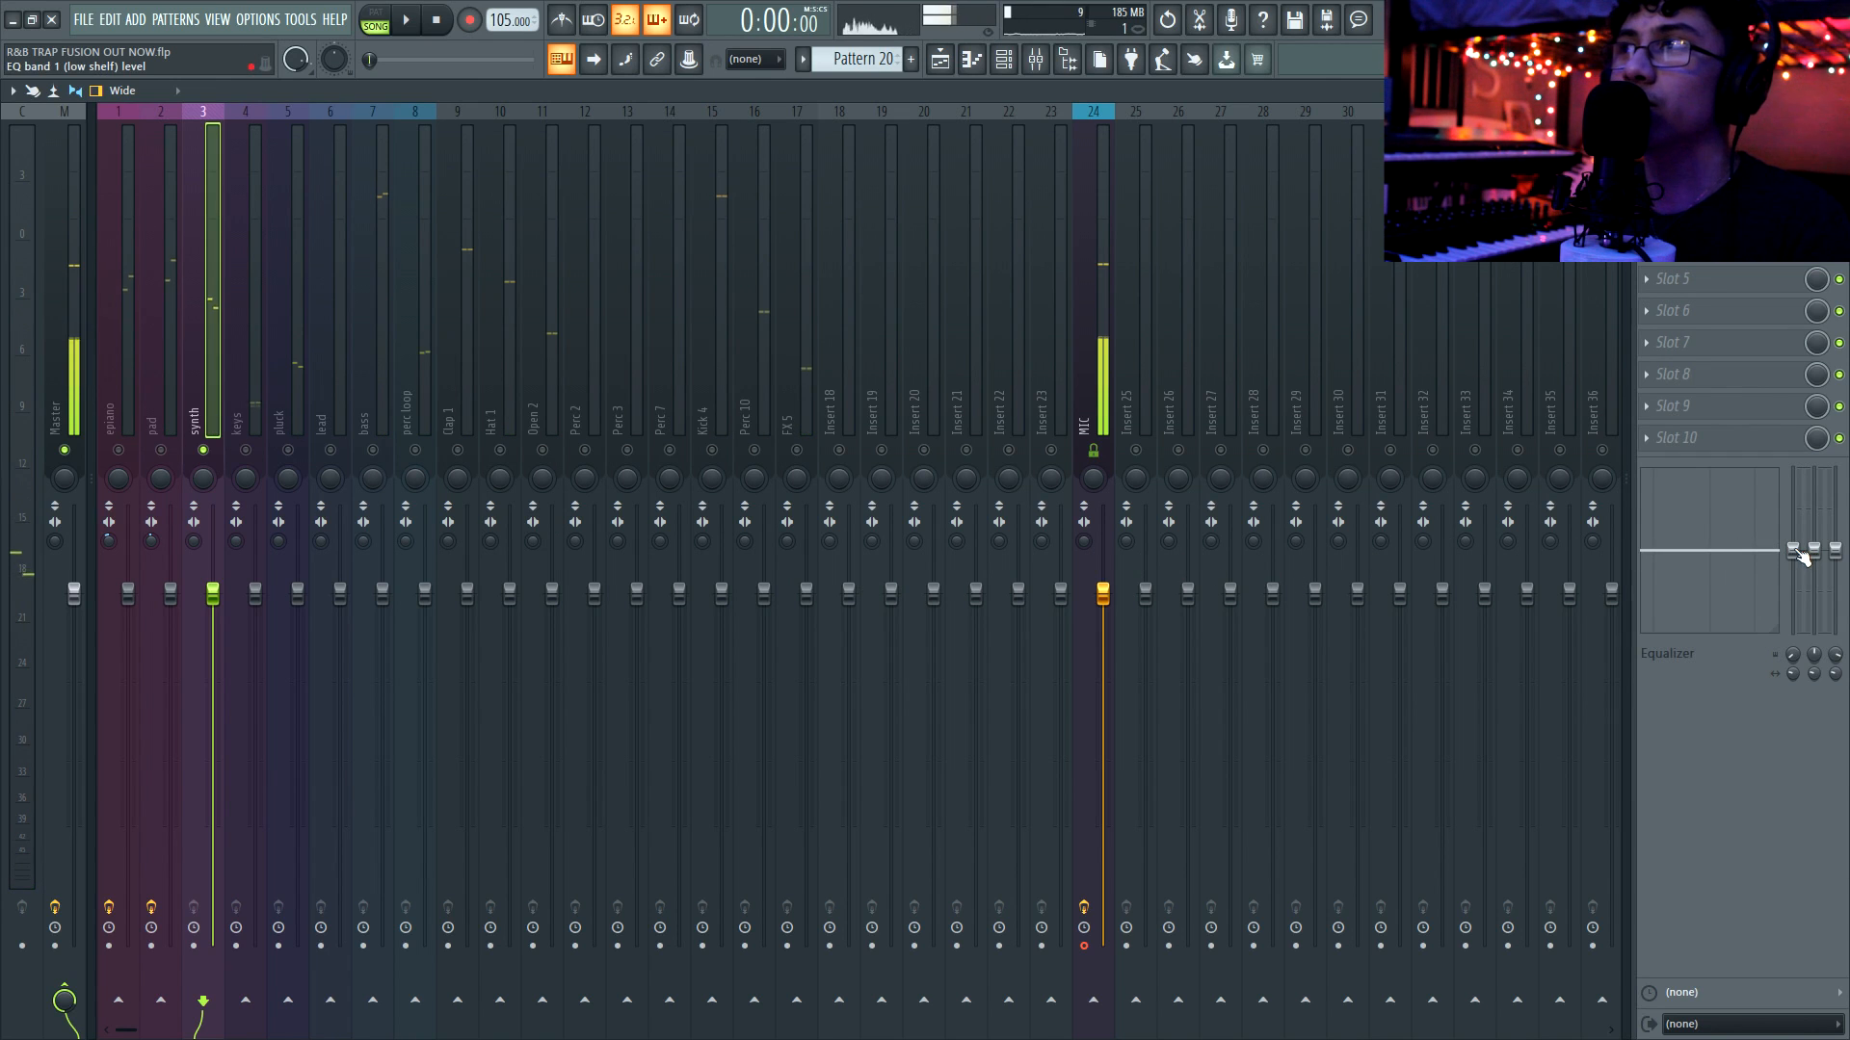
pyautogui.click(1646, 152)
pyautogui.moveTo(1664, 170)
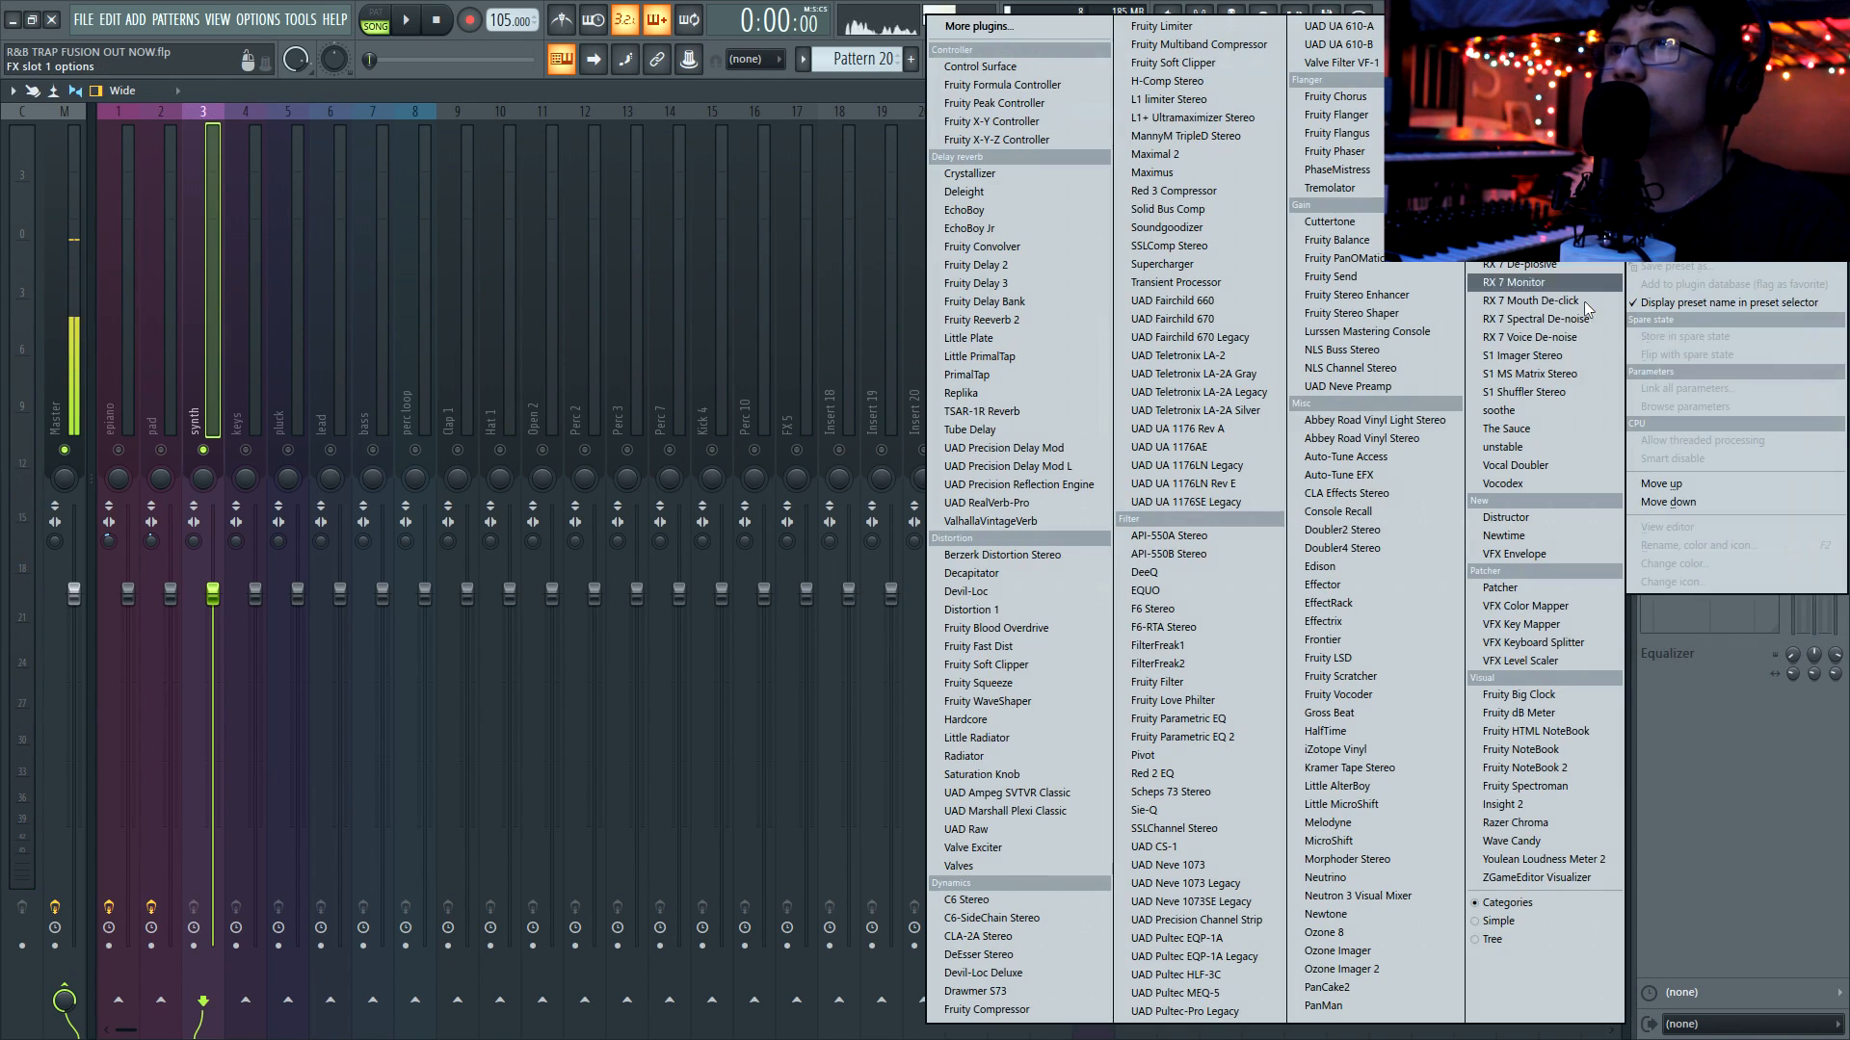
pyautogui.click(1214, 735)
pyautogui.moveTo(430, 182); pyautogui.dragTo(924, 301)
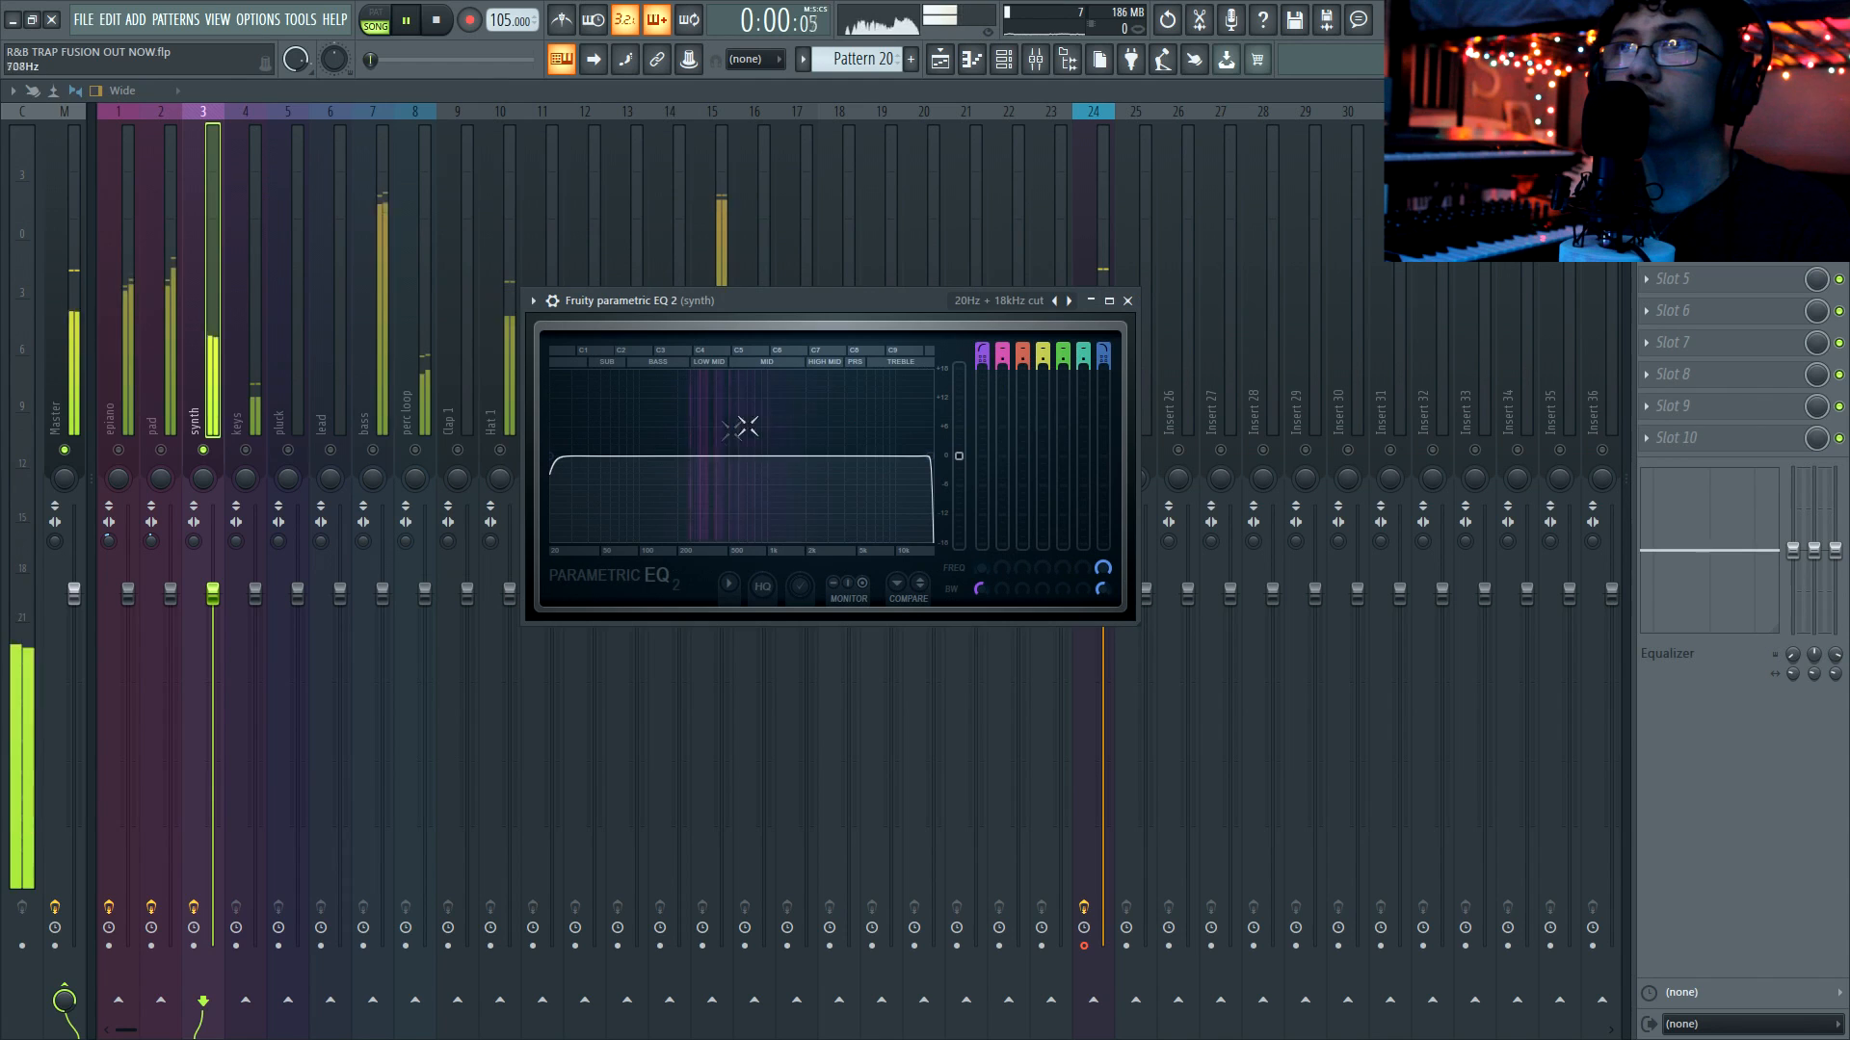
pyautogui.moveTo(613, 454); pyautogui.dragTo(664, 455)
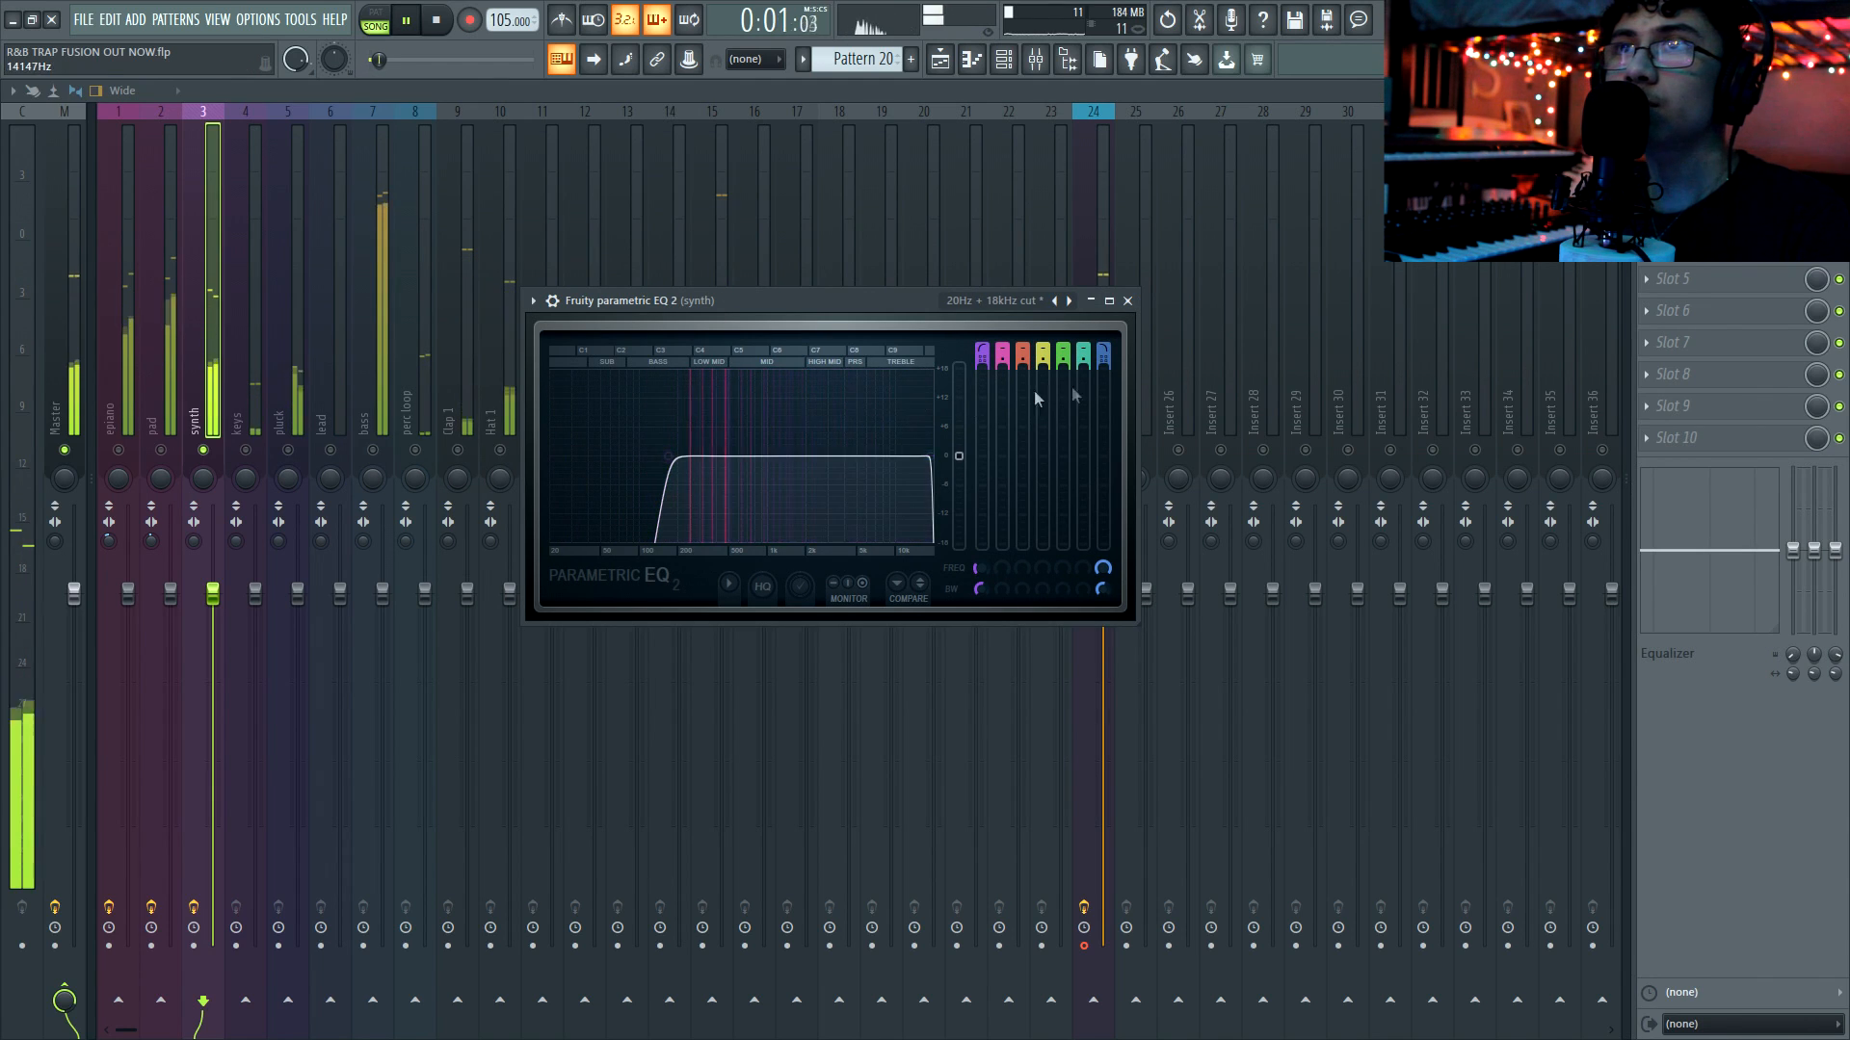
pyautogui.press('space')
pyautogui.click(1127, 300)
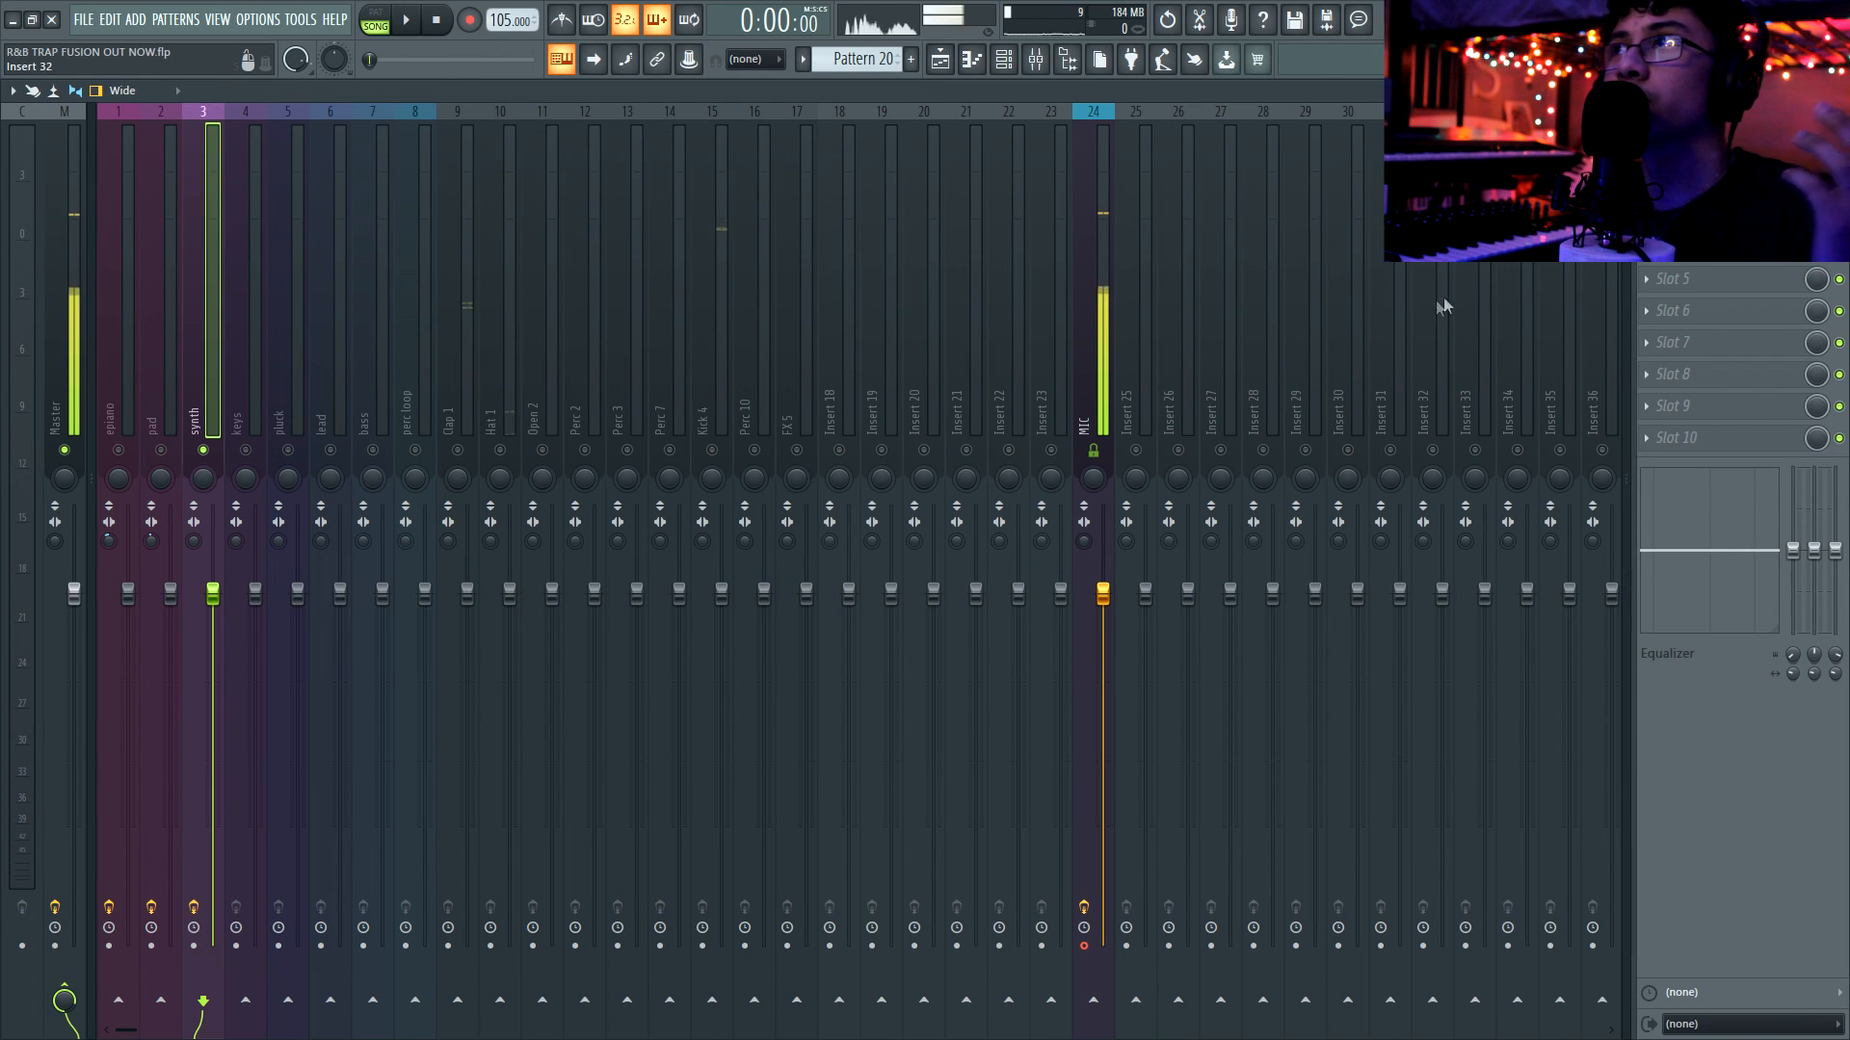
# Add ValhallaVintageVerb to the synth track's second effect slot and set its mix to 40%
pyautogui.click(1677, 188)
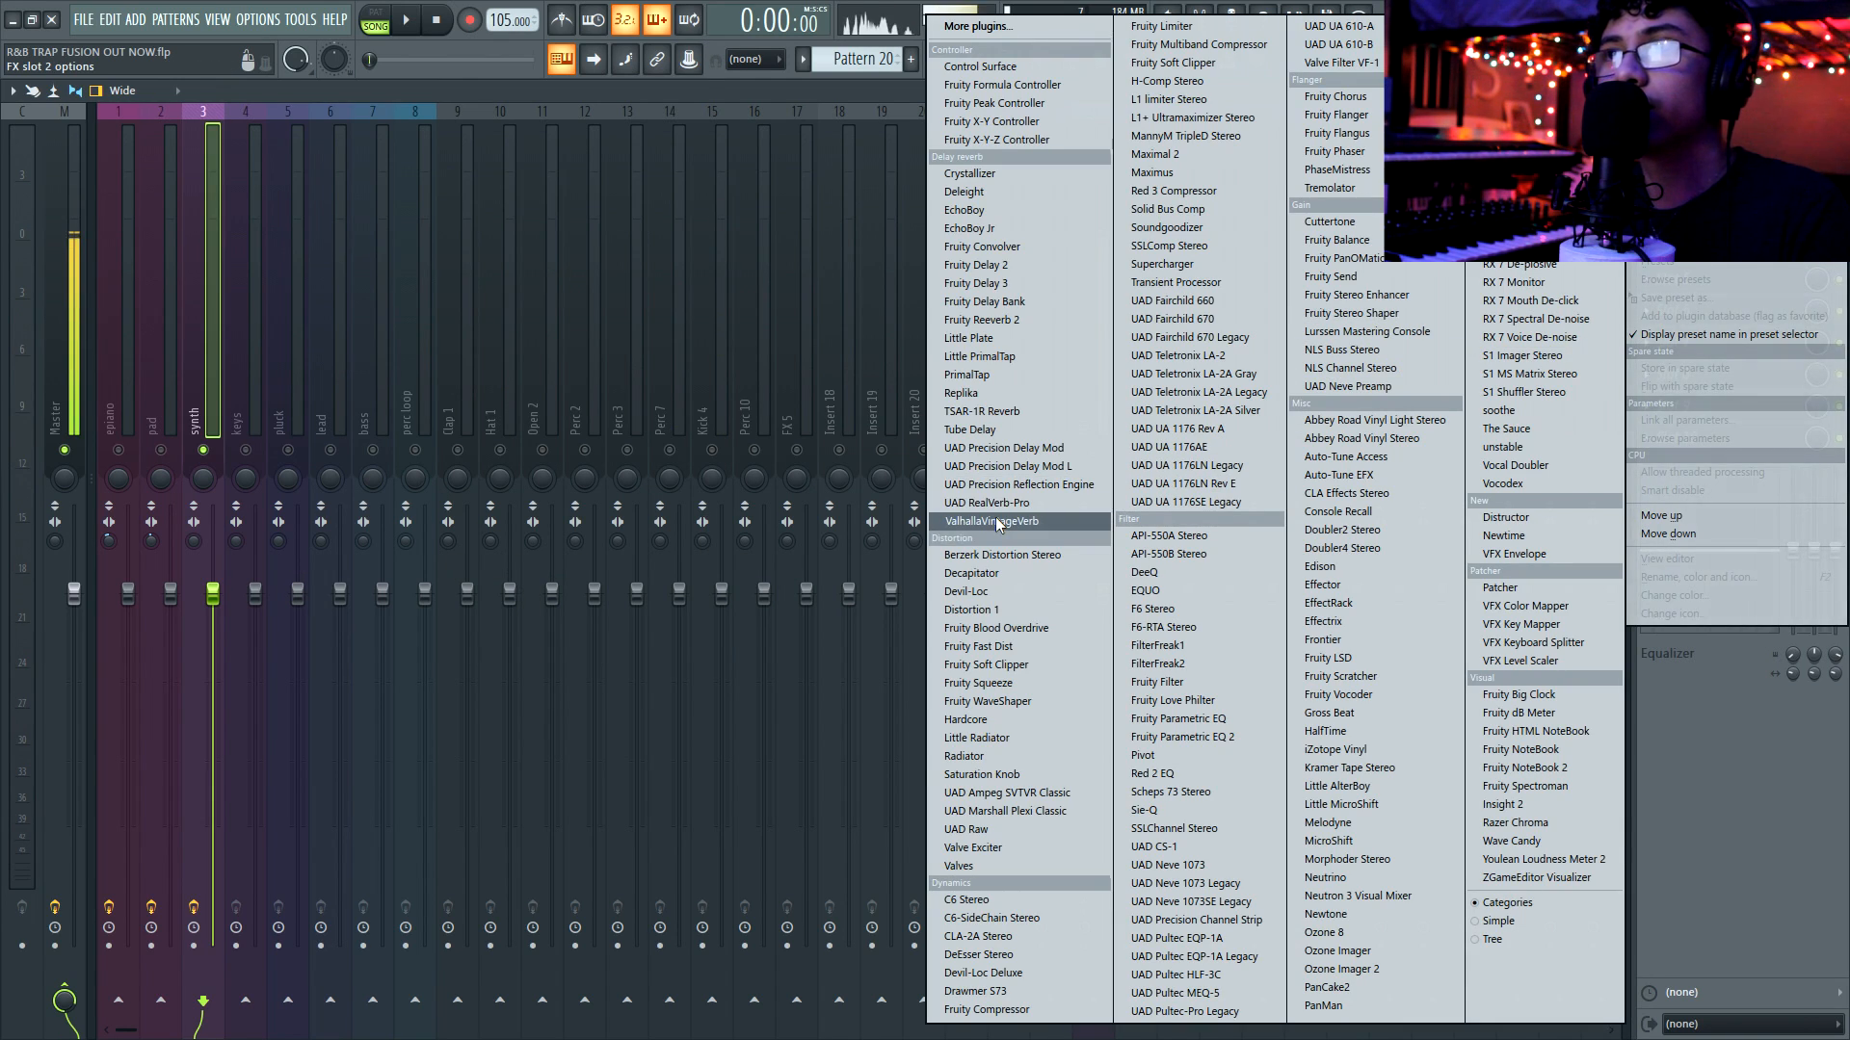
pyautogui.click(996, 516)
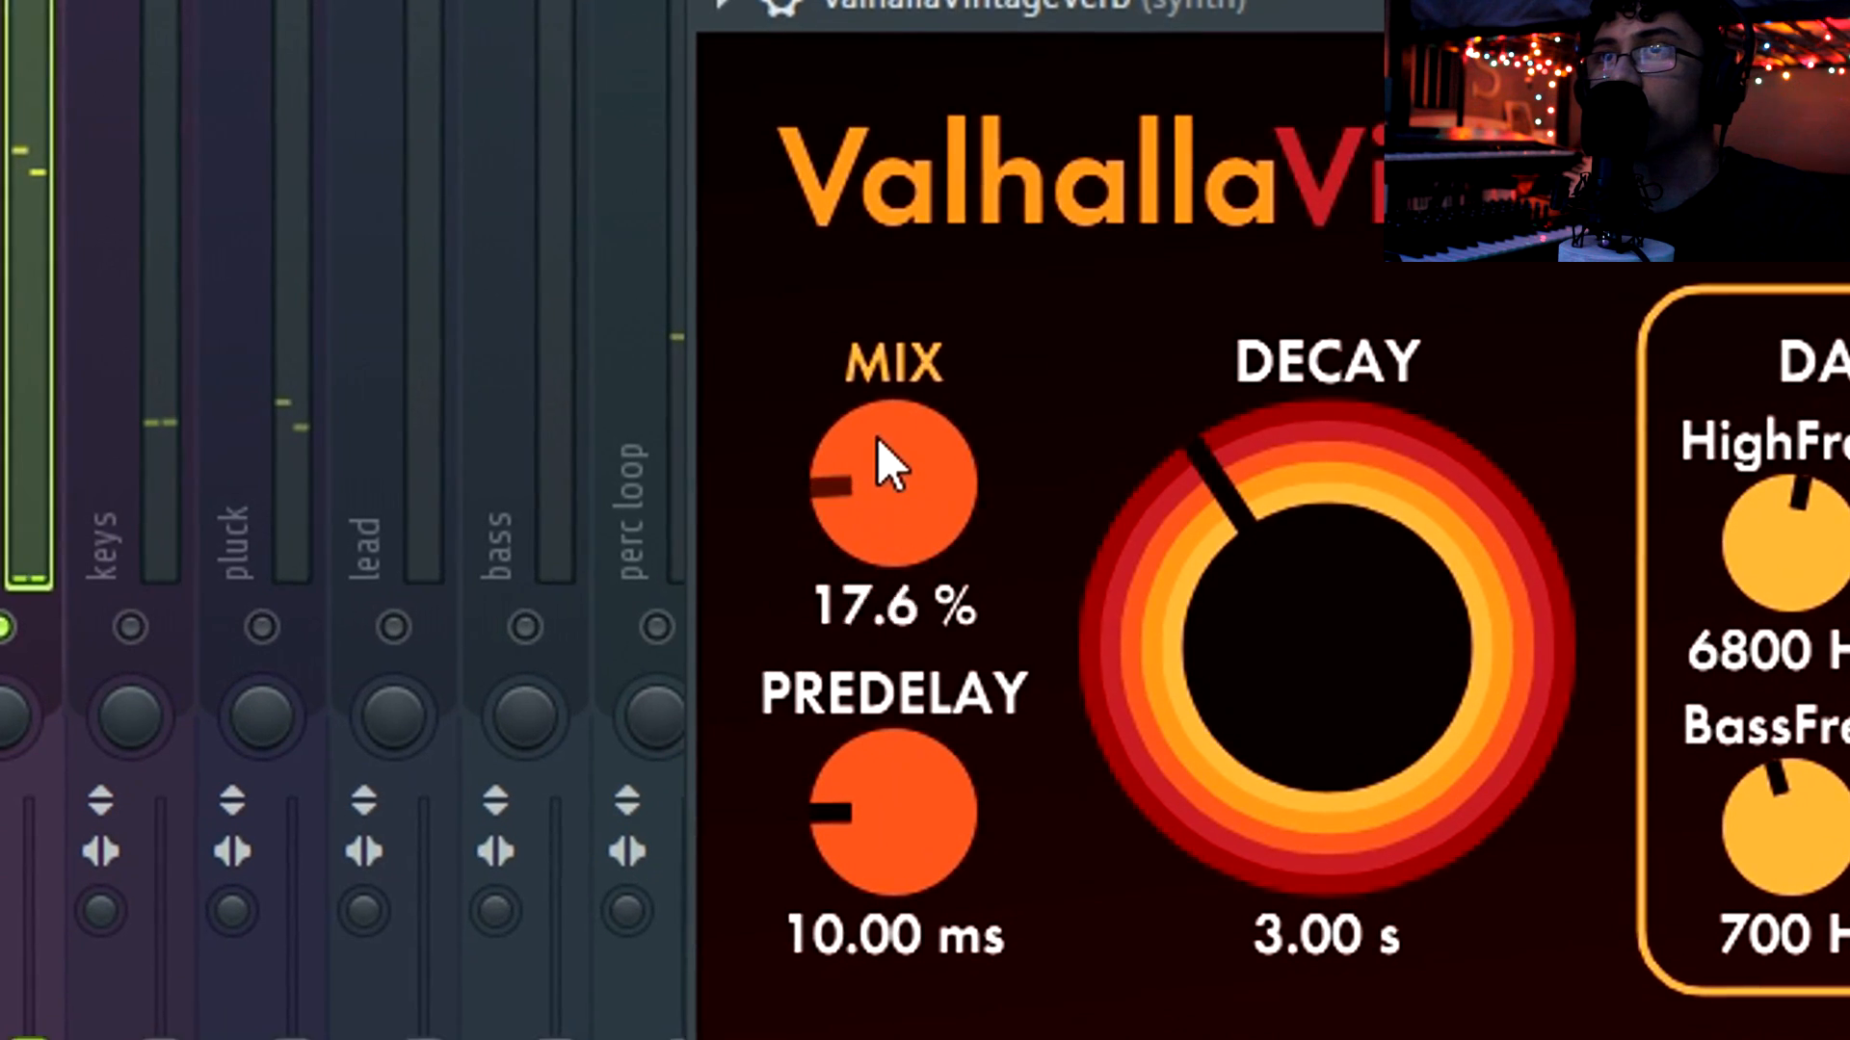
pyautogui.moveTo(488, 396); pyautogui.dragTo(486, 356)
pyautogui.moveTo(836, 520); pyautogui.dragTo(818, 422)
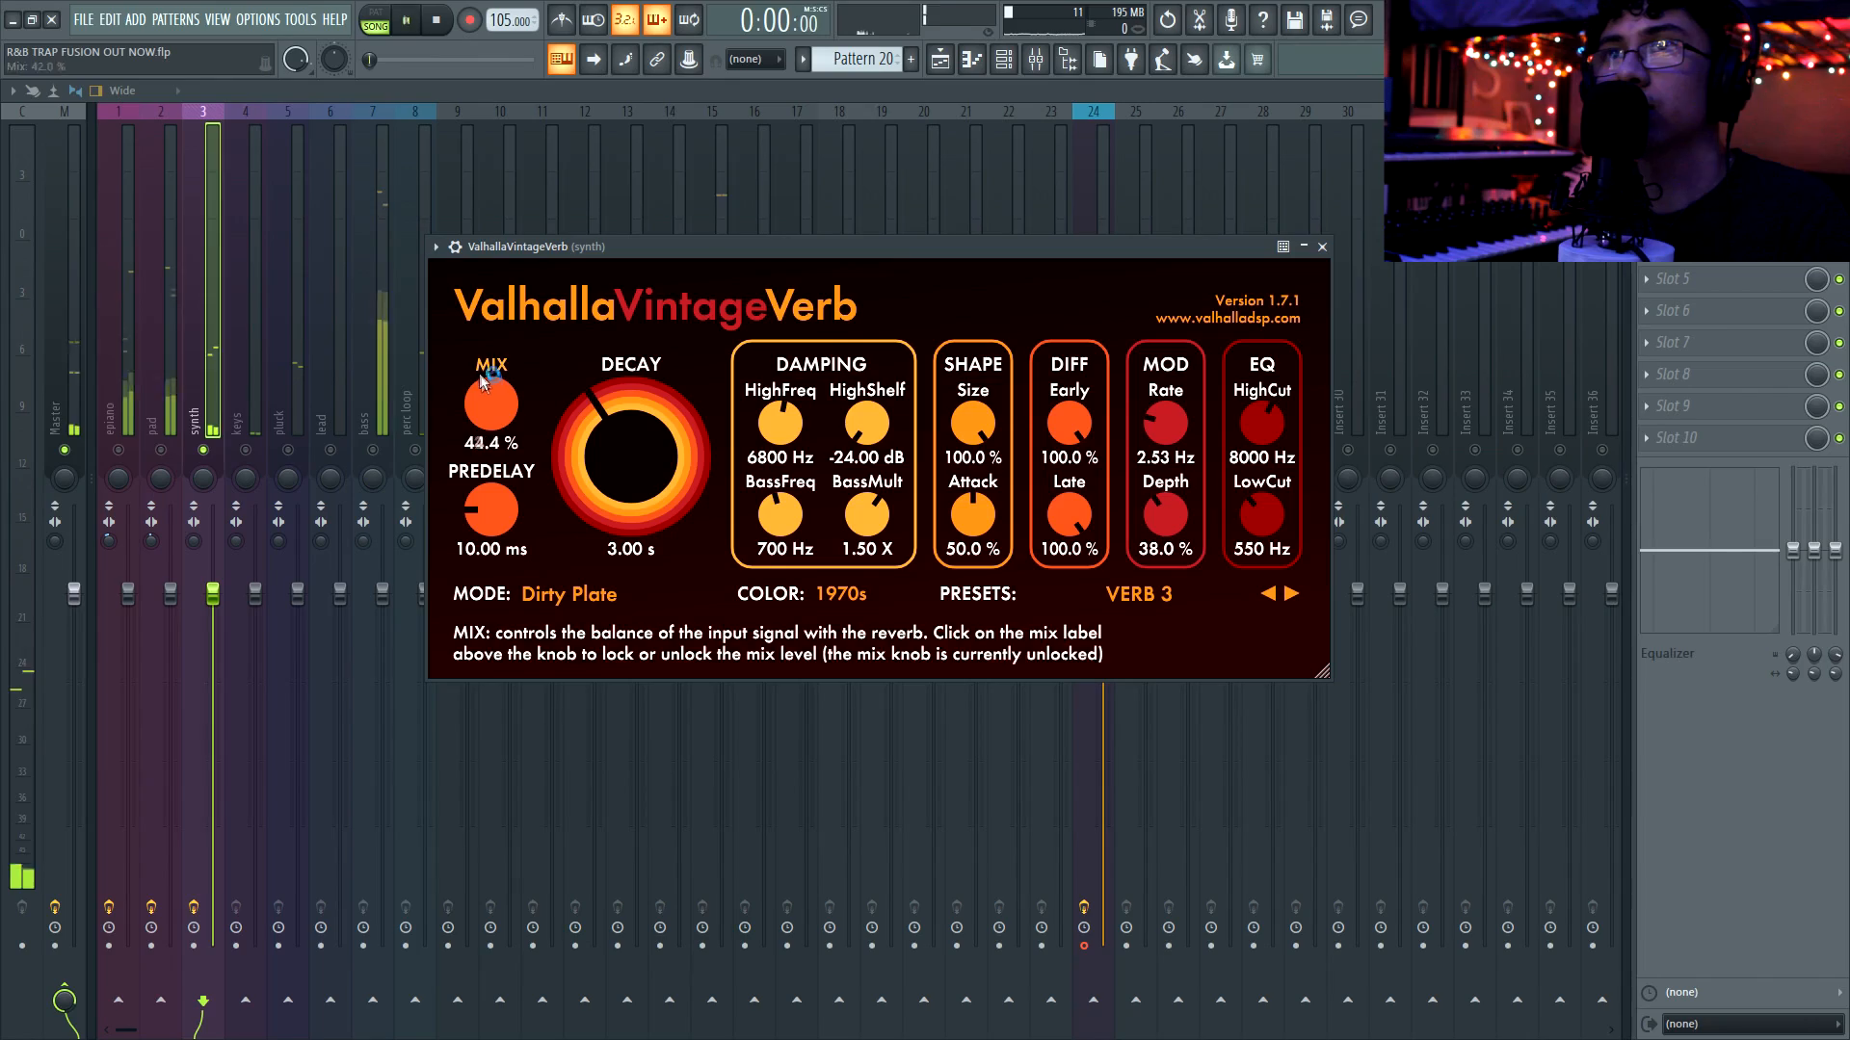
pyautogui.moveTo(483, 381); pyautogui.dragTo(484, 395)
pyautogui.press('space')
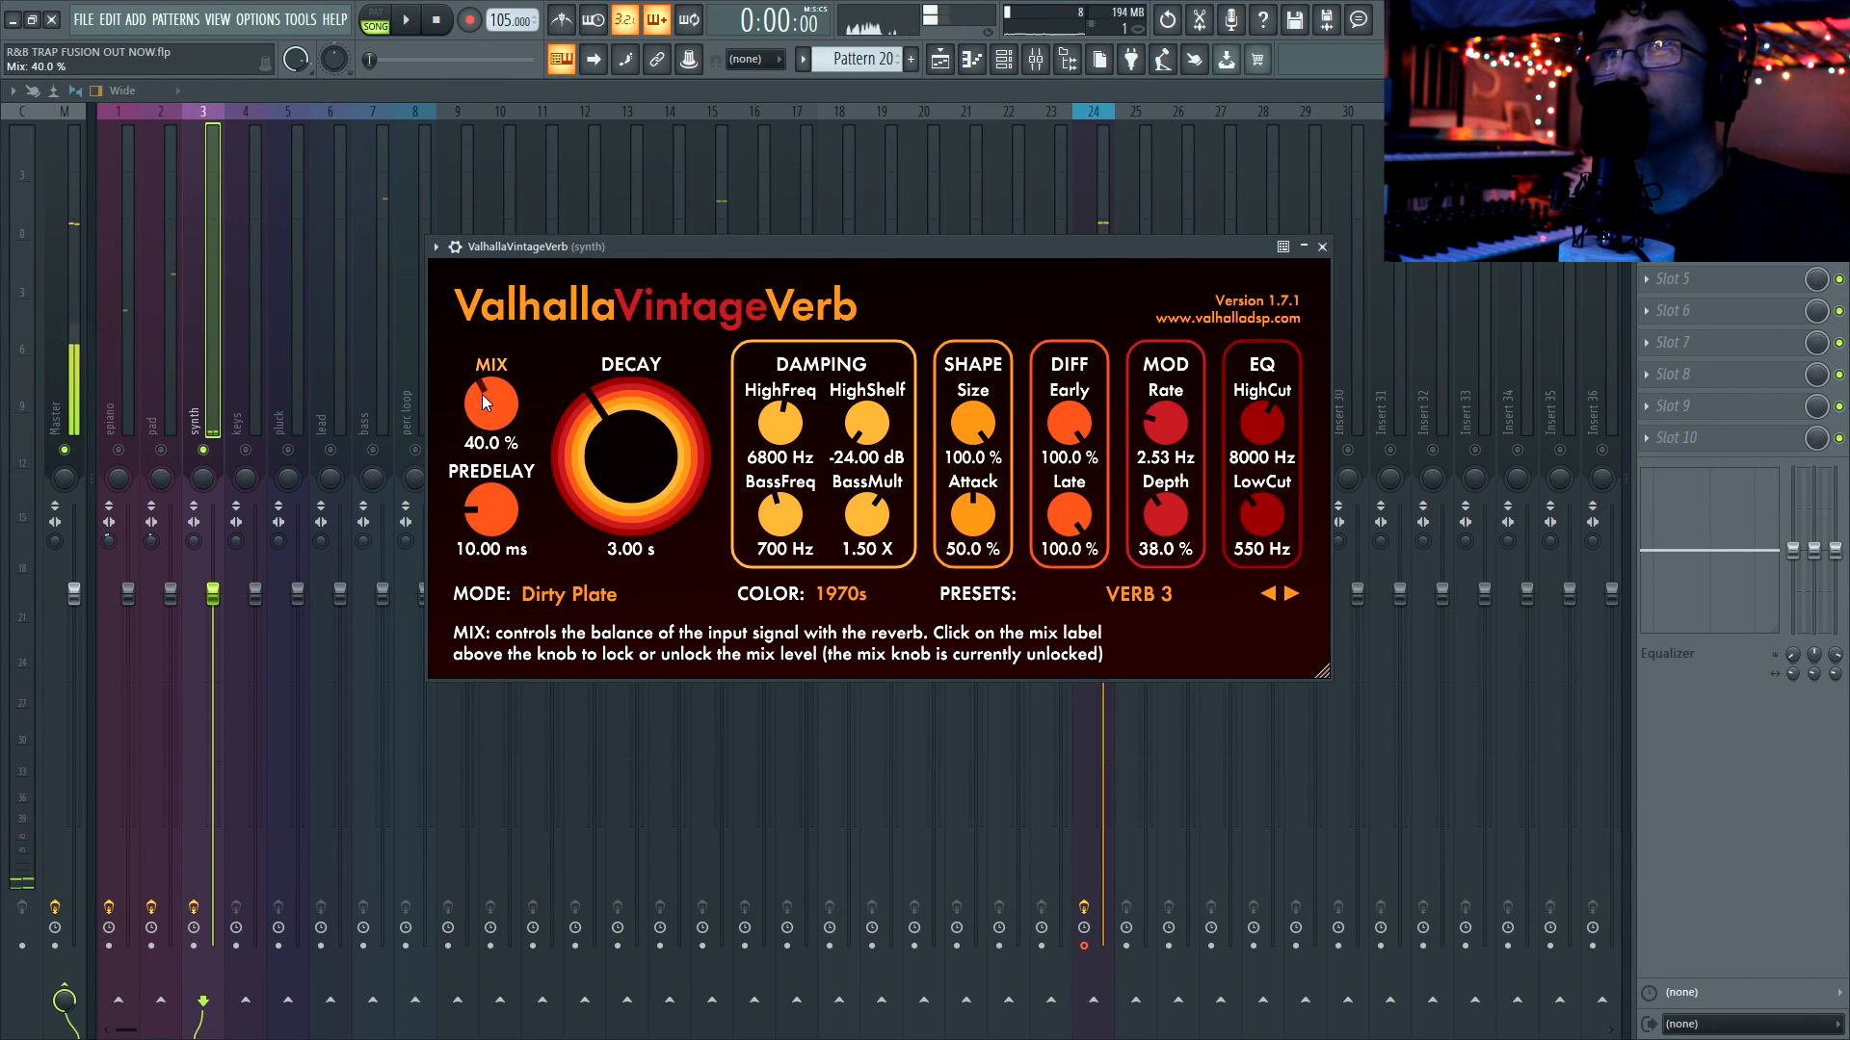
pyautogui.click(1322, 247)
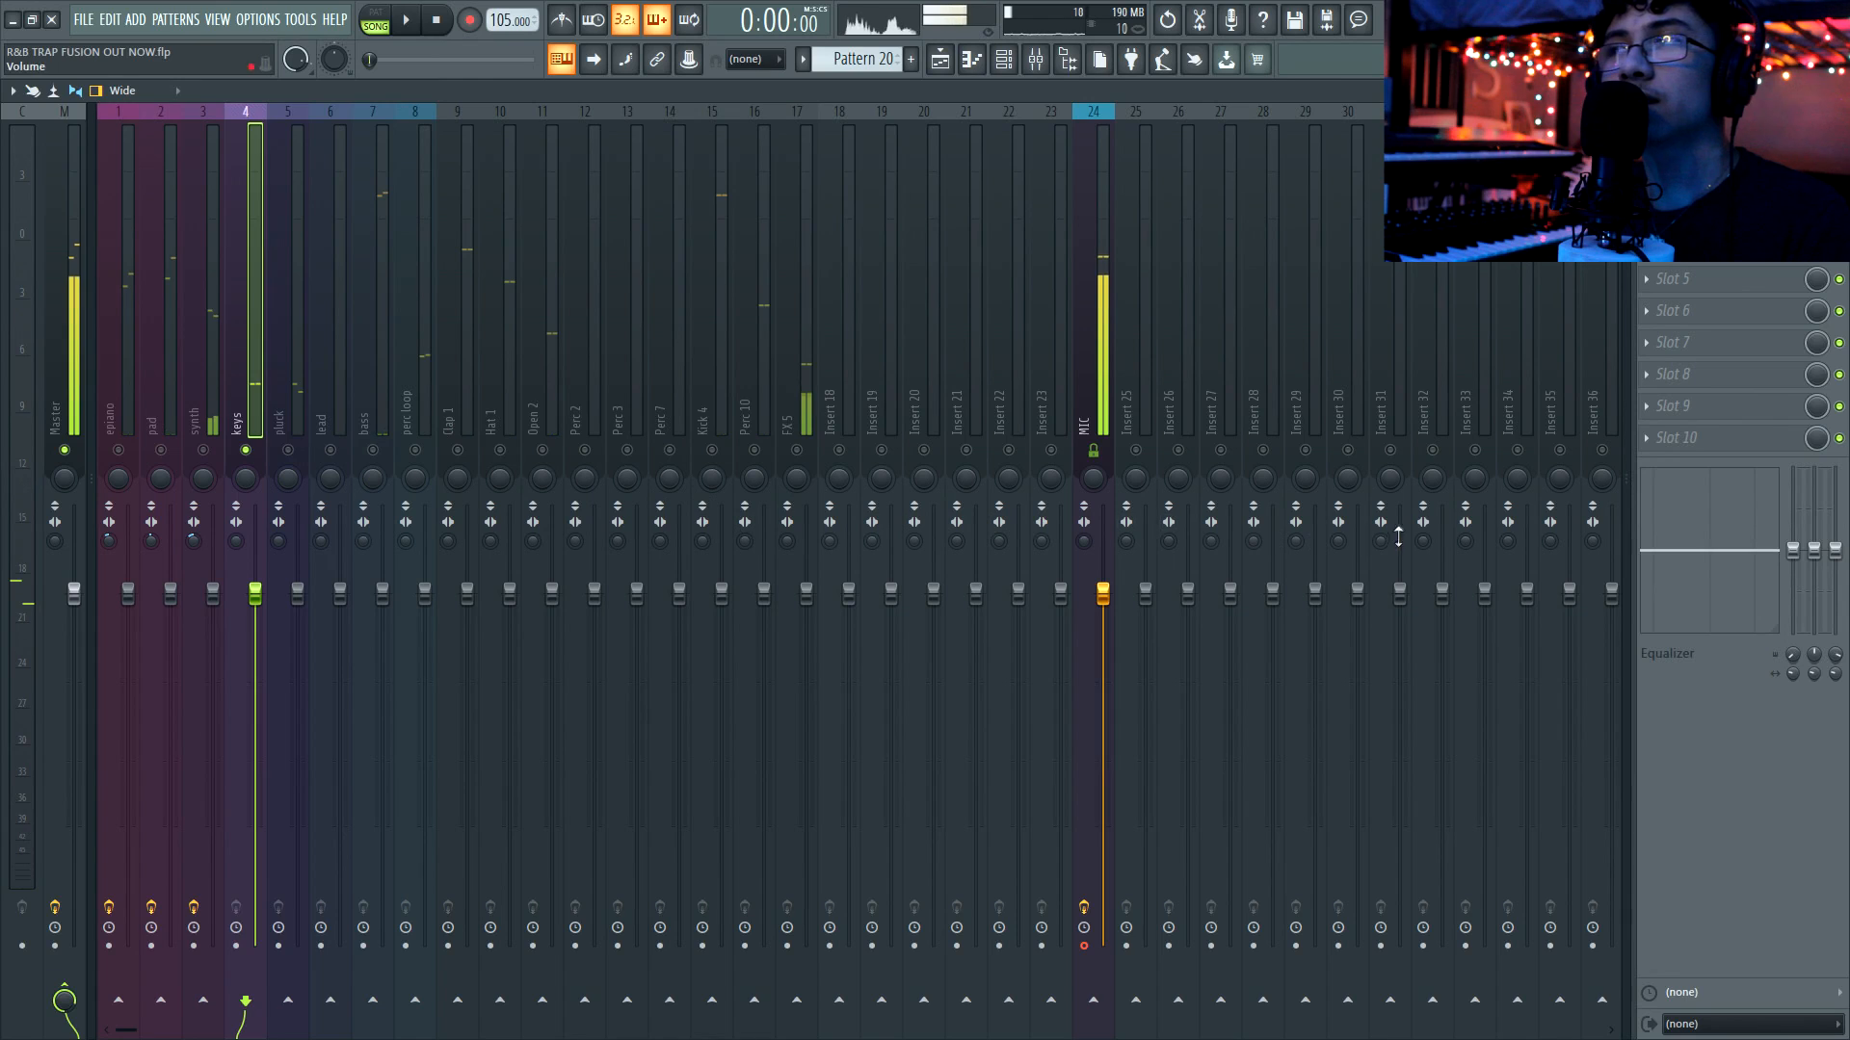
# Audition the keys track, and cut the pluck track's low shelf to -18 at 153 Hz with the mixer equalizer
pyautogui.press('space')
pyautogui.press('space')
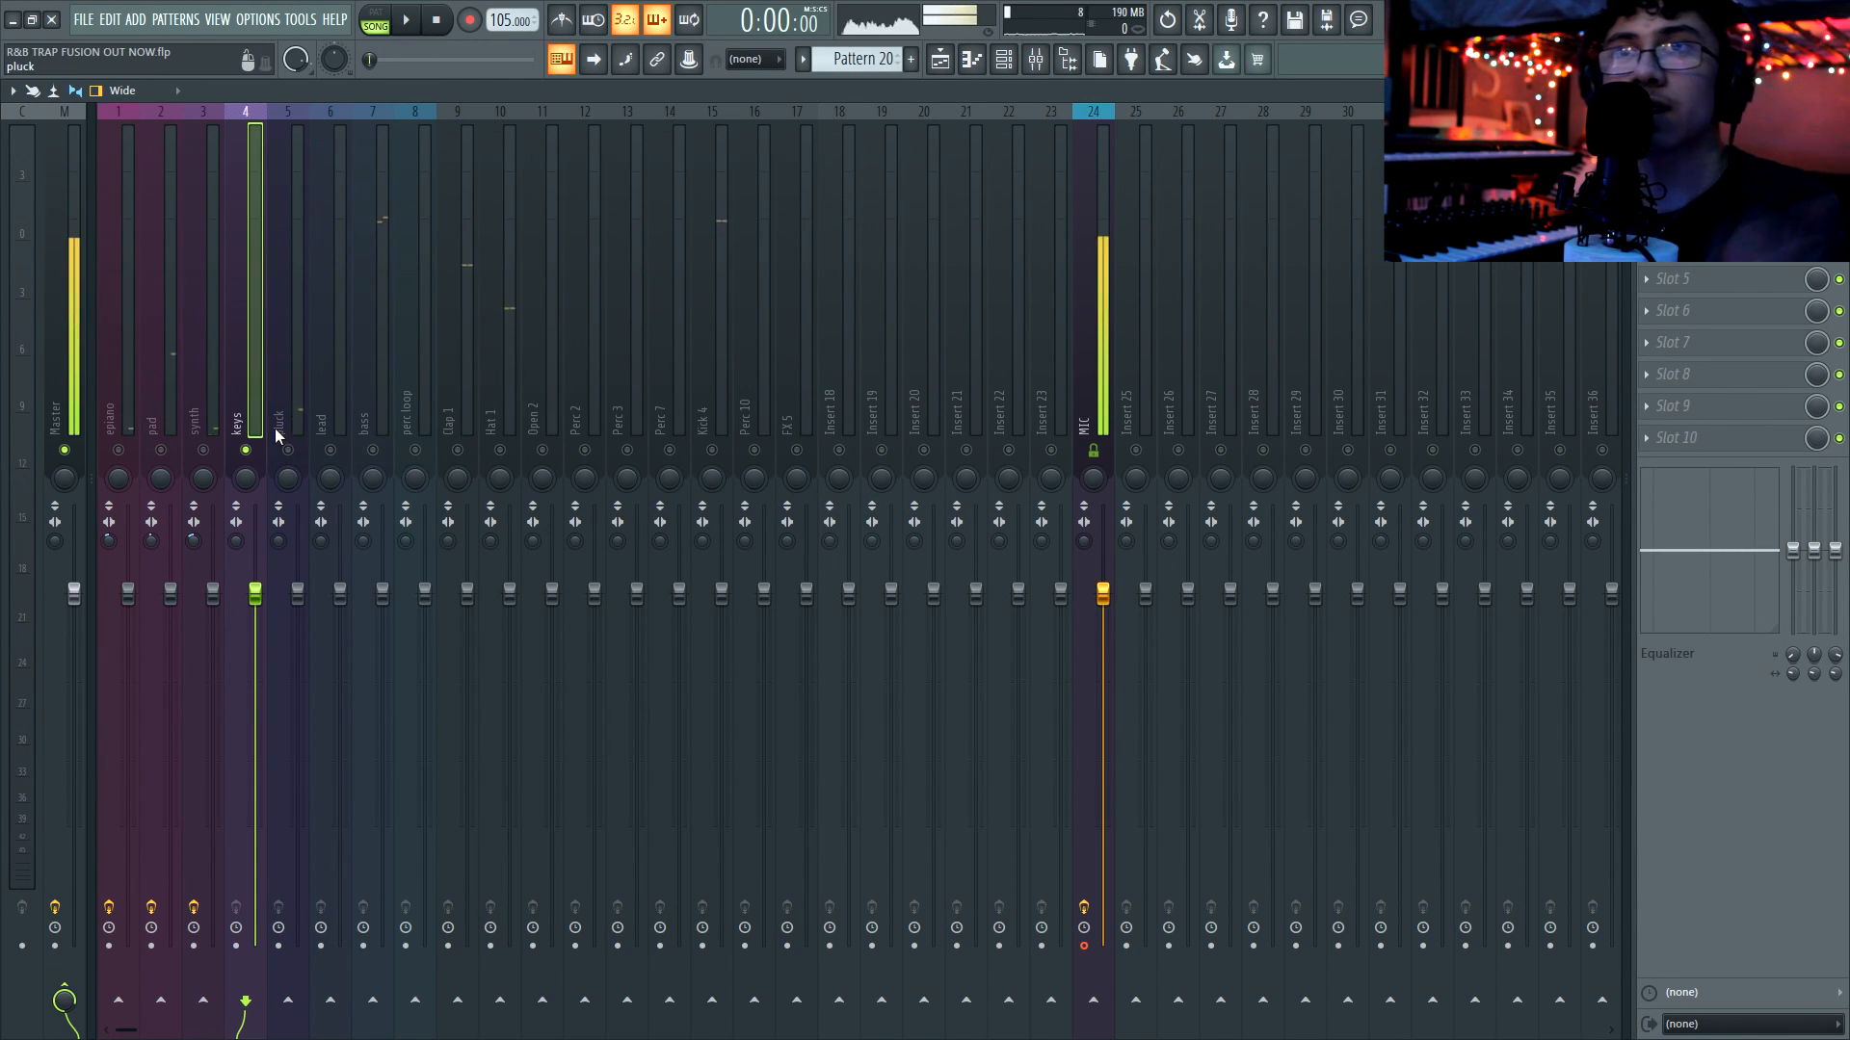
pyautogui.moveTo(1793, 549); pyautogui.dragTo(1793, 611)
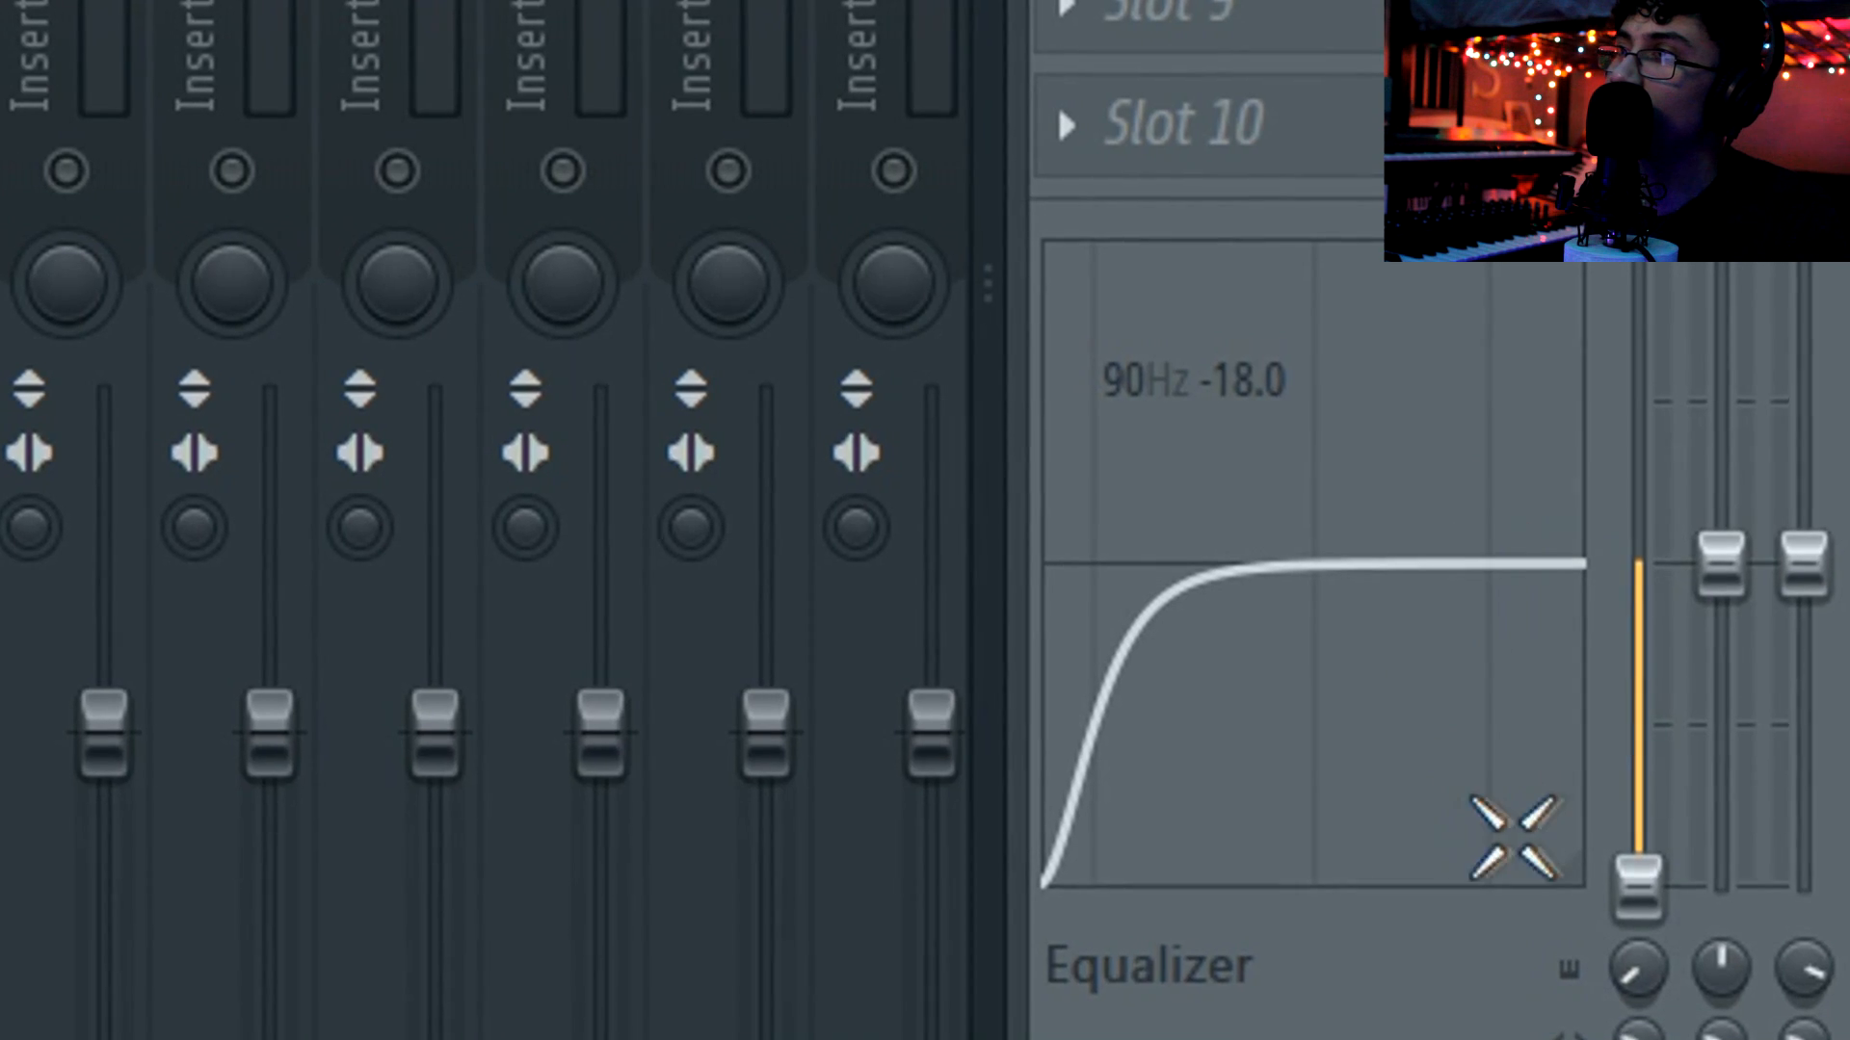
pyautogui.moveTo(1628, 832); pyautogui.dragTo(1628, 927)
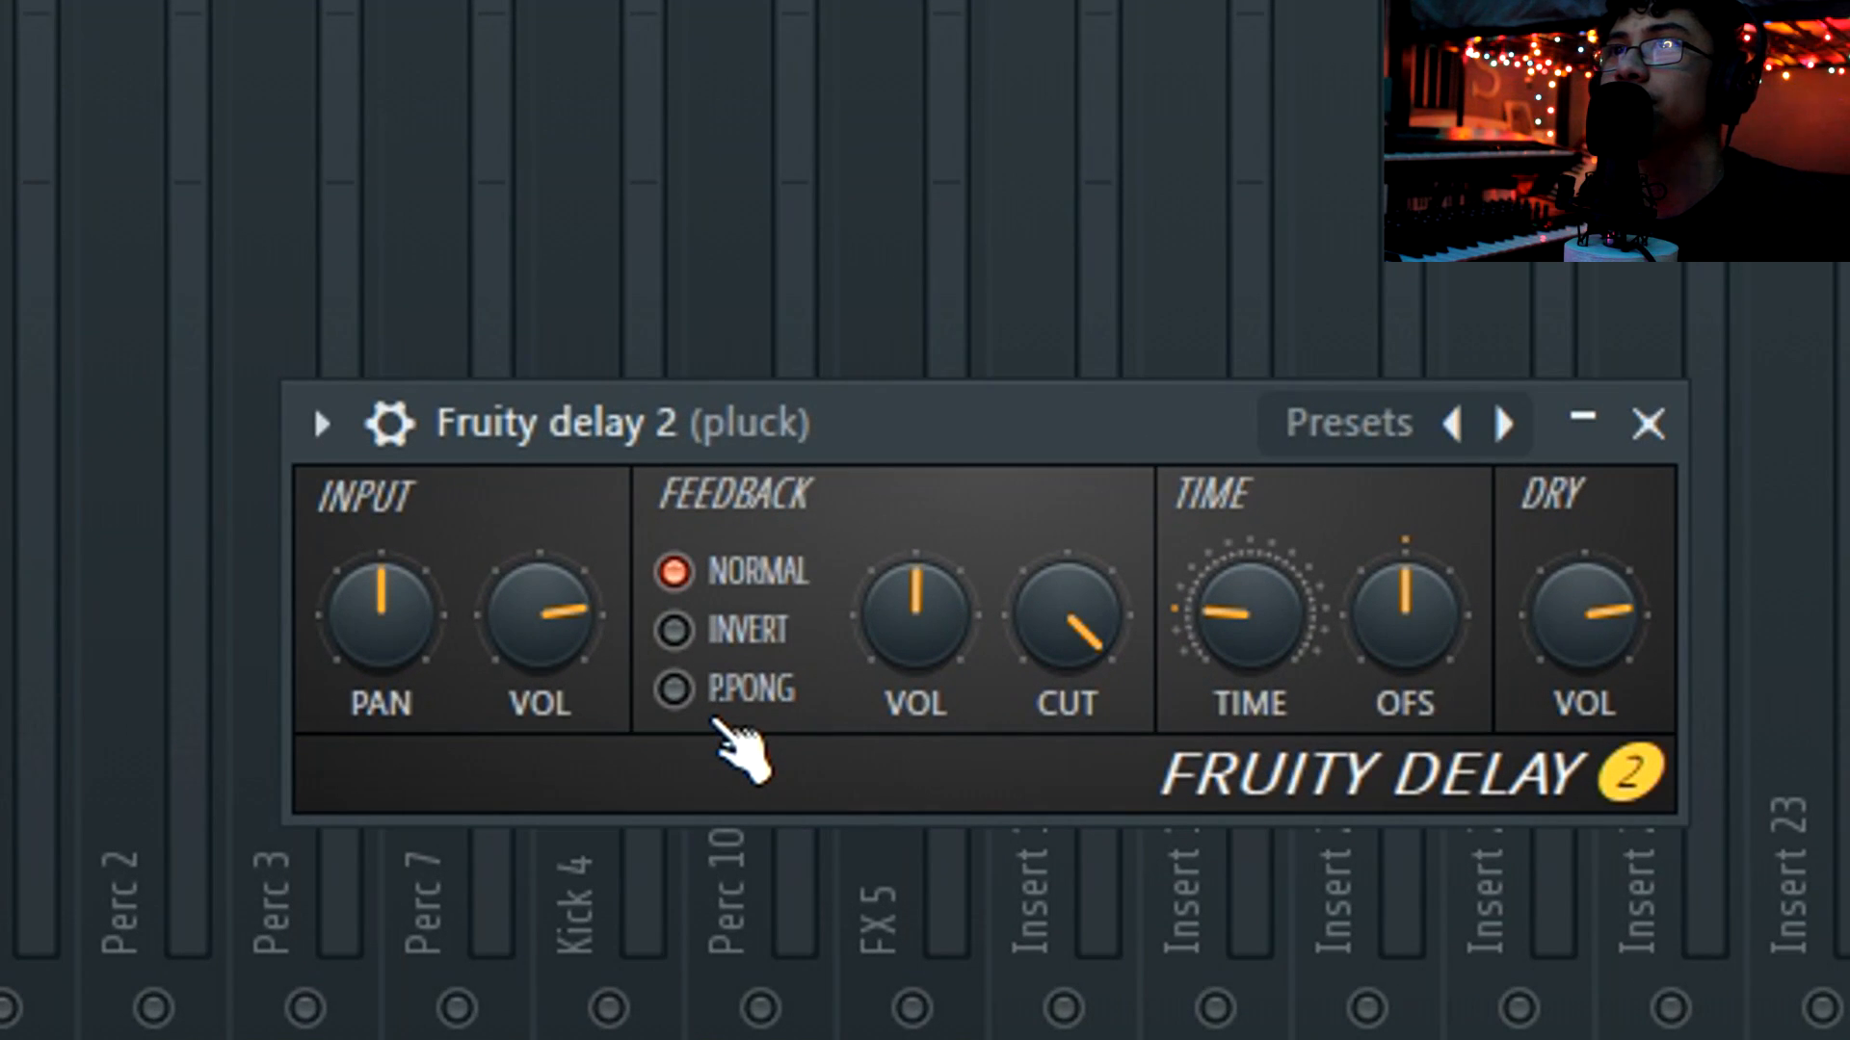
# Set the pluck's Fruity Delay 2 to ping-pong feedback with a longer delay time, and widen the track's stereo separation to 19% separated
pyautogui.click(746, 615)
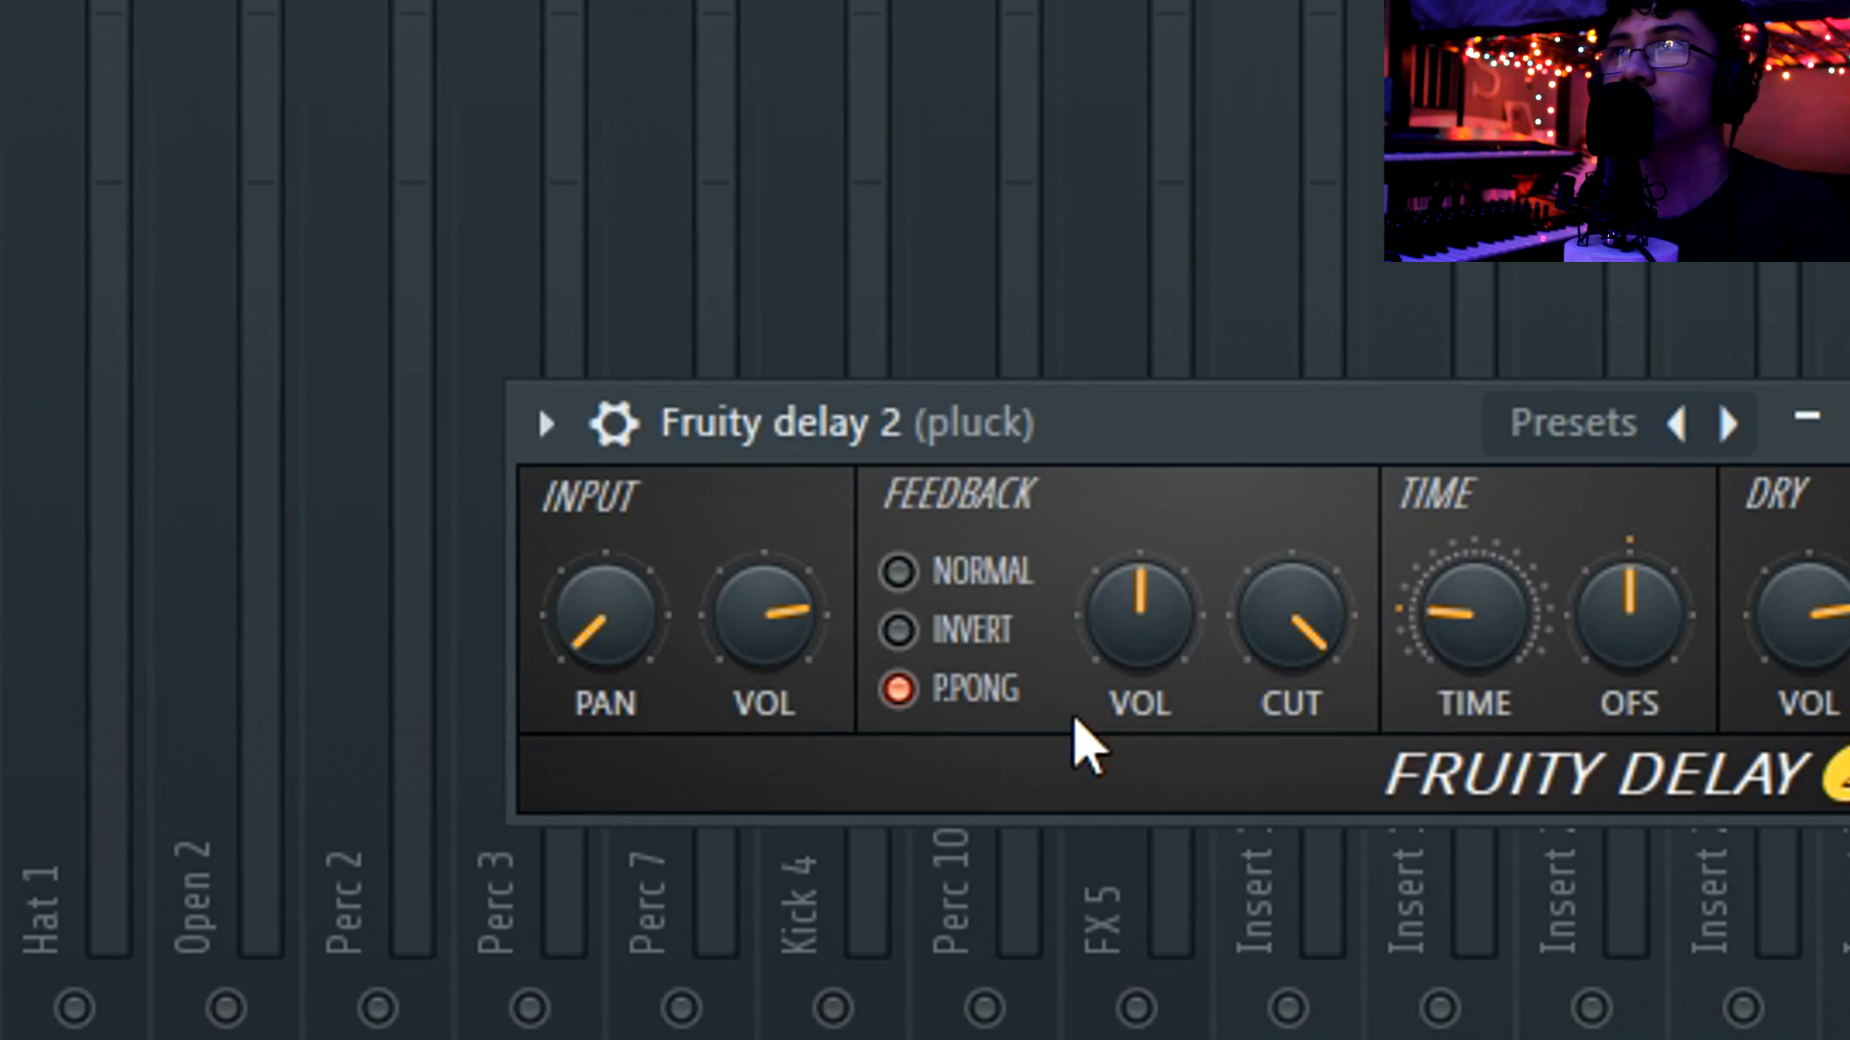
pyautogui.moveTo(1474, 616); pyautogui.dragTo(1474, 585)
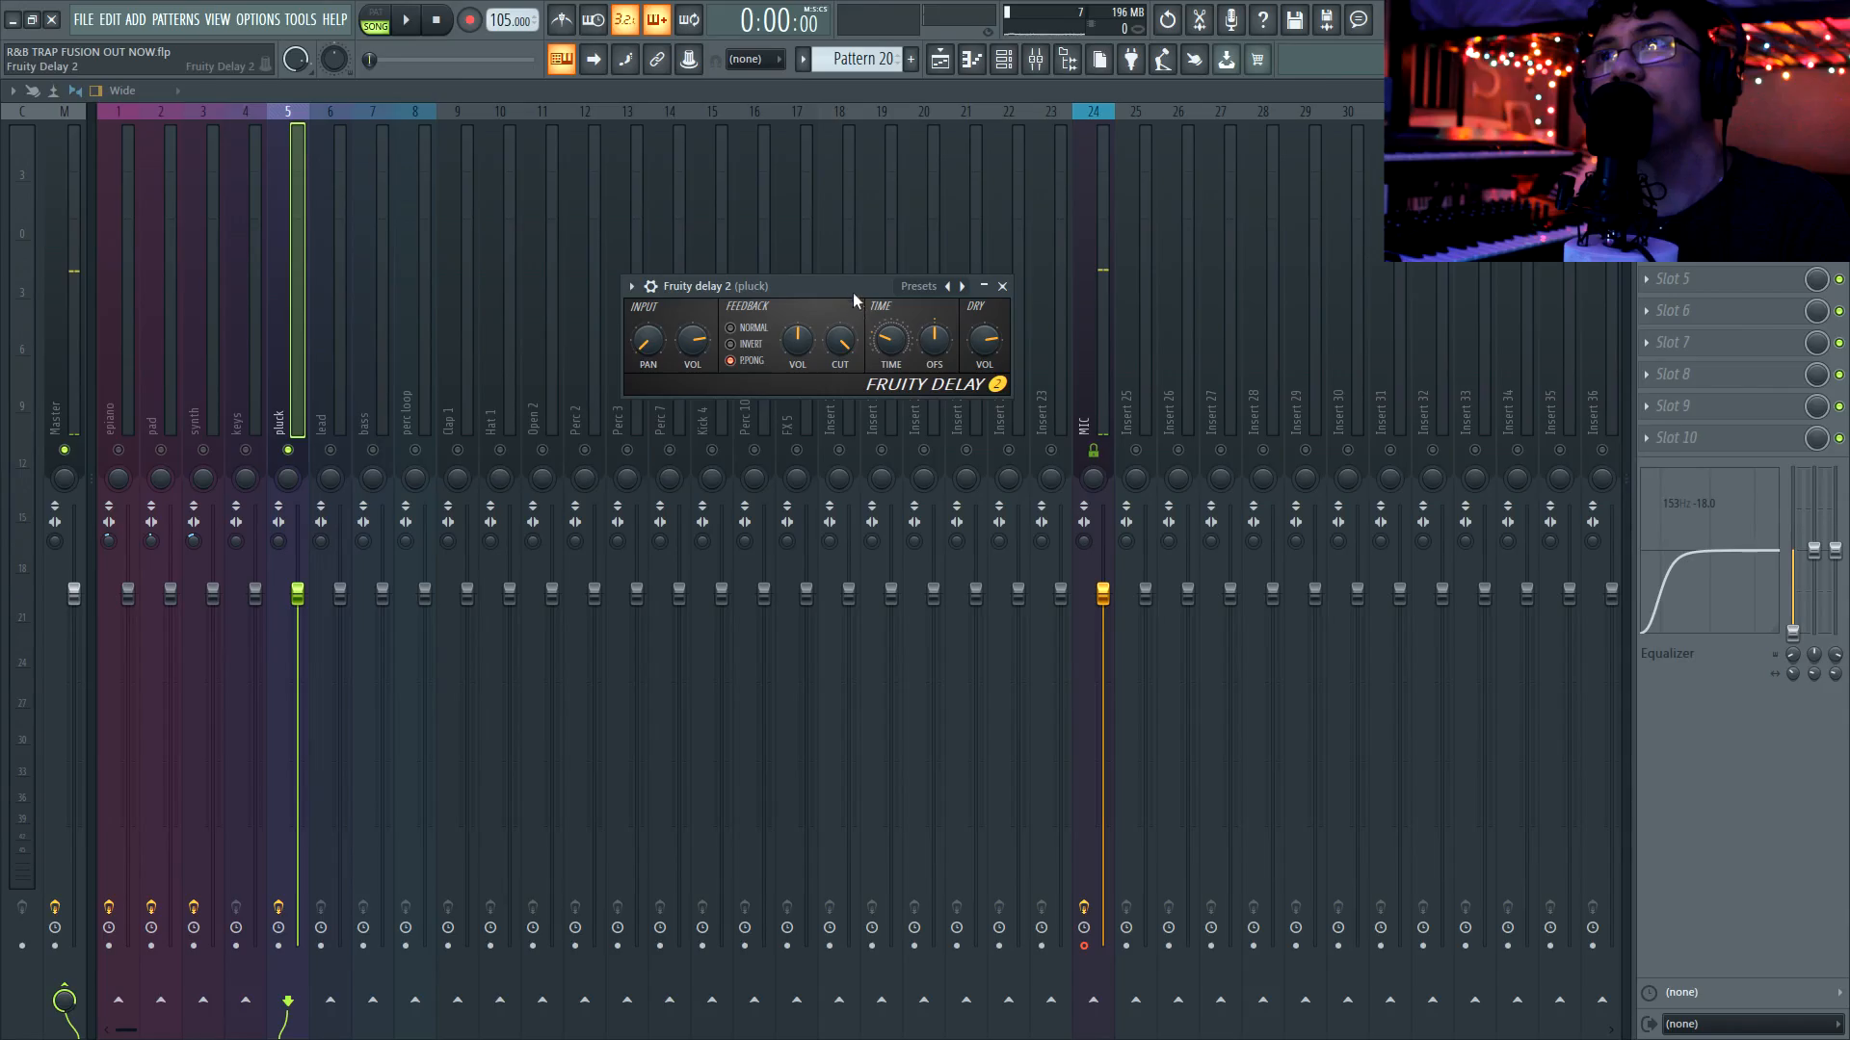
pyautogui.moveTo(852, 292); pyautogui.dragTo(922, 296)
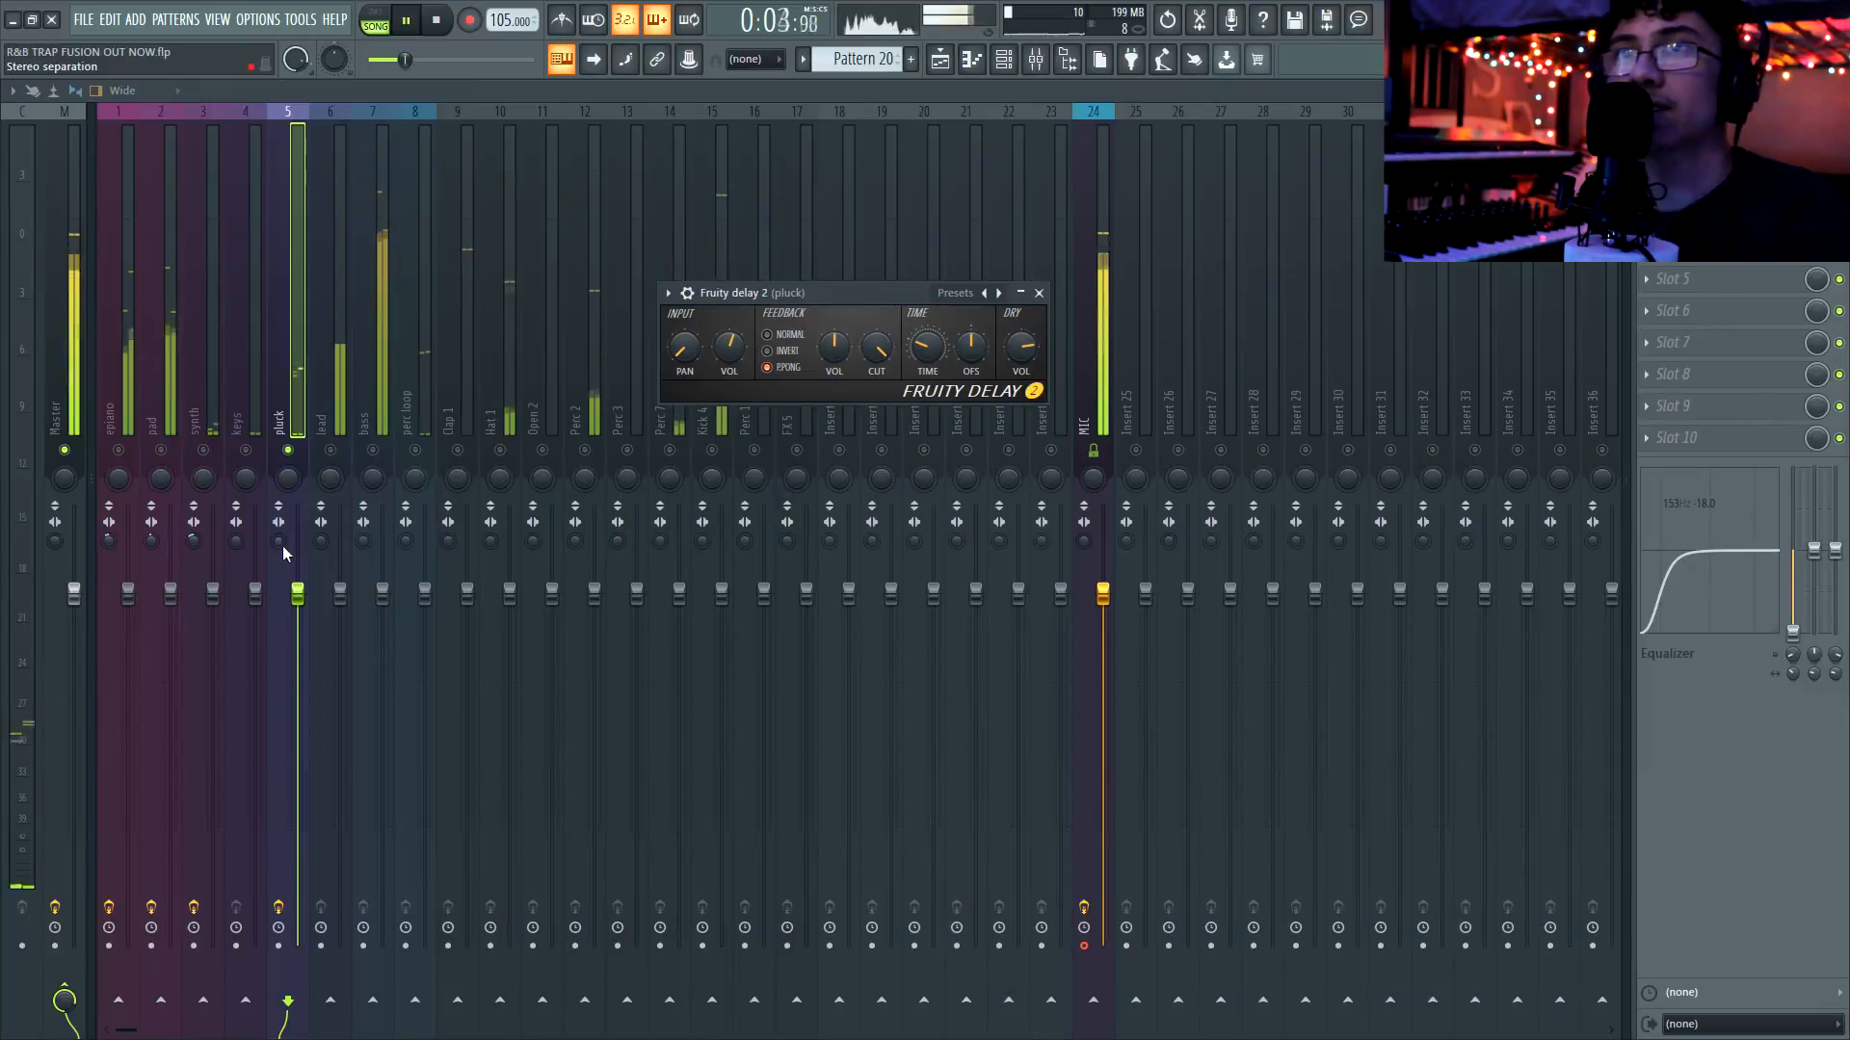
pyautogui.moveTo(279, 542); pyautogui.dragTo(279, 553)
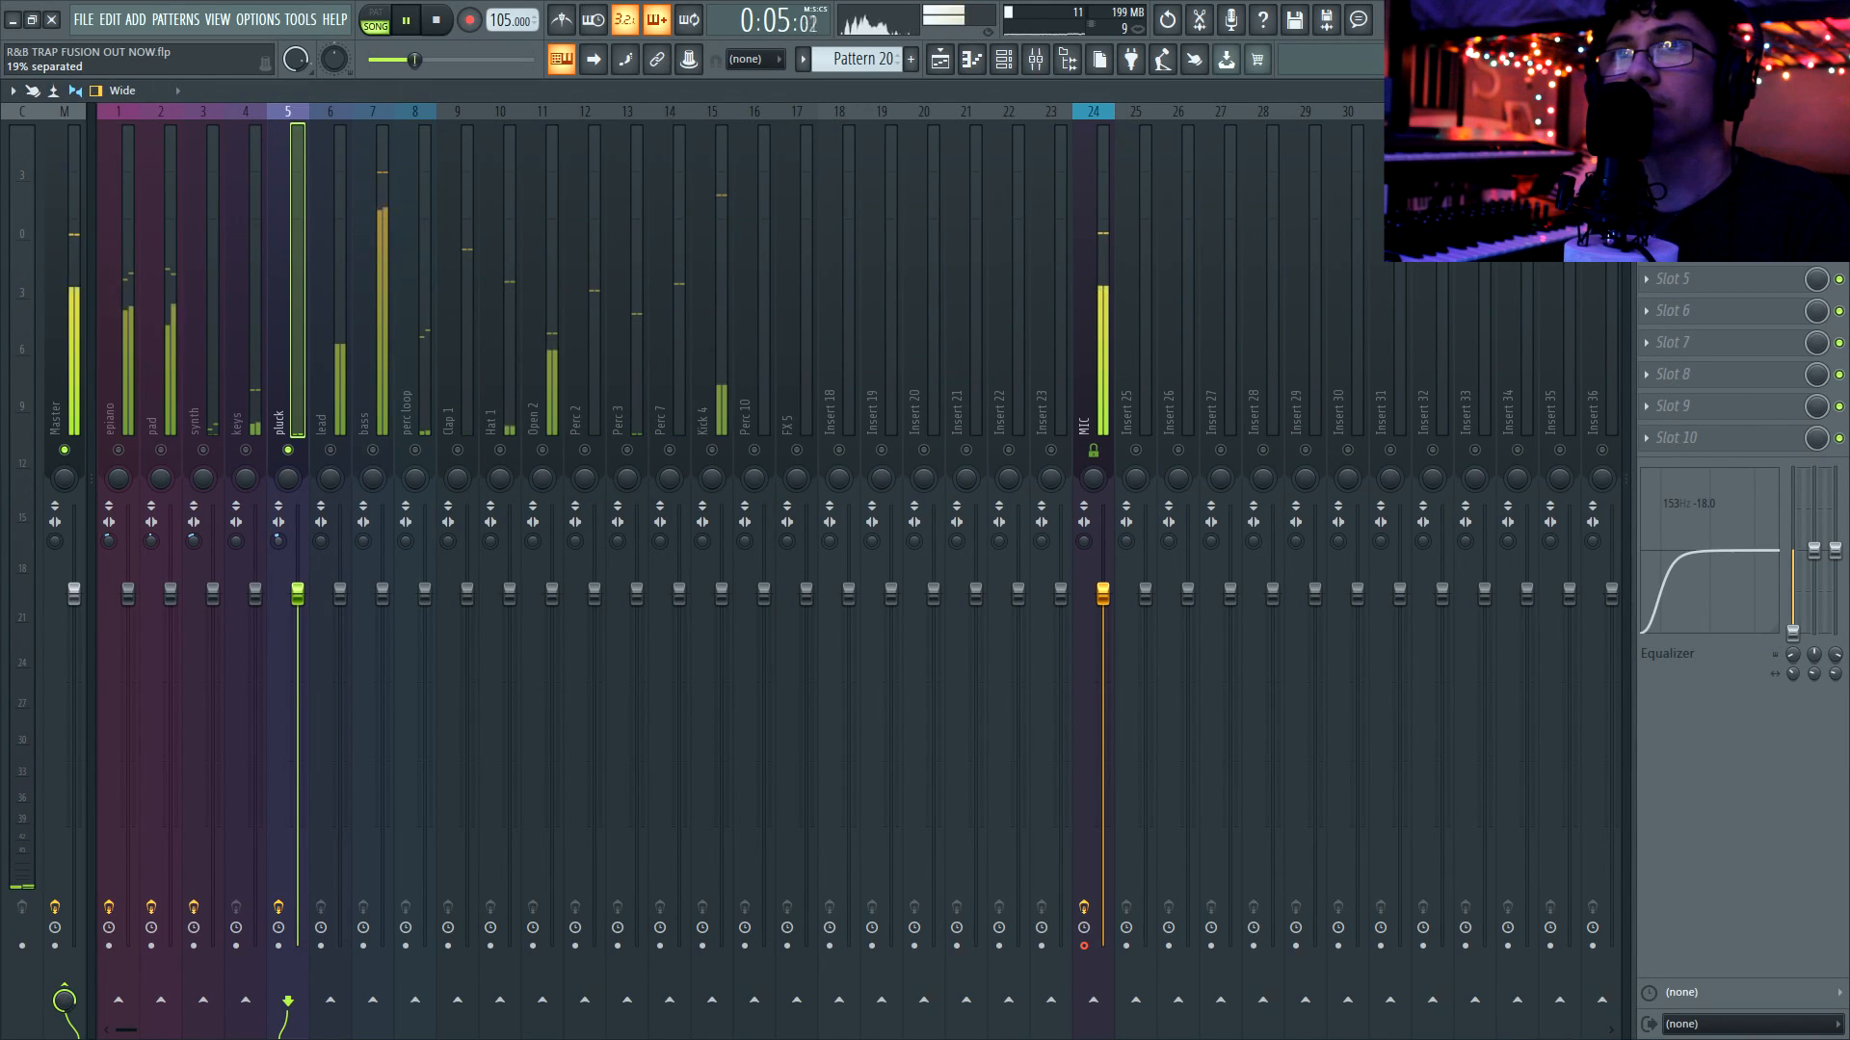
pyautogui.press('space')
# Audition the keys track in solo, and return to the playlist with the channel rack open
pyautogui.click(250, 452)
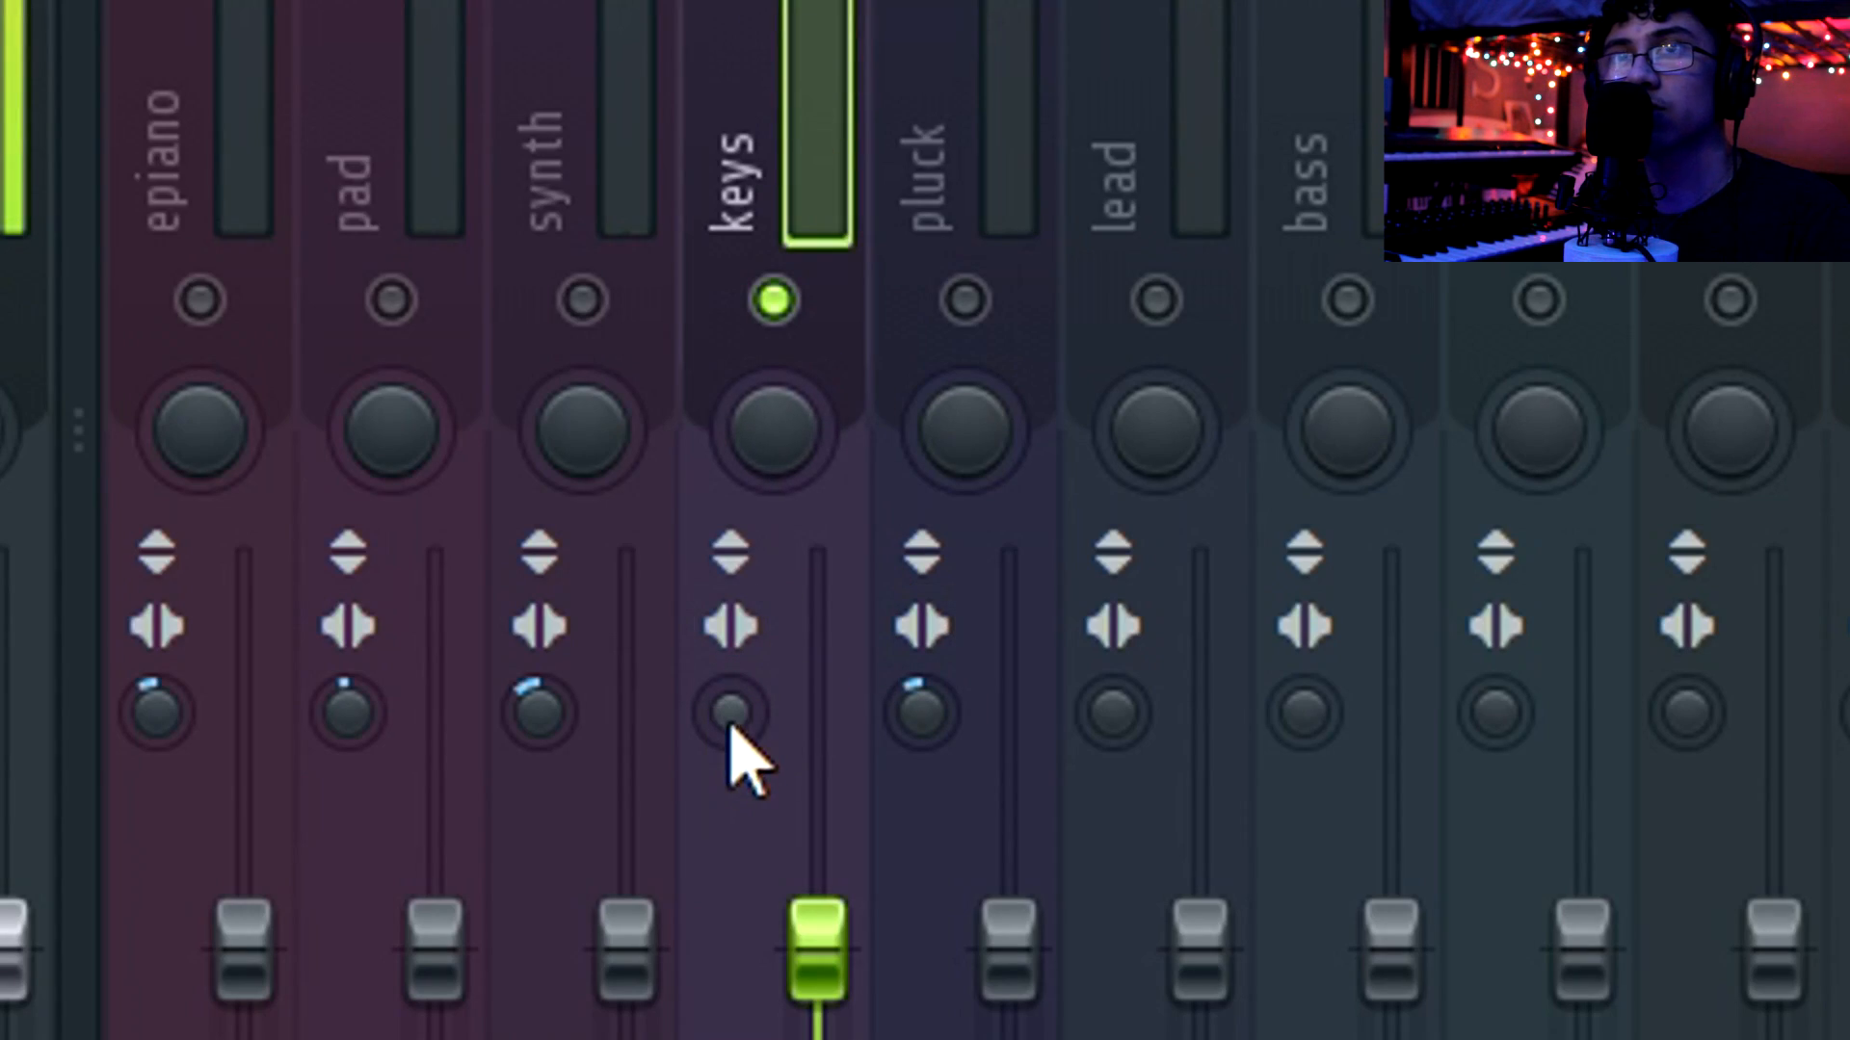
pyautogui.press('space')
pyautogui.press('space')
pyautogui.click(328, 393)
pyautogui.press('F9')
pyautogui.press('F6')
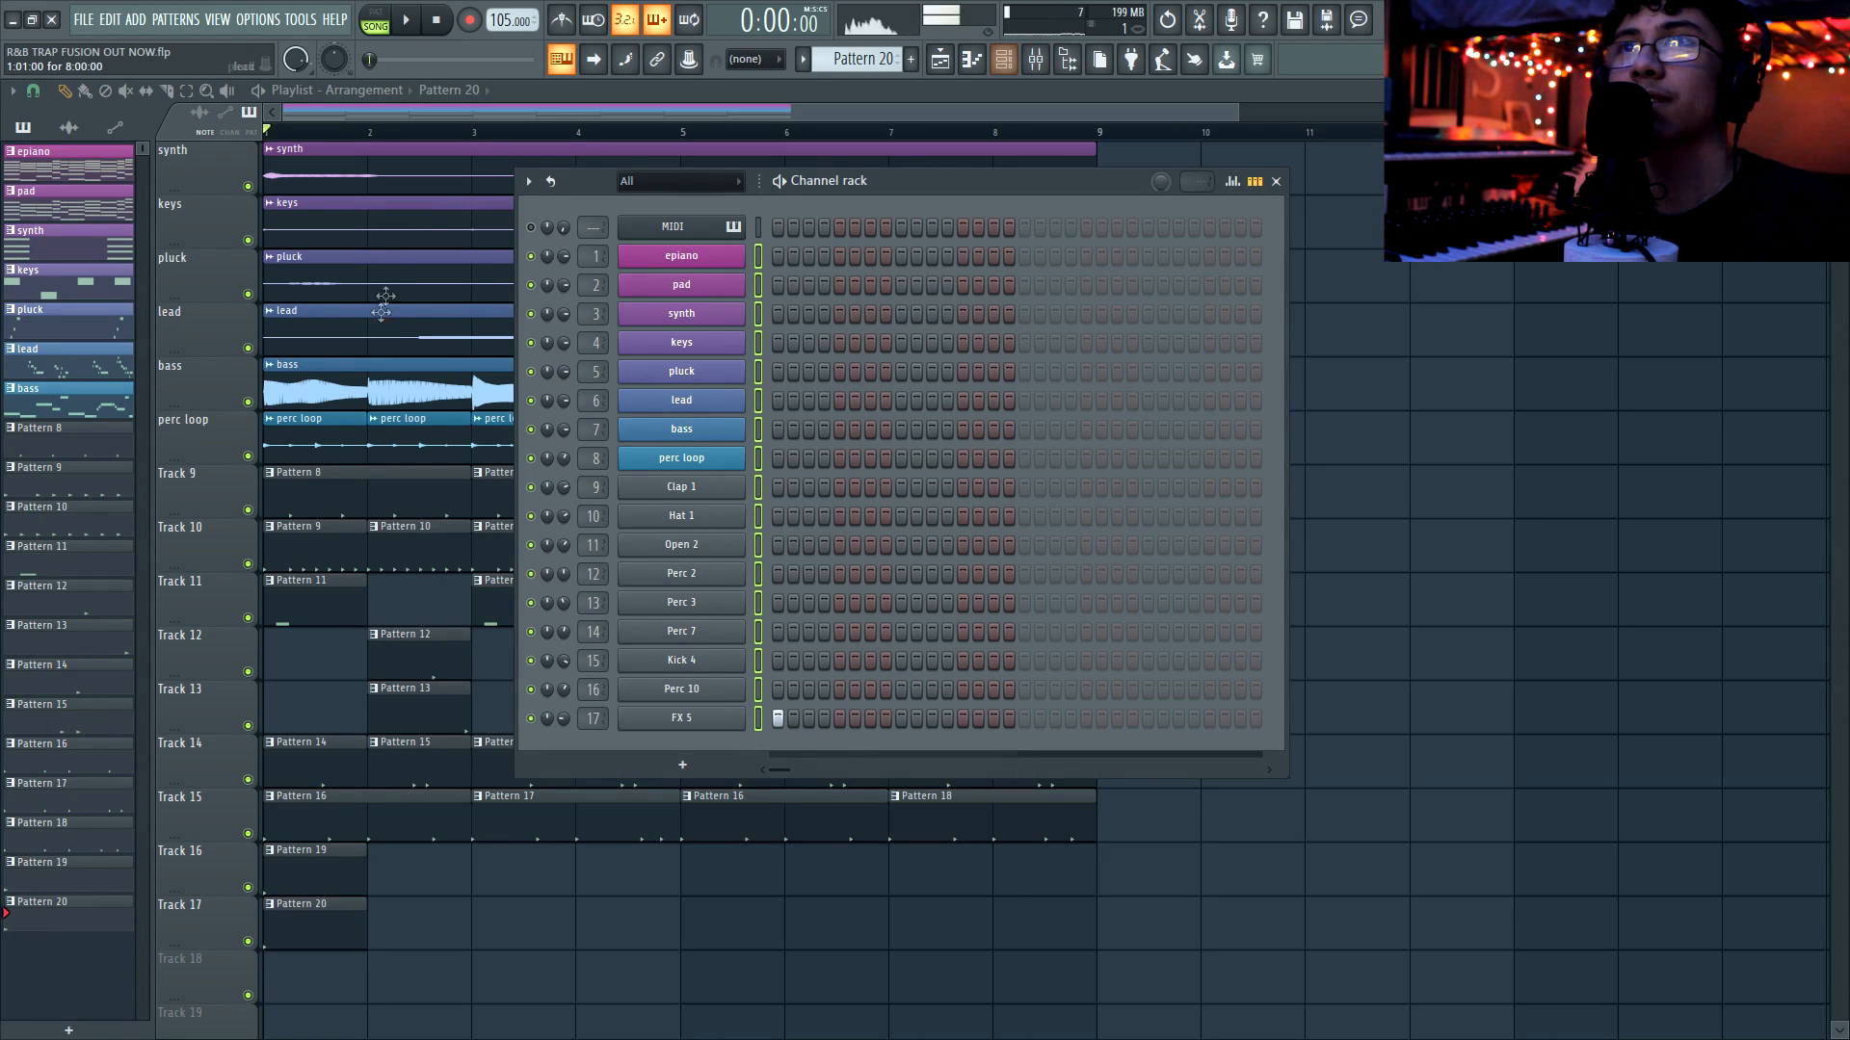
# Select the lead track in the mixer, add ValhallaVintageVerb to its second effect slot and set the mix to 33.6%
pyautogui.press('F6')
pyautogui.press('space')
pyautogui.press('F9')
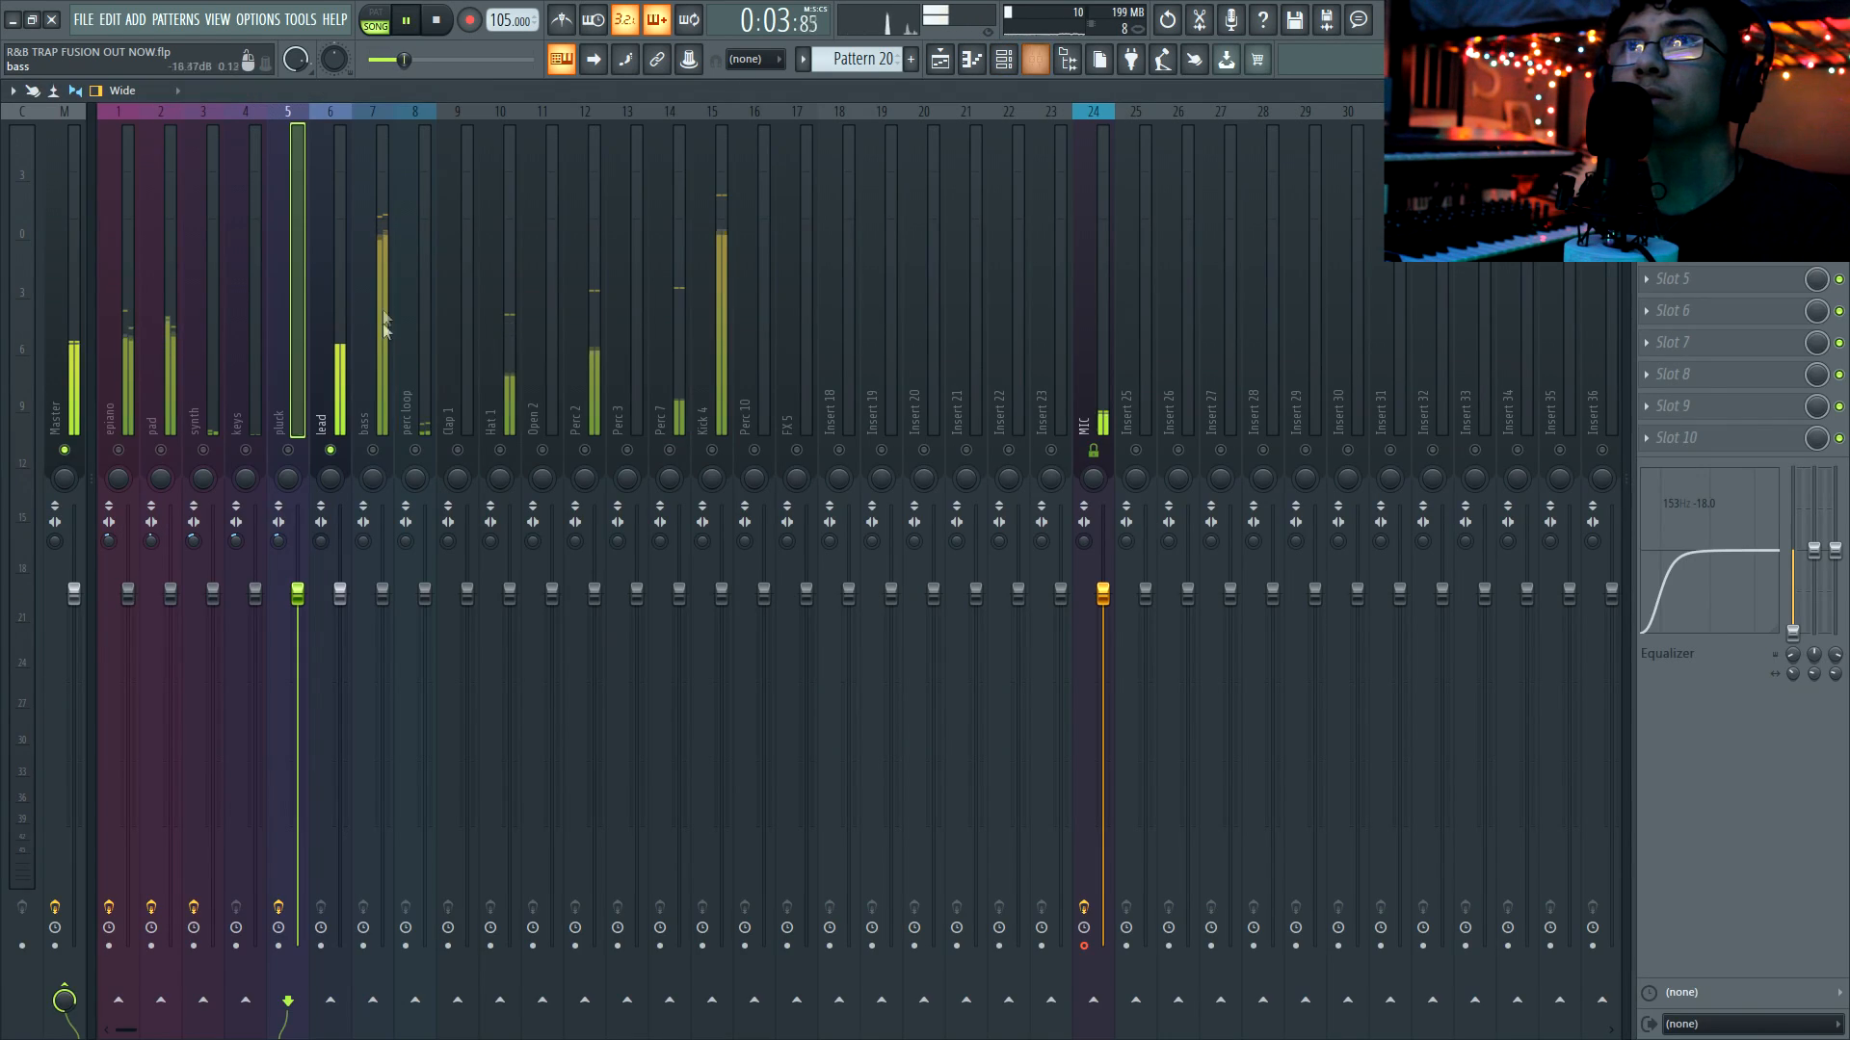
pyautogui.click(330, 384)
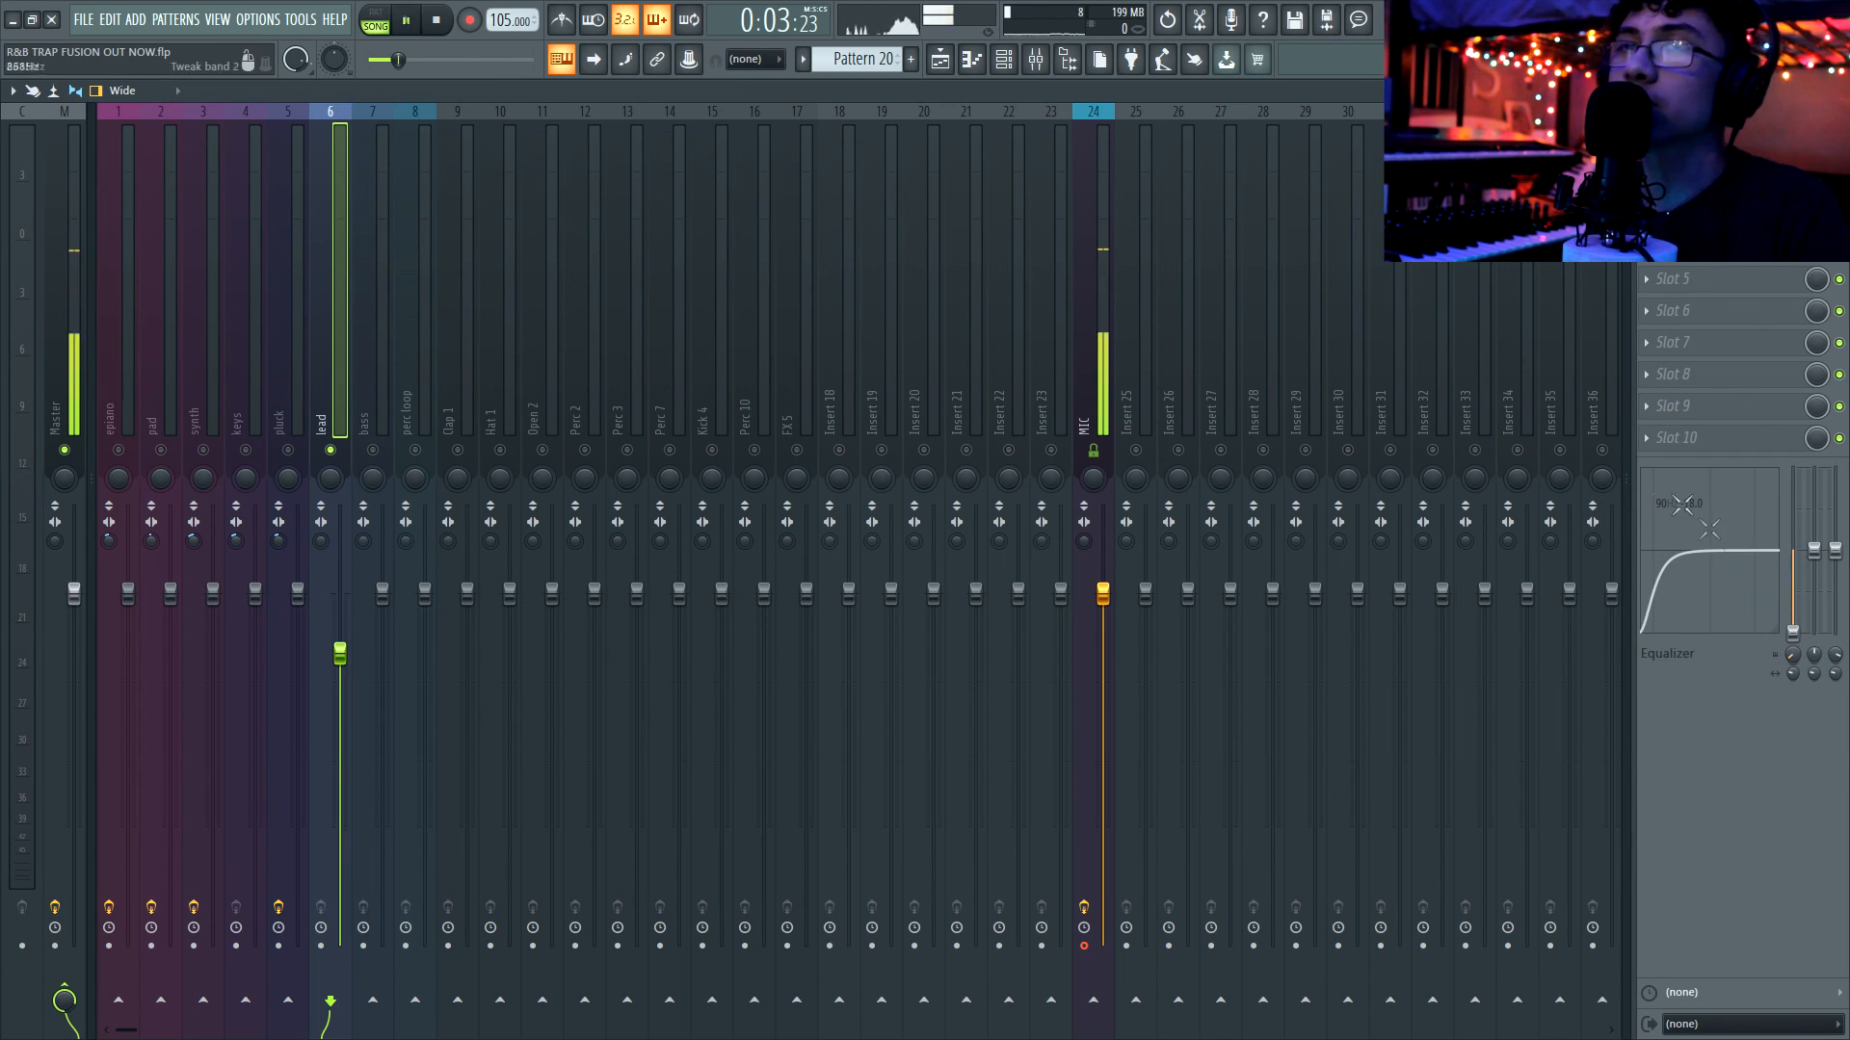
pyautogui.click(1677, 183)
pyautogui.click(1243, 593)
pyautogui.click(1179, 247)
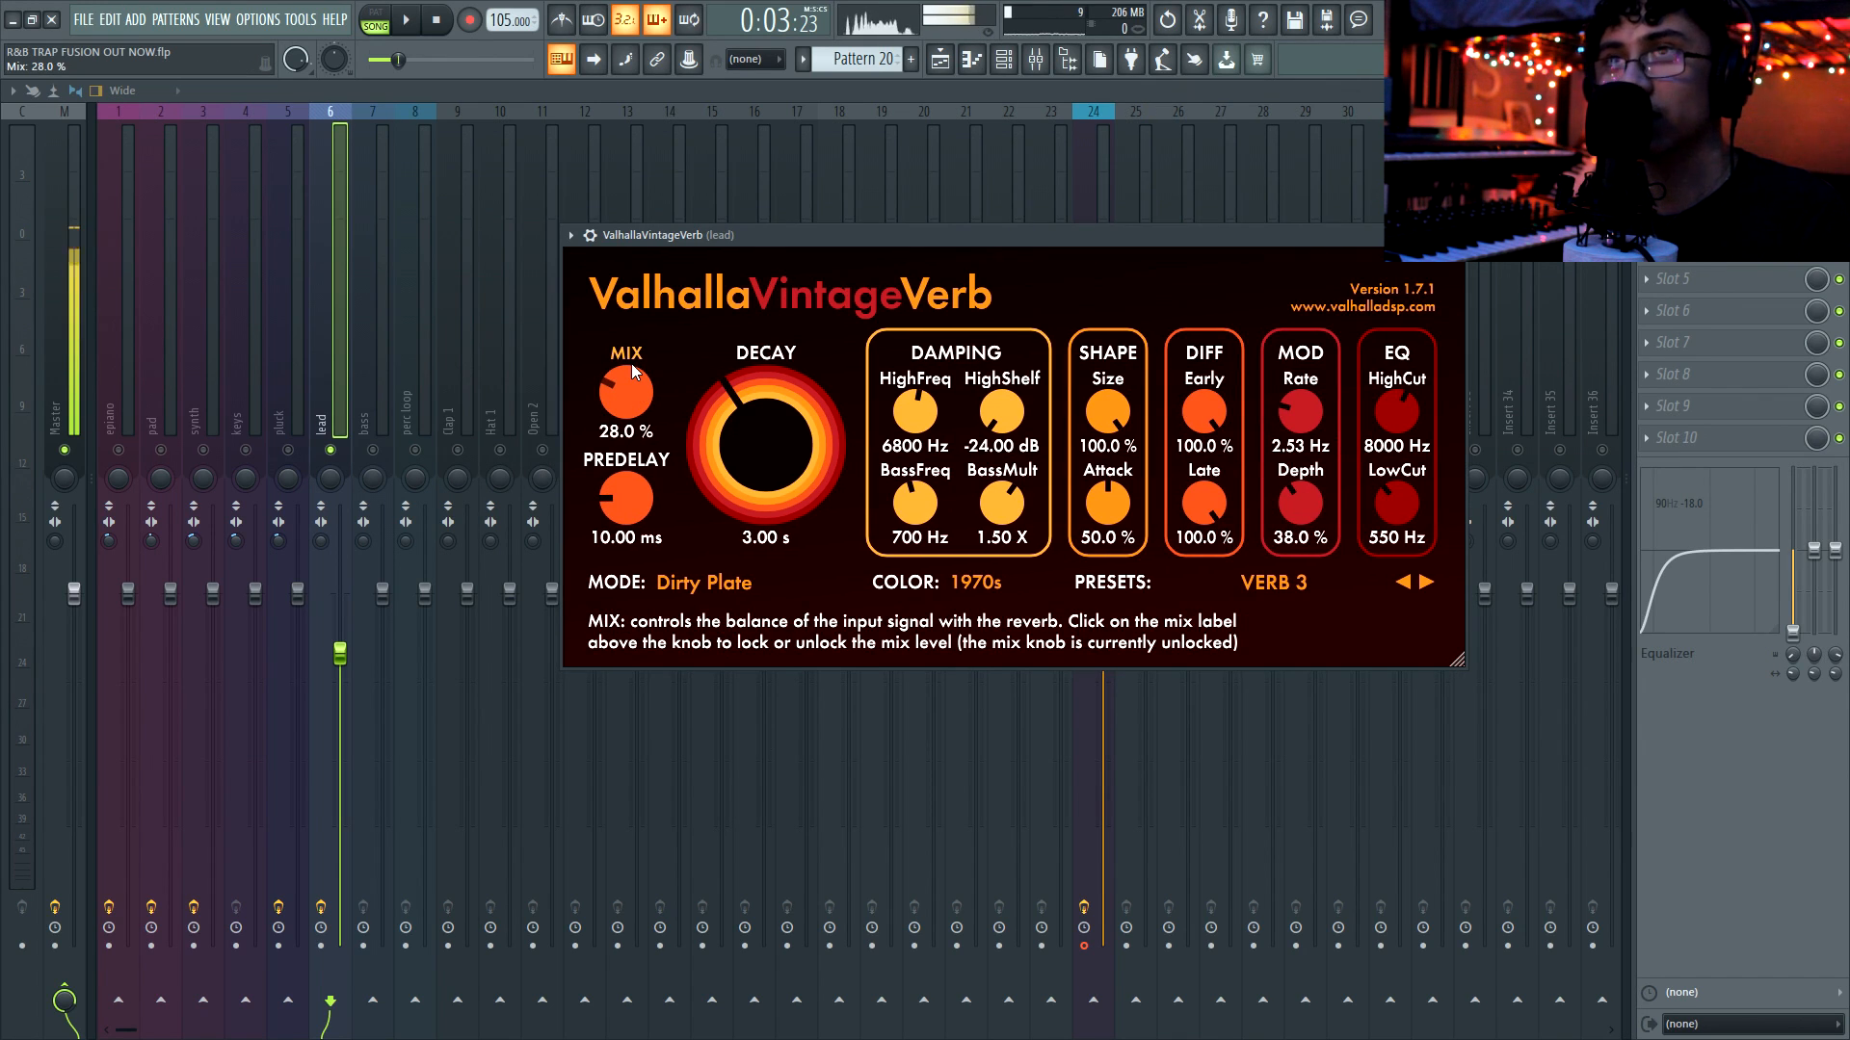
pyautogui.moveTo(632, 372); pyautogui.dragTo(625, 387)
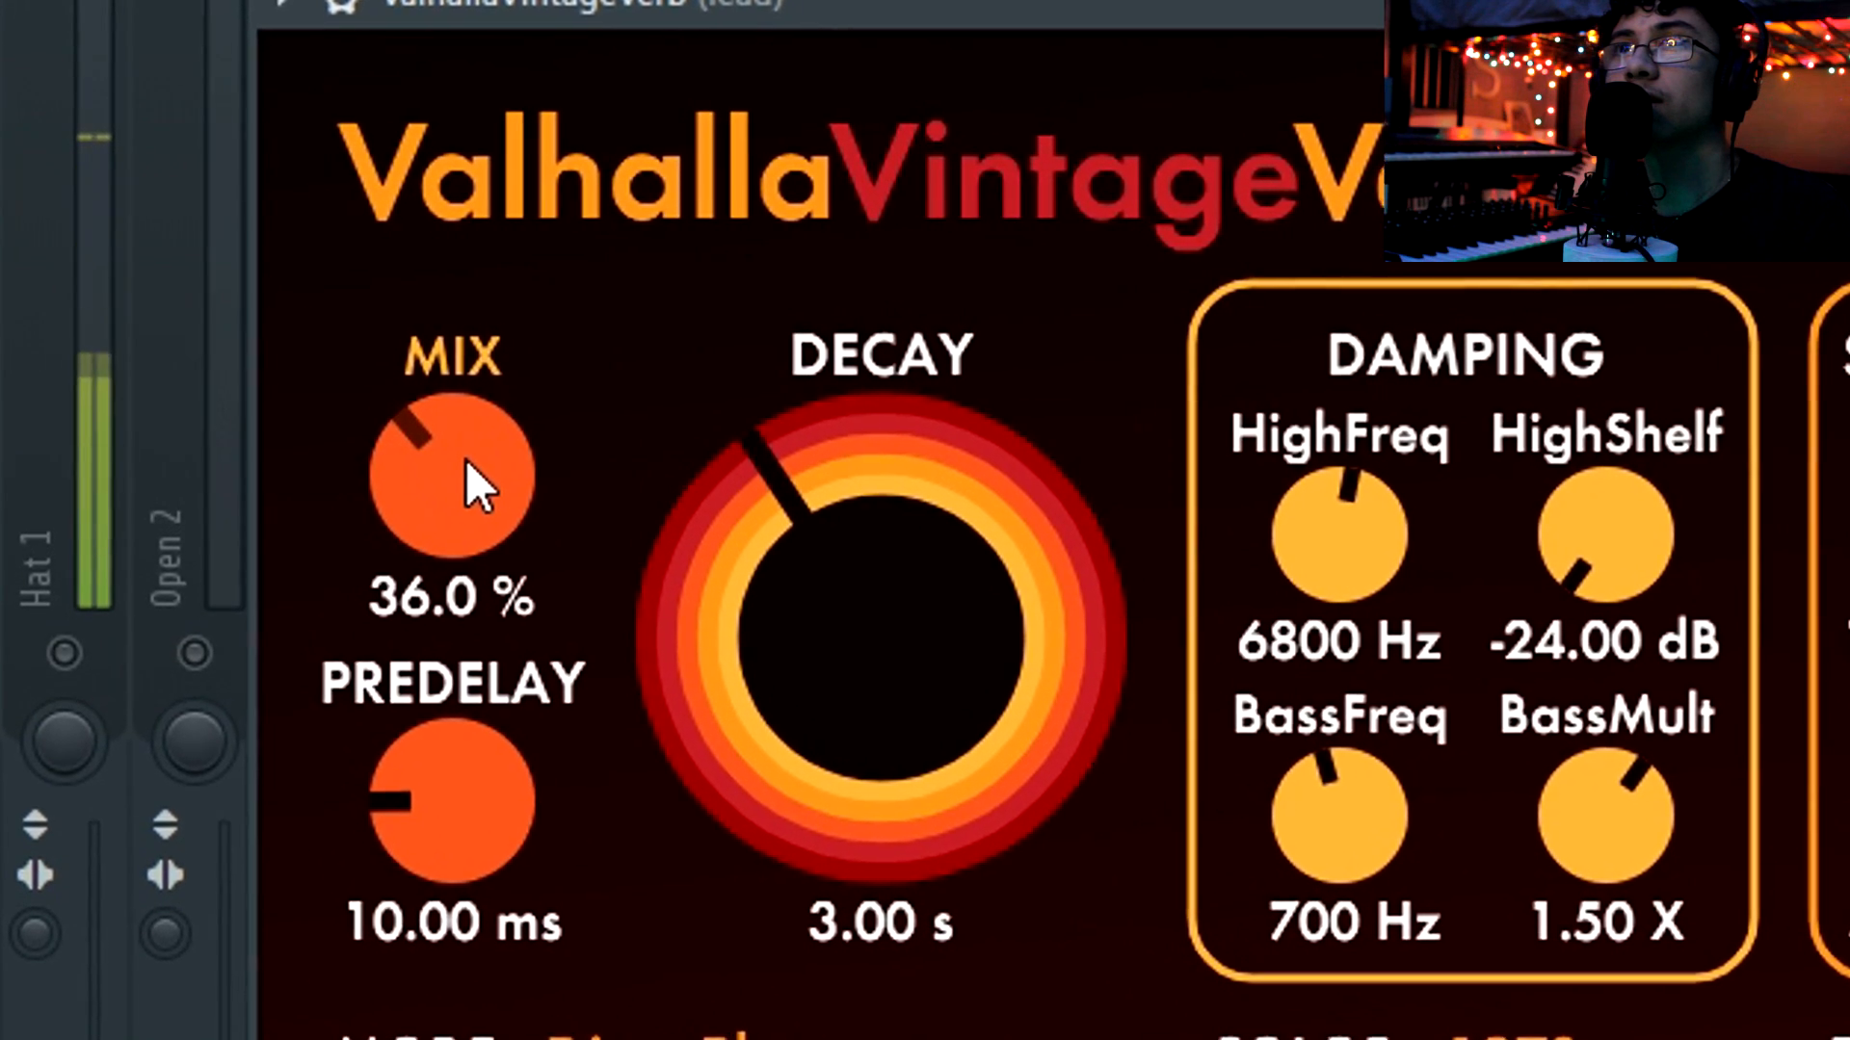
pyautogui.moveTo(466, 459); pyautogui.dragTo(495, 499)
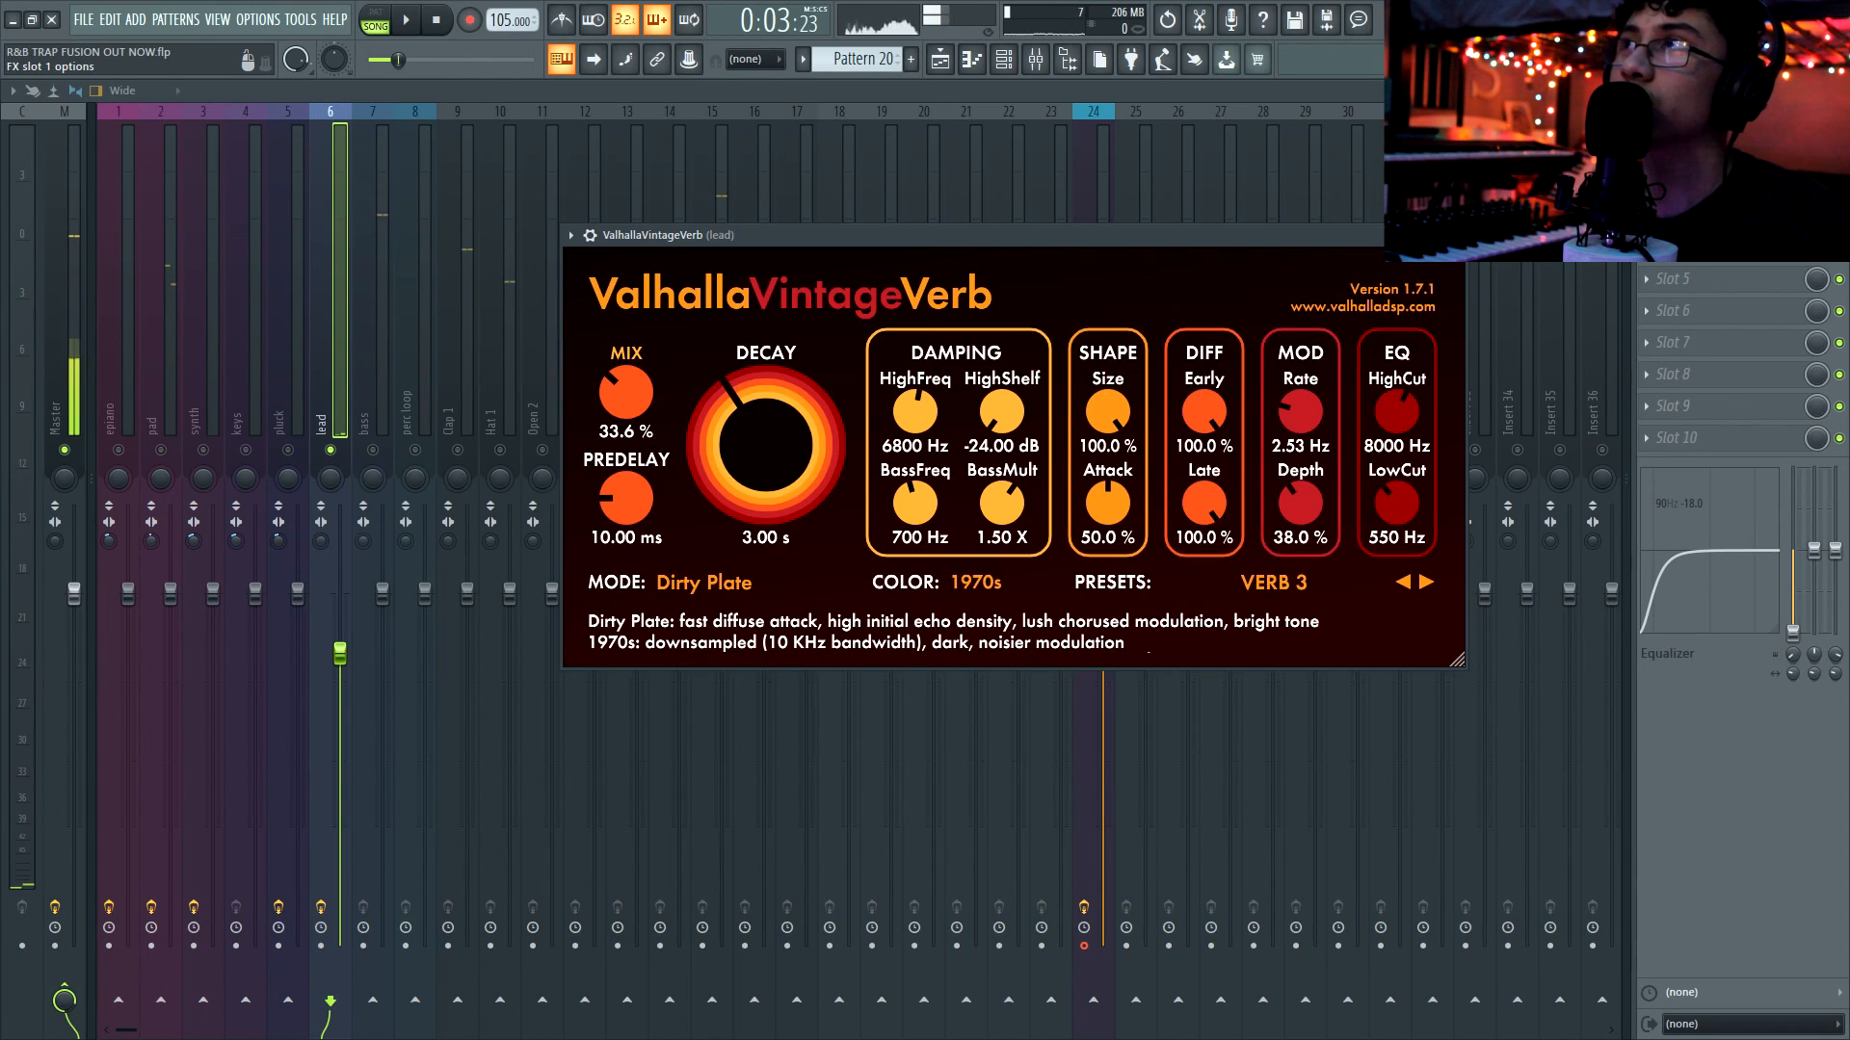
# Add Fruity Chorus to the lead track's first effect slot and lower the track's volume to -6.6 dB during playback
pyautogui.click(1646, 151)
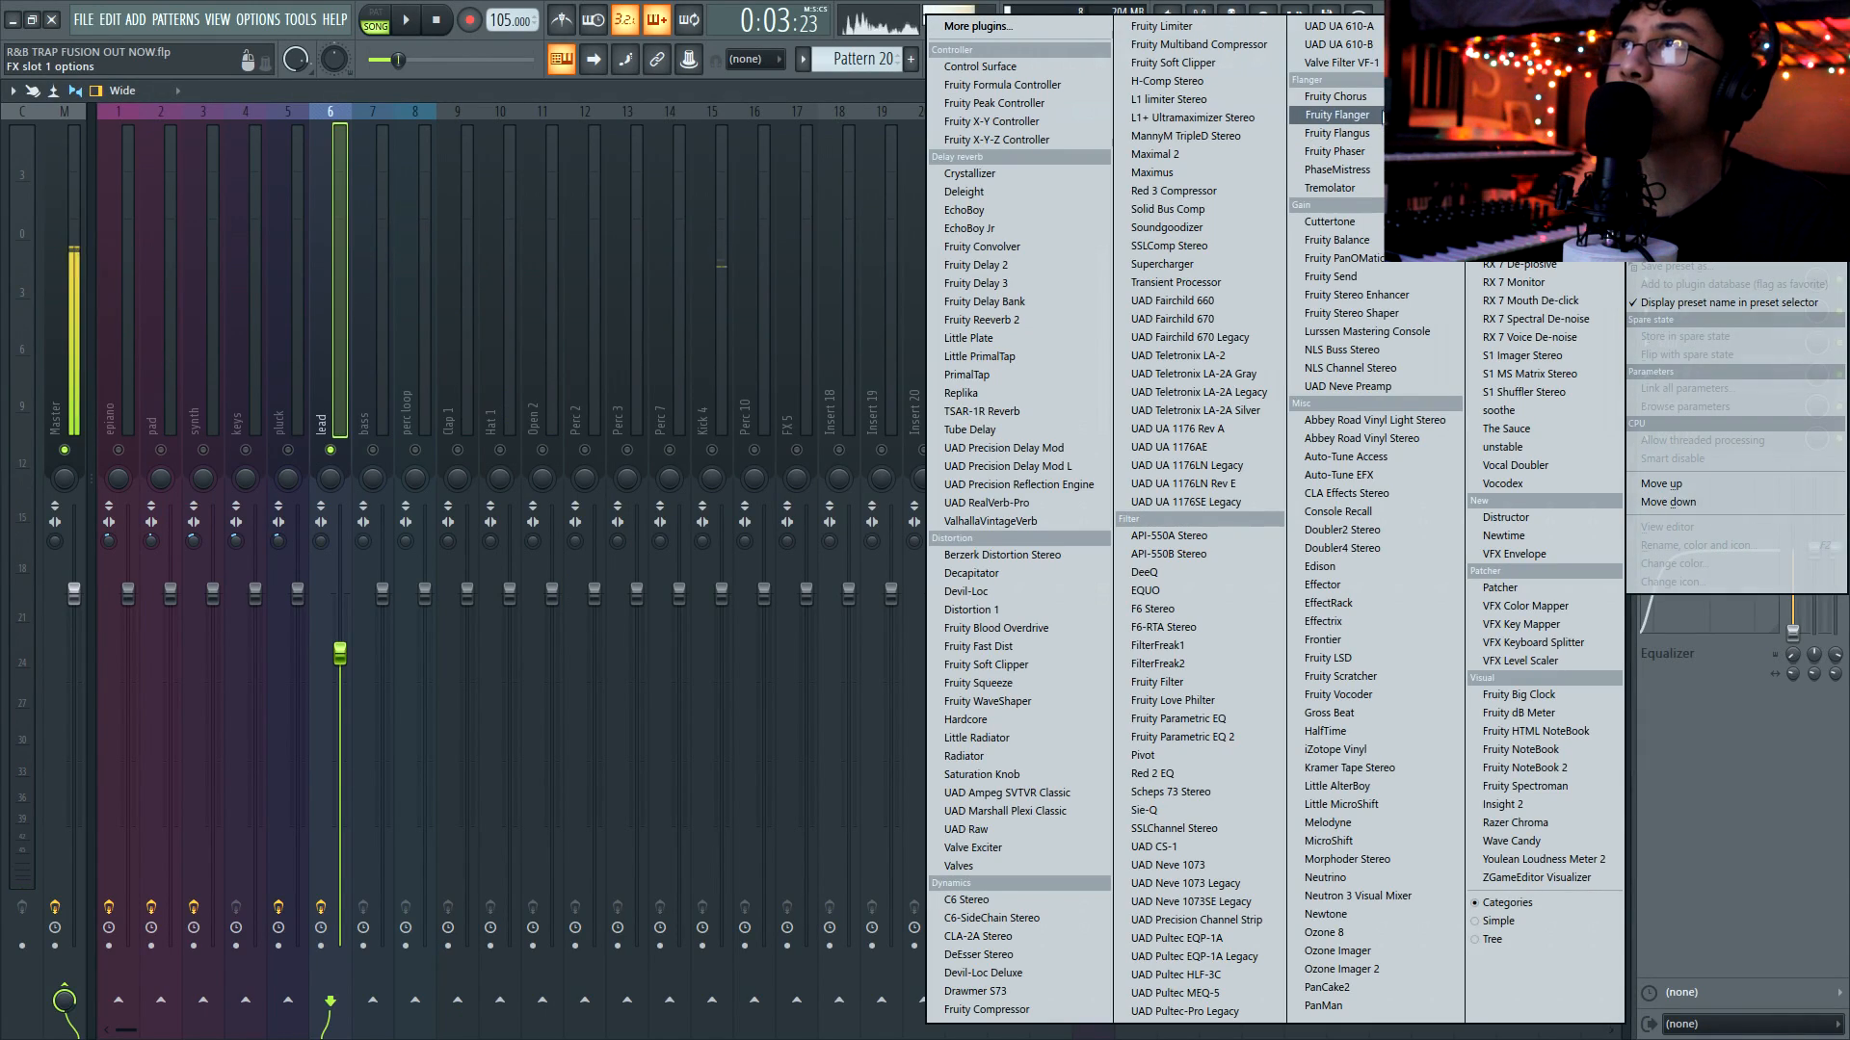
pyautogui.click(1382, 101)
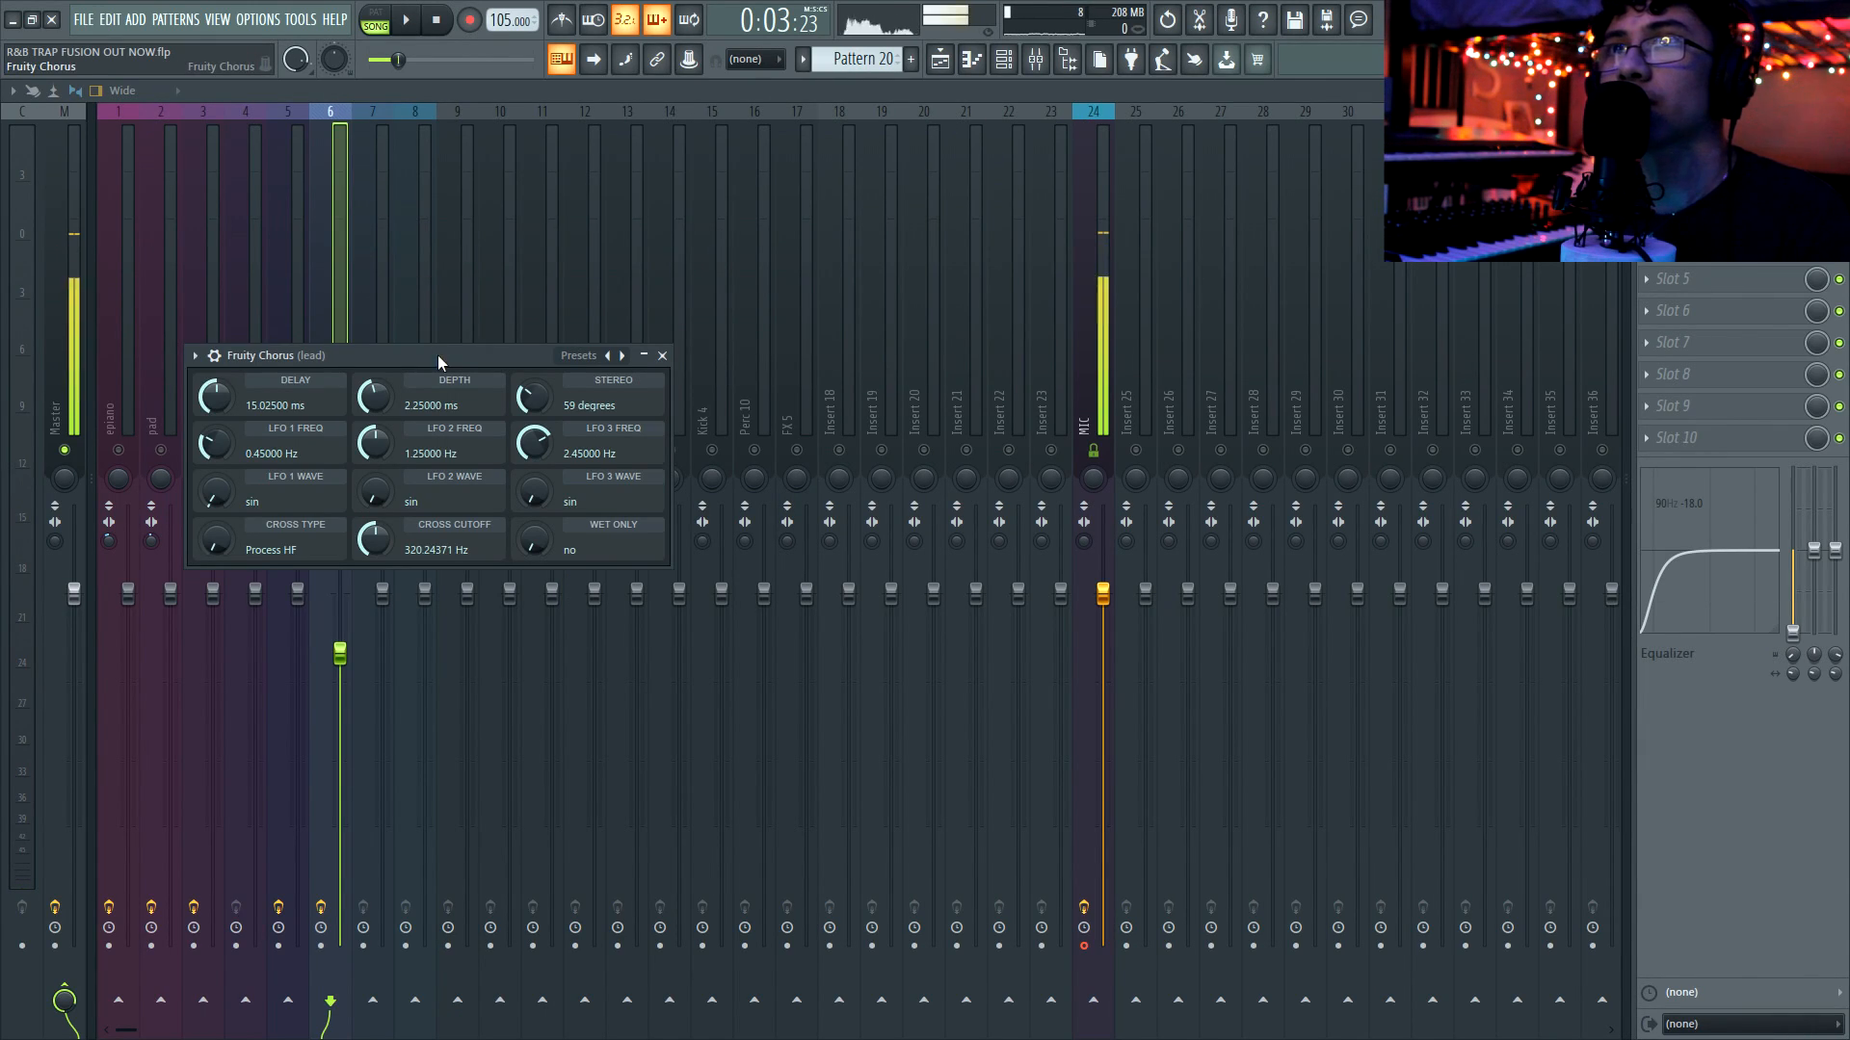
pyautogui.moveTo(437, 354); pyautogui.dragTo(813, 291)
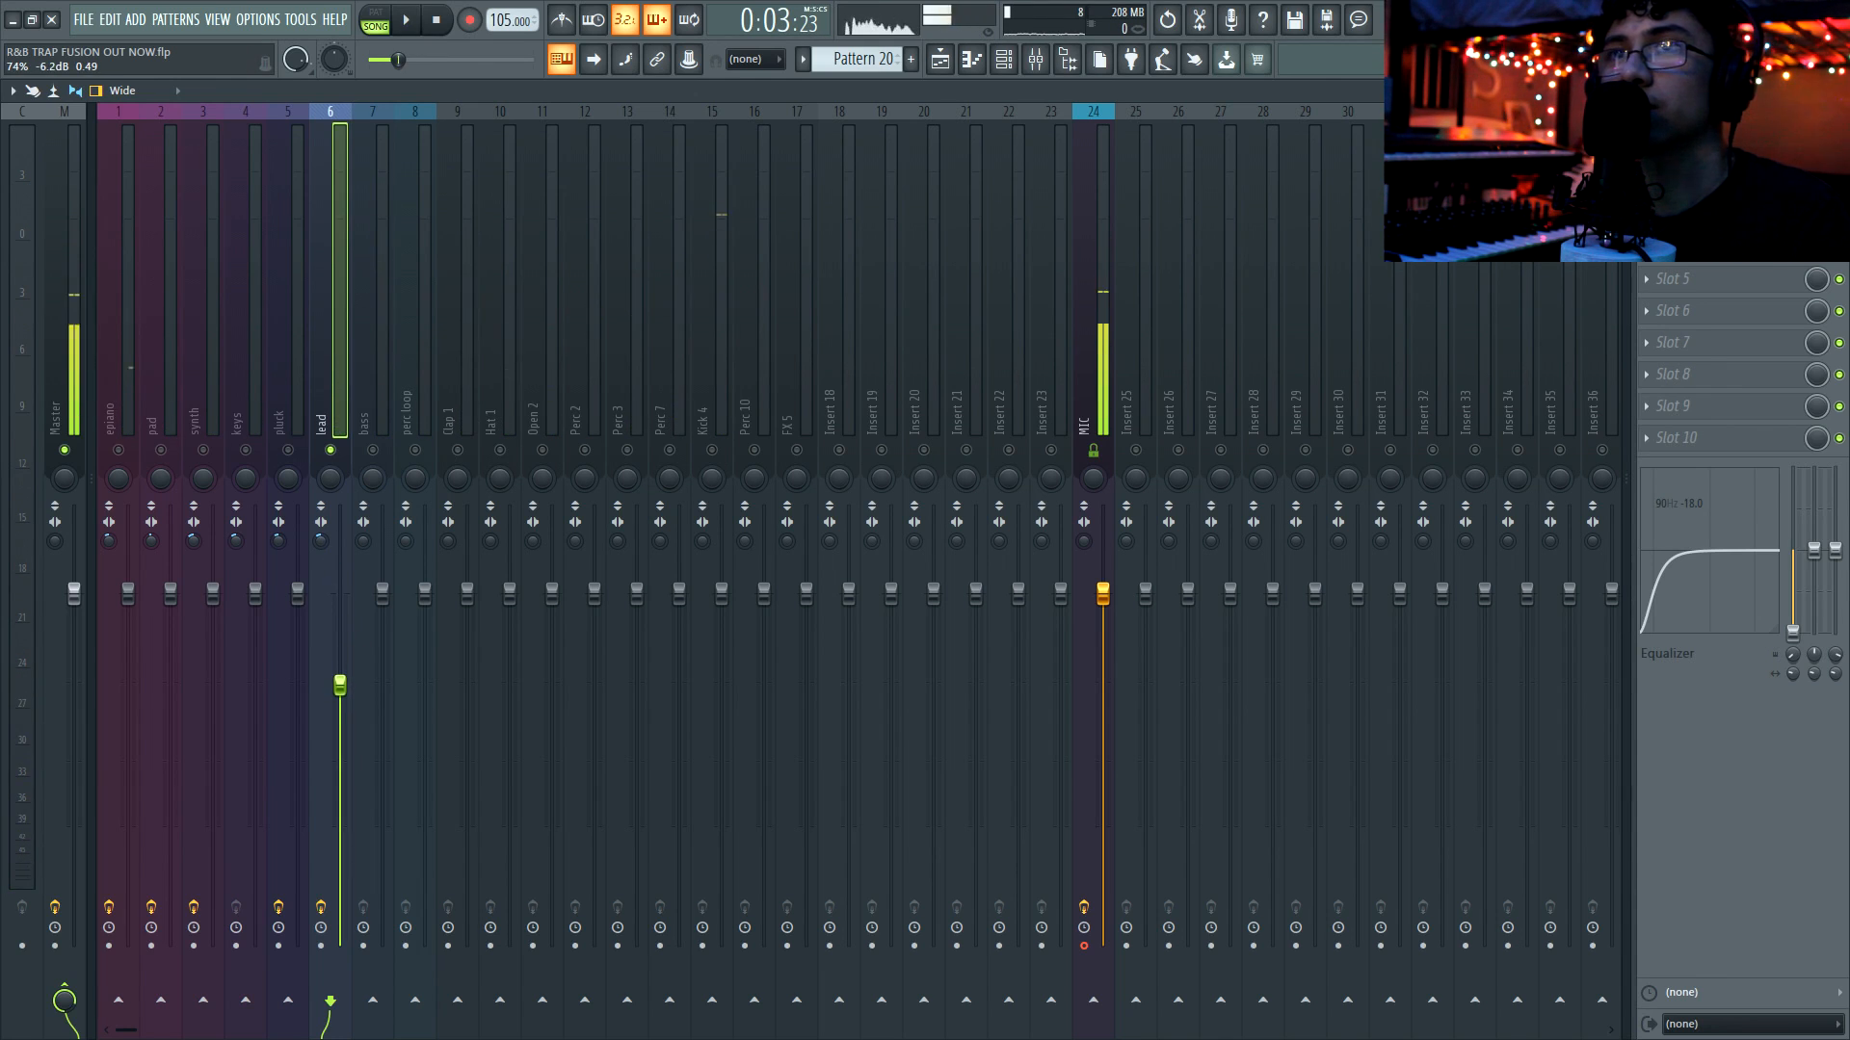
pyautogui.press('space')
pyautogui.moveTo(339, 685); pyautogui.dragTo(339, 690)
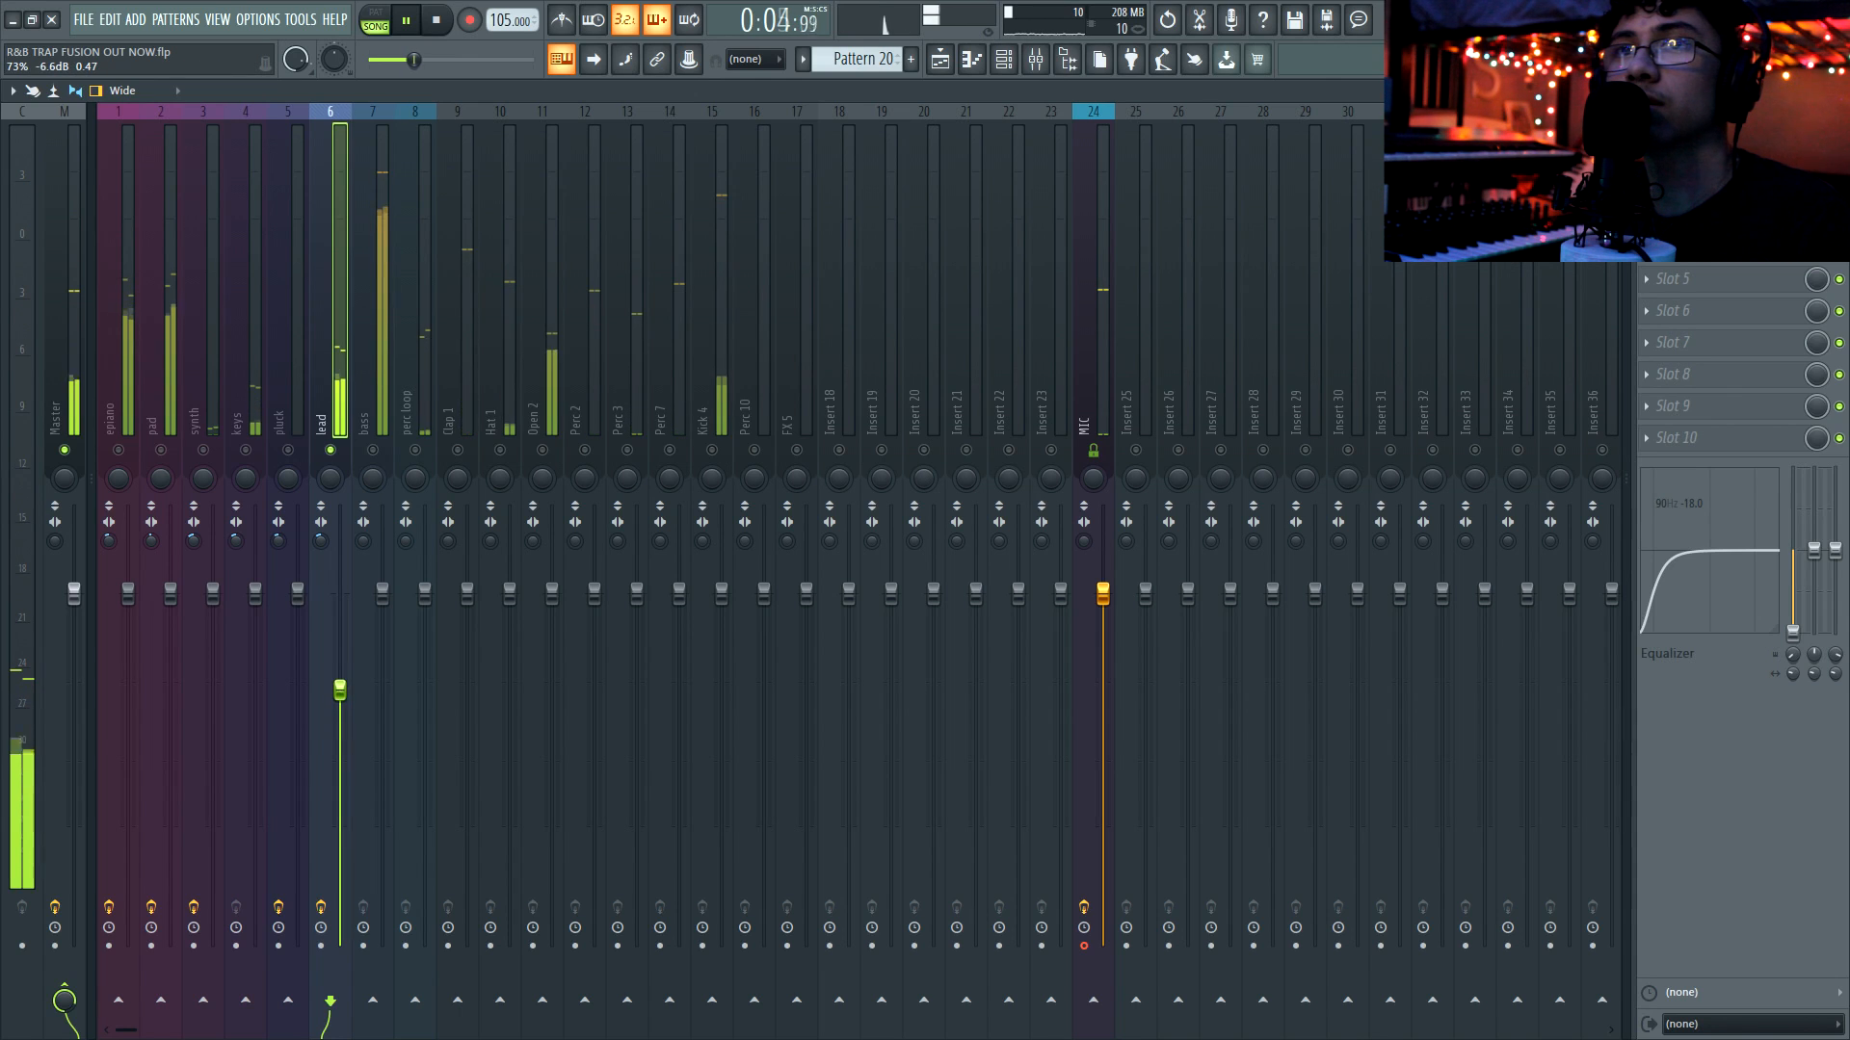
pyautogui.press('space')
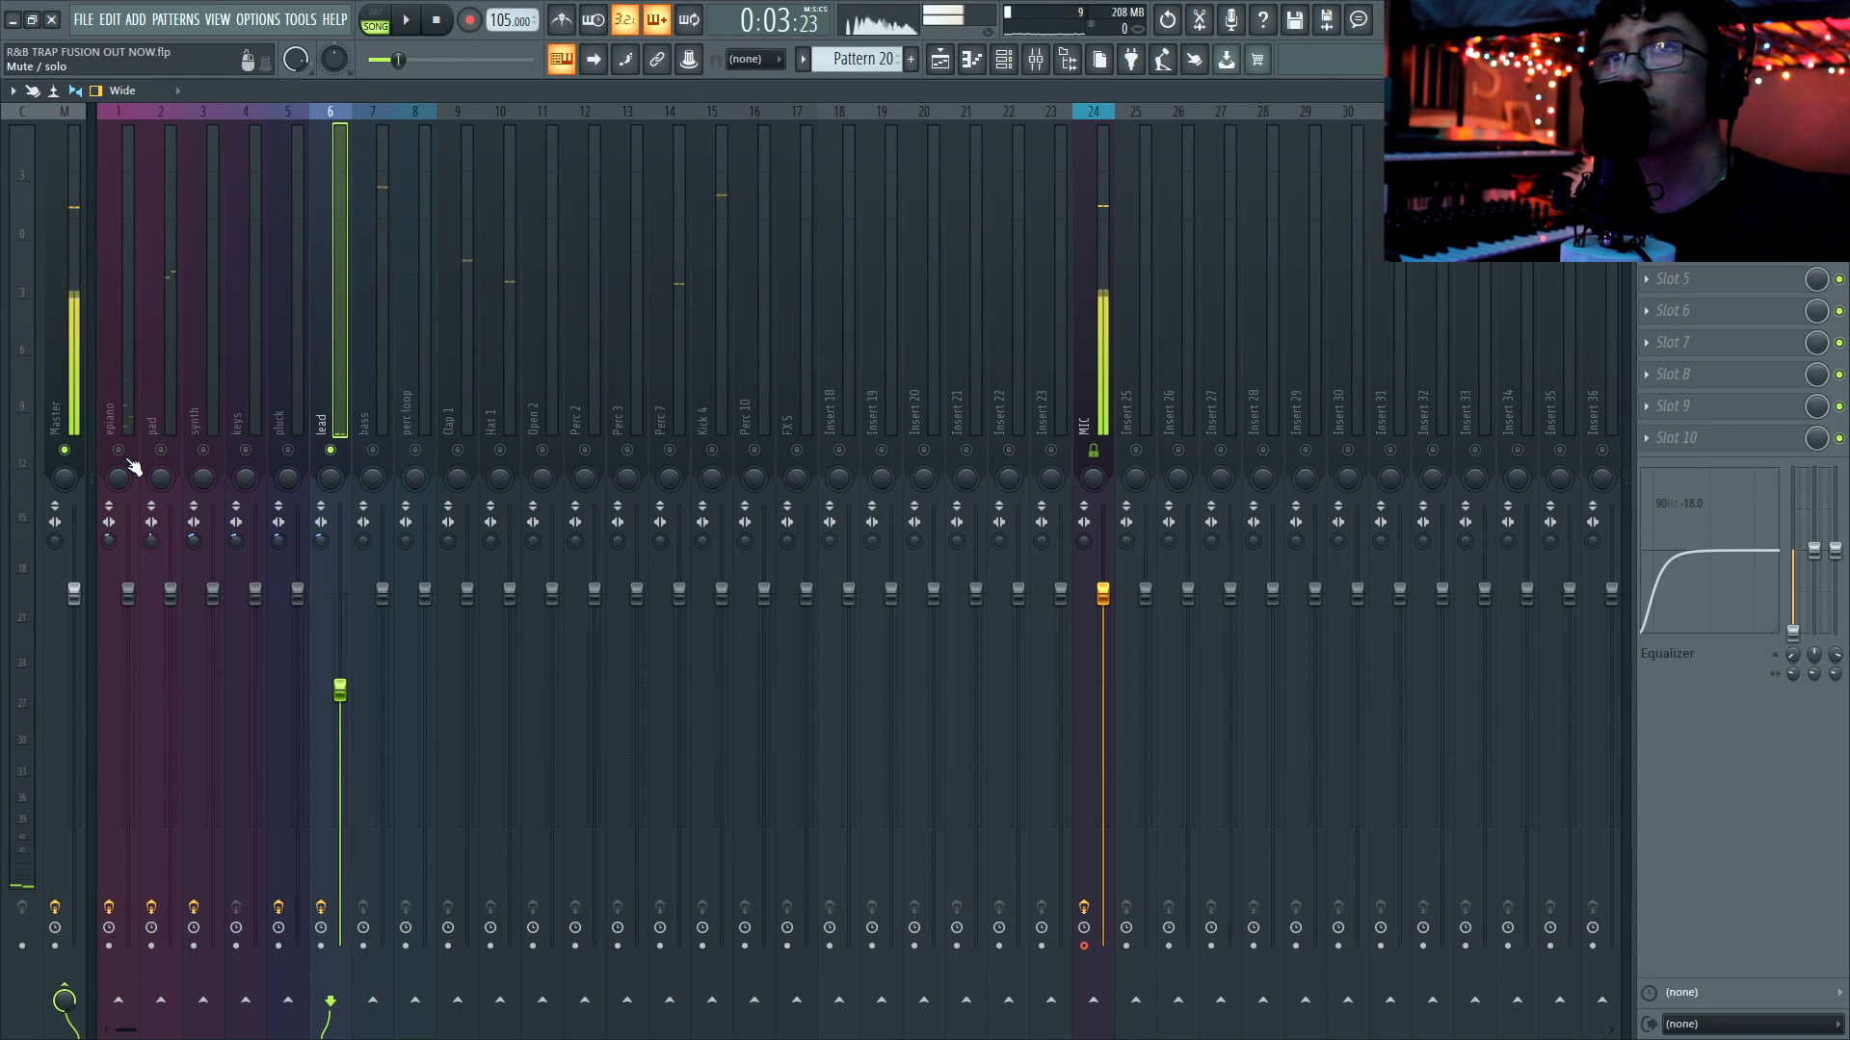
# Close the epiano's reverb window, bring in the pad track and lower the pad's volume fader slightly
pyautogui.click(118, 401)
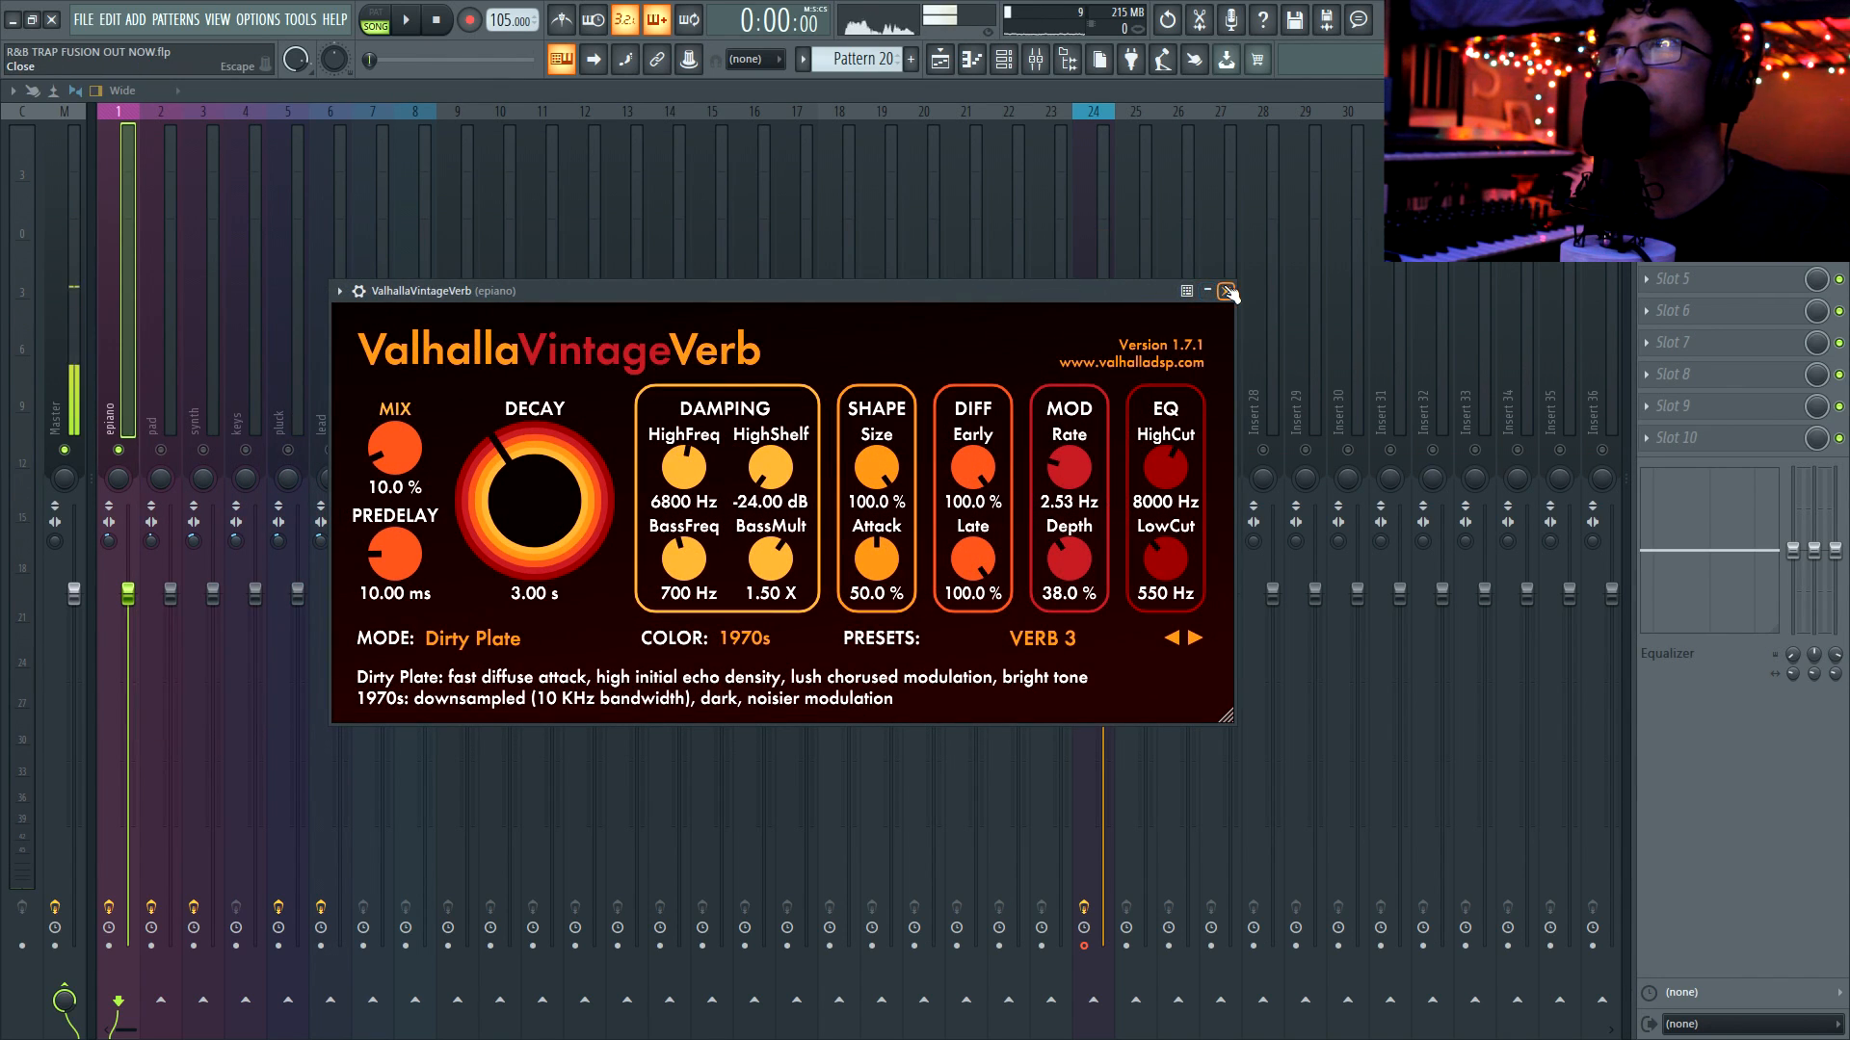
pyautogui.click(1226, 291)
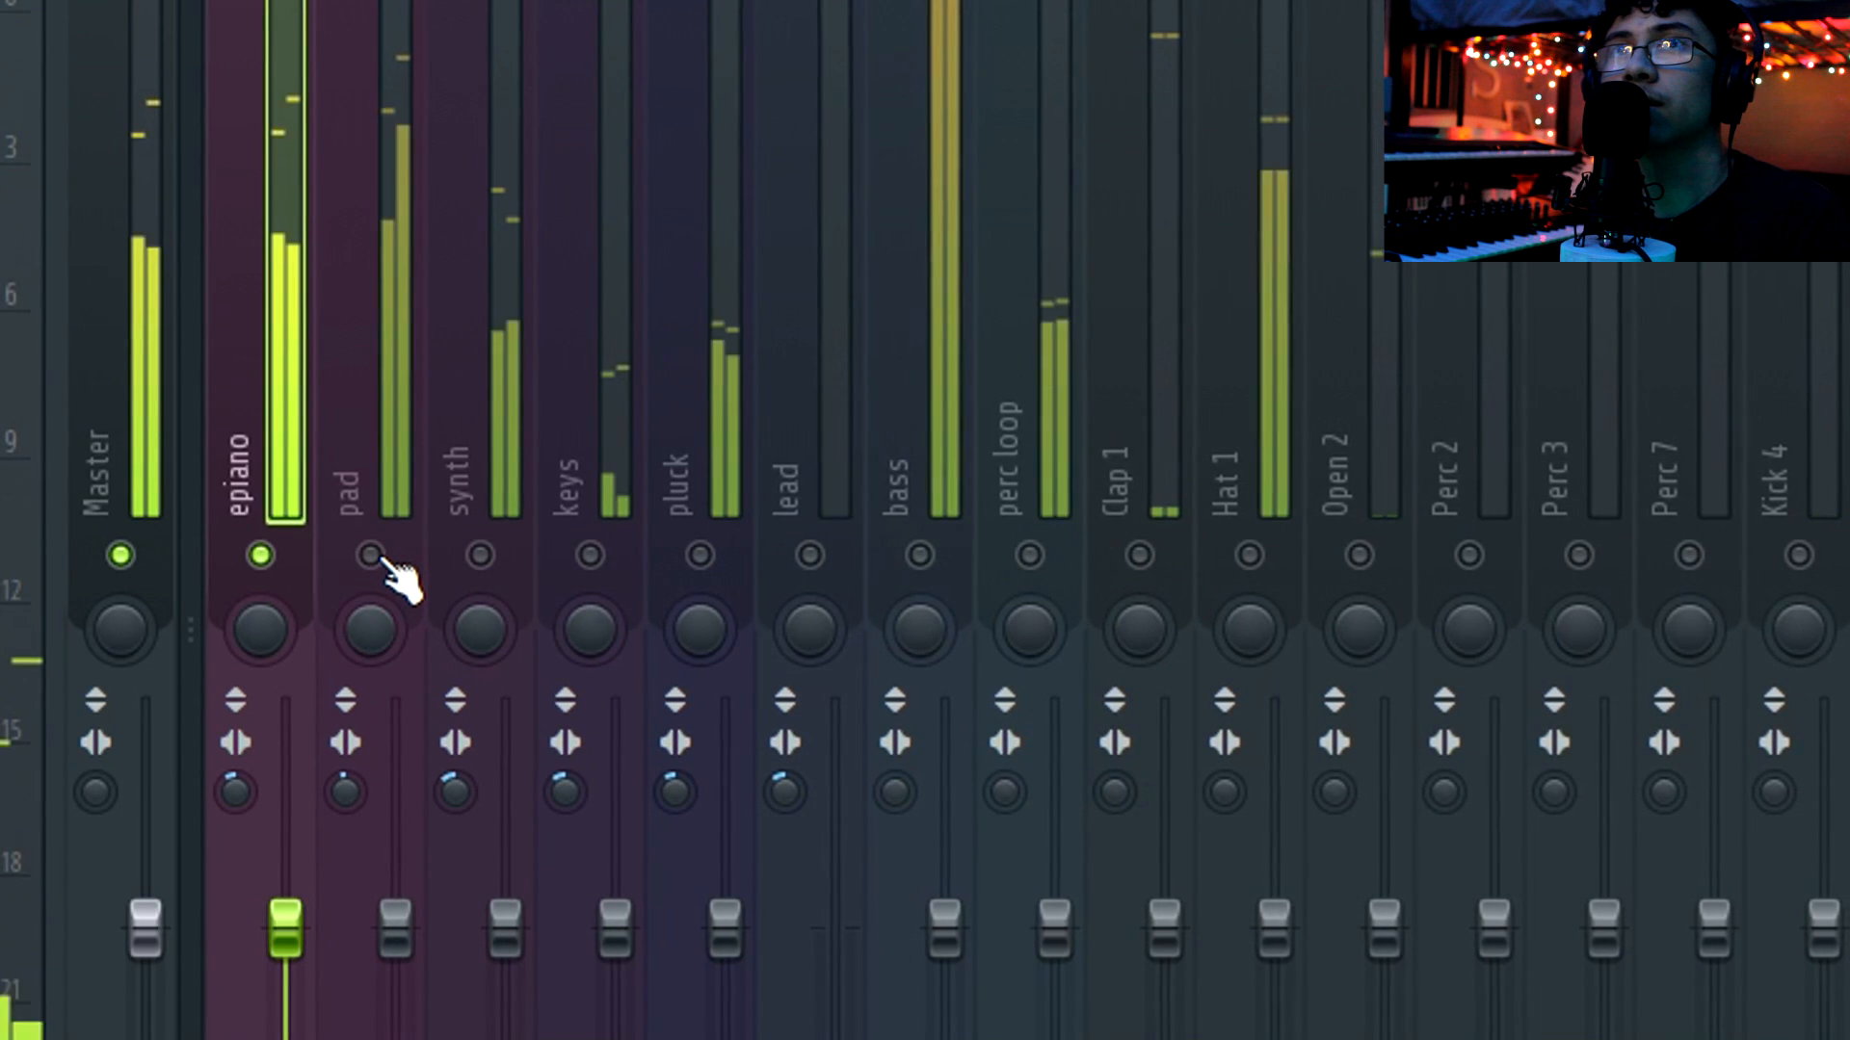
pyautogui.click(384, 425)
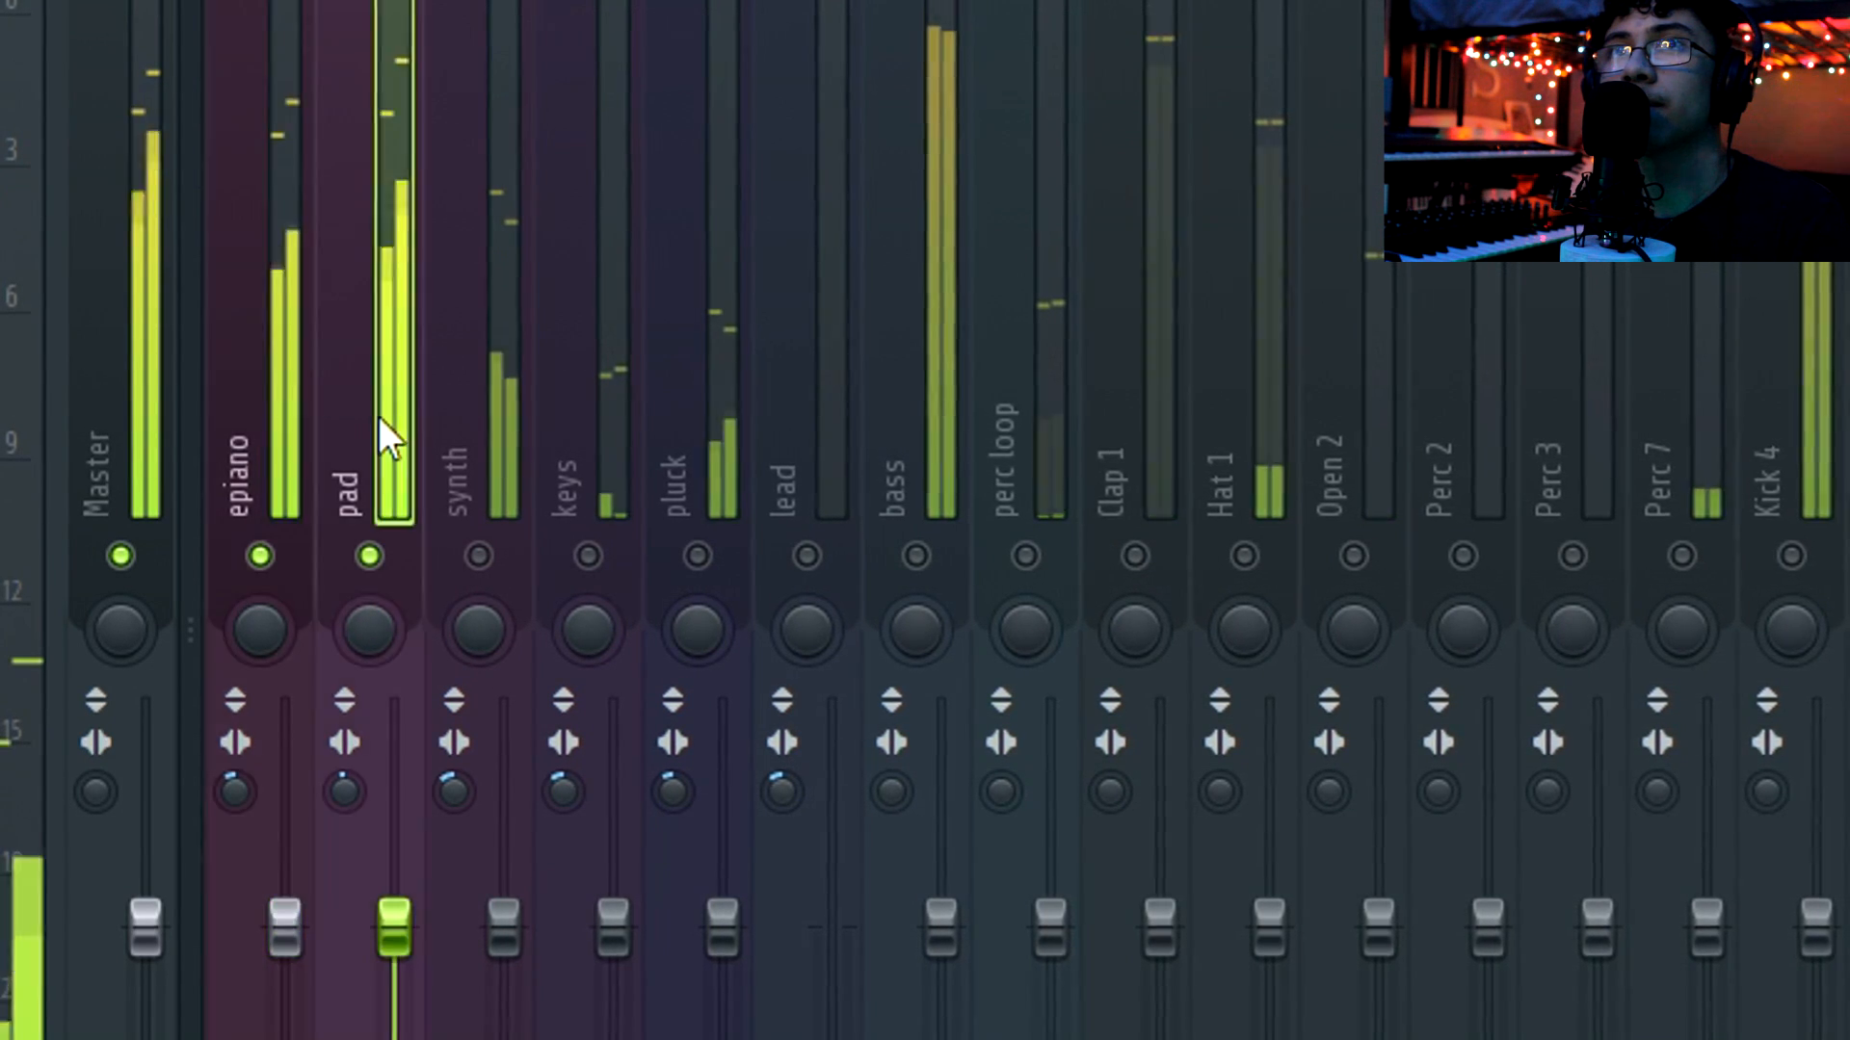
pyautogui.moveTo(395, 930); pyautogui.dragTo(391, 1019)
# Bring in the synth and keys tracks, lowering the synth's volume below the pad's and the keys' fader below the synth's
pyautogui.click(424, 466)
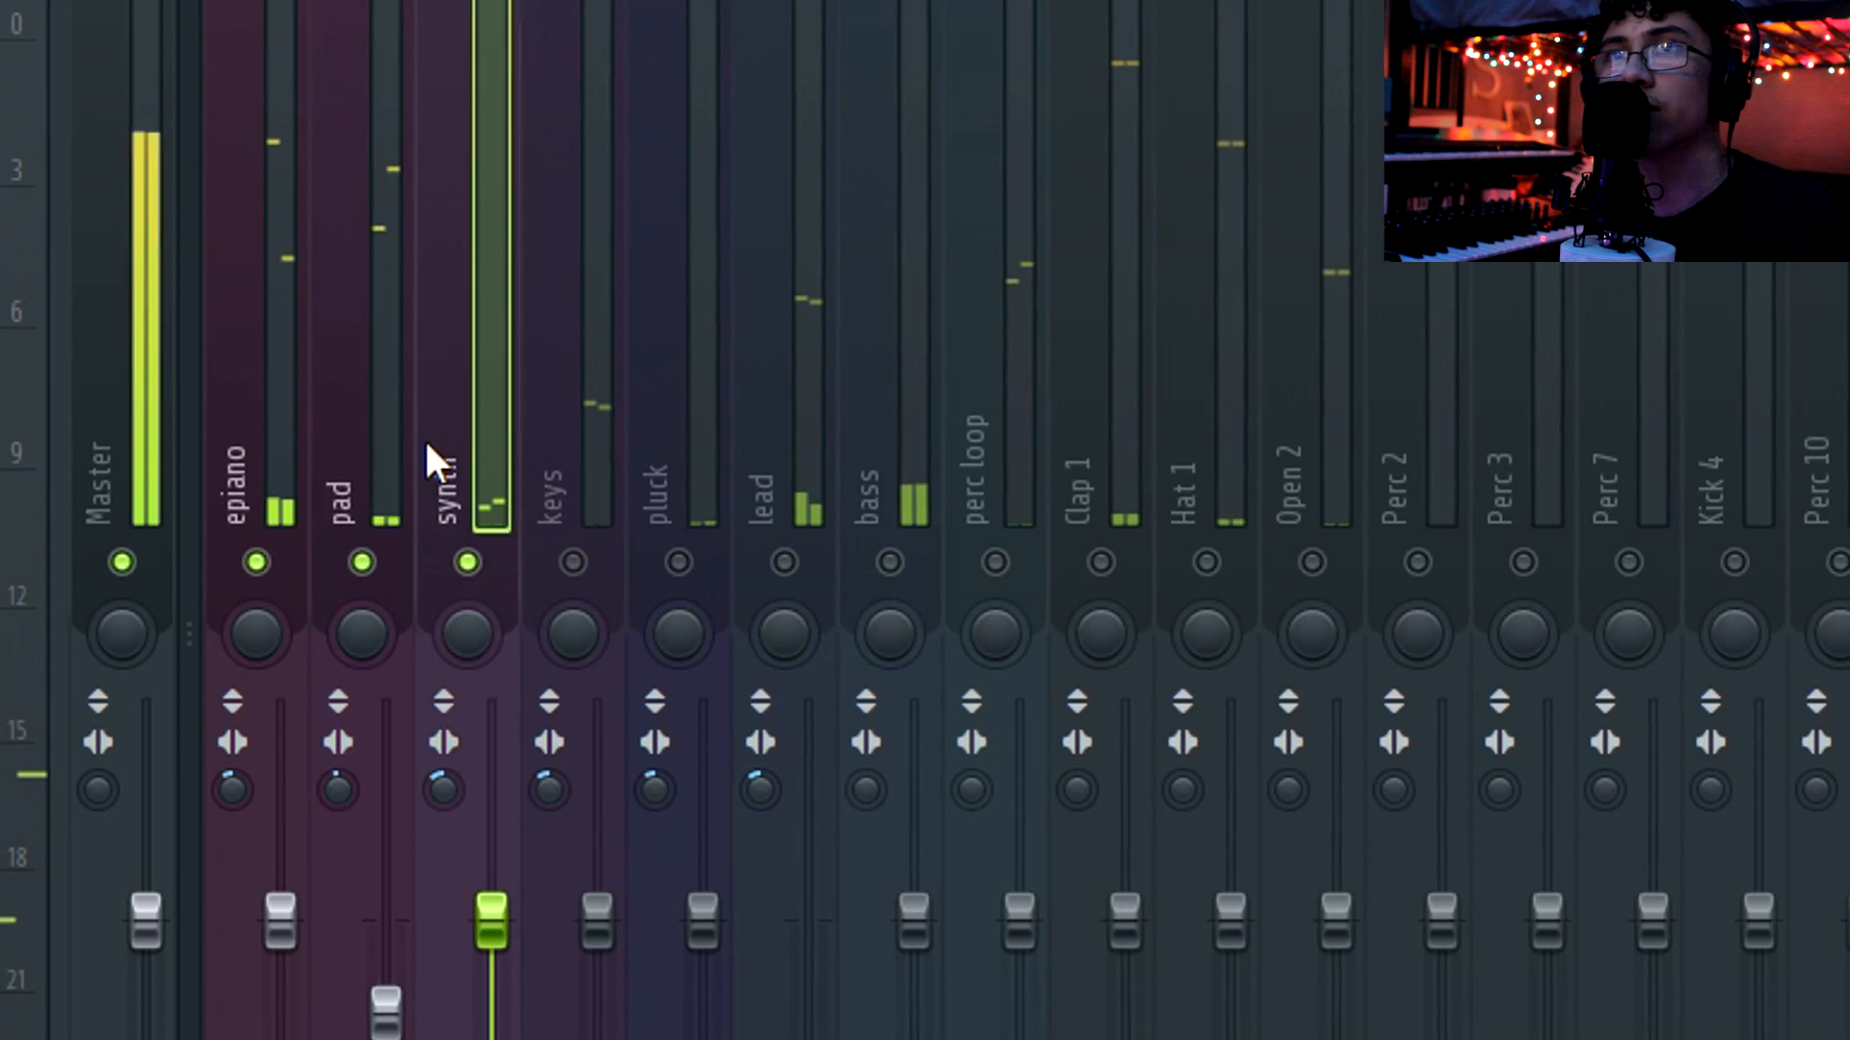
pyautogui.click(461, 559)
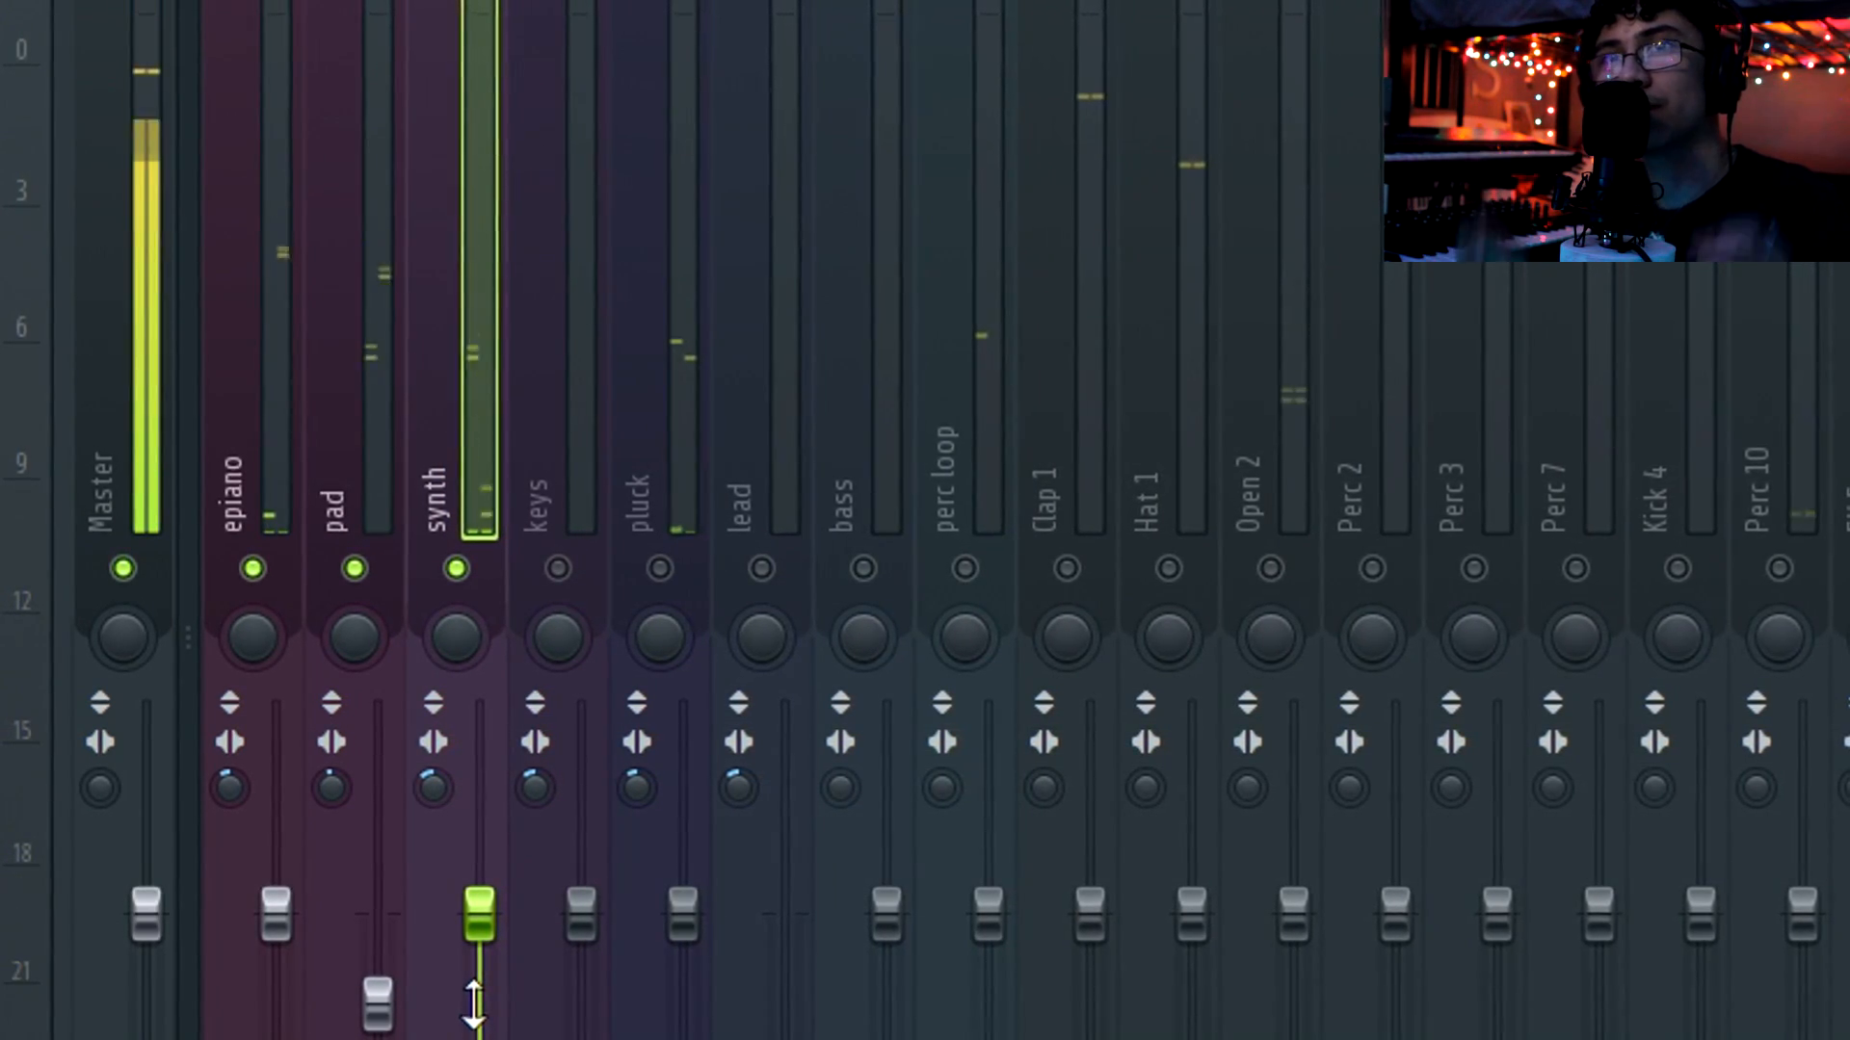
pyautogui.moveTo(484, 918); pyautogui.dragTo(486, 1029)
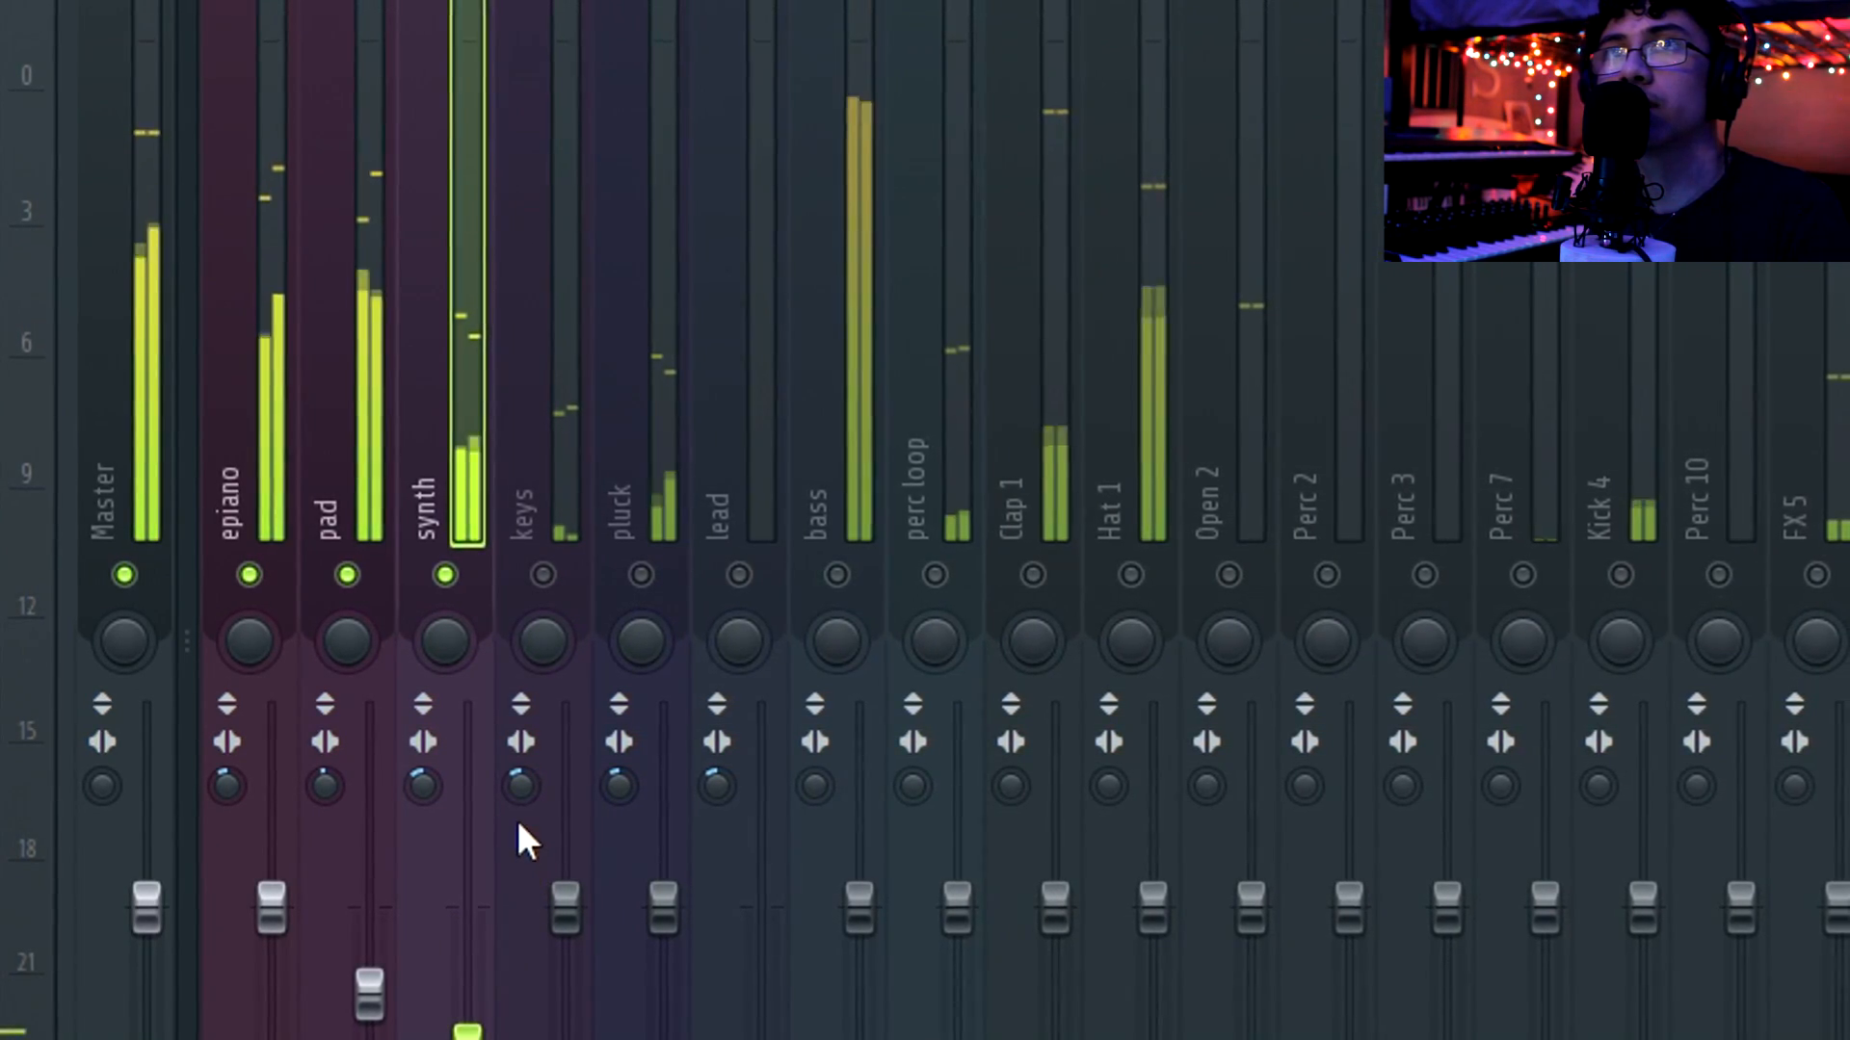
pyautogui.click(553, 462)
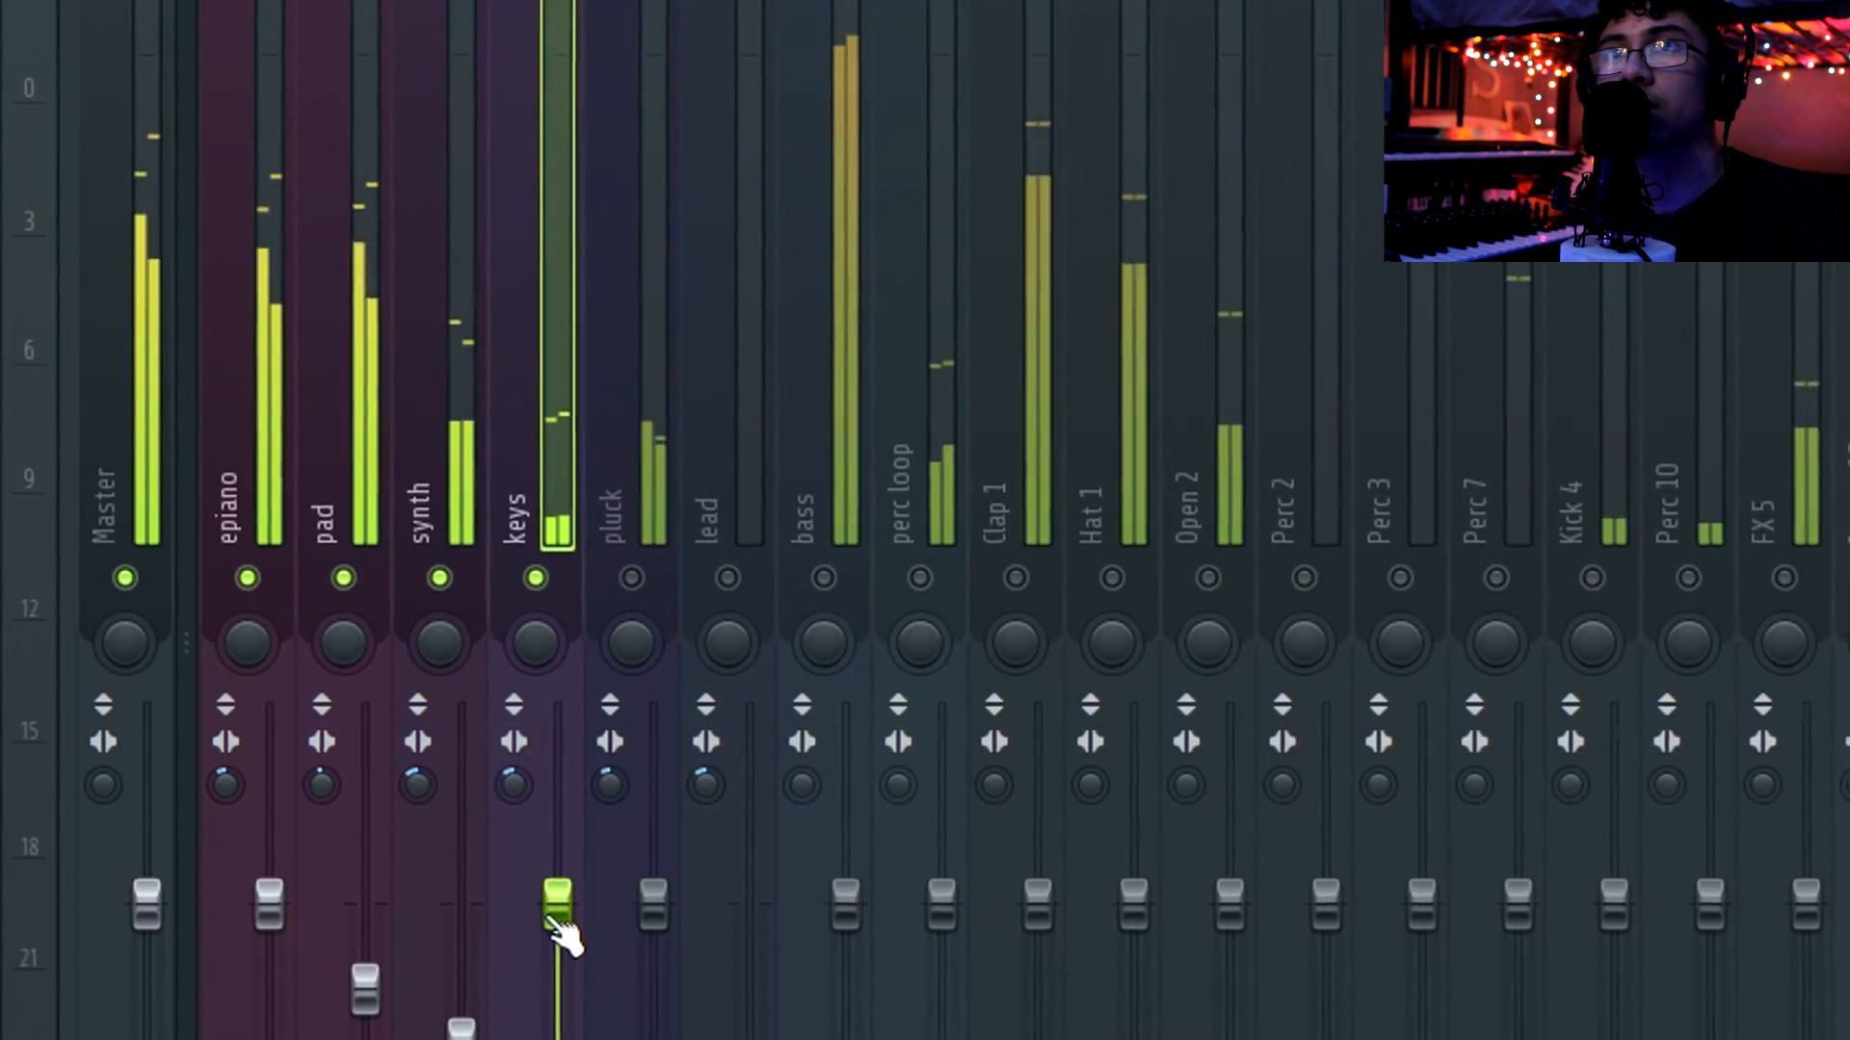
pyautogui.moveTo(559, 907); pyautogui.dragTo(541, 1039)
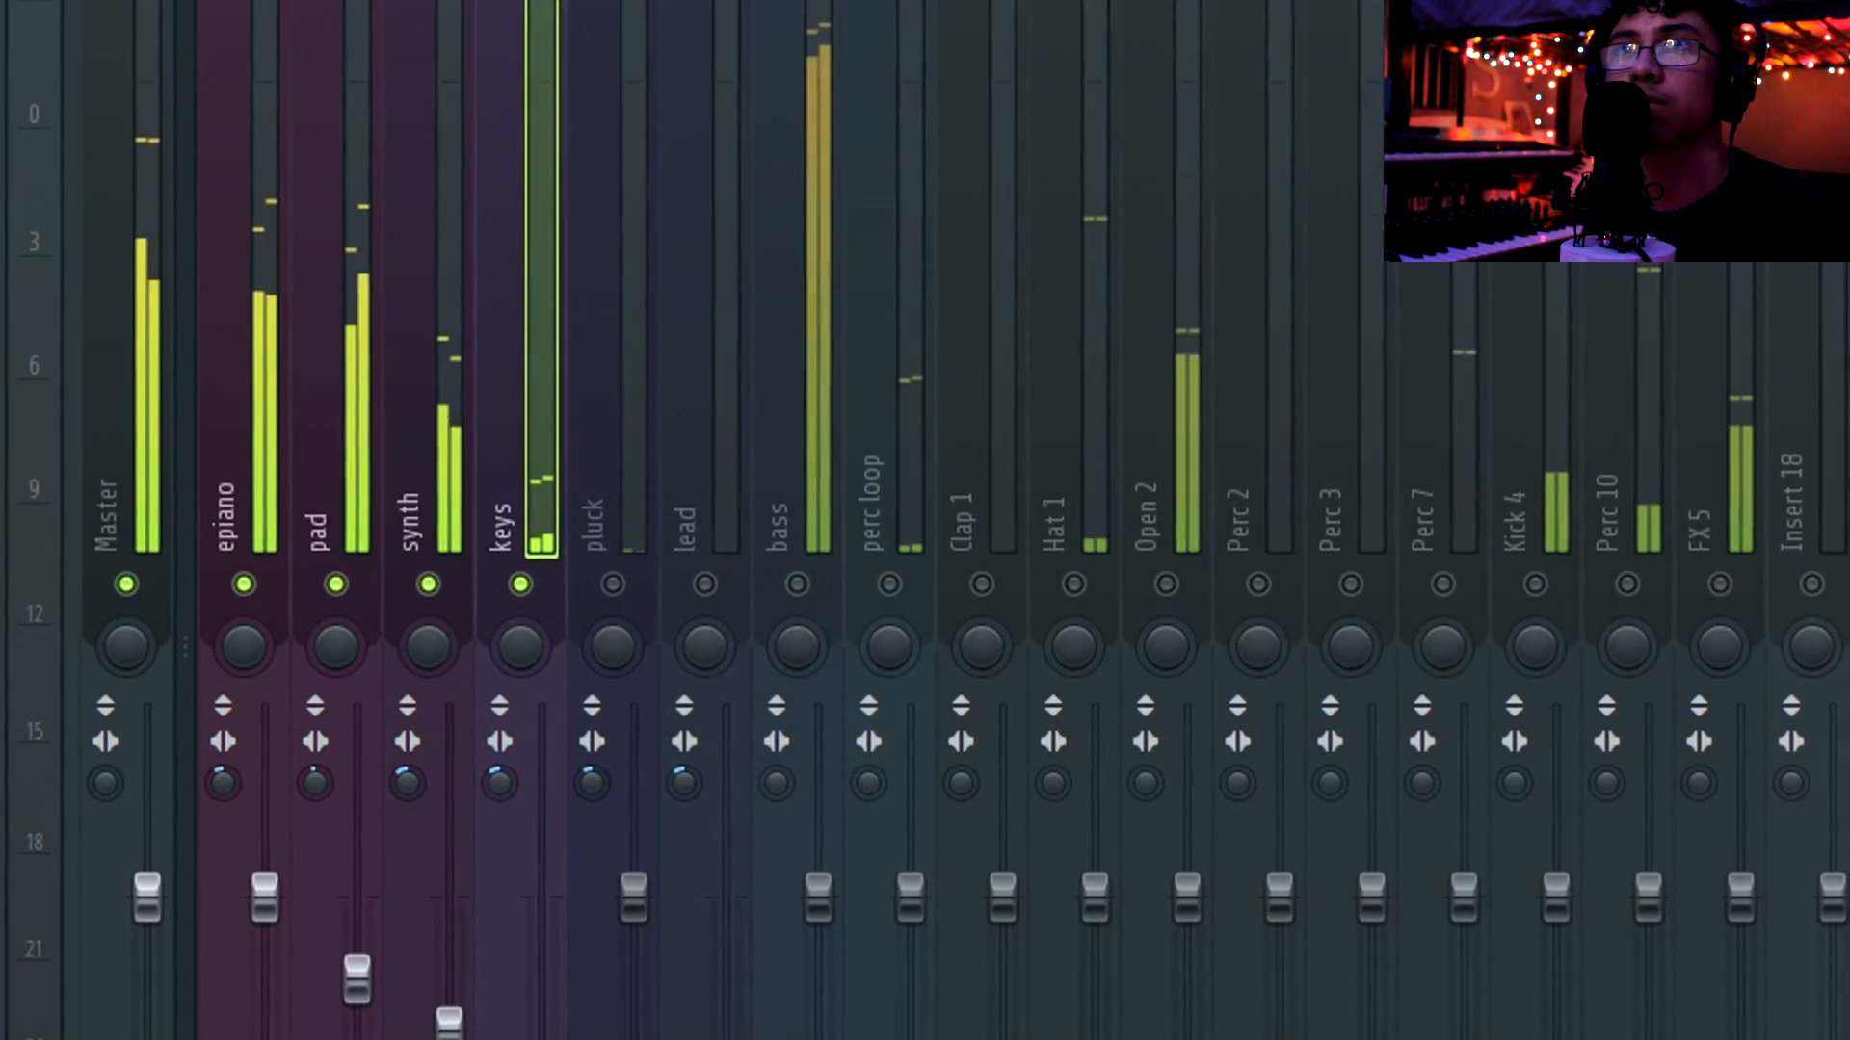
# Bring the pluck and lead tracks into the mix and lower the lead's volume fader further
pyautogui.click(652, 663)
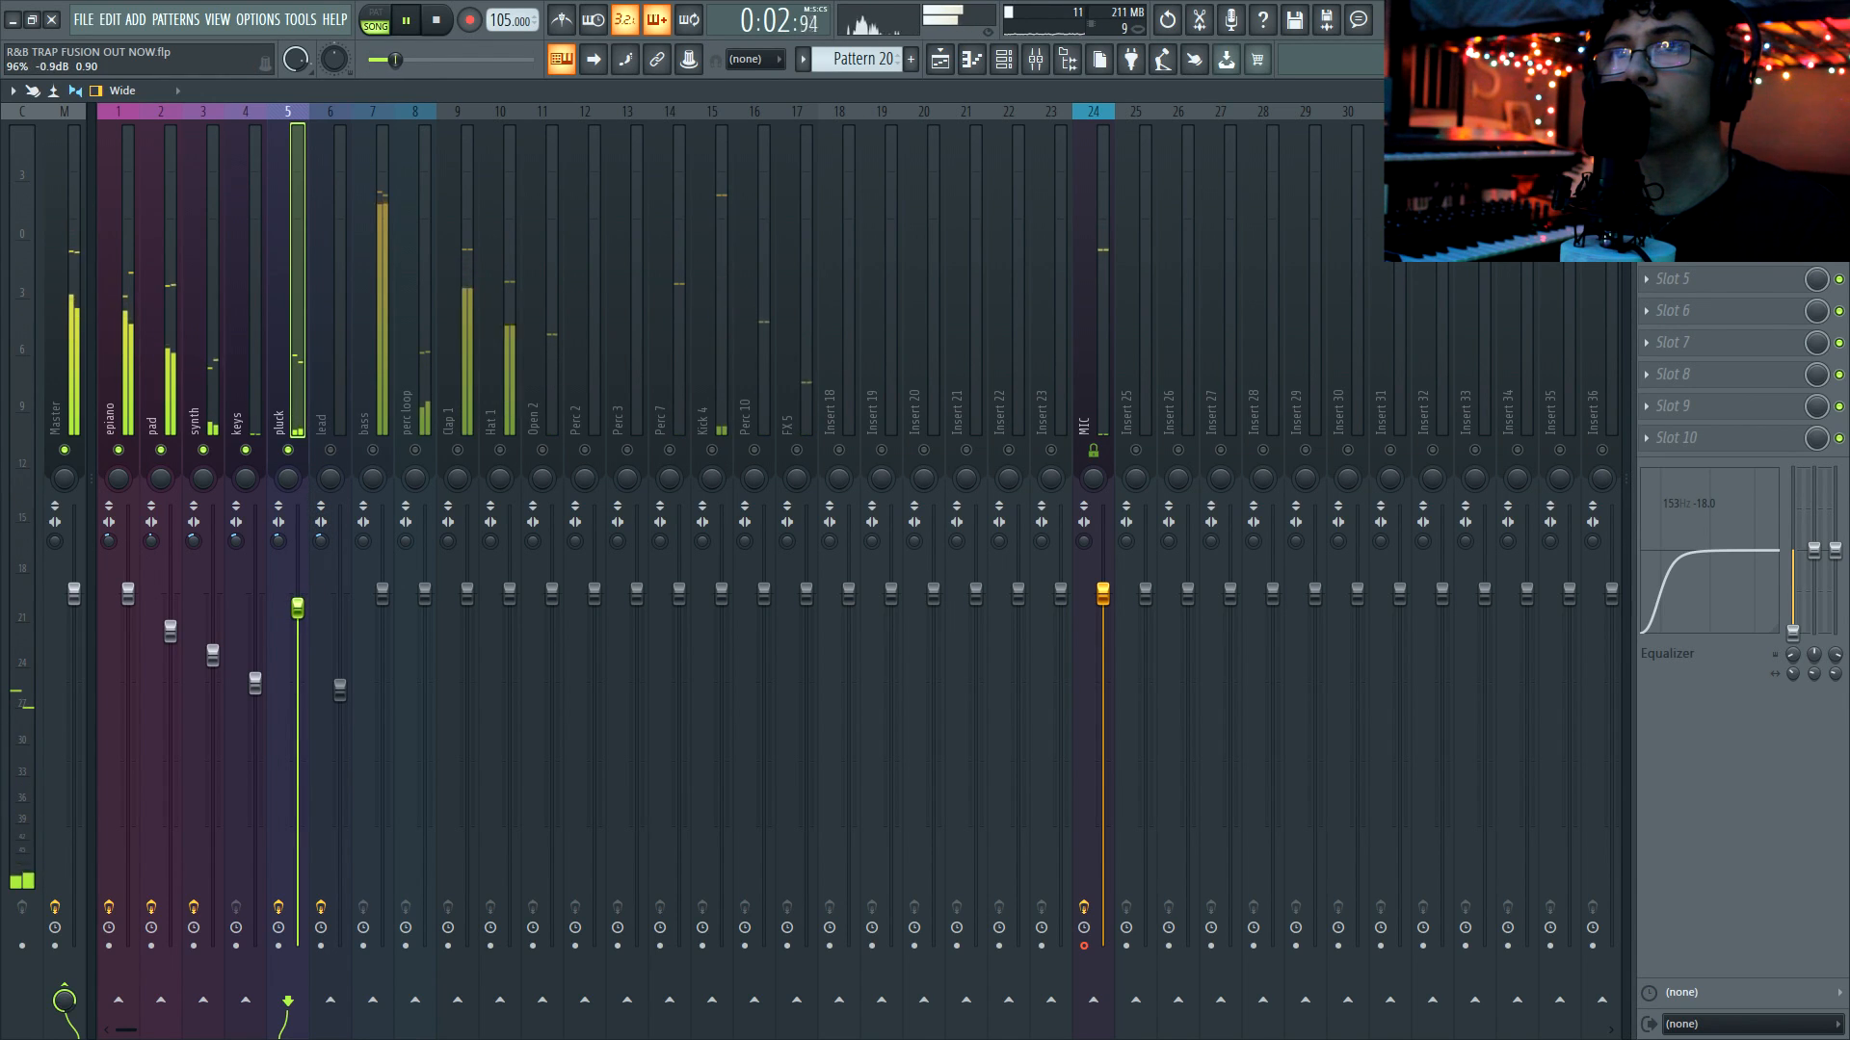
pyautogui.click(327, 381)
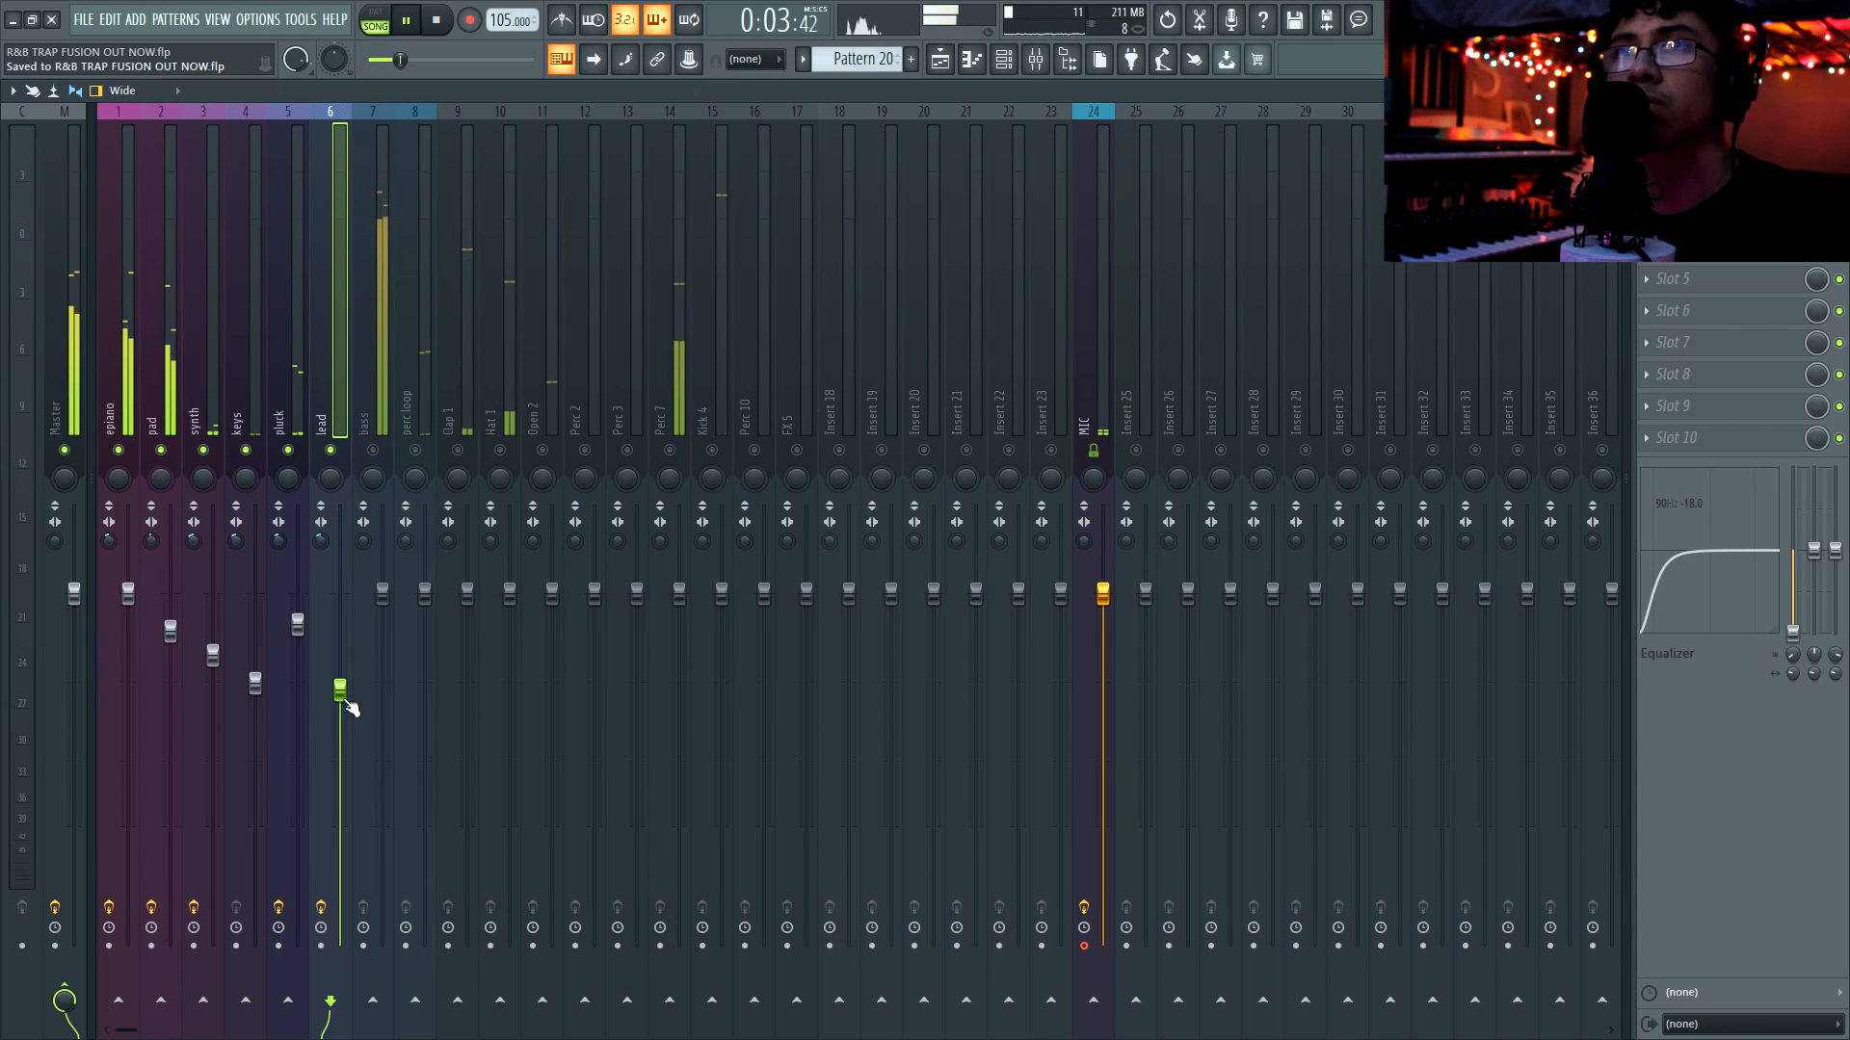
pyautogui.moveTo(342, 699); pyautogui.dragTo(342, 720)
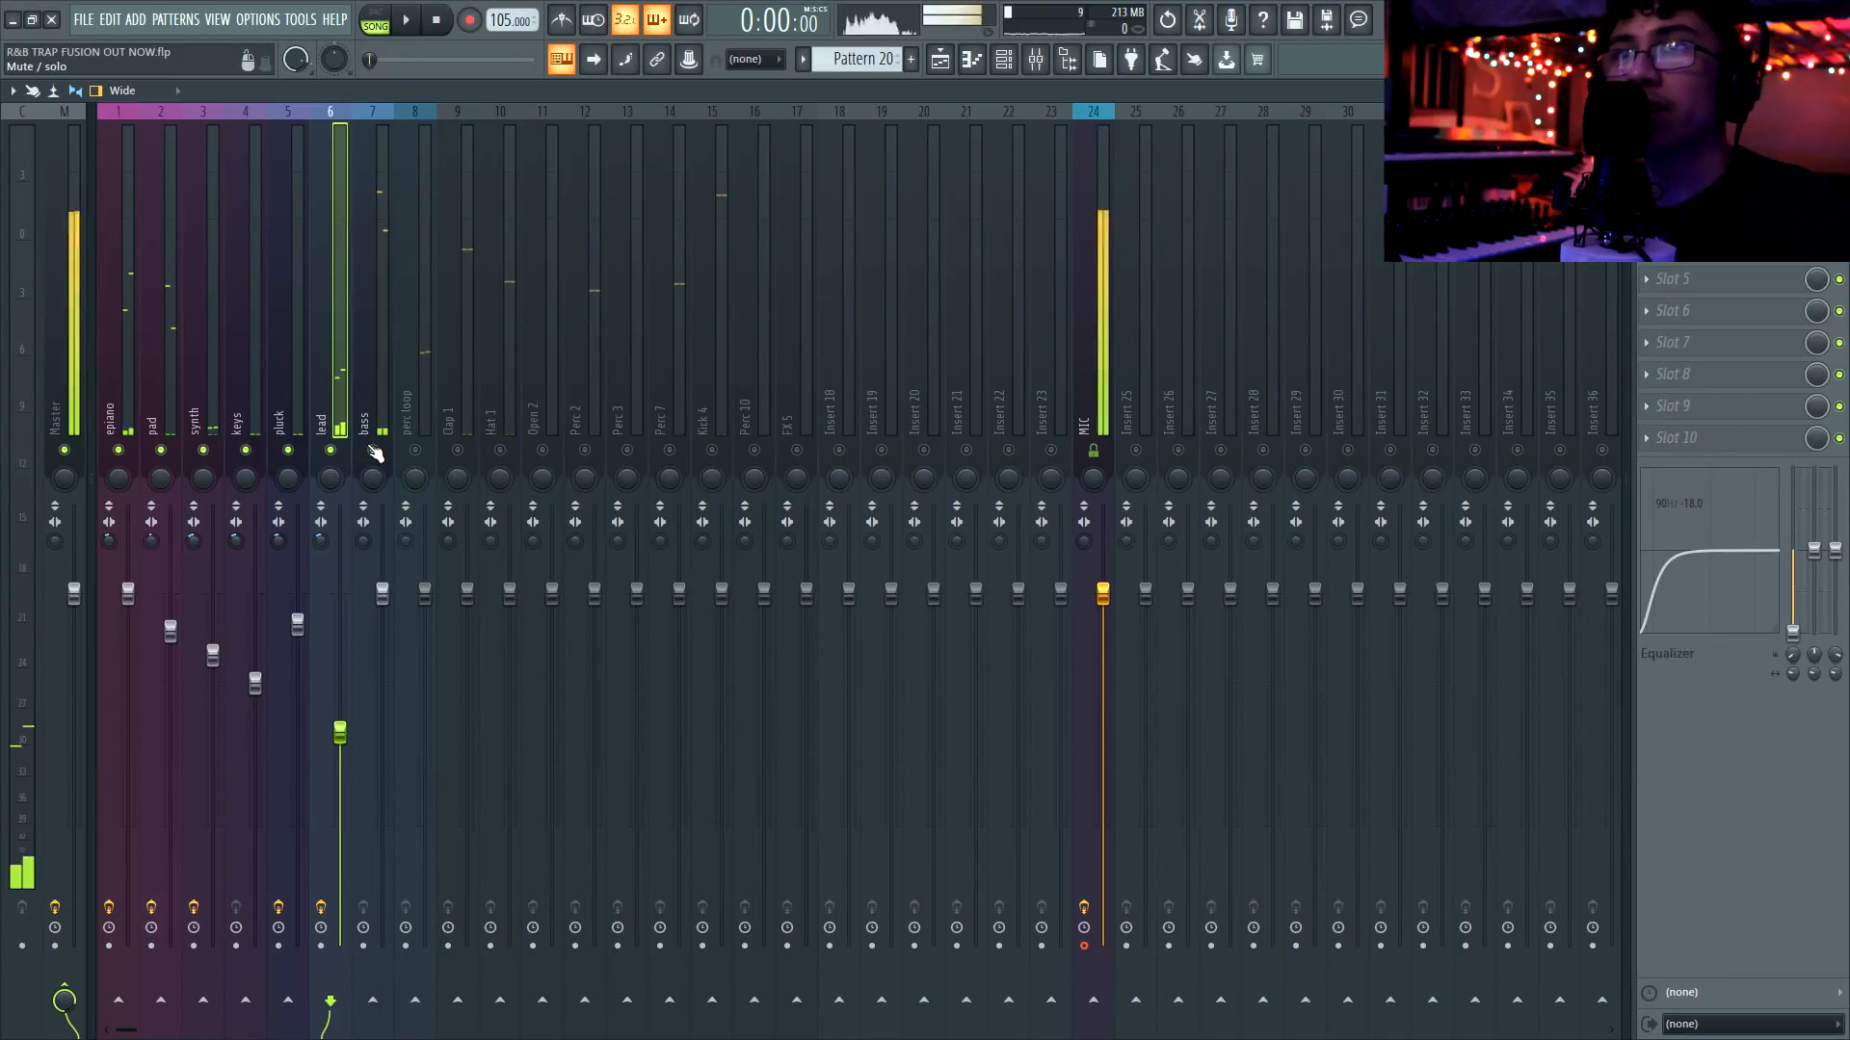
# Cut the bass track's high shelf to -18 with the mixer equalizer
pyautogui.click(374, 389)
pyautogui.press('space')
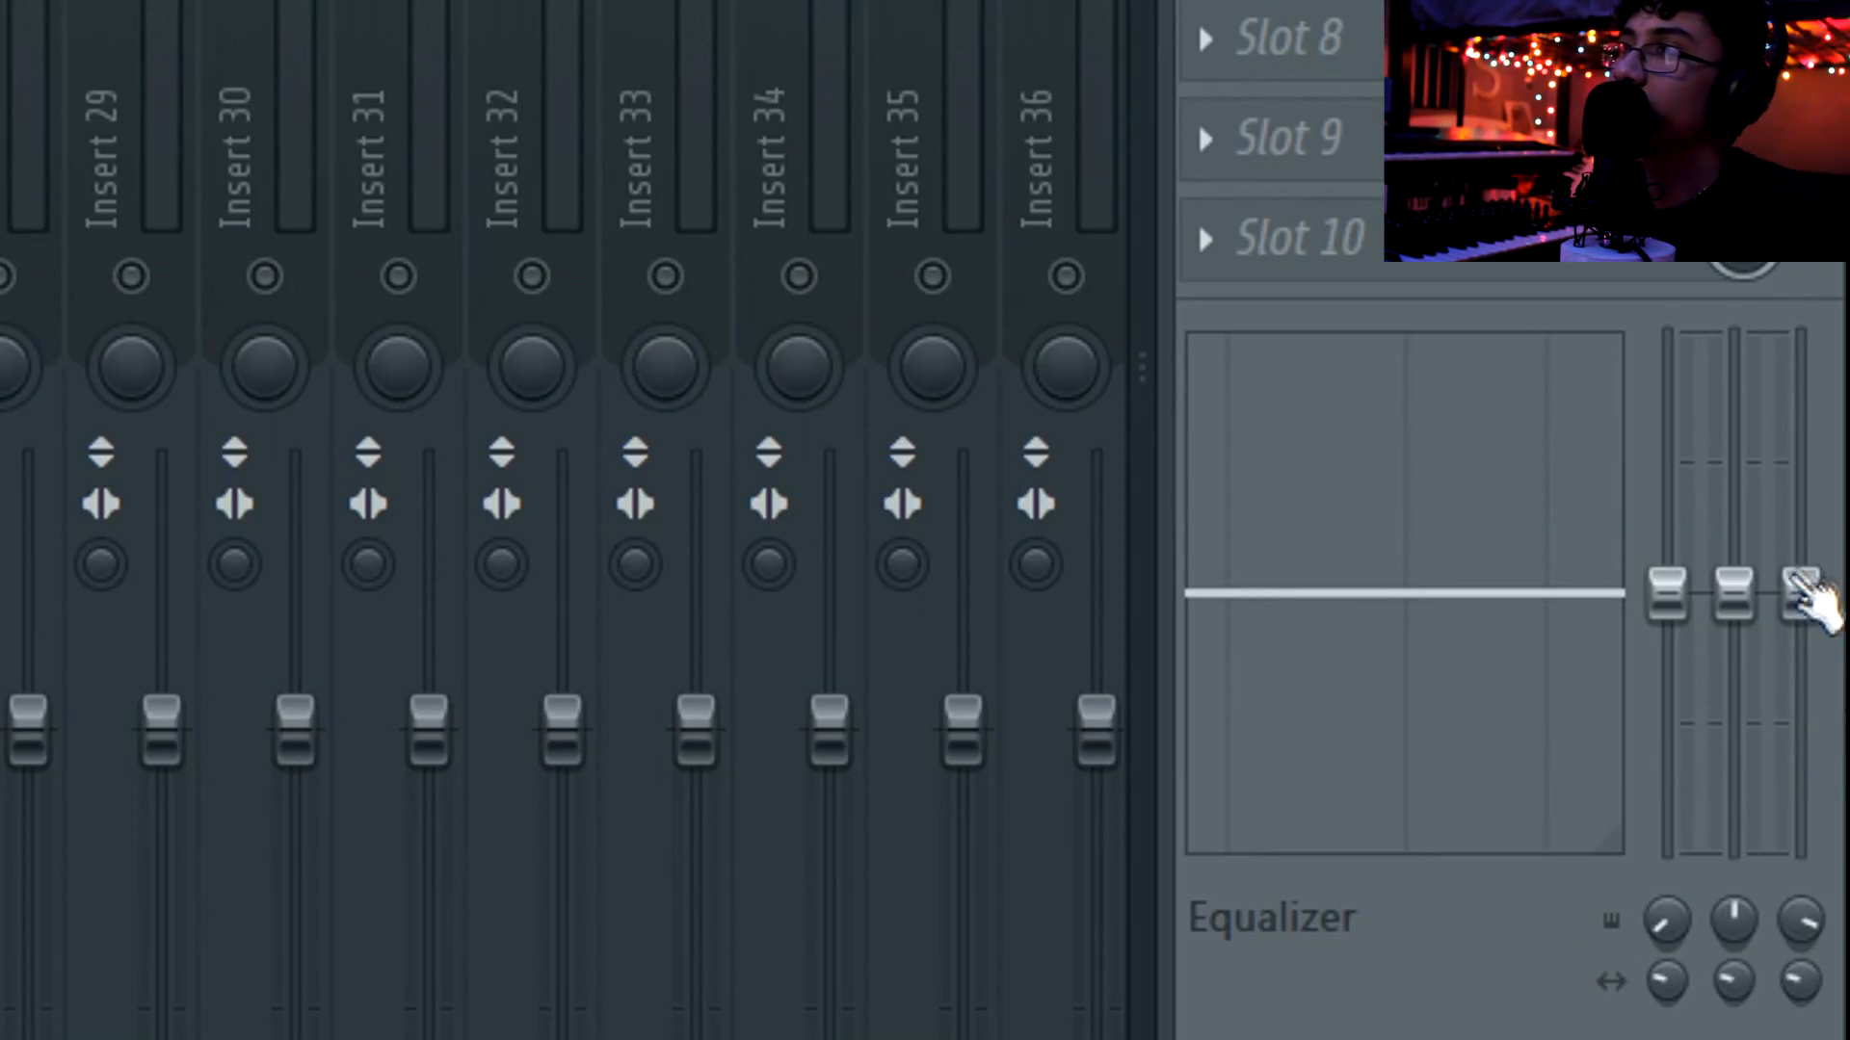
pyautogui.moveTo(1801, 587); pyautogui.dragTo(1801, 848)
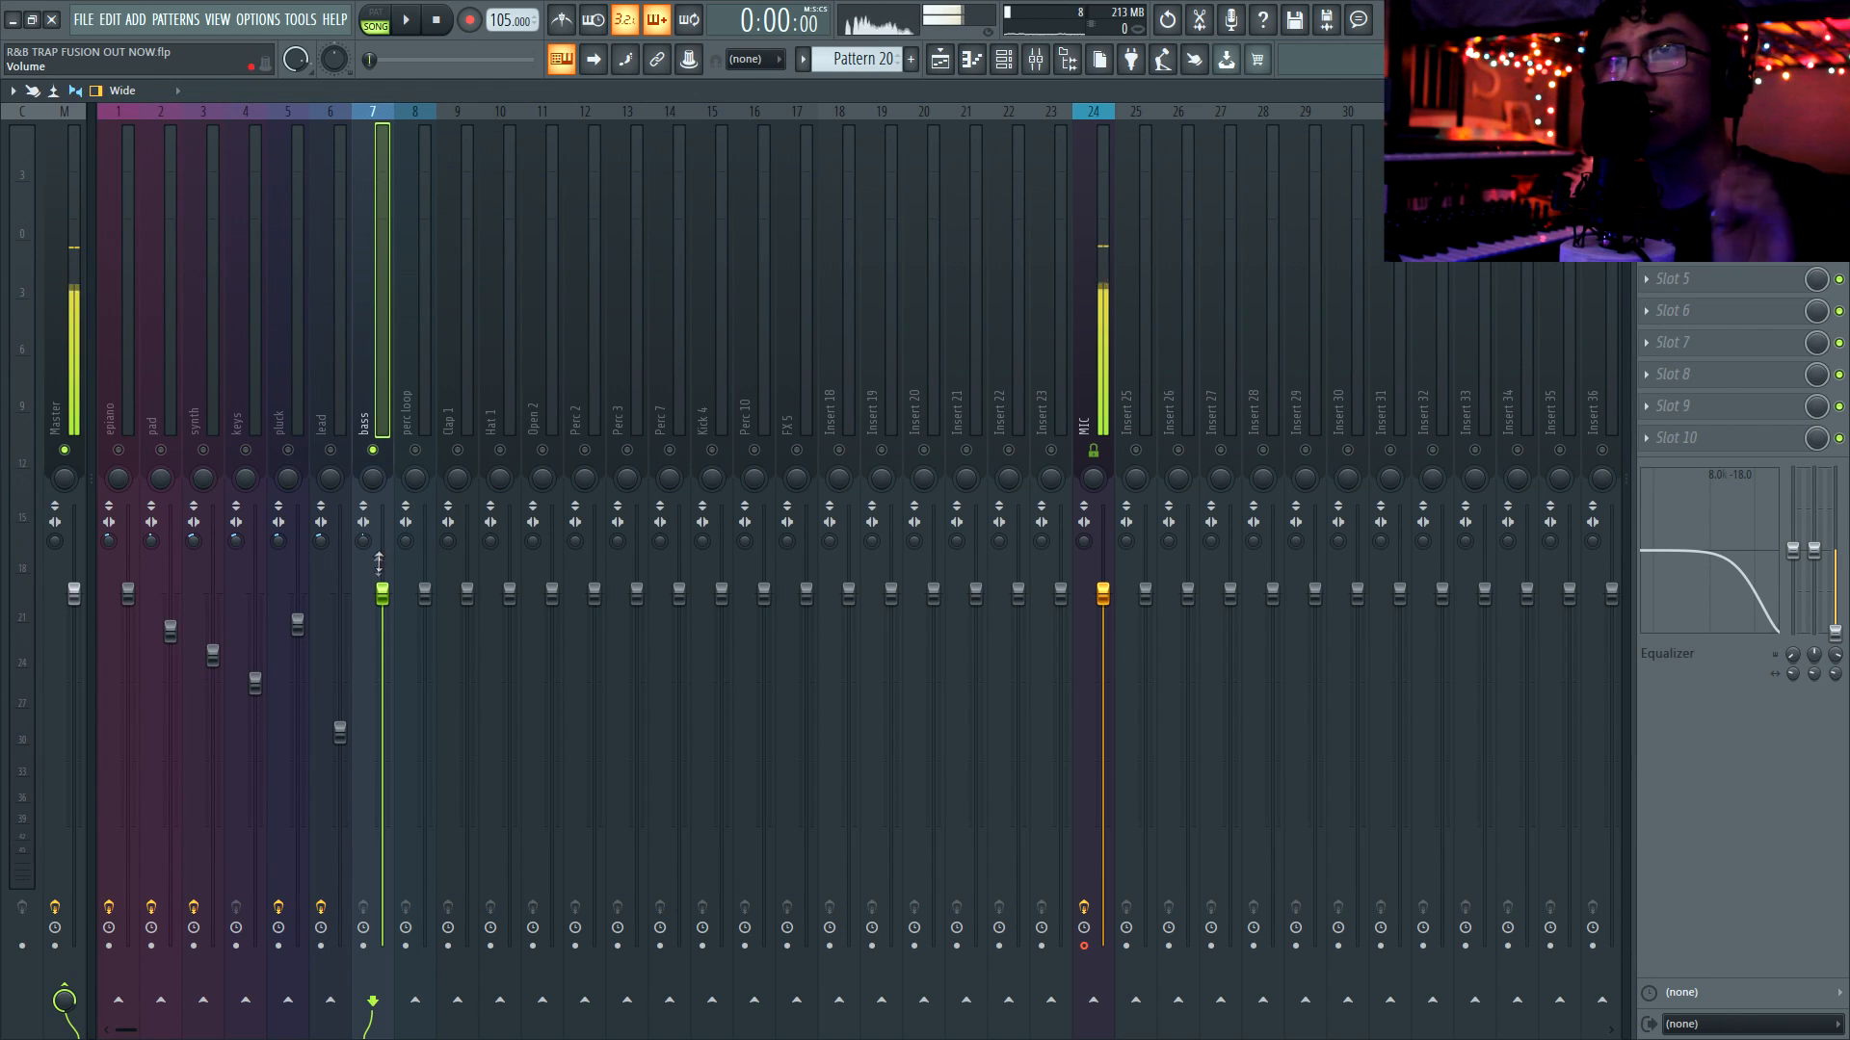
# Lower the bass track's volume fader during playback and bring the melodic tracks back in
pyautogui.press('space')
pyautogui.moveTo(384, 597); pyautogui.dragTo(383, 647)
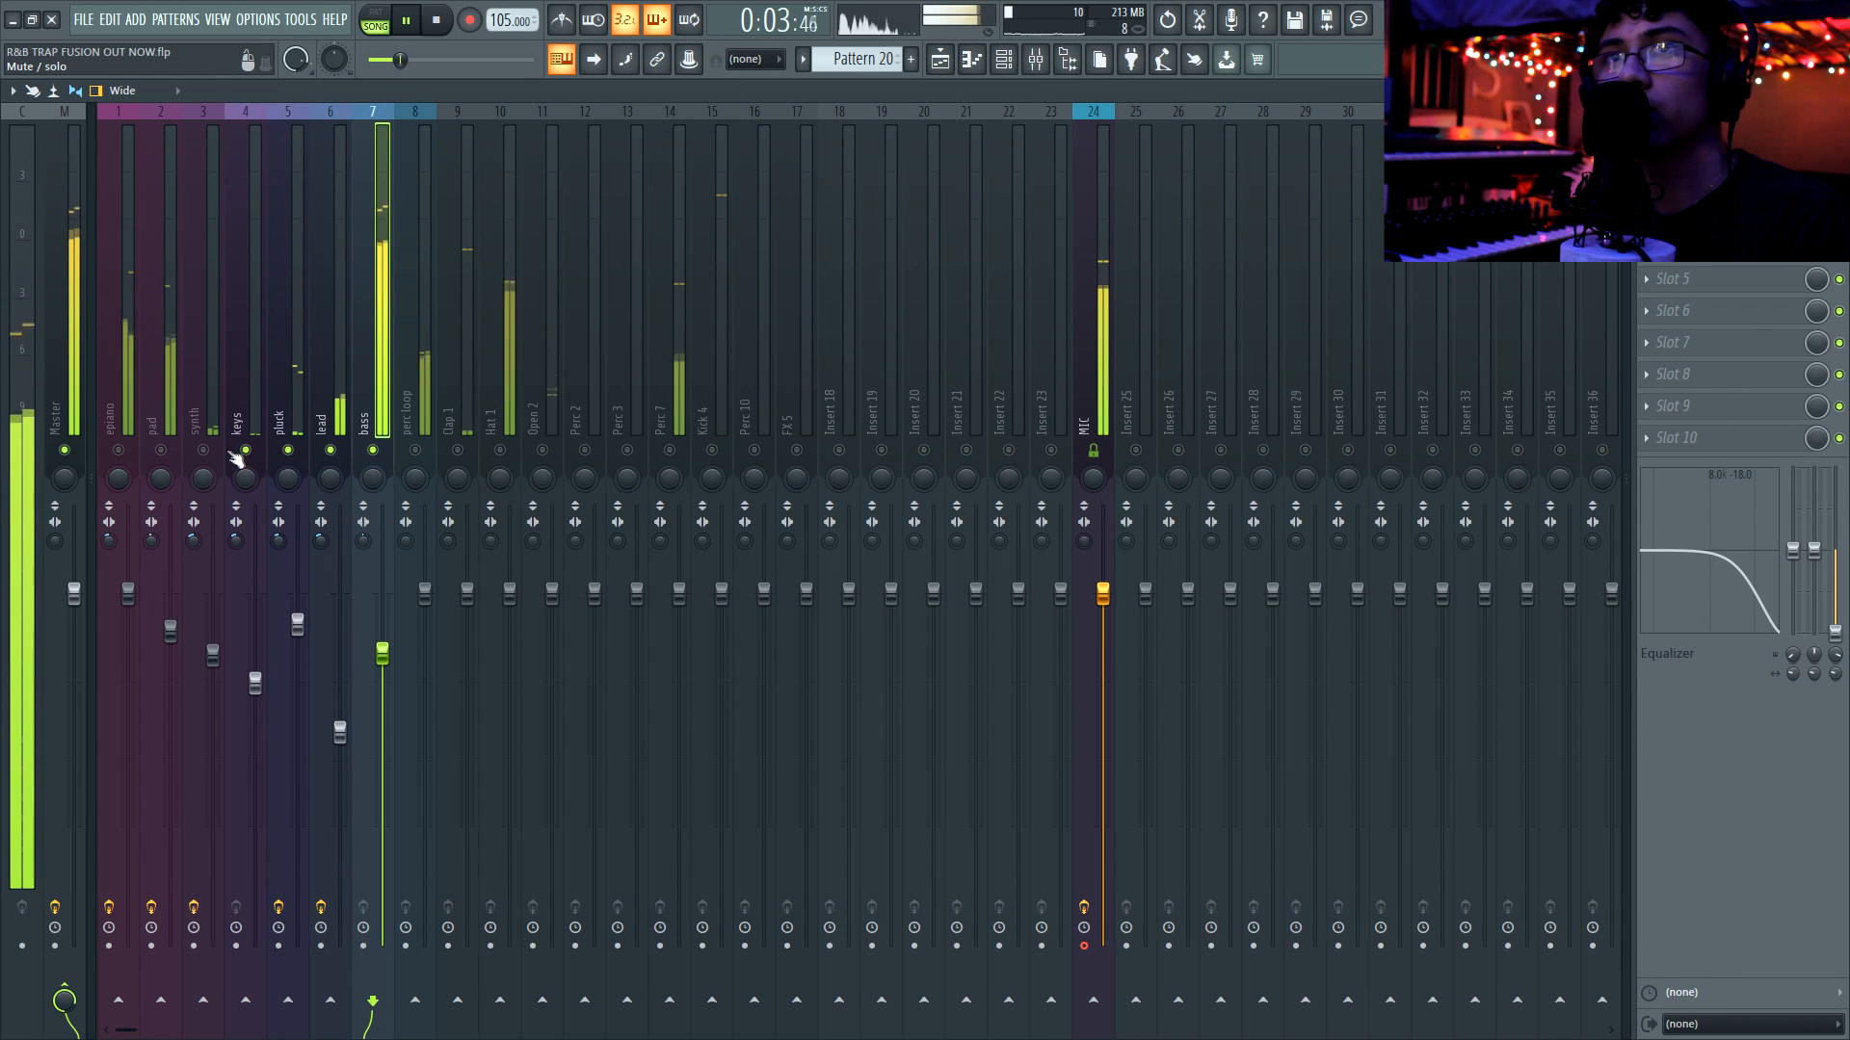
pyautogui.click(119, 451)
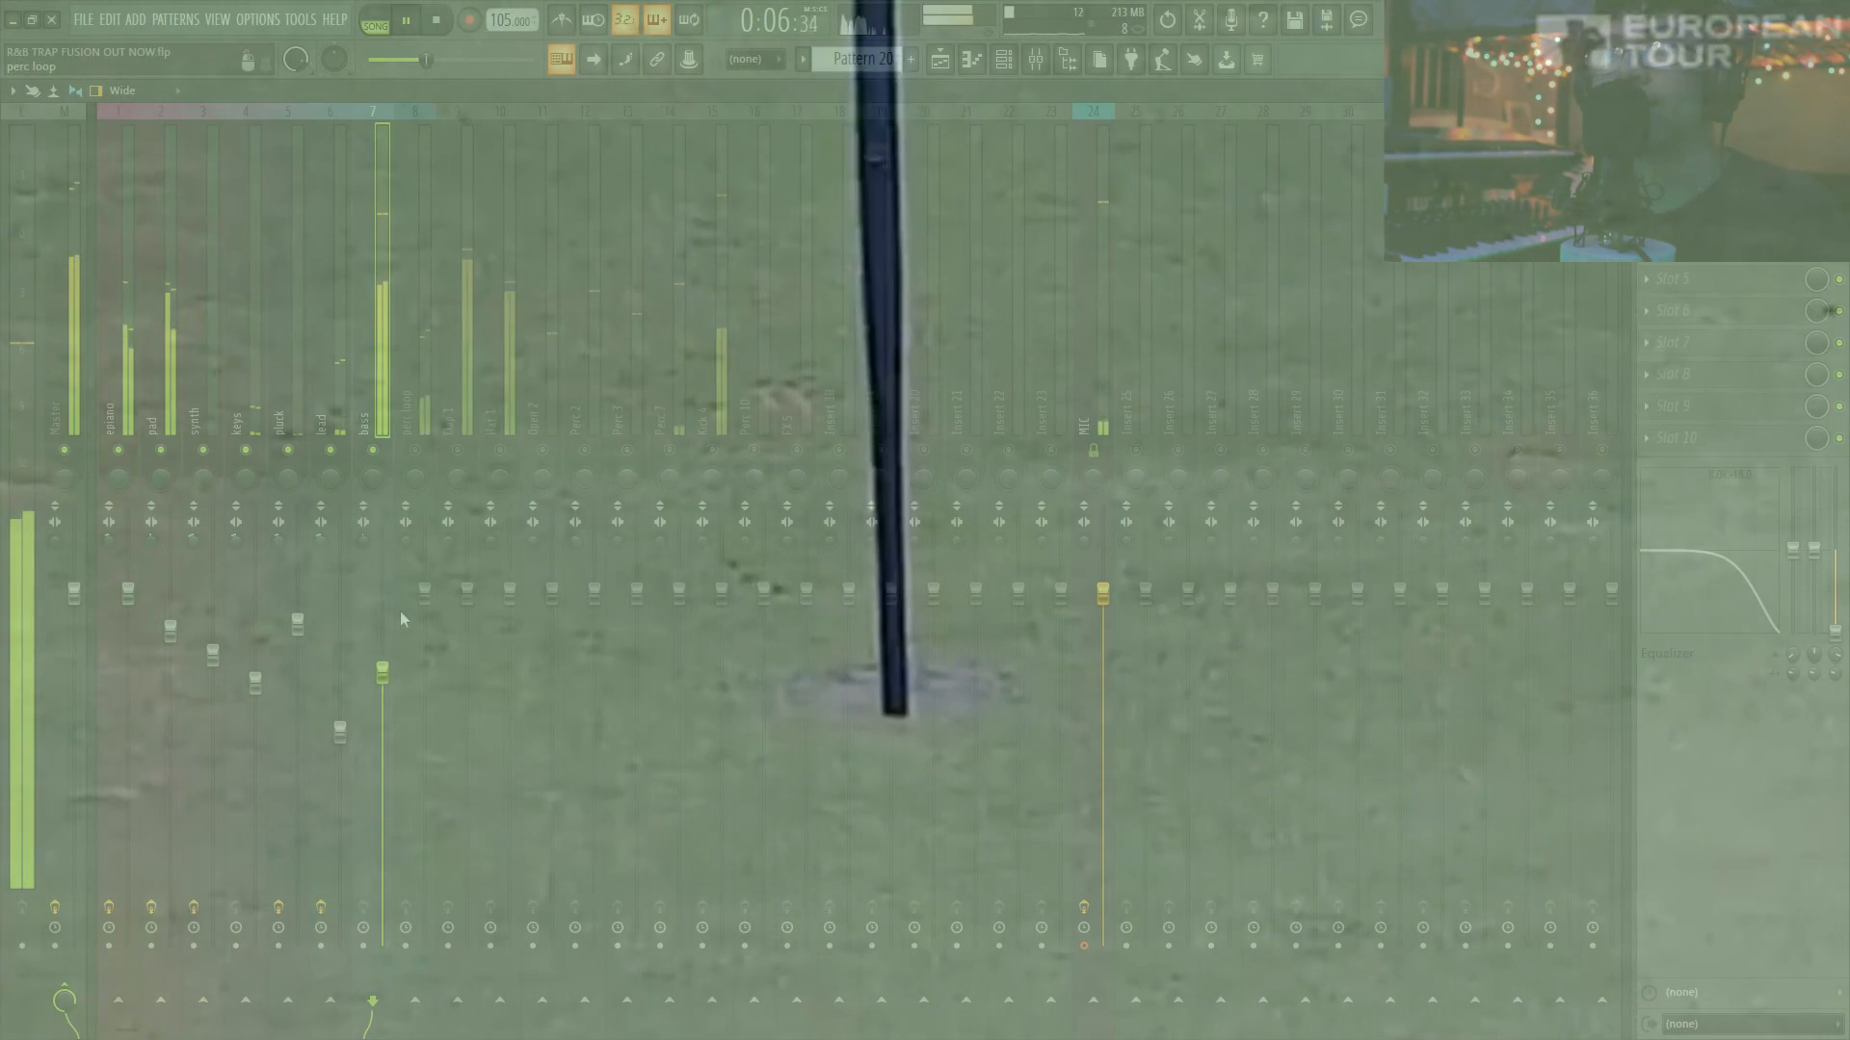
# Audition the perc loop track in the mix and in solo
pyautogui.press('space')
pyautogui.click(424, 431)
pyautogui.press('space')
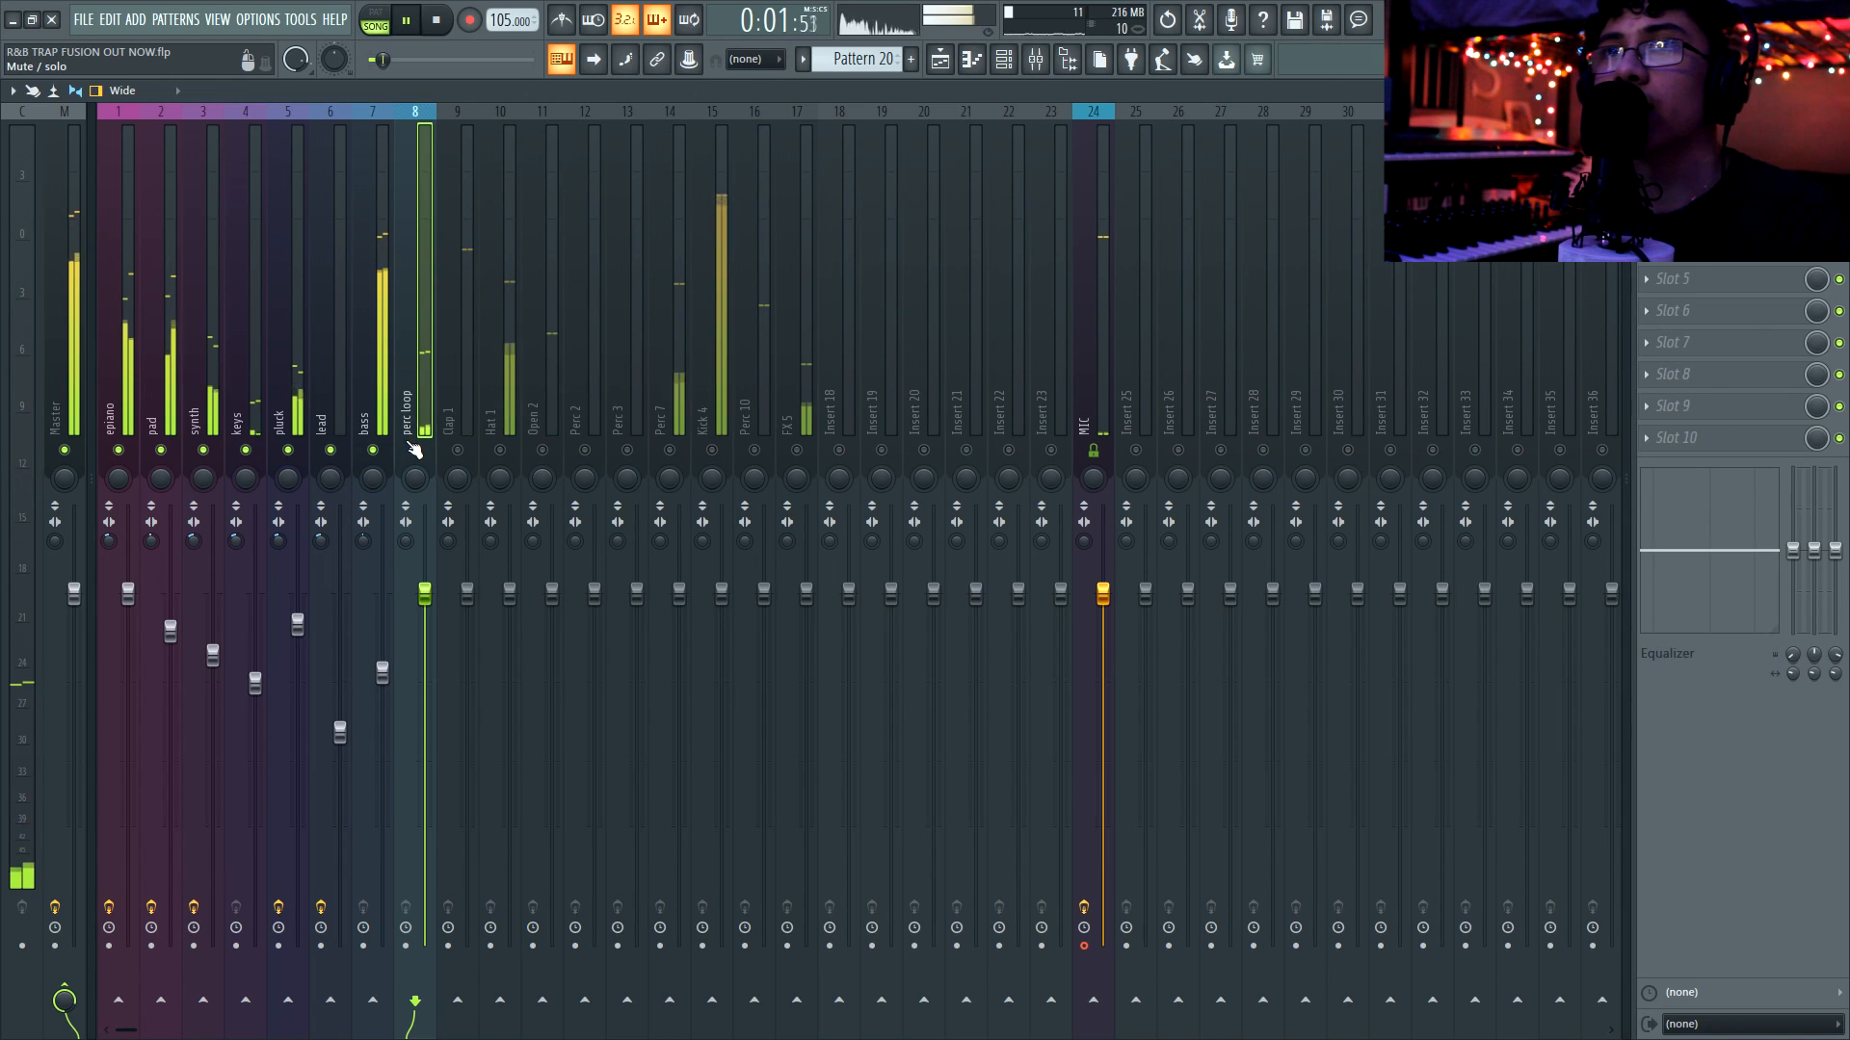
pyautogui.rightClick(415, 450)
pyautogui.press('space')
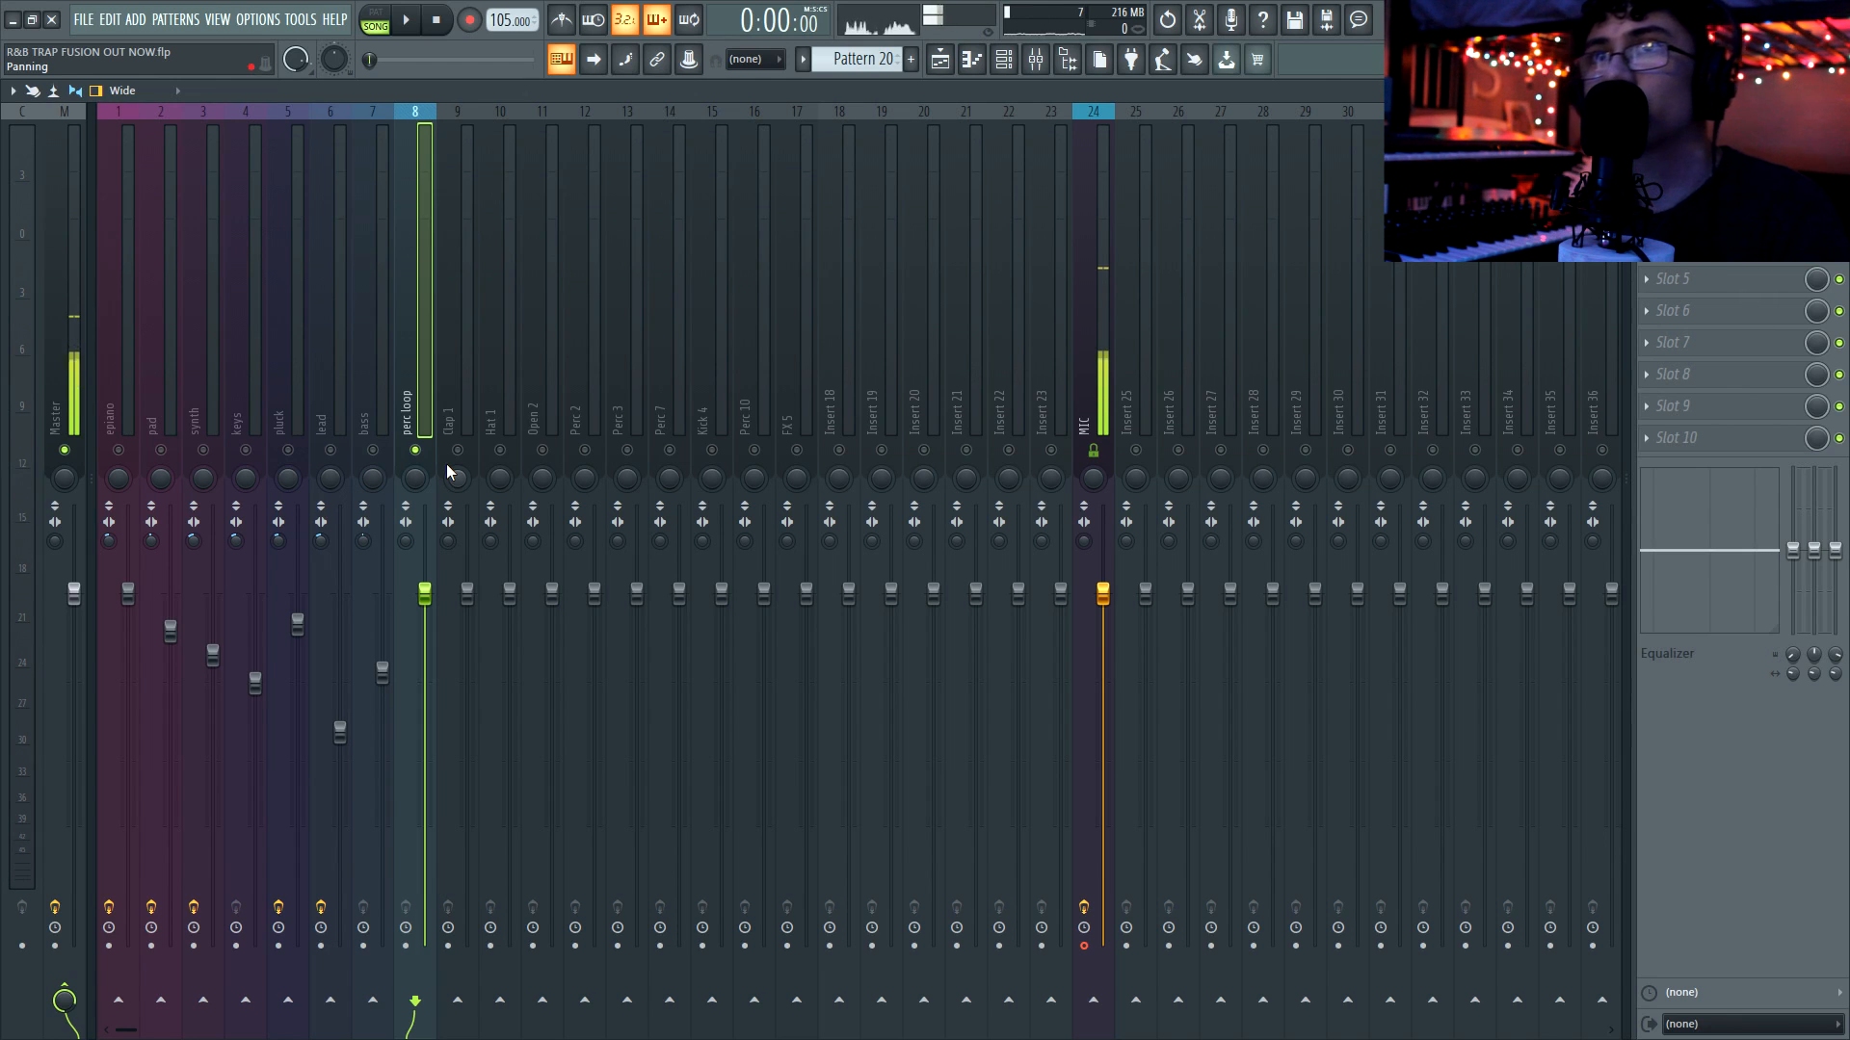
# Add Fruity Parametric EQ 2 to the perc loop's first effect slot, raising the low cut to about 100 Hz and lowering the high cut
pyautogui.click(1646, 152)
pyautogui.moveTo(1673, 167)
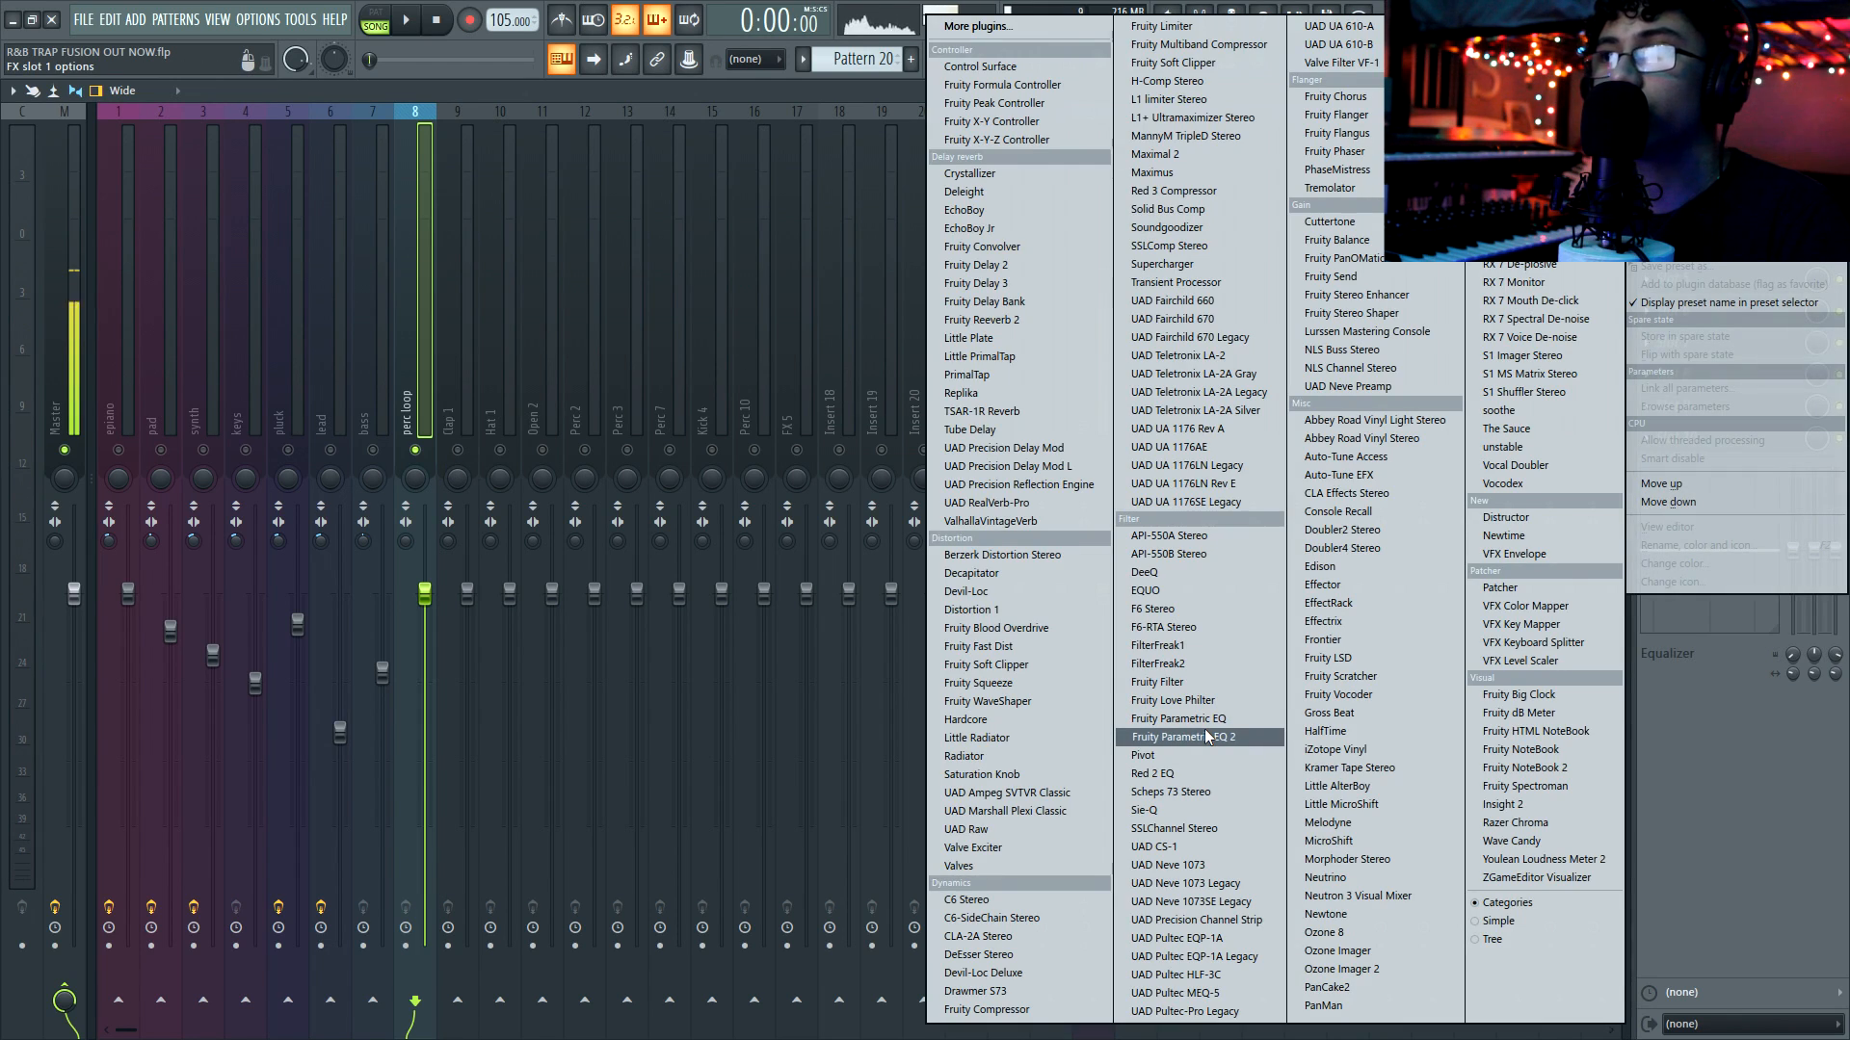
pyautogui.click(1205, 736)
pyautogui.moveTo(157, 381); pyautogui.dragTo(341, 384)
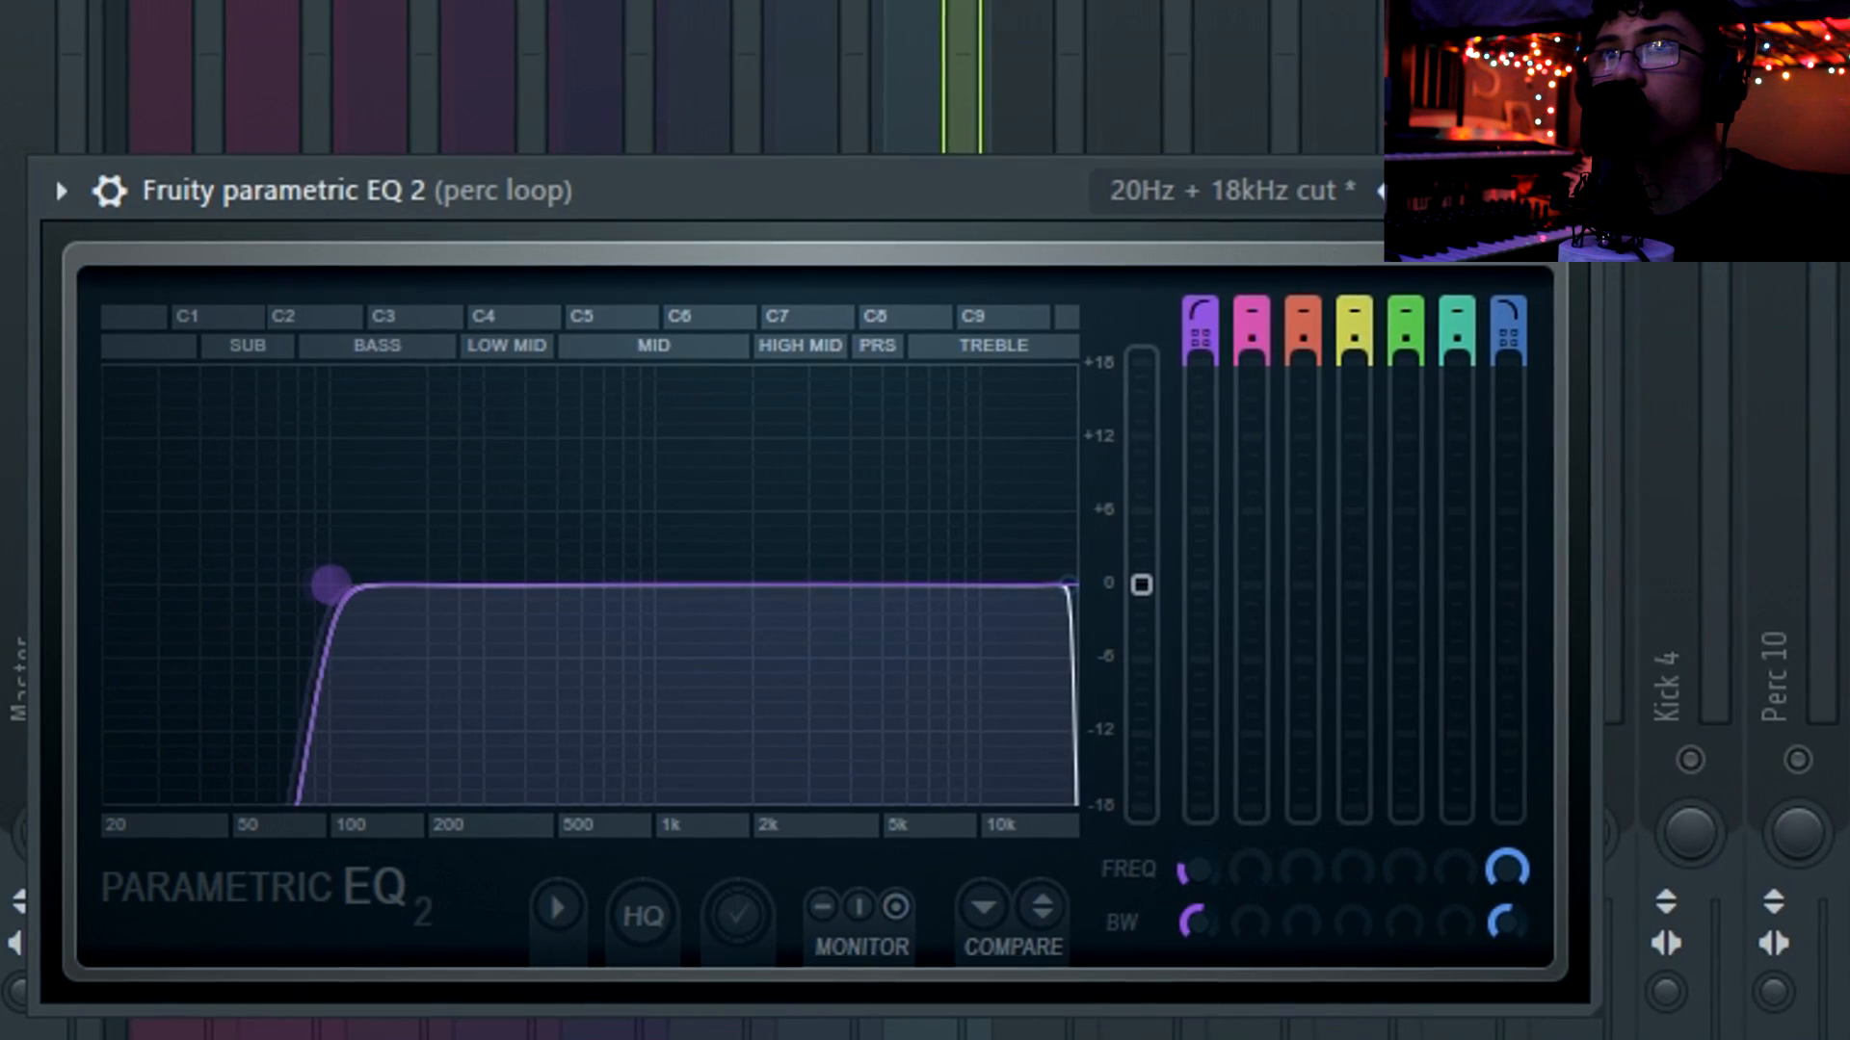
pyautogui.moveTo(1087, 575); pyautogui.dragTo(896, 576)
pyautogui.moveTo(715, 558); pyautogui.dragTo(794, 558)
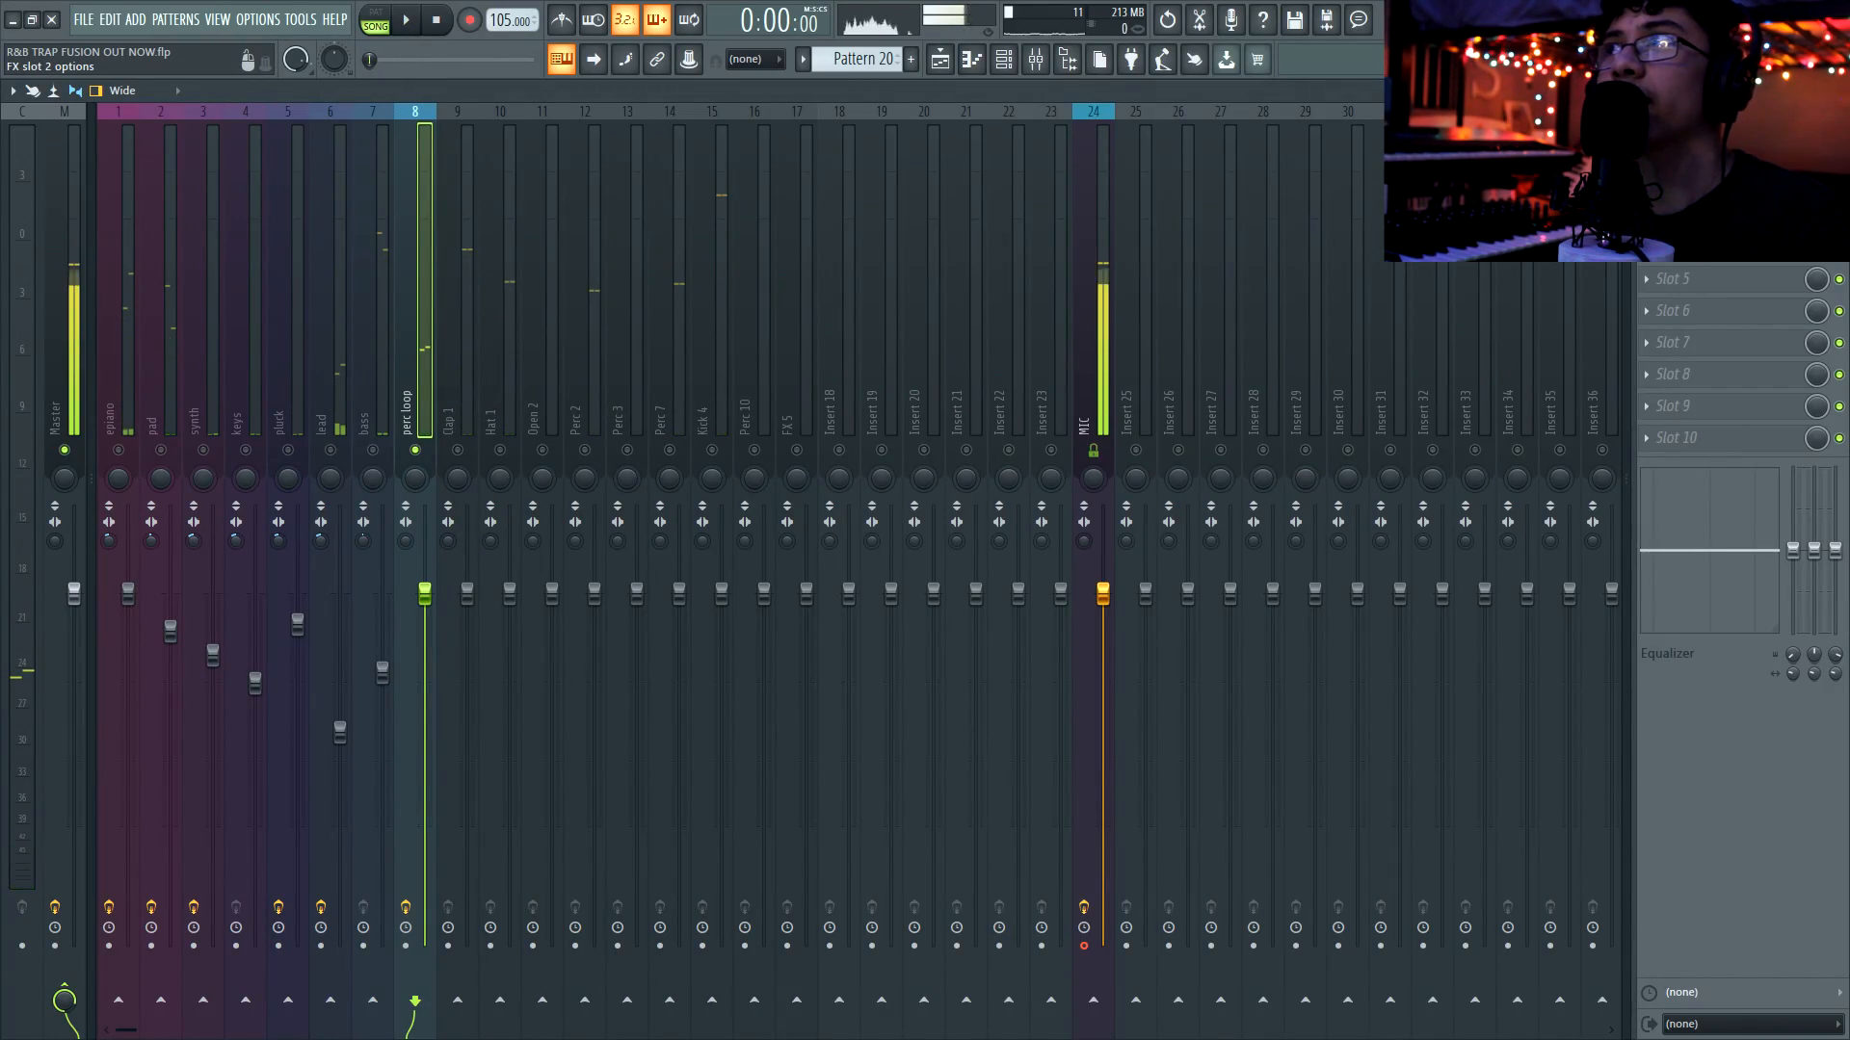
# Add the PanMan auto-panner to the perc loop's second effect slot
pyautogui.click(1647, 184)
pyautogui.moveTo(1667, 204)
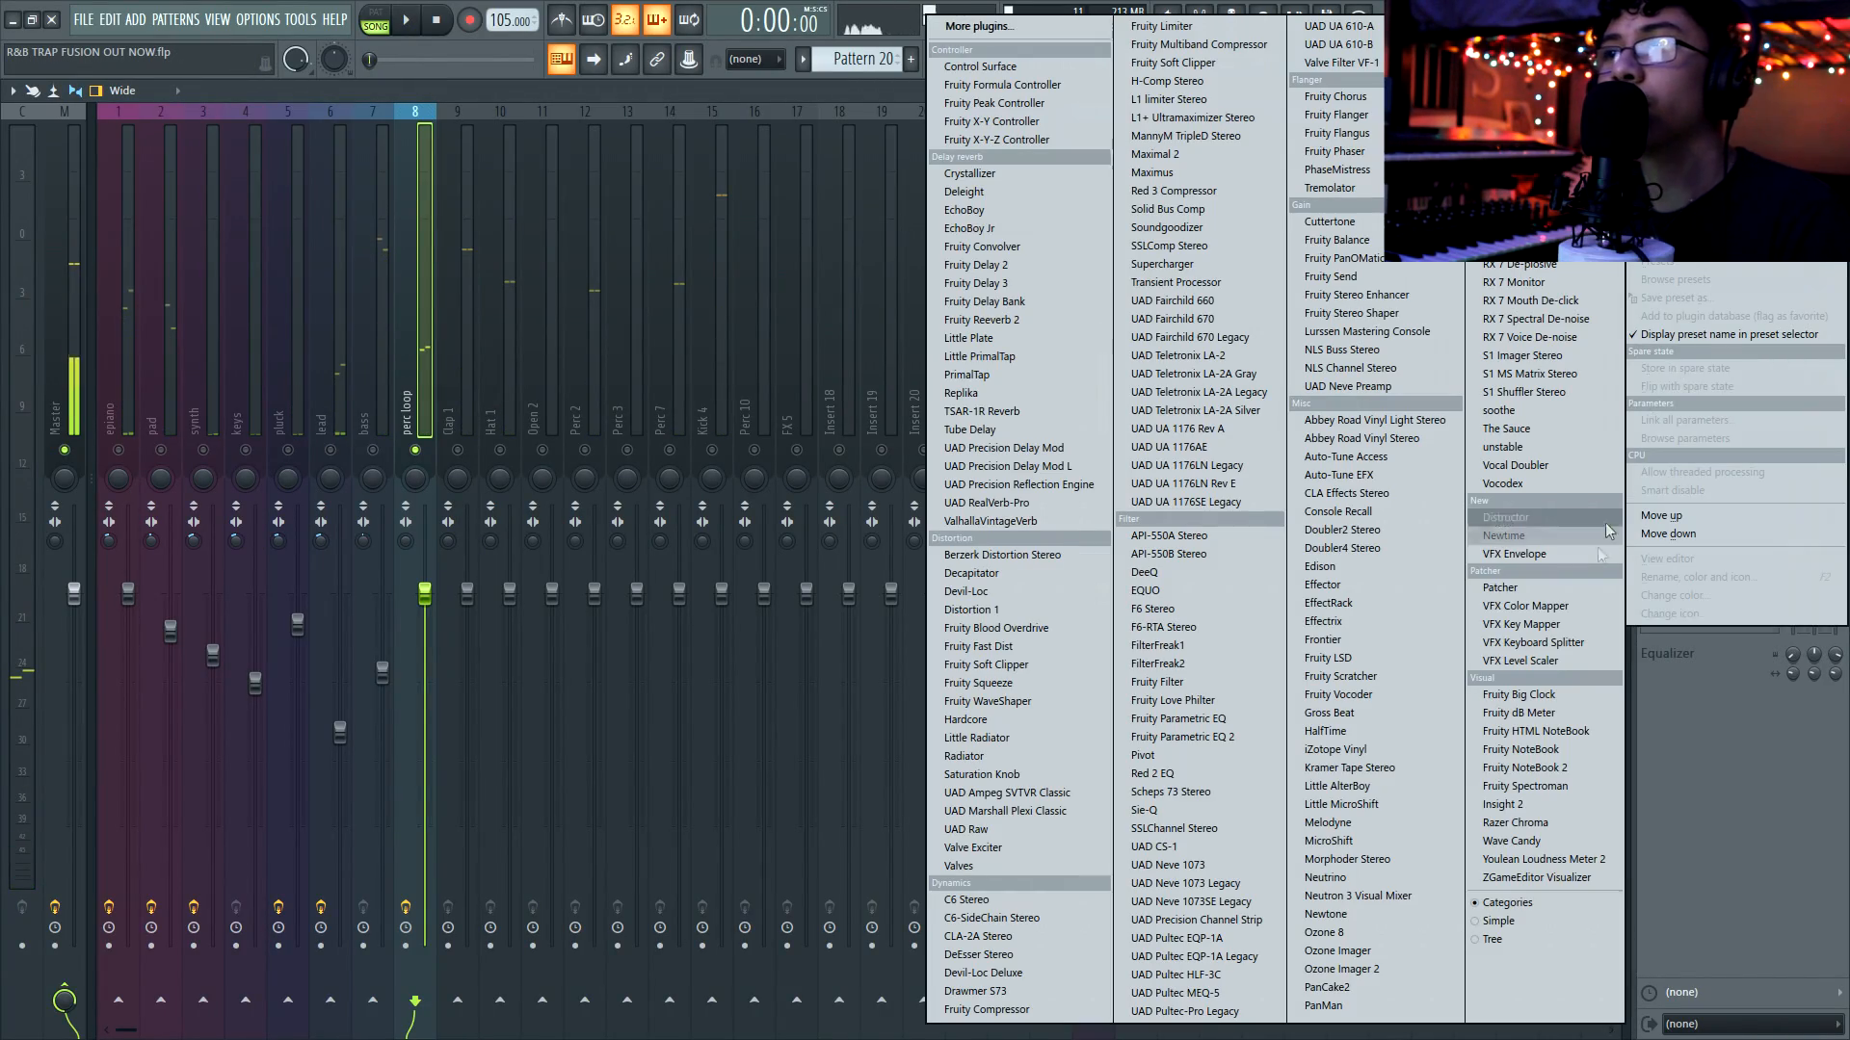
pyautogui.click(1323, 1006)
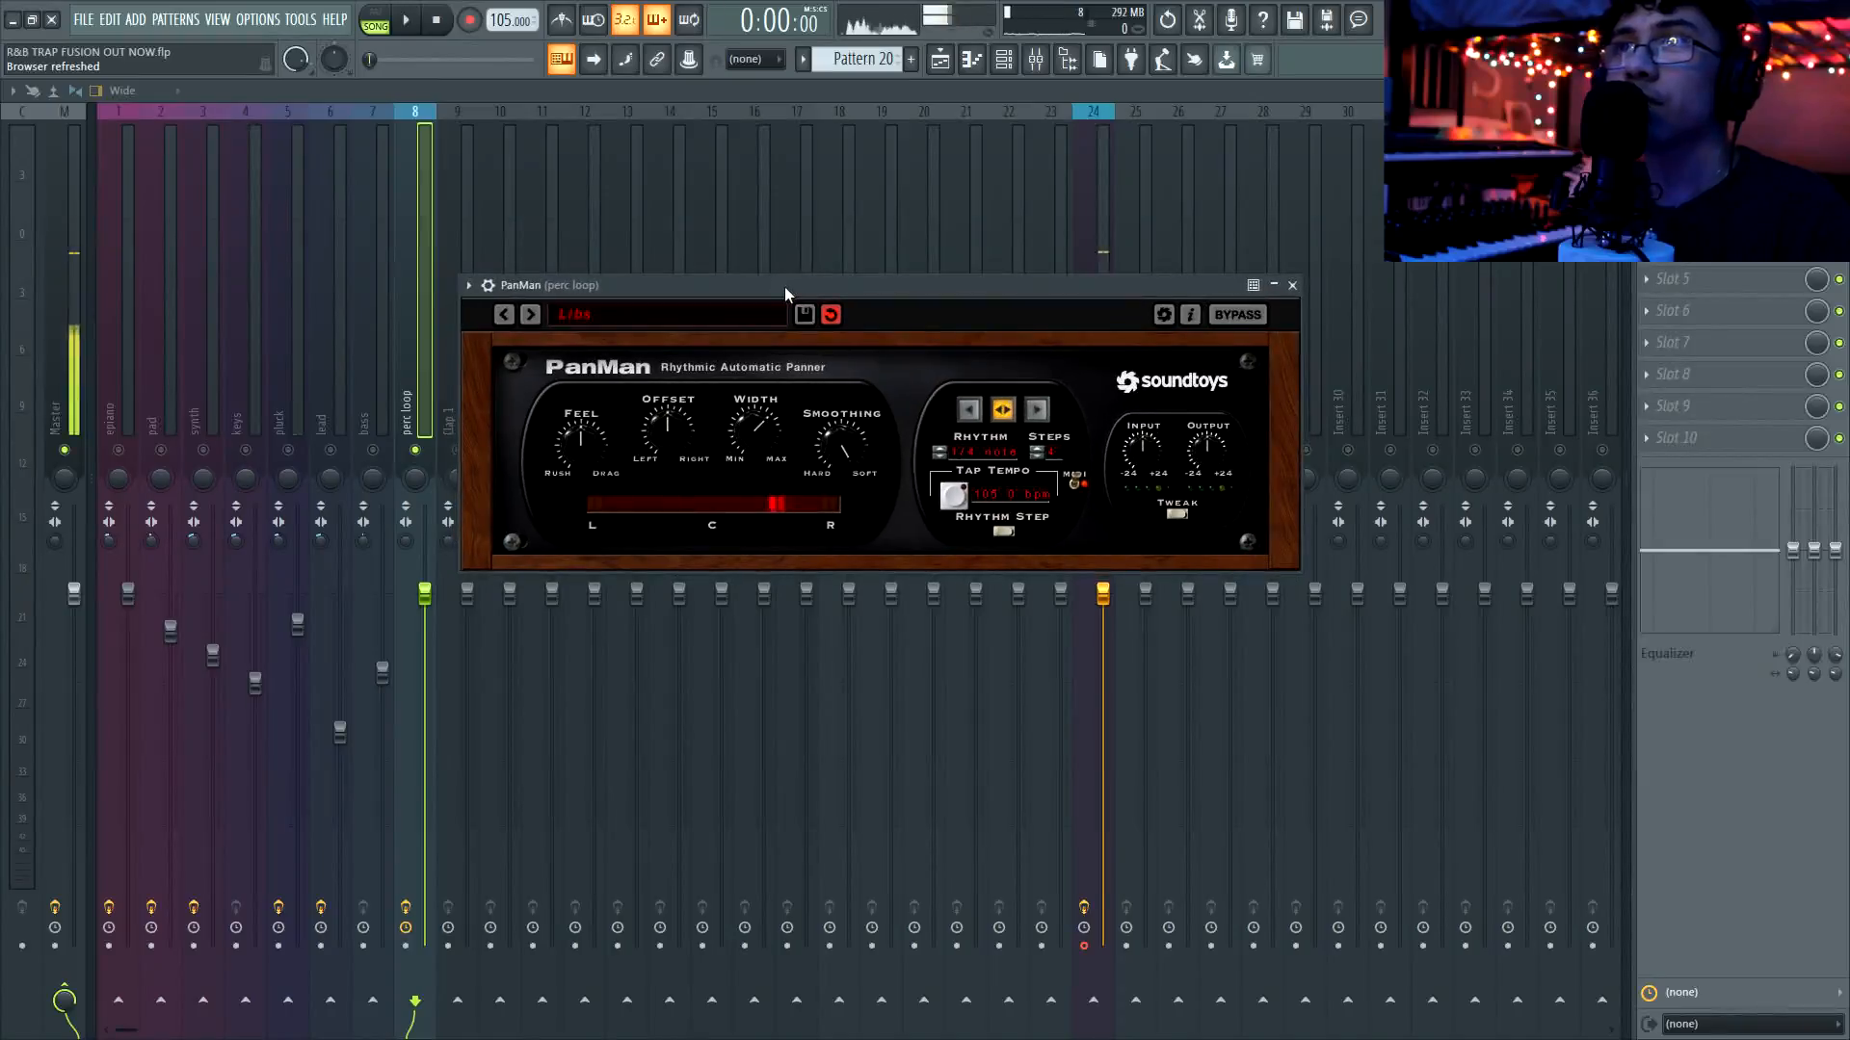
pyautogui.moveTo(784, 286); pyautogui.dragTo(792, 299)
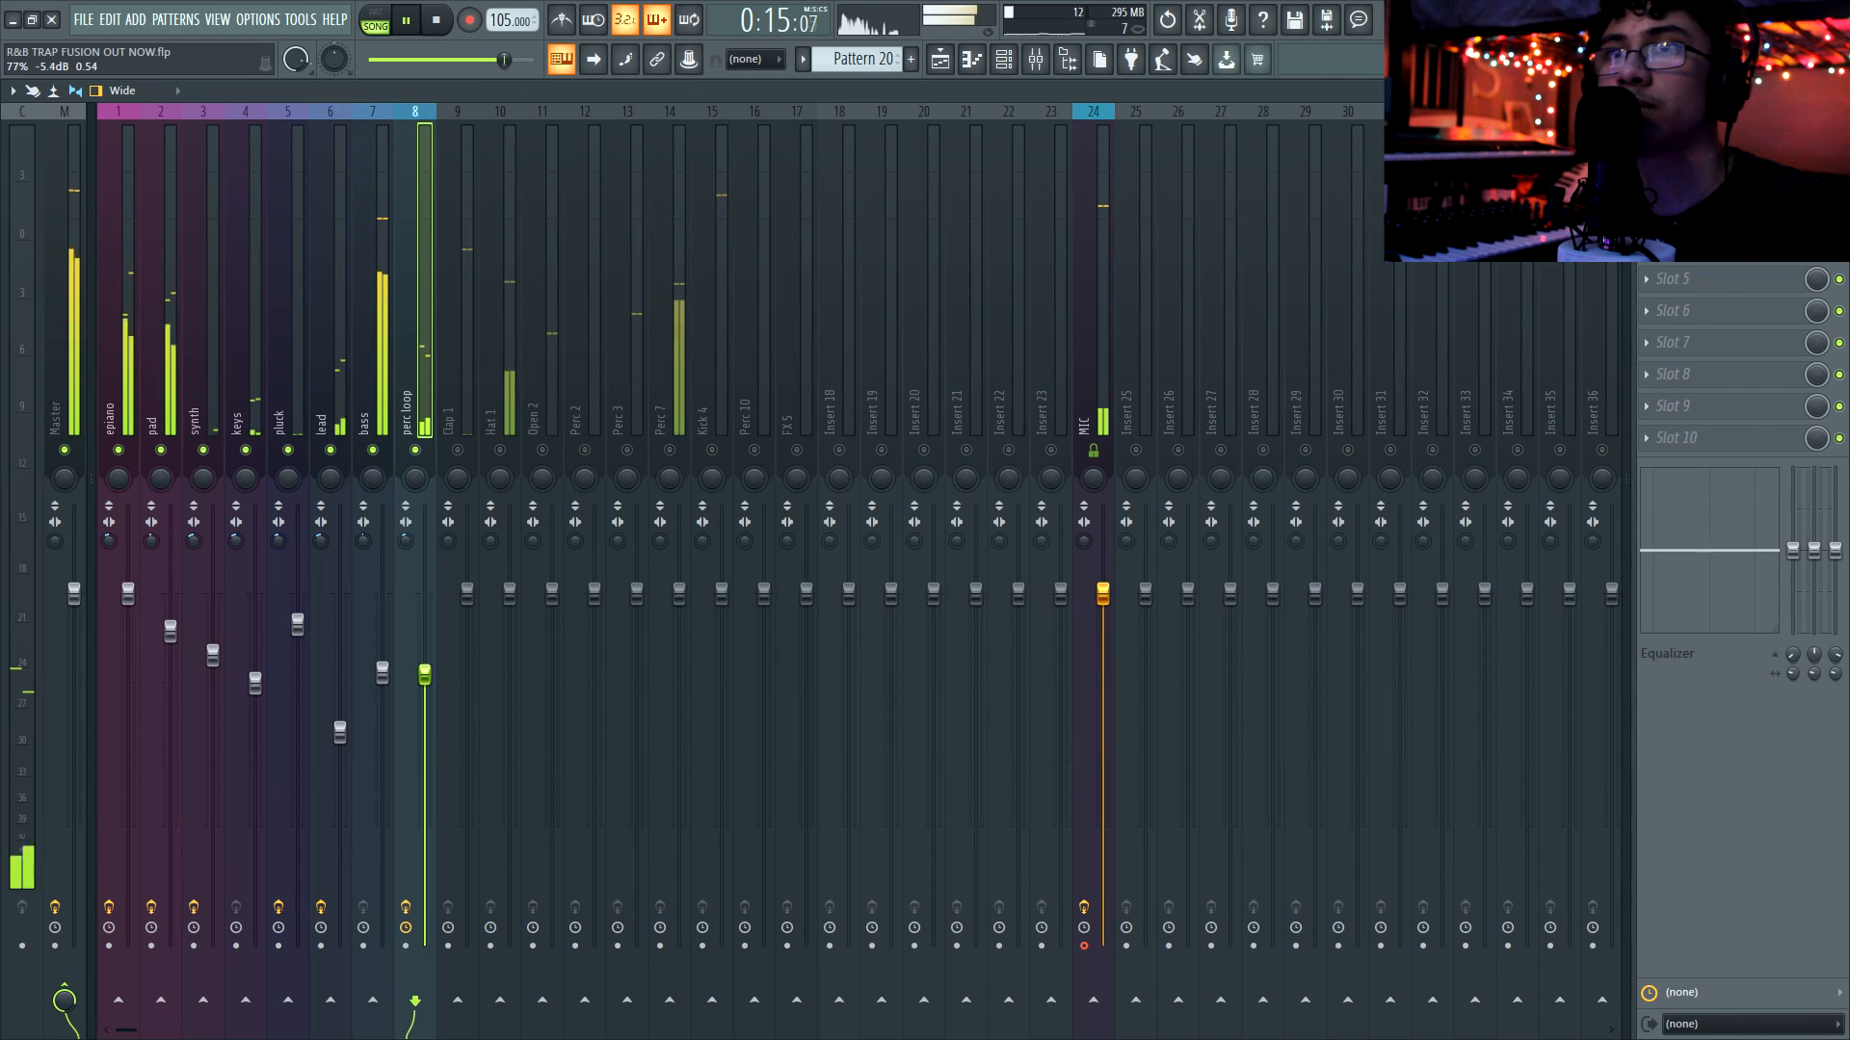
# Recheck the perc loop's PanMan settings, lower the track's volume to -9.6 dB and save the project
pyautogui.click(1701, 151)
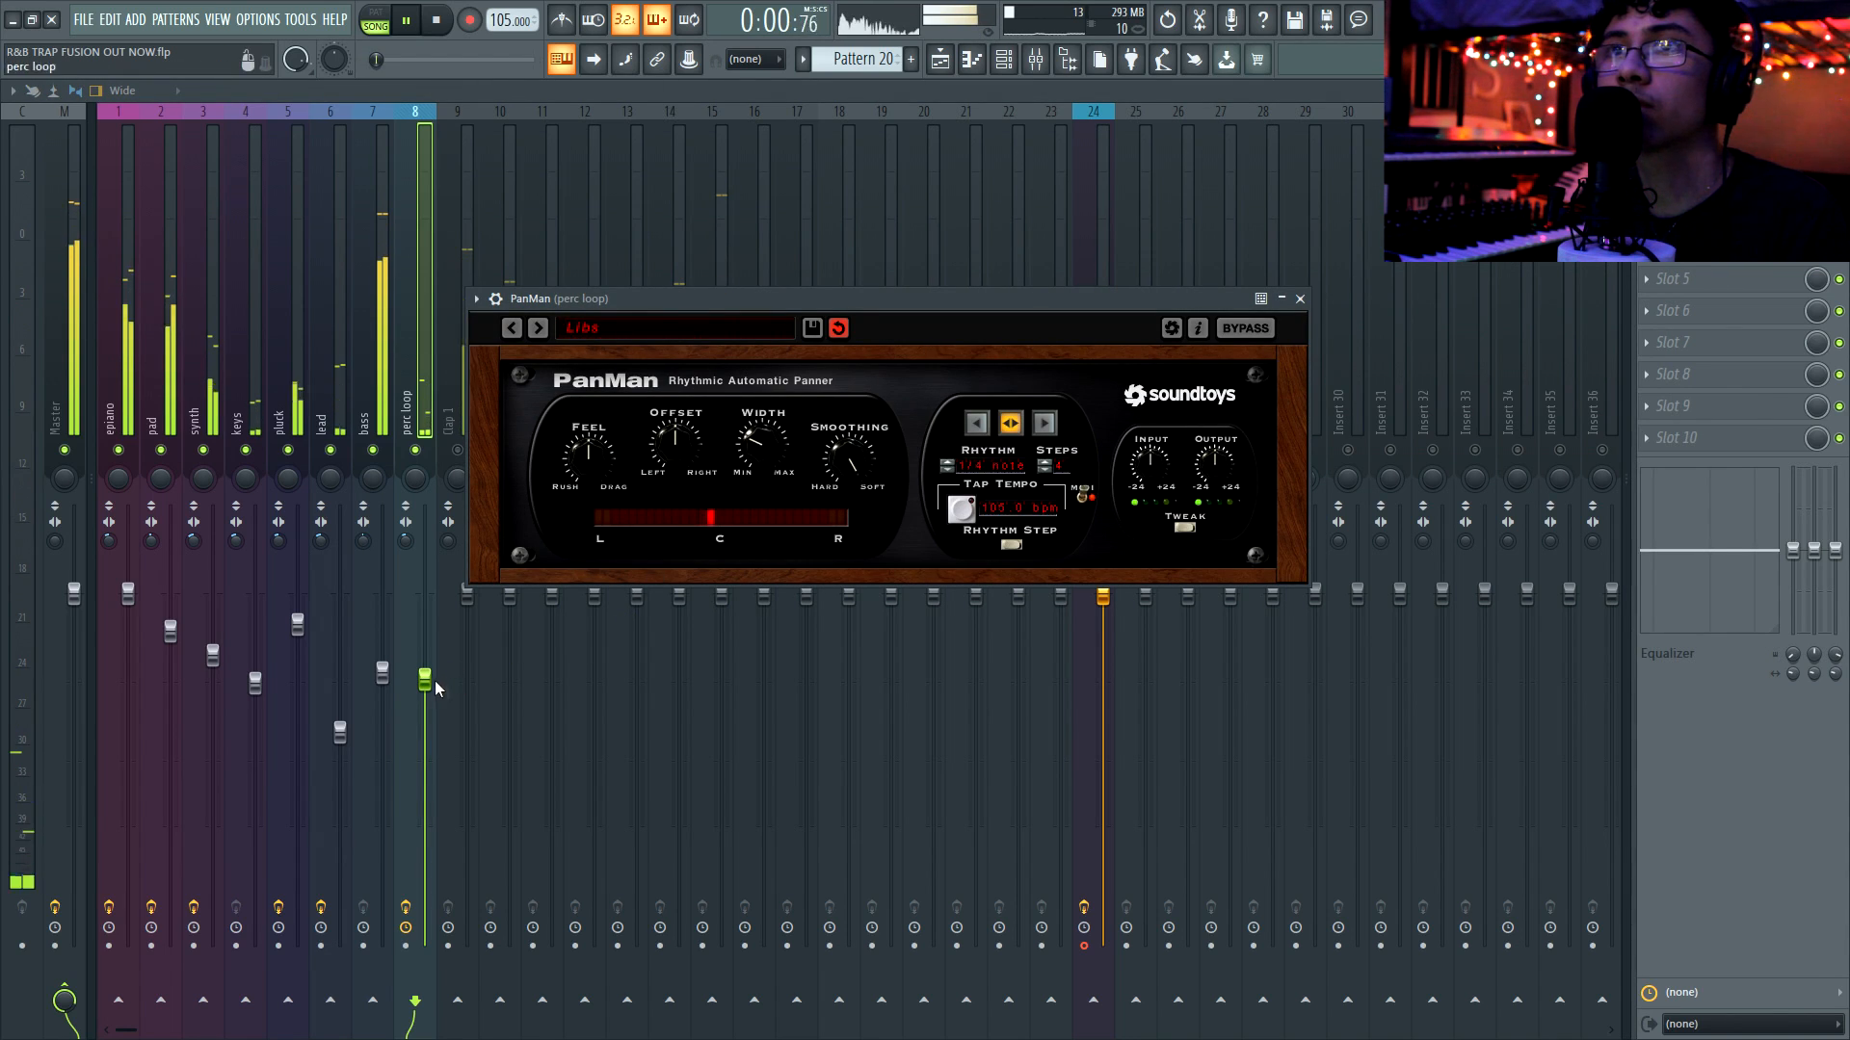
pyautogui.moveTo(434, 682); pyautogui.dragTo(425, 730)
pyautogui.hotkey('ctrl', 's')
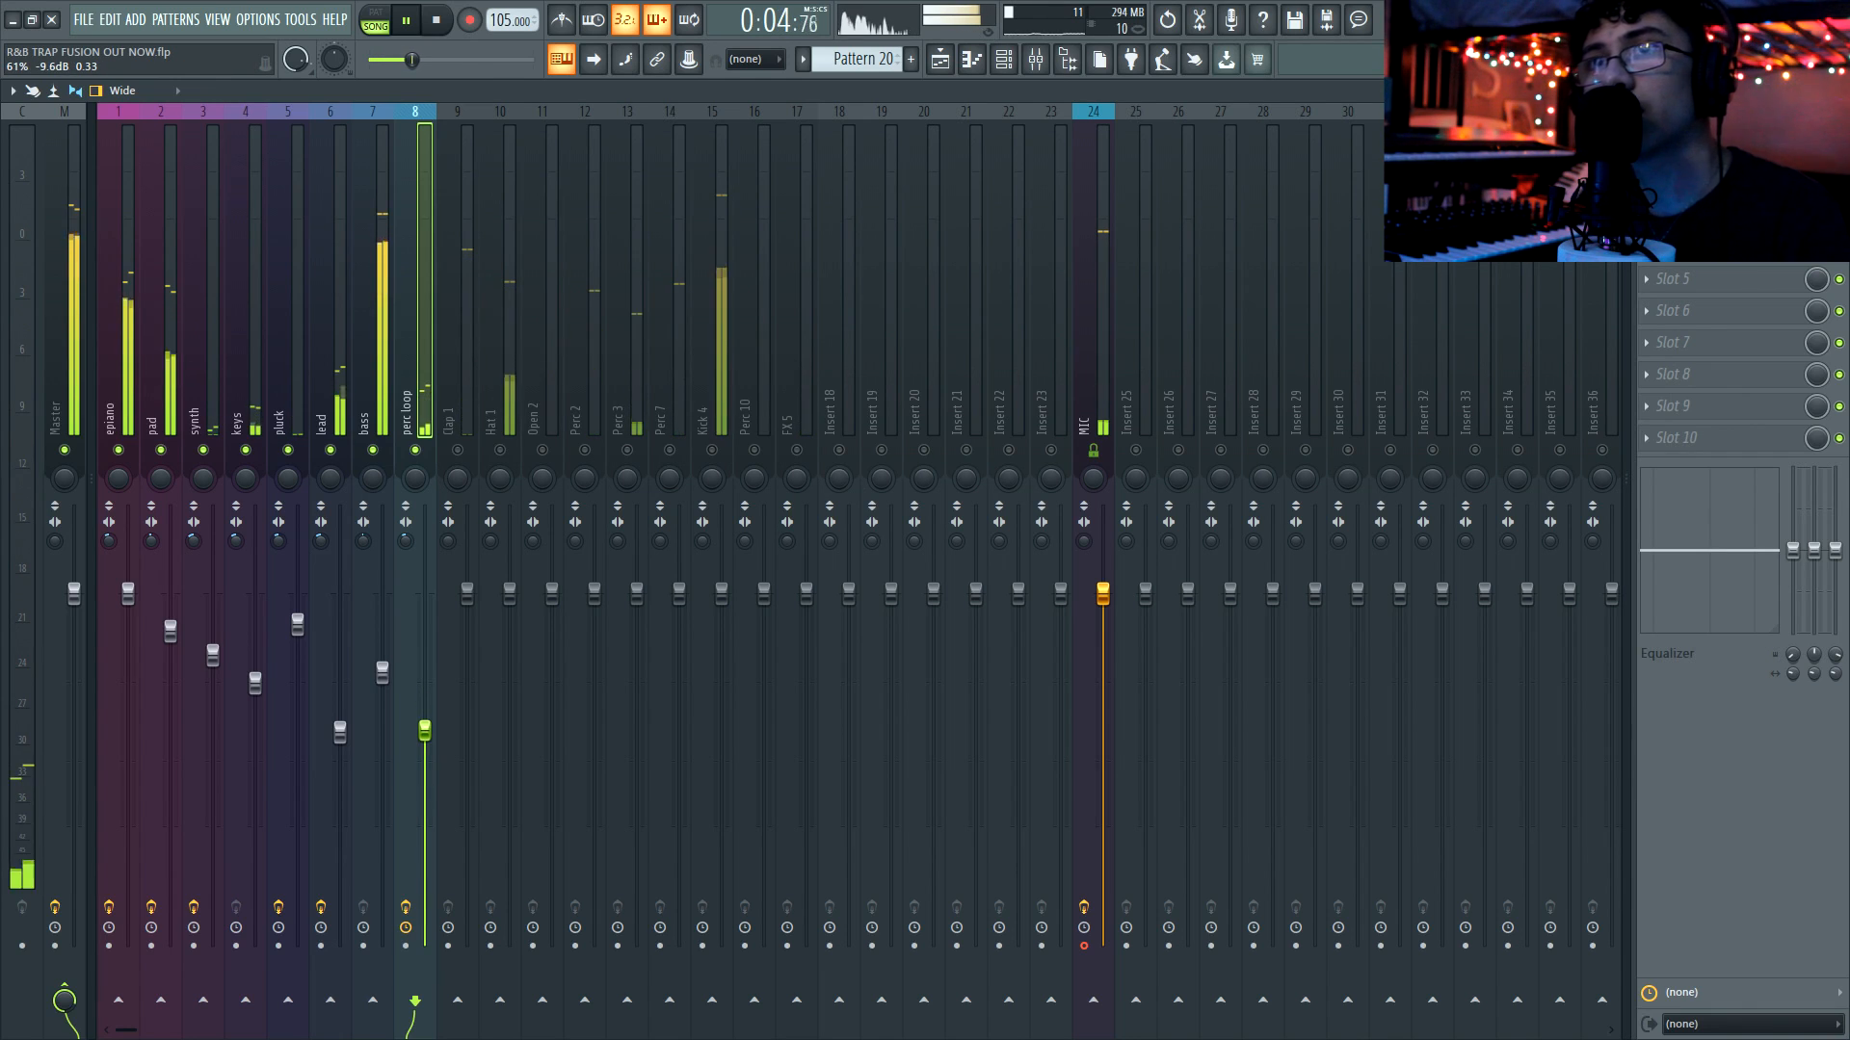
# Try out the master track's stereo separation while the song plays, and reset it to its default
pyautogui.press('space')
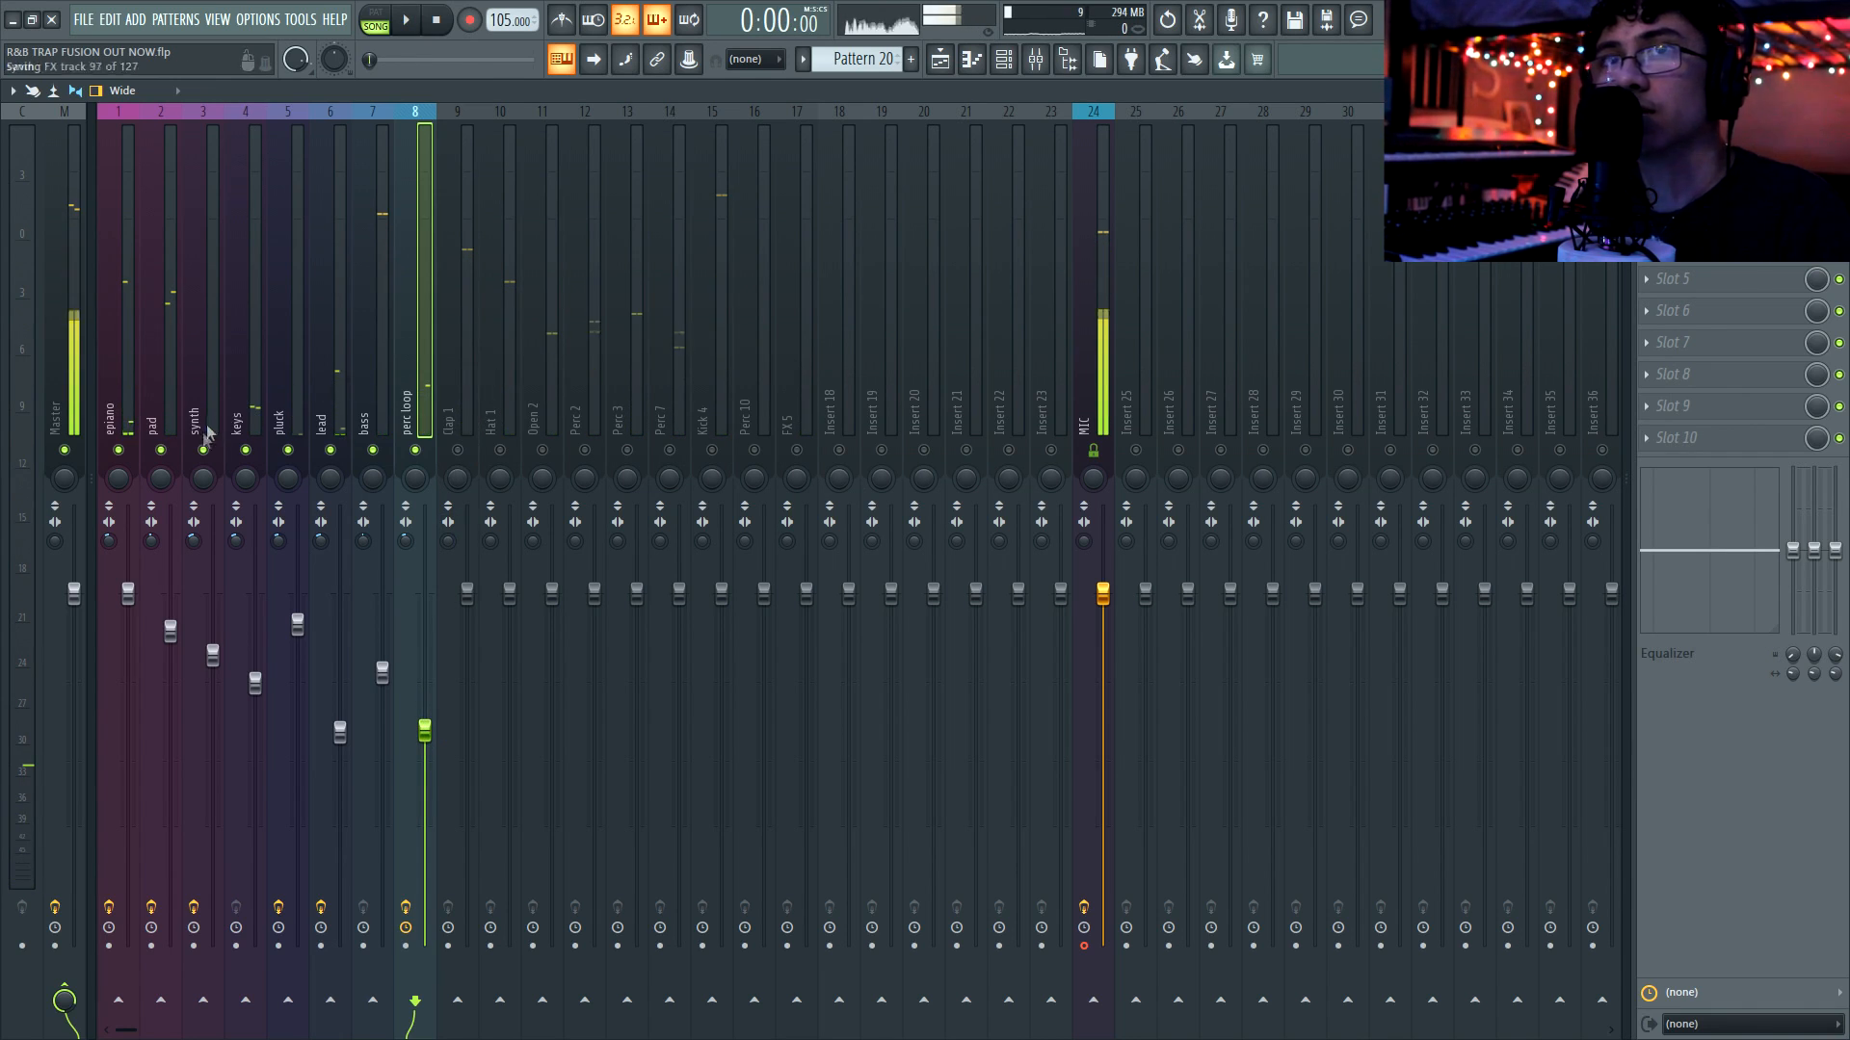
pyautogui.click(54, 547)
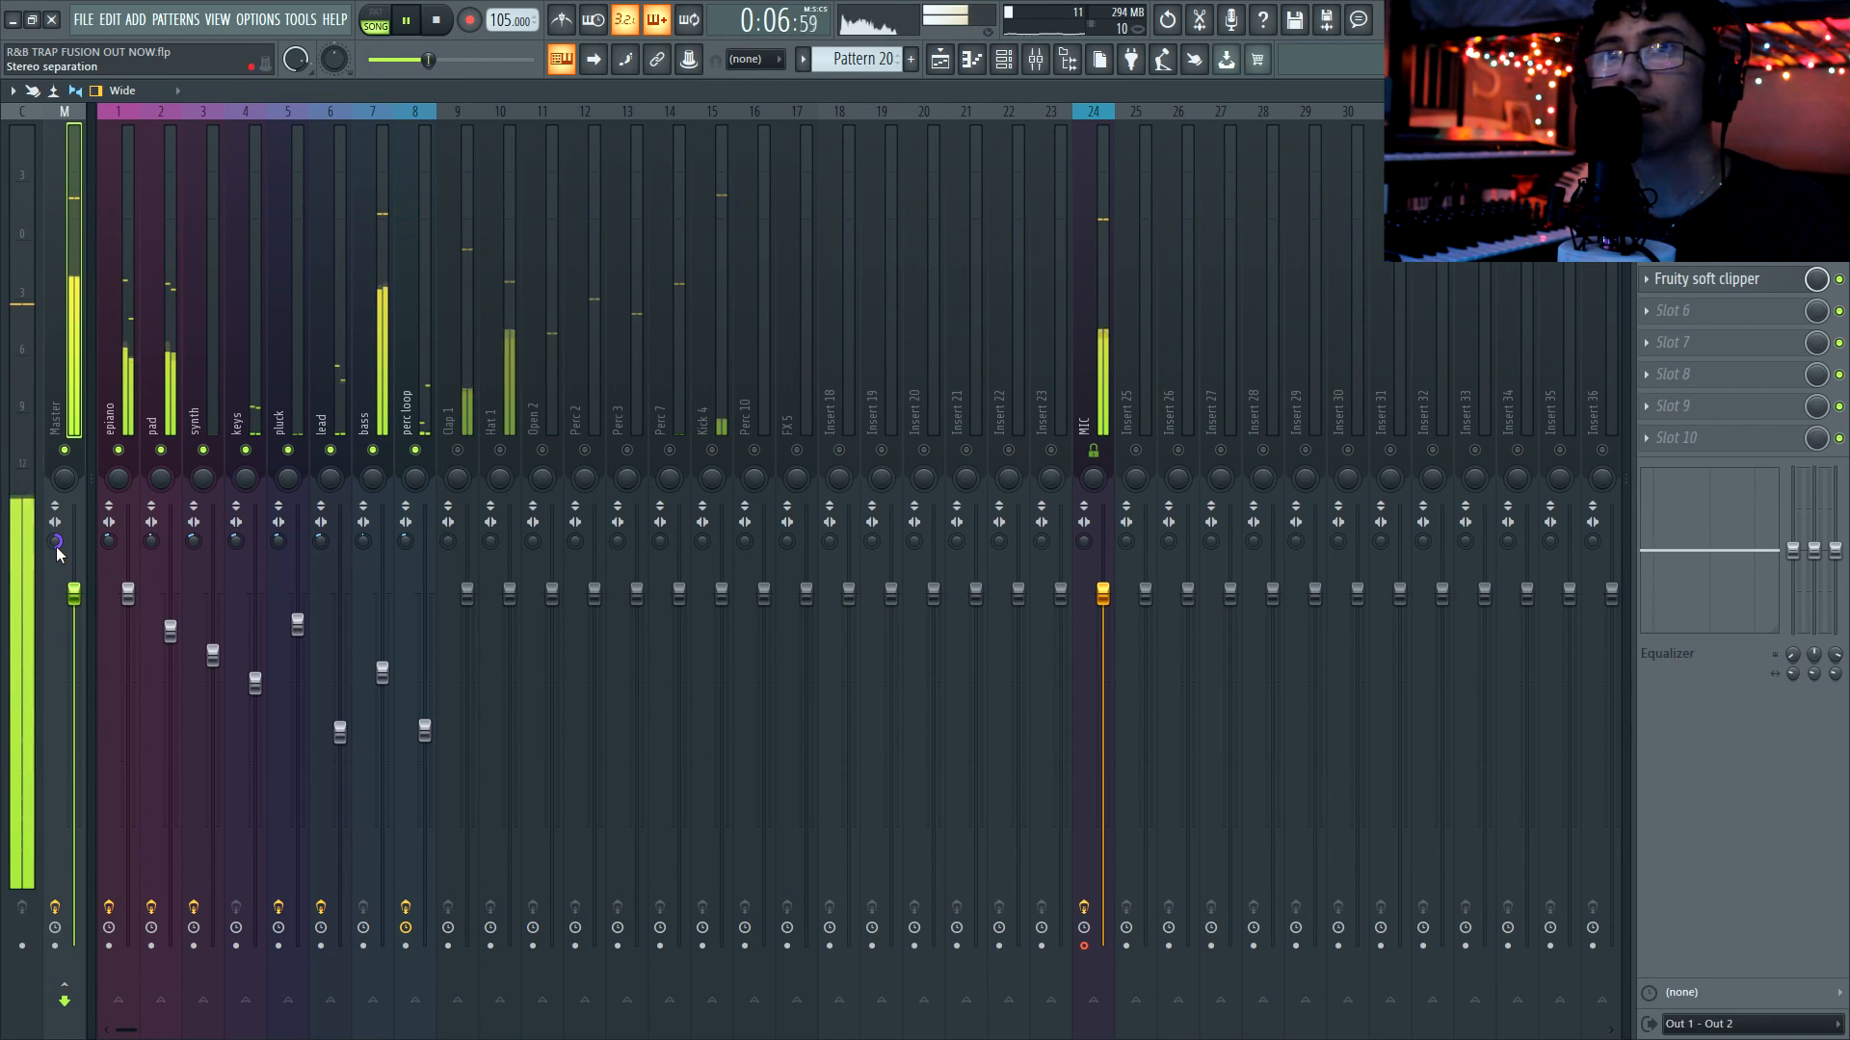
pyautogui.press('space')
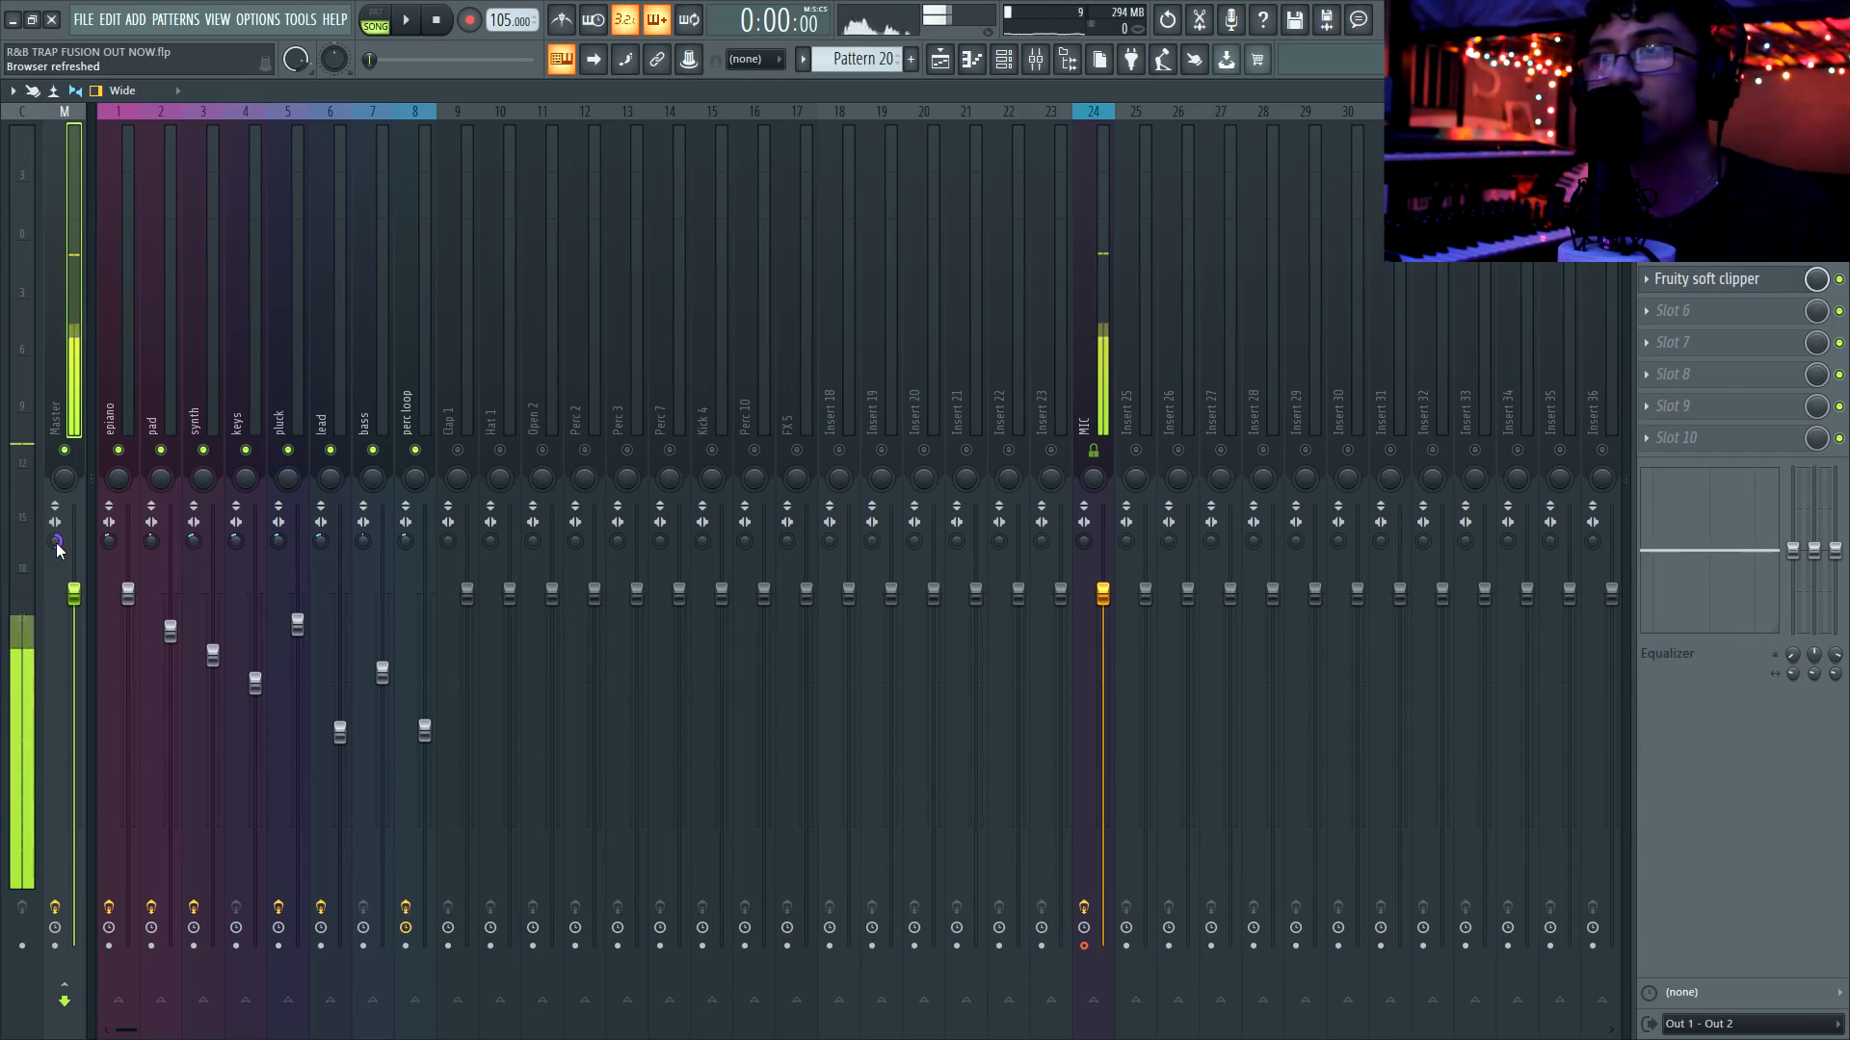
pyautogui.press('space')
pyautogui.rightClick(56, 543)
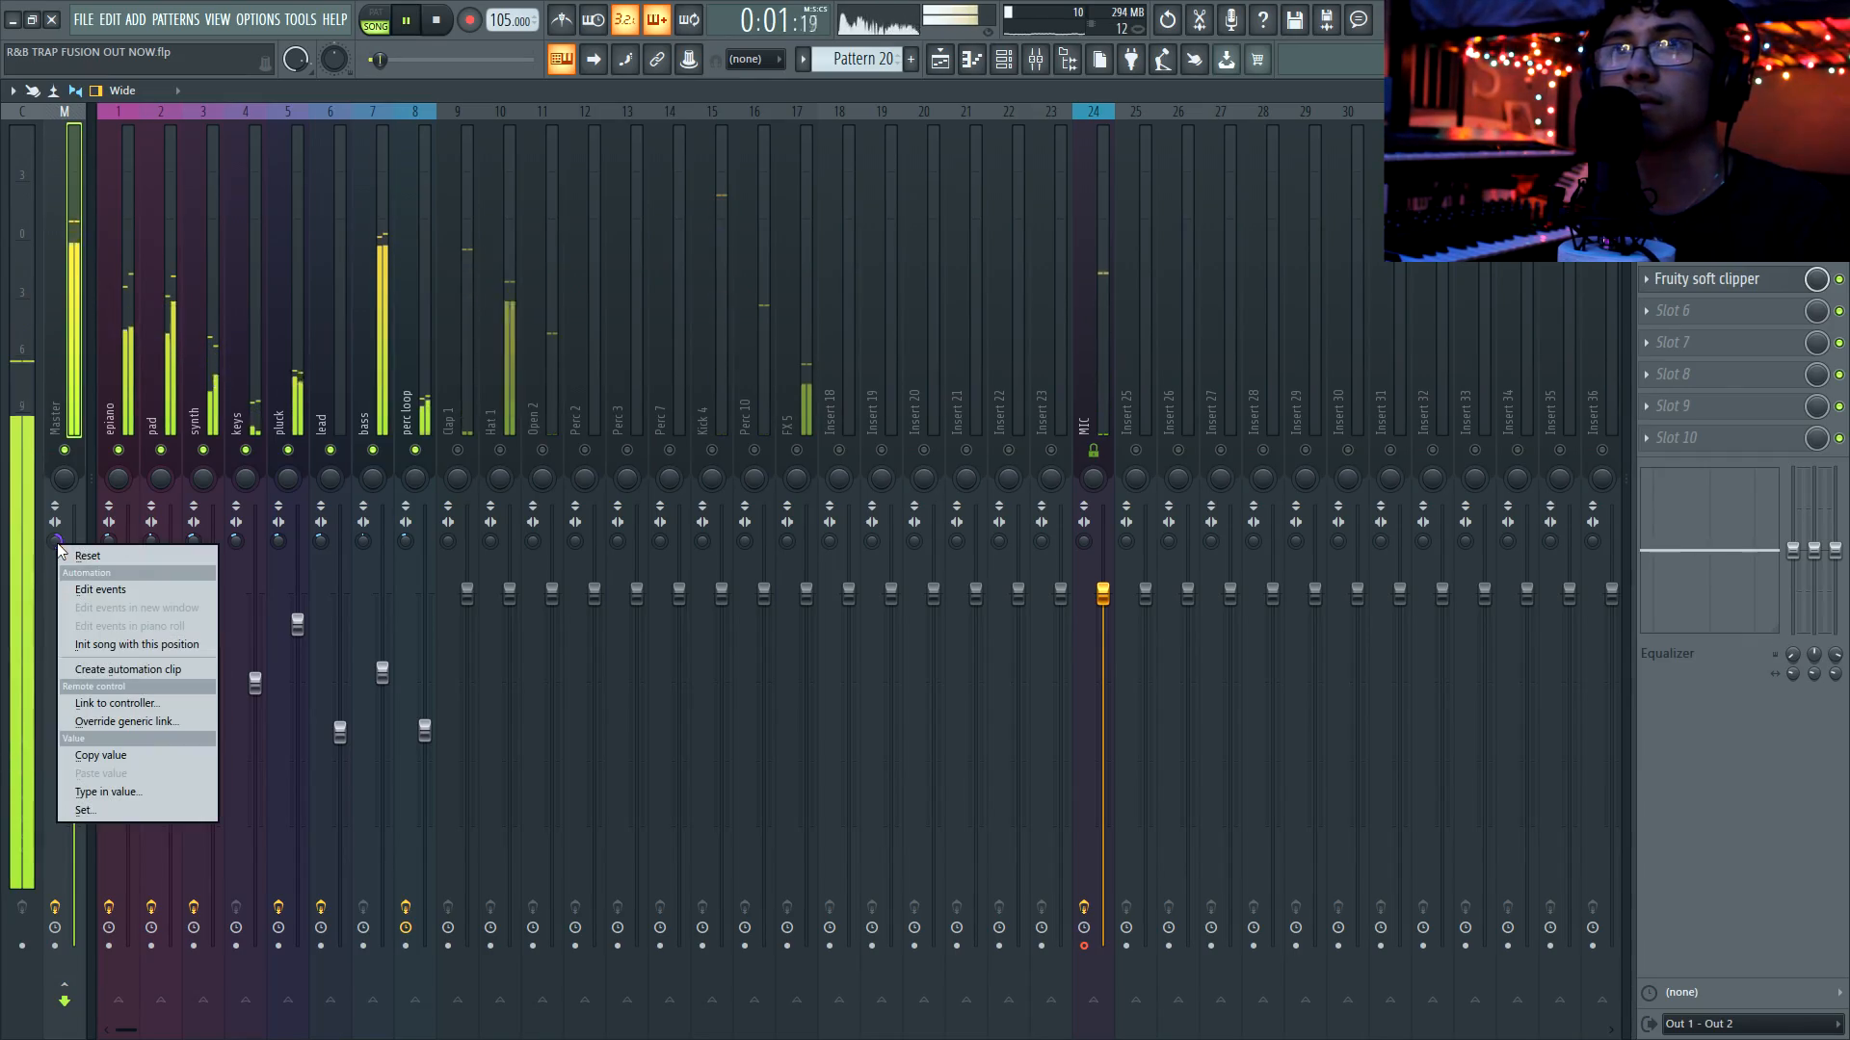
pyautogui.click(86, 557)
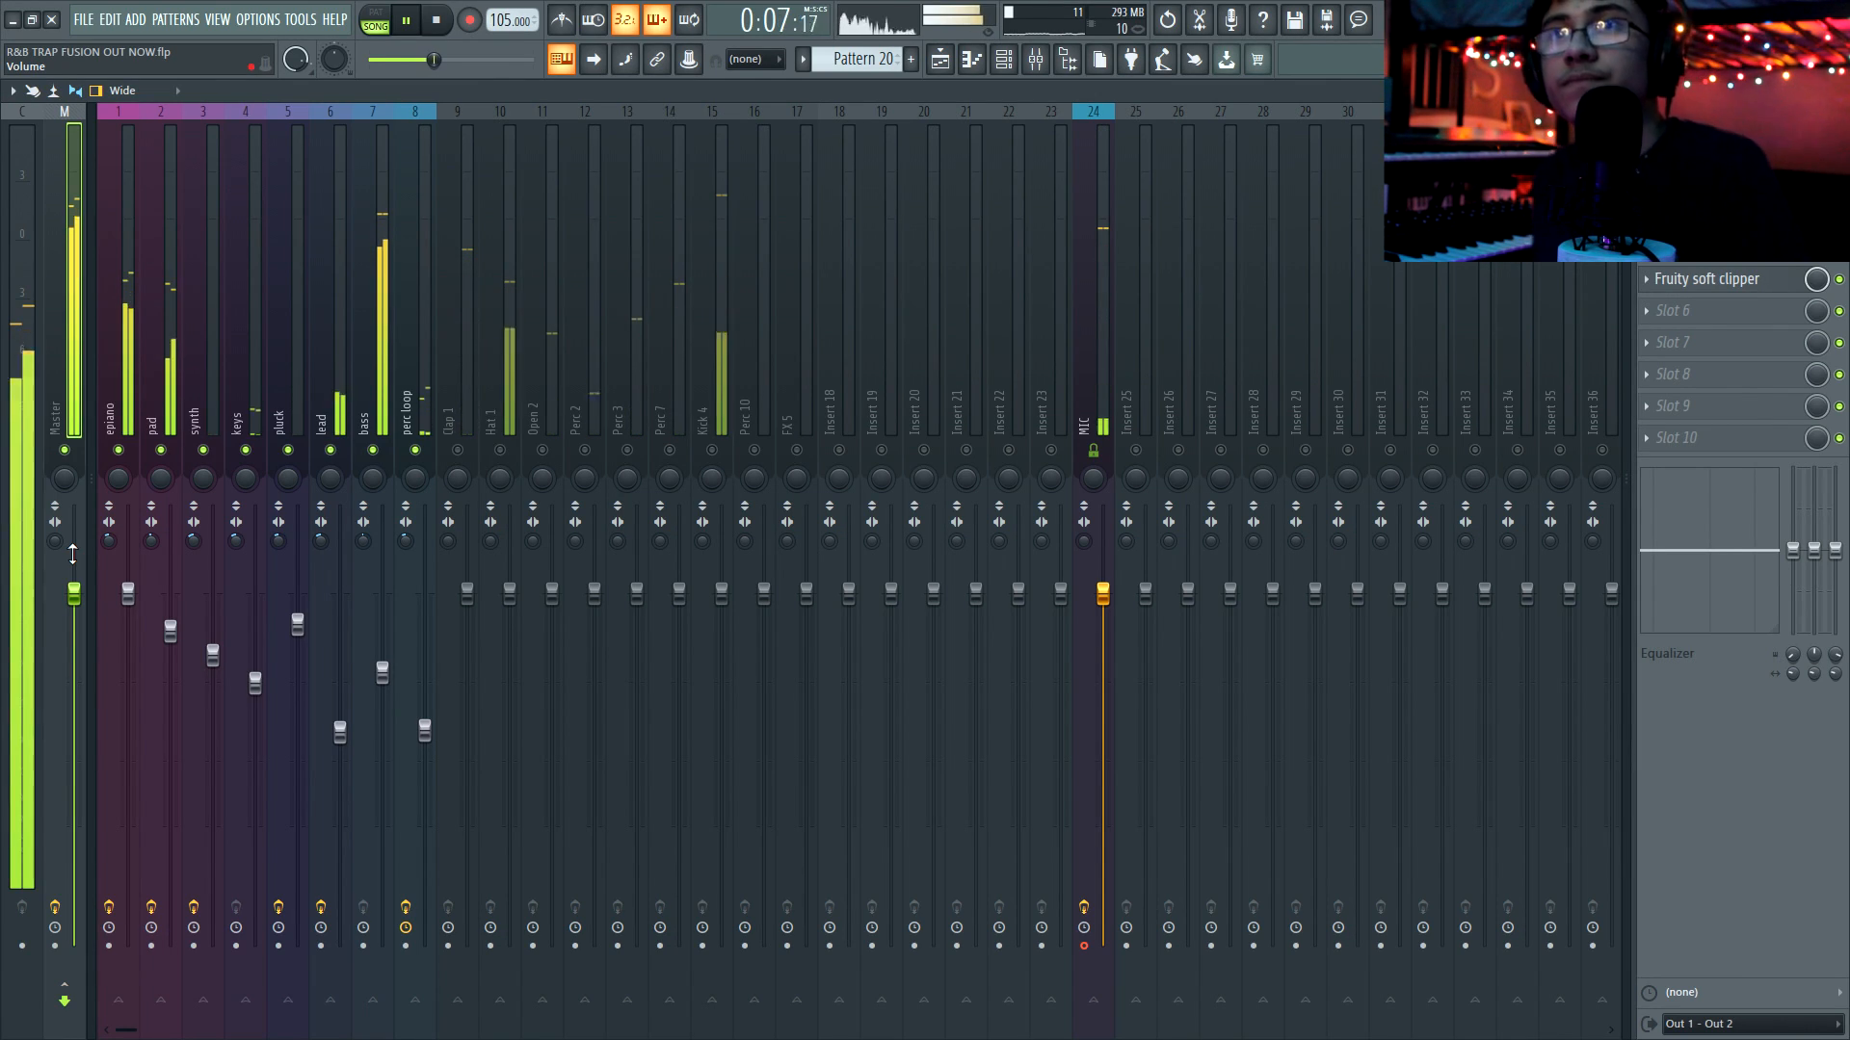
pyautogui.press('space')
# Cut the Clap 1 track's low shelf to -18.0 dB at 90 Hz and lower its volume while the song plays
pyautogui.click(481, 440)
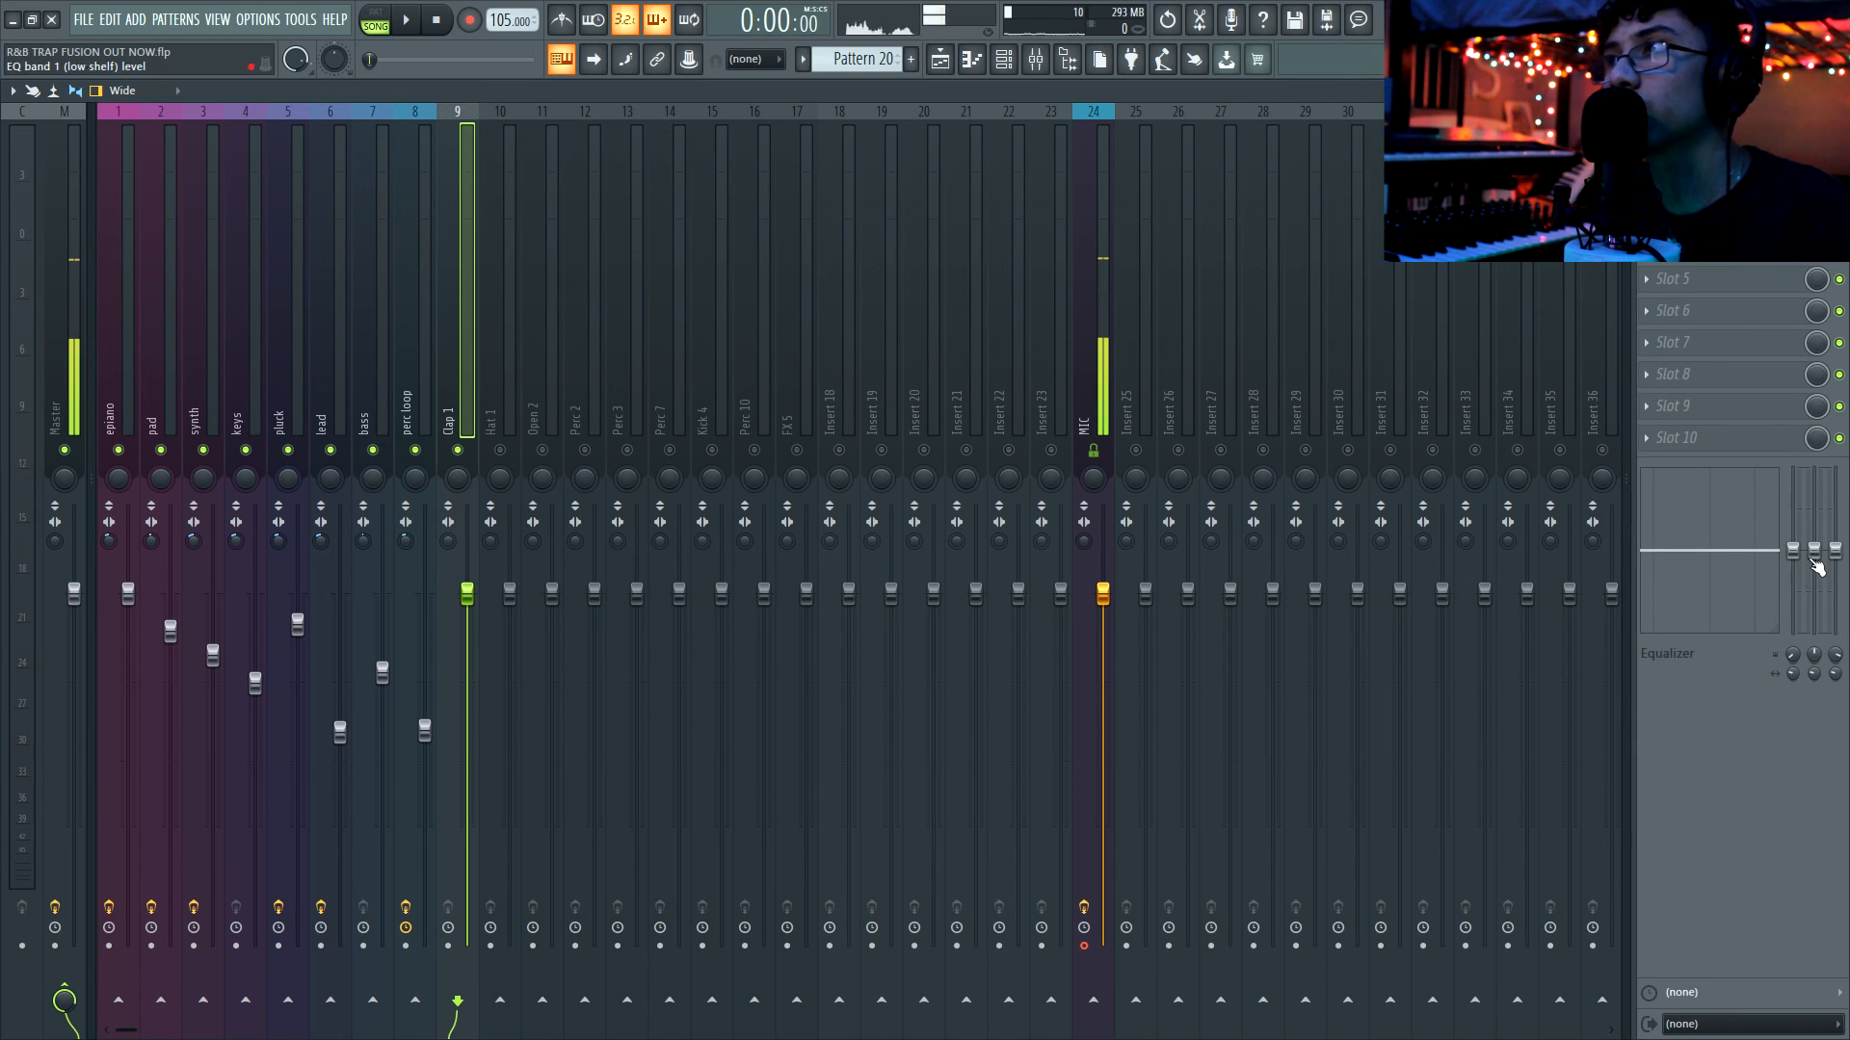
pyautogui.moveTo(1794, 549); pyautogui.dragTo(1794, 632)
pyautogui.press('space')
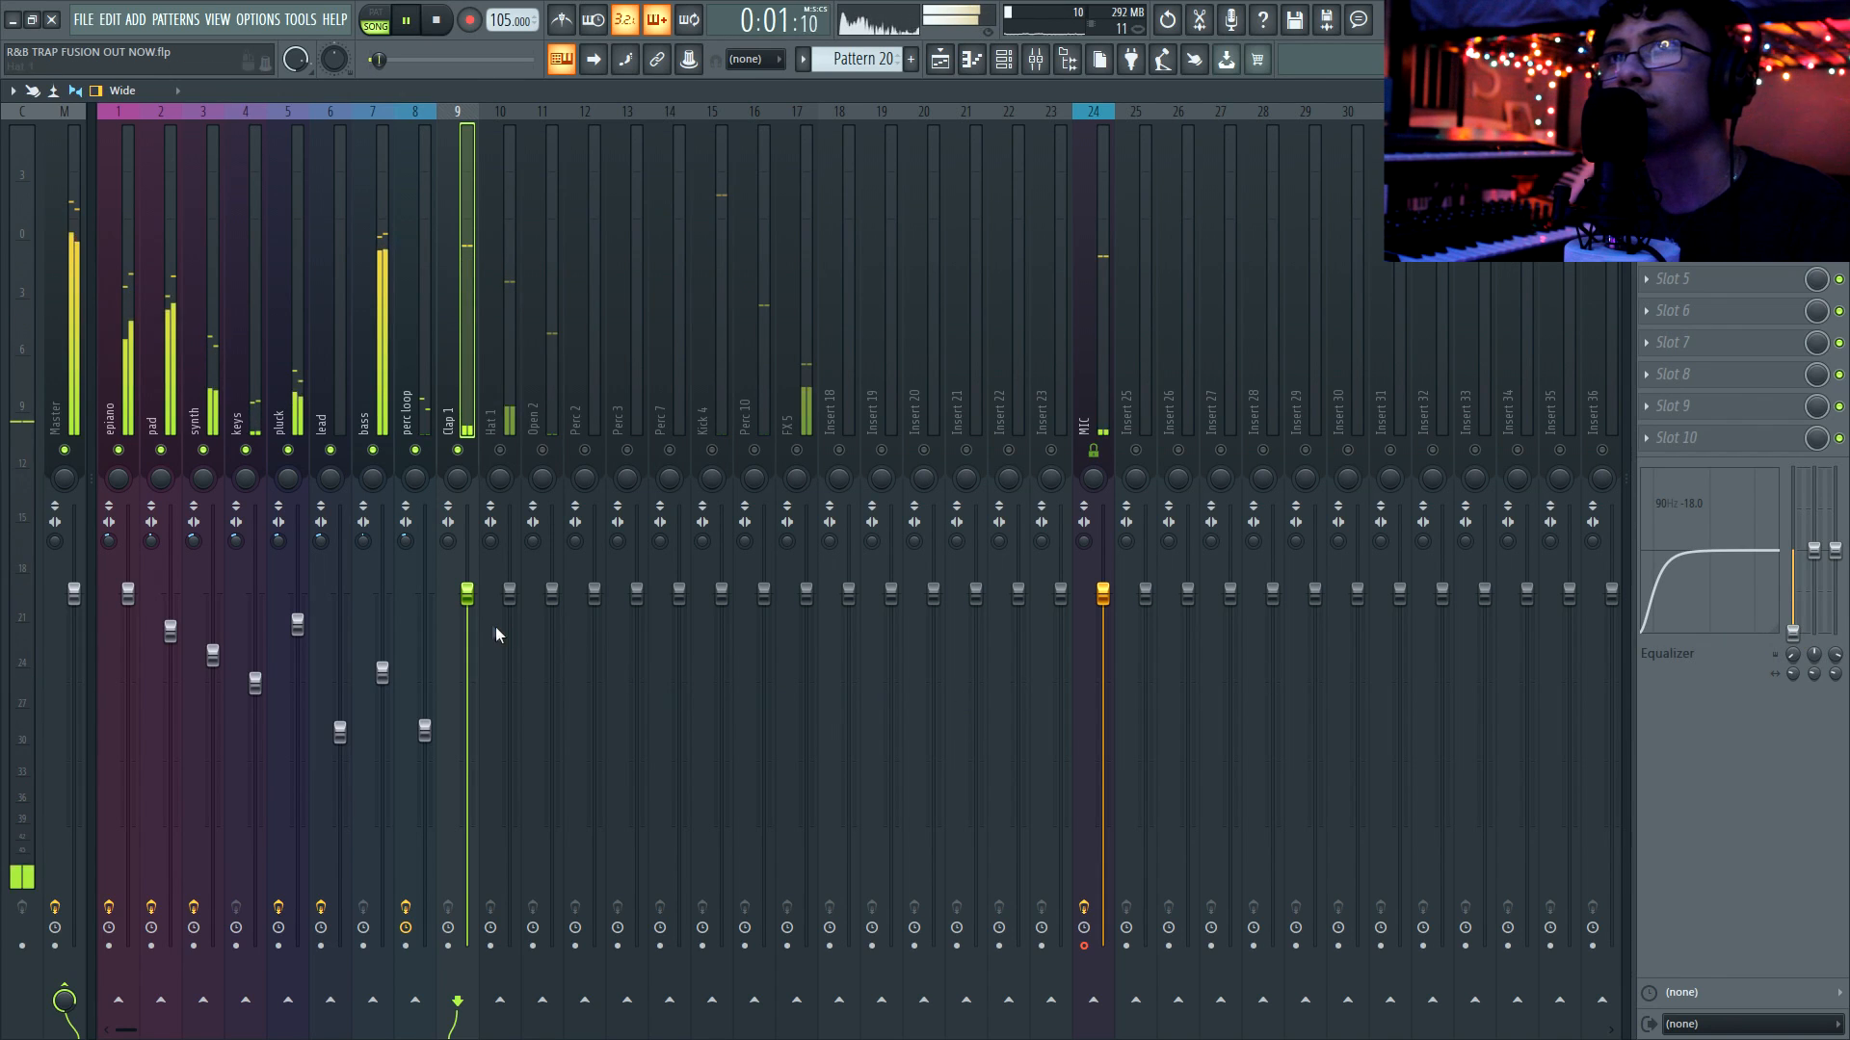
pyautogui.moveTo(467, 592); pyautogui.dragTo(475, 680)
pyautogui.press('space')
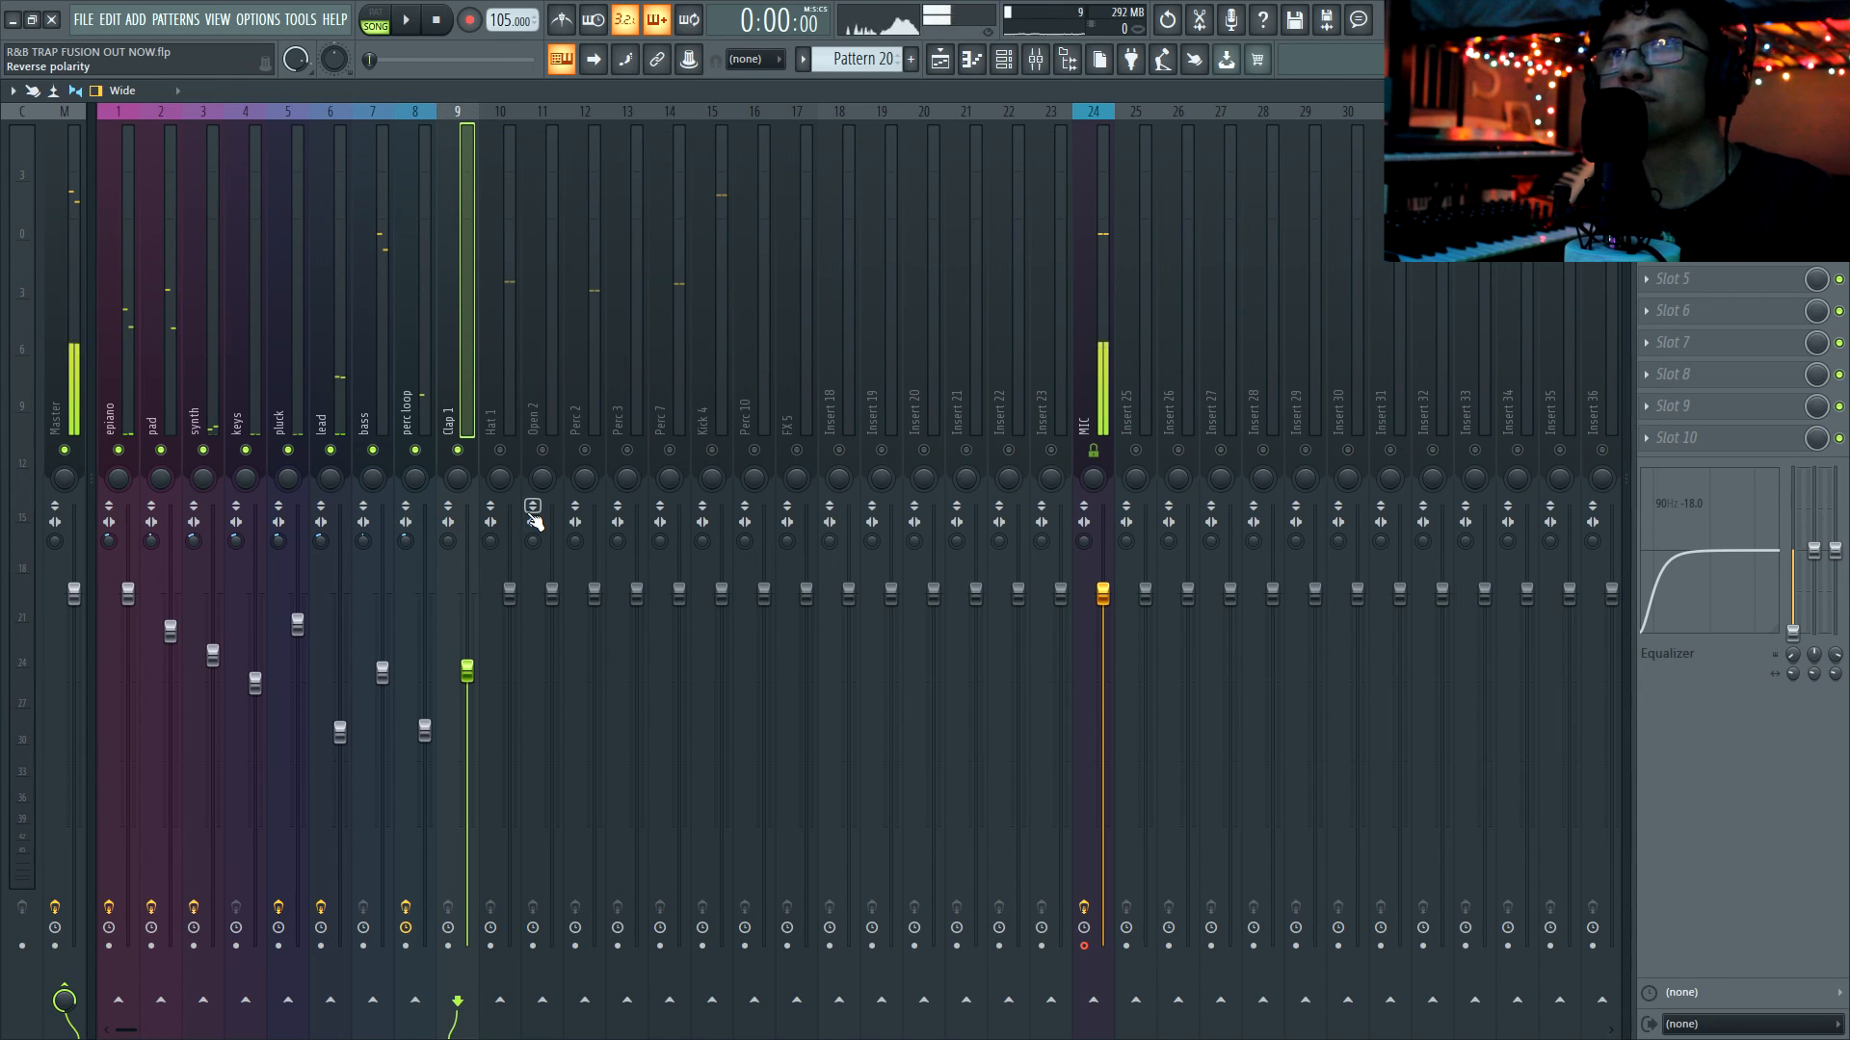
# Lower the Hat 1 track's volume by ear and cut its low shelf to -18.0 dB at 90 Hz
pyautogui.click(518, 468)
pyautogui.press('space')
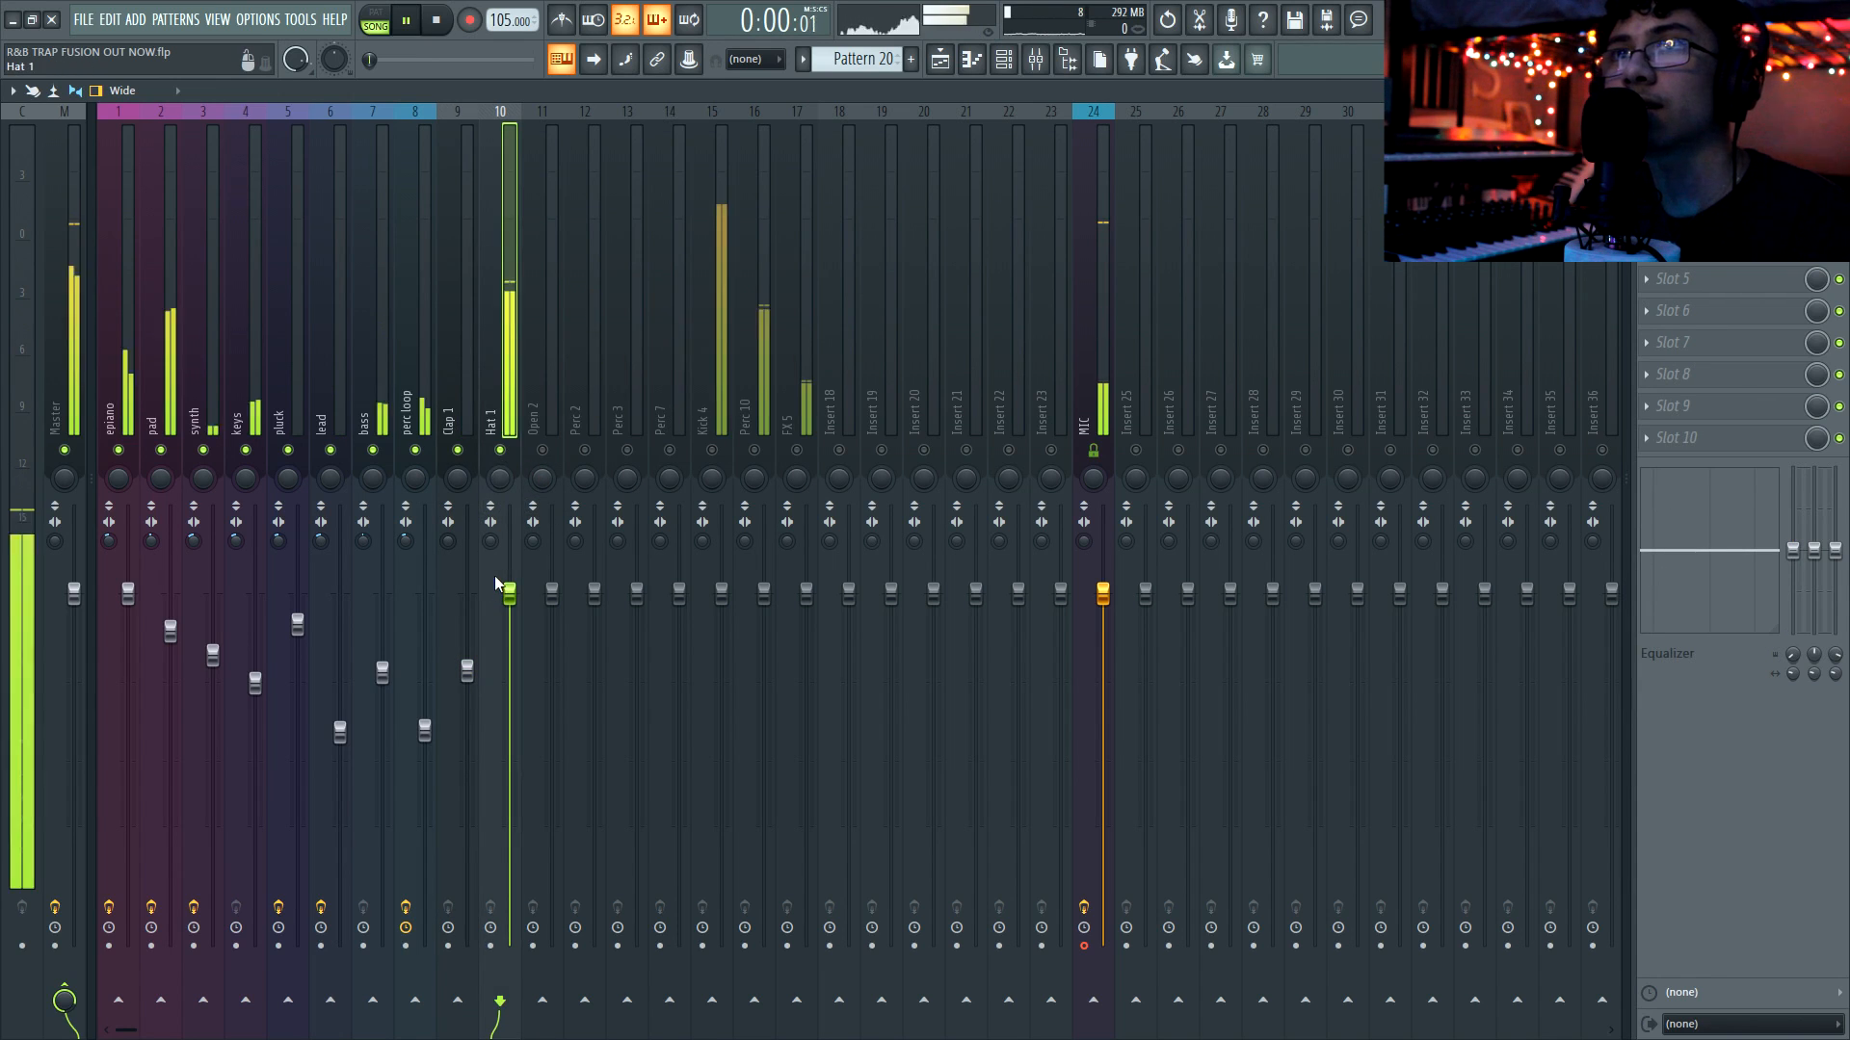
pyautogui.moveTo(510, 591); pyautogui.dragTo(510, 652)
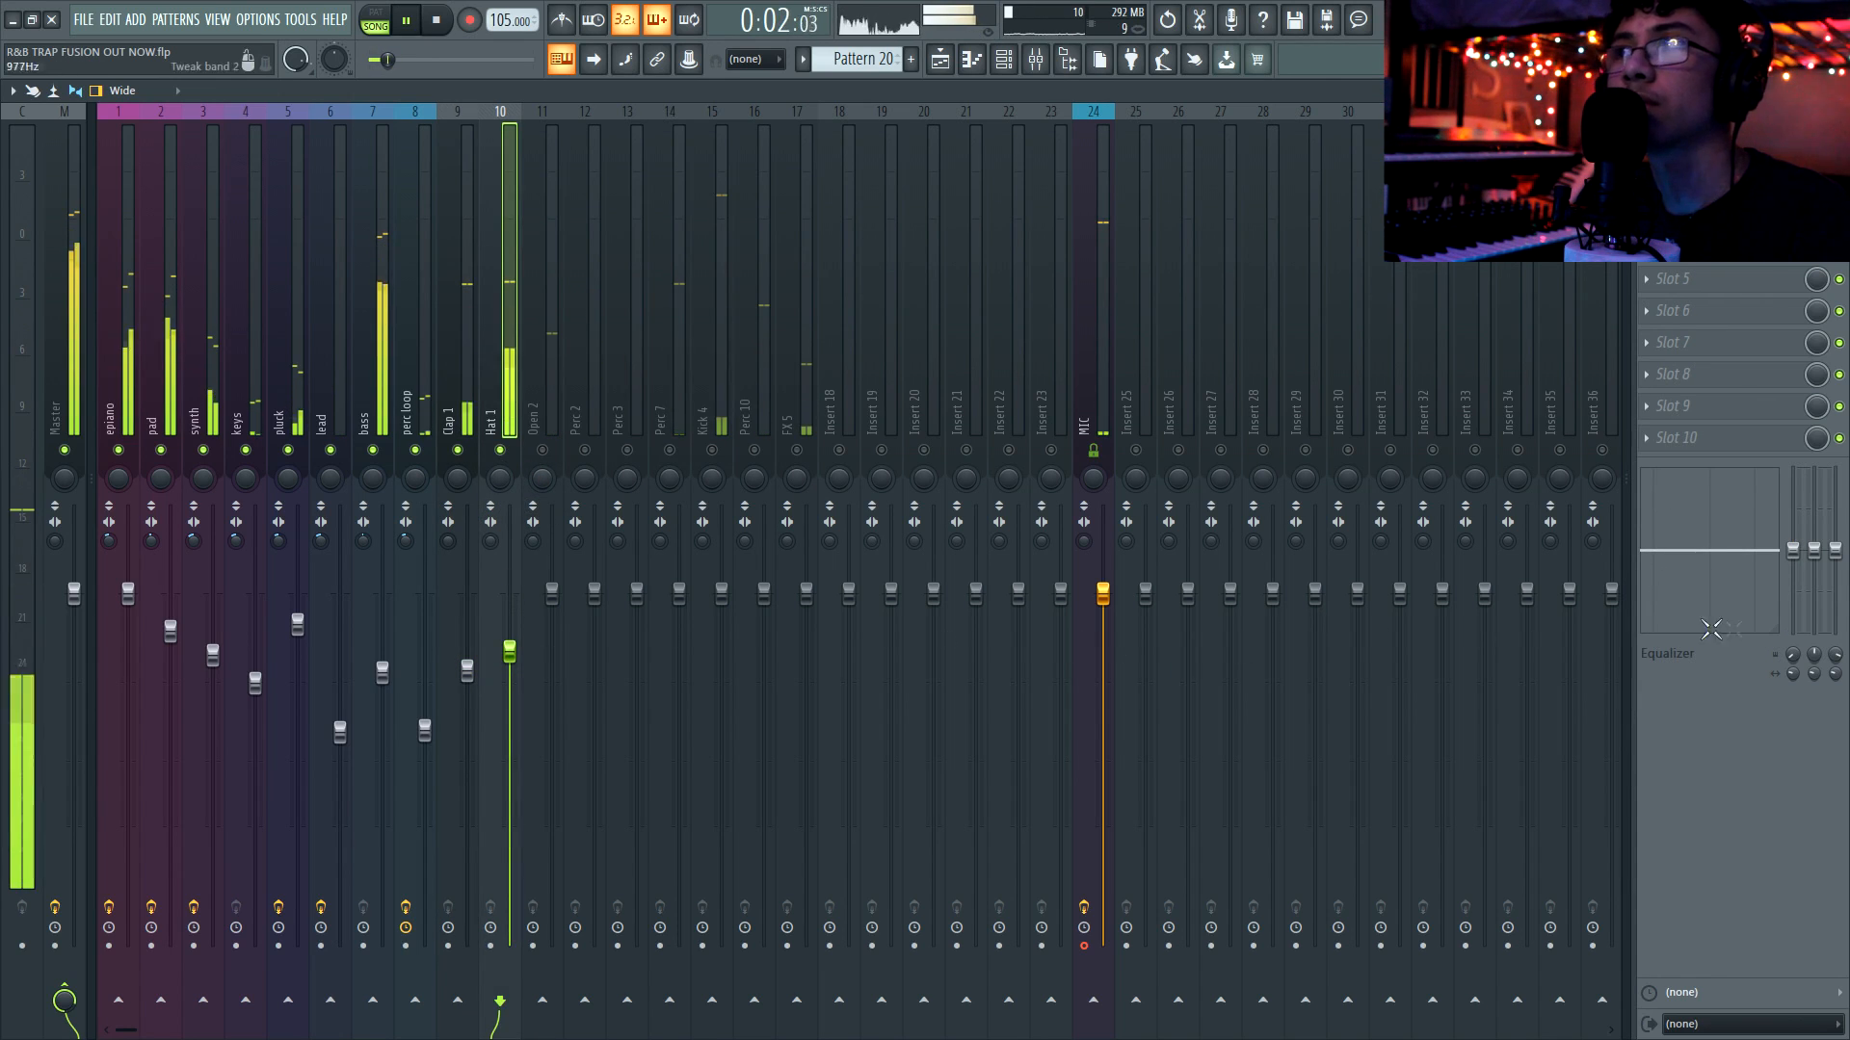
pyautogui.moveTo(1793, 549); pyautogui.dragTo(1793, 631)
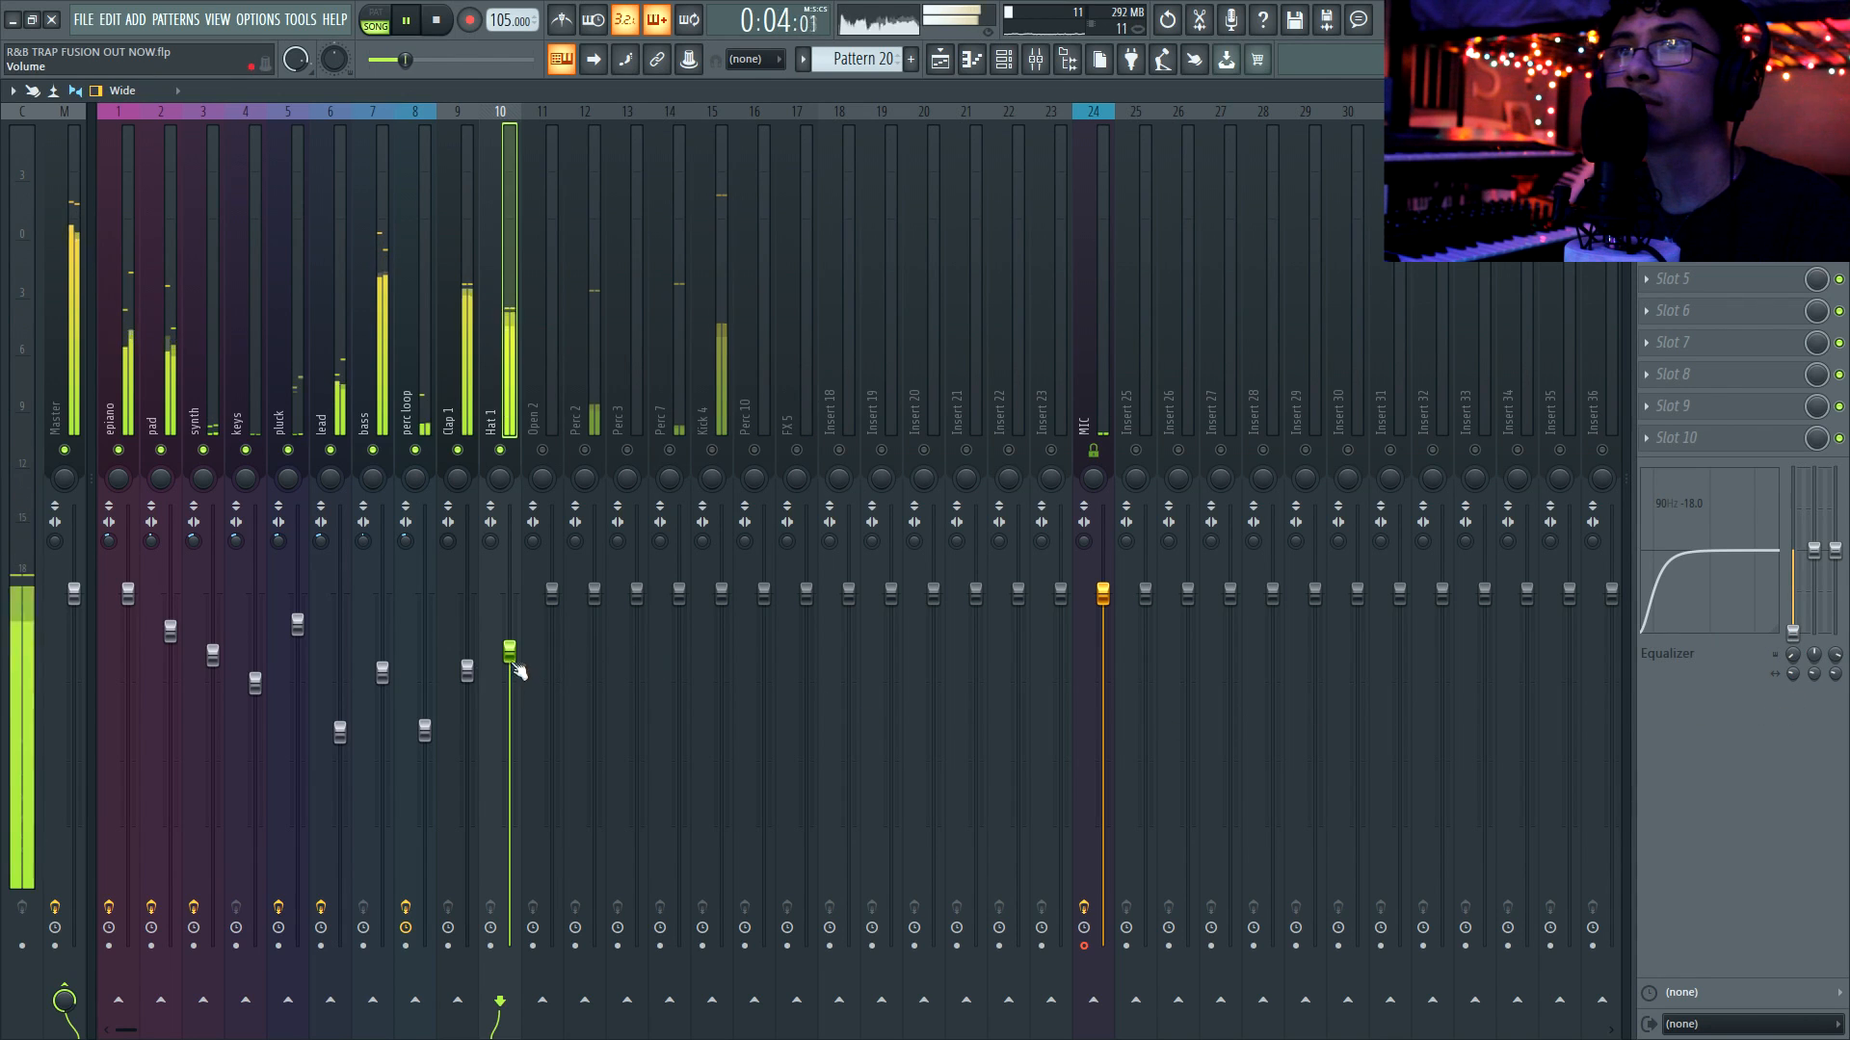
pyautogui.moveTo(509, 652); pyautogui.dragTo(509, 672)
pyautogui.press('space')
# Cut the Open 2 track's low shelf to -18.0 dB at 90 Hz and insert Fruity Chorus in its first effect slot
pyautogui.click(558, 533)
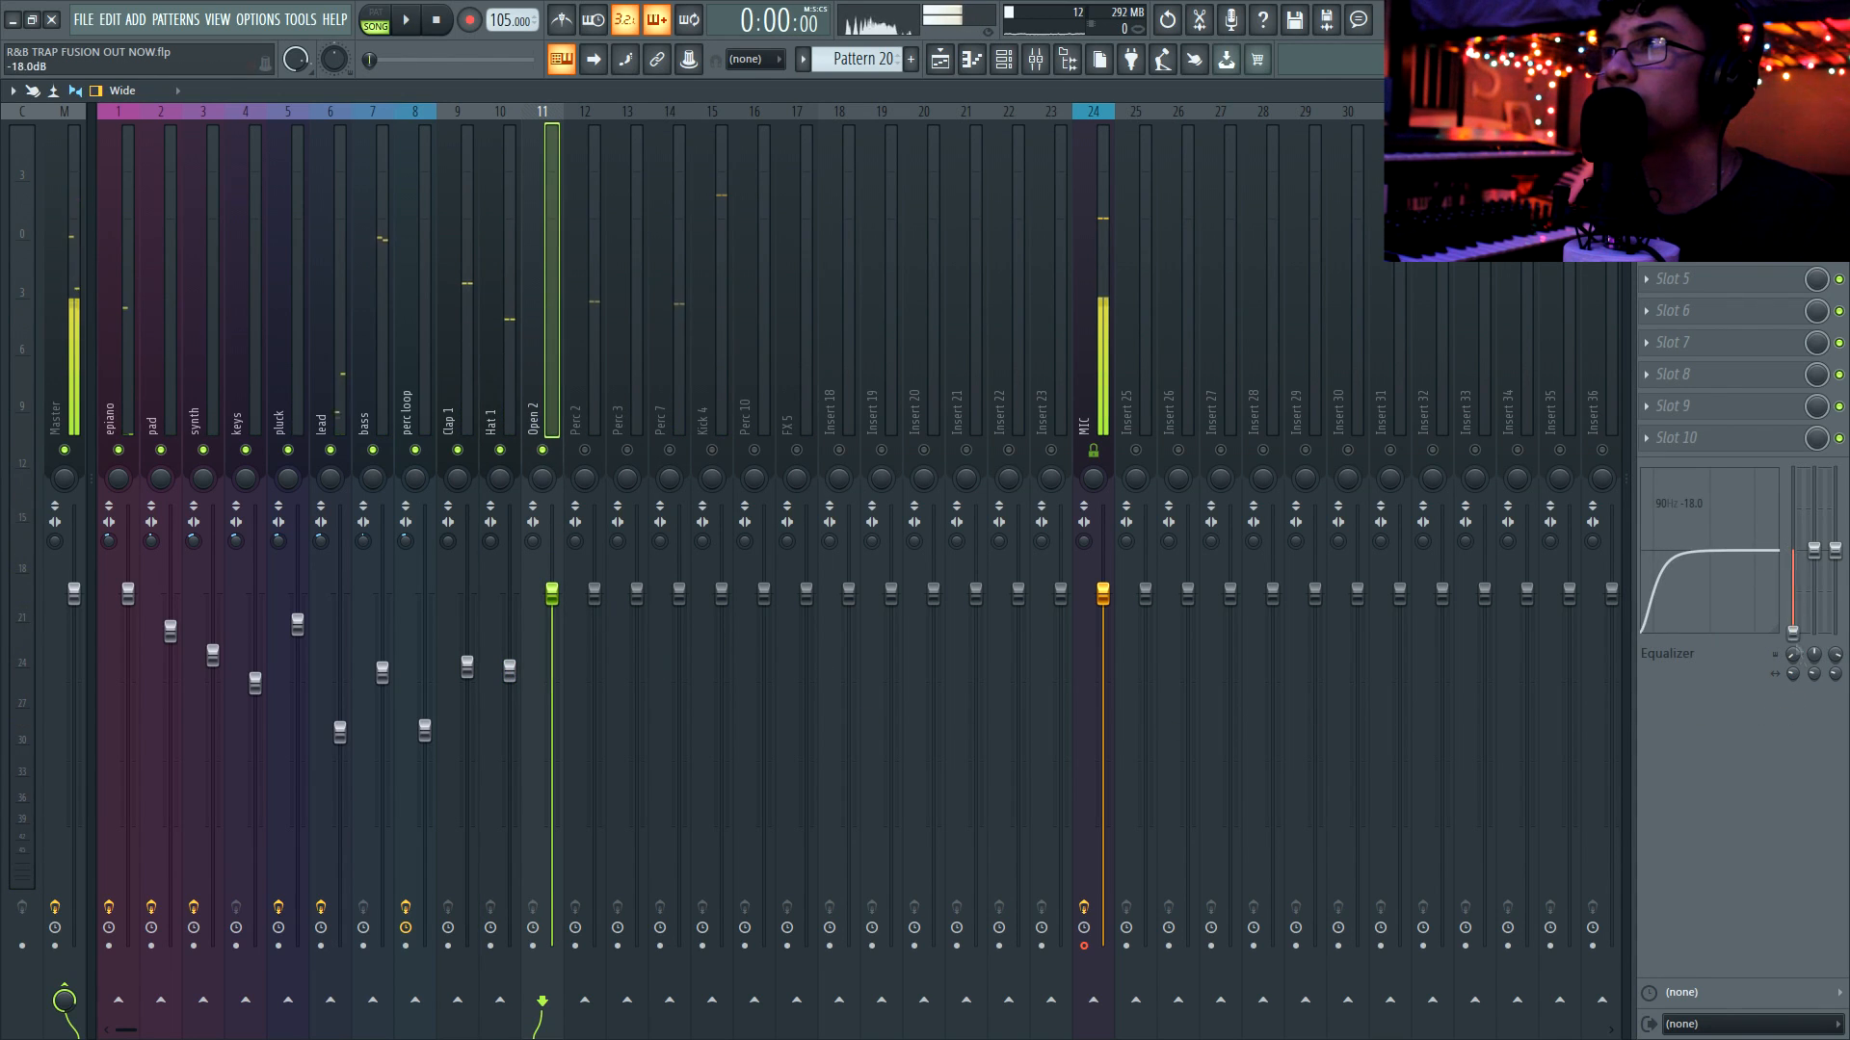
pyautogui.click(1646, 152)
pyautogui.click(1361, 90)
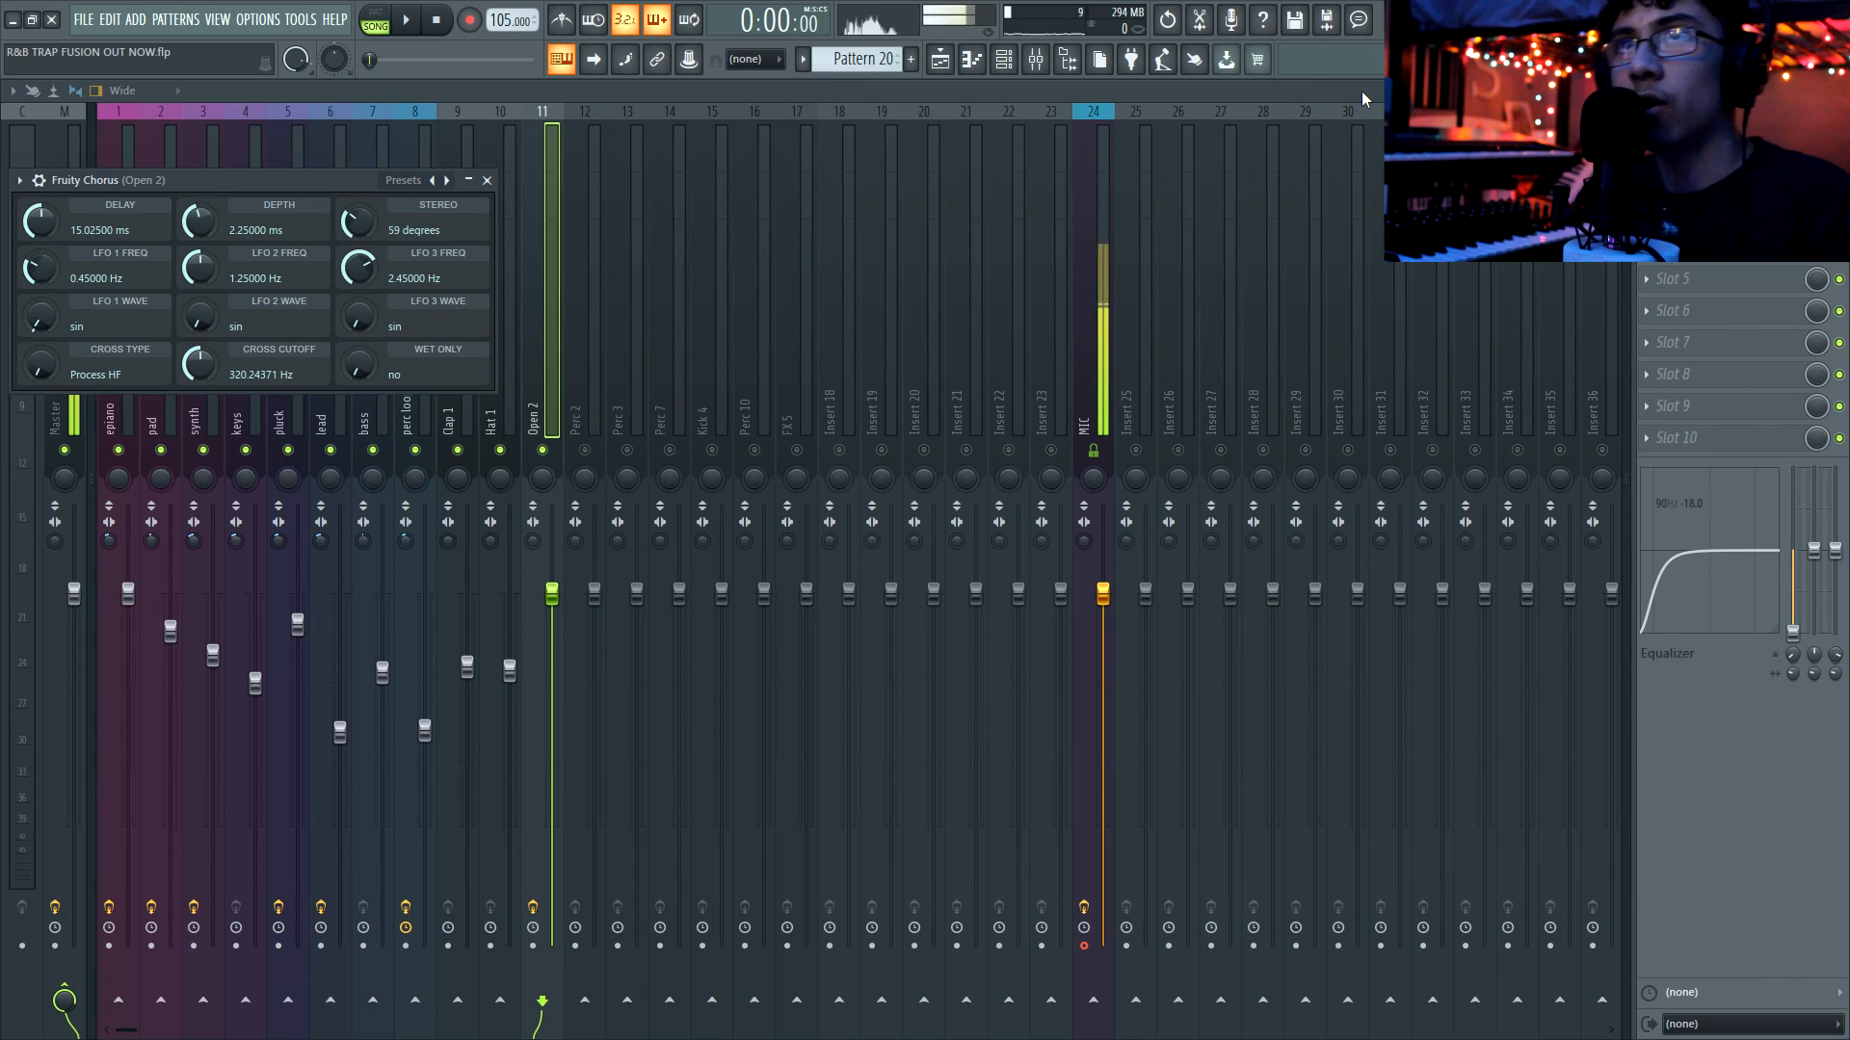
pyautogui.moveTo(348, 187); pyautogui.dragTo(1209, 218)
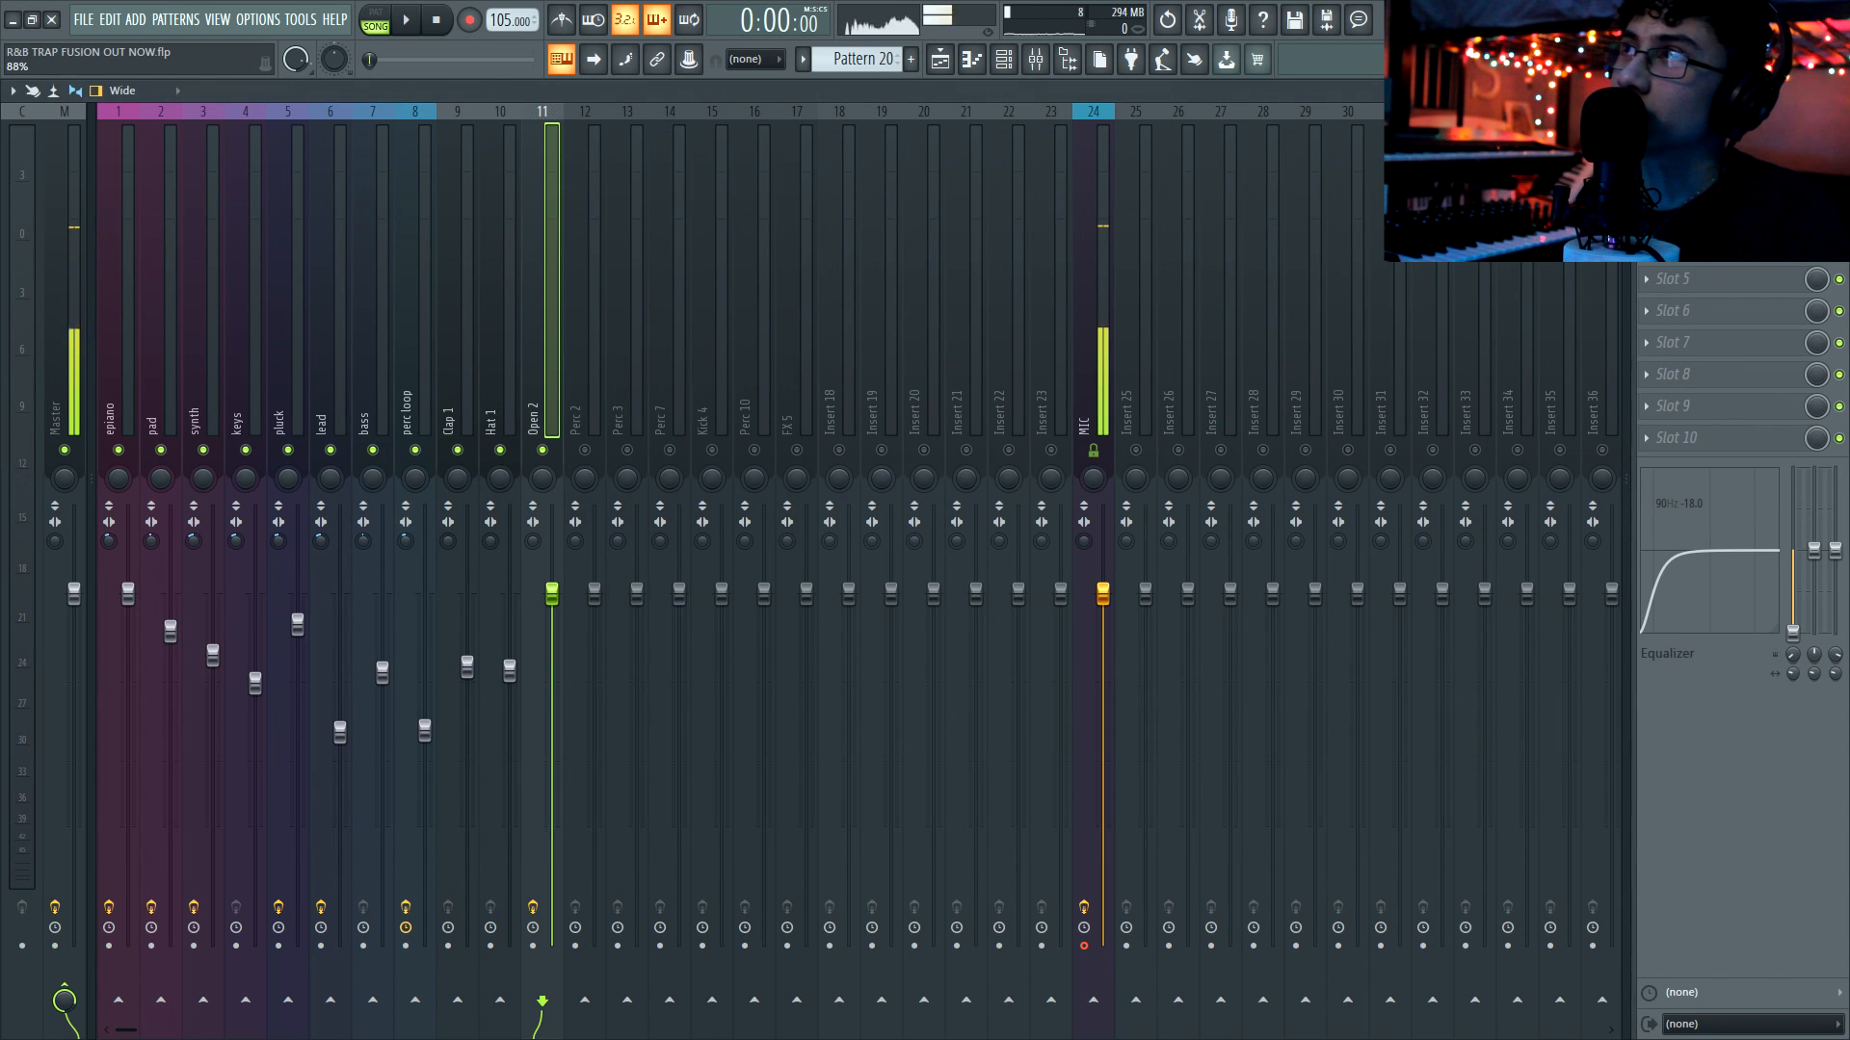
# Pan the Open 2 track to the left and the Perc 2 track to the right, lowering both volumes by ear
pyautogui.press('space')
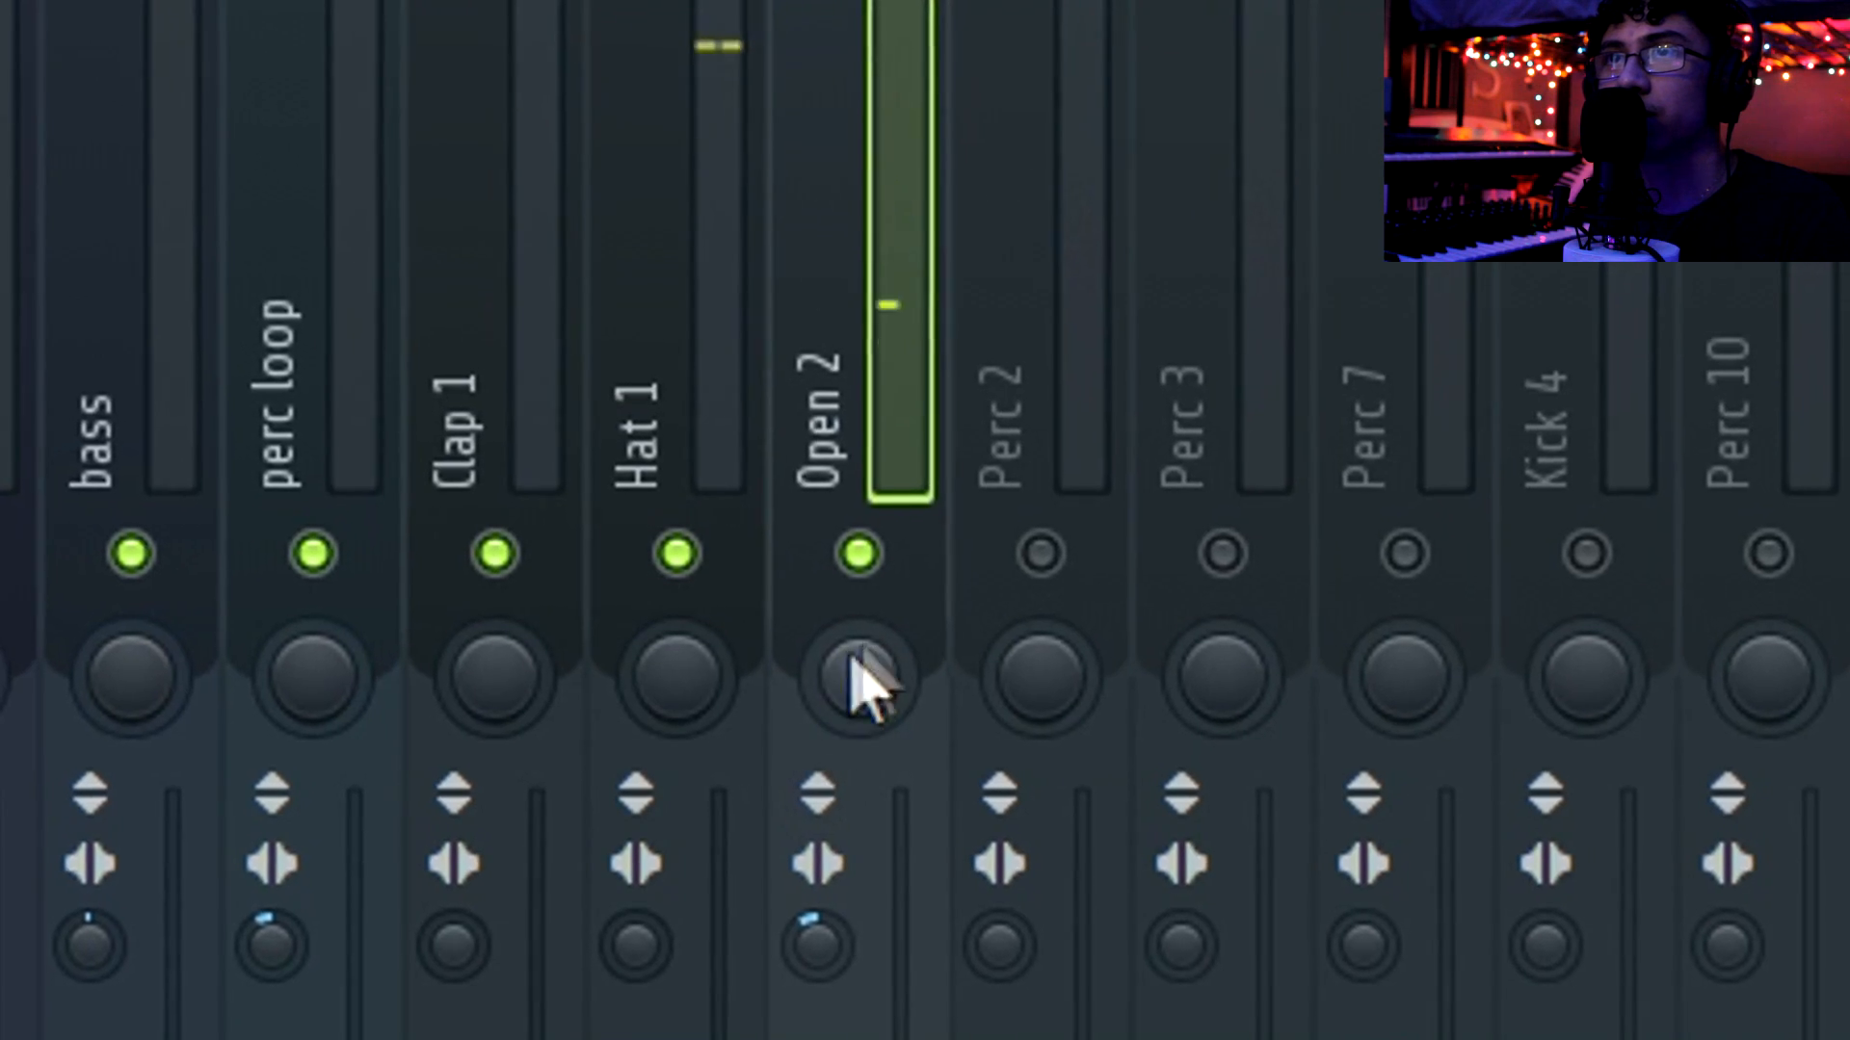
pyautogui.moveTo(877, 650); pyautogui.dragTo(876, 737)
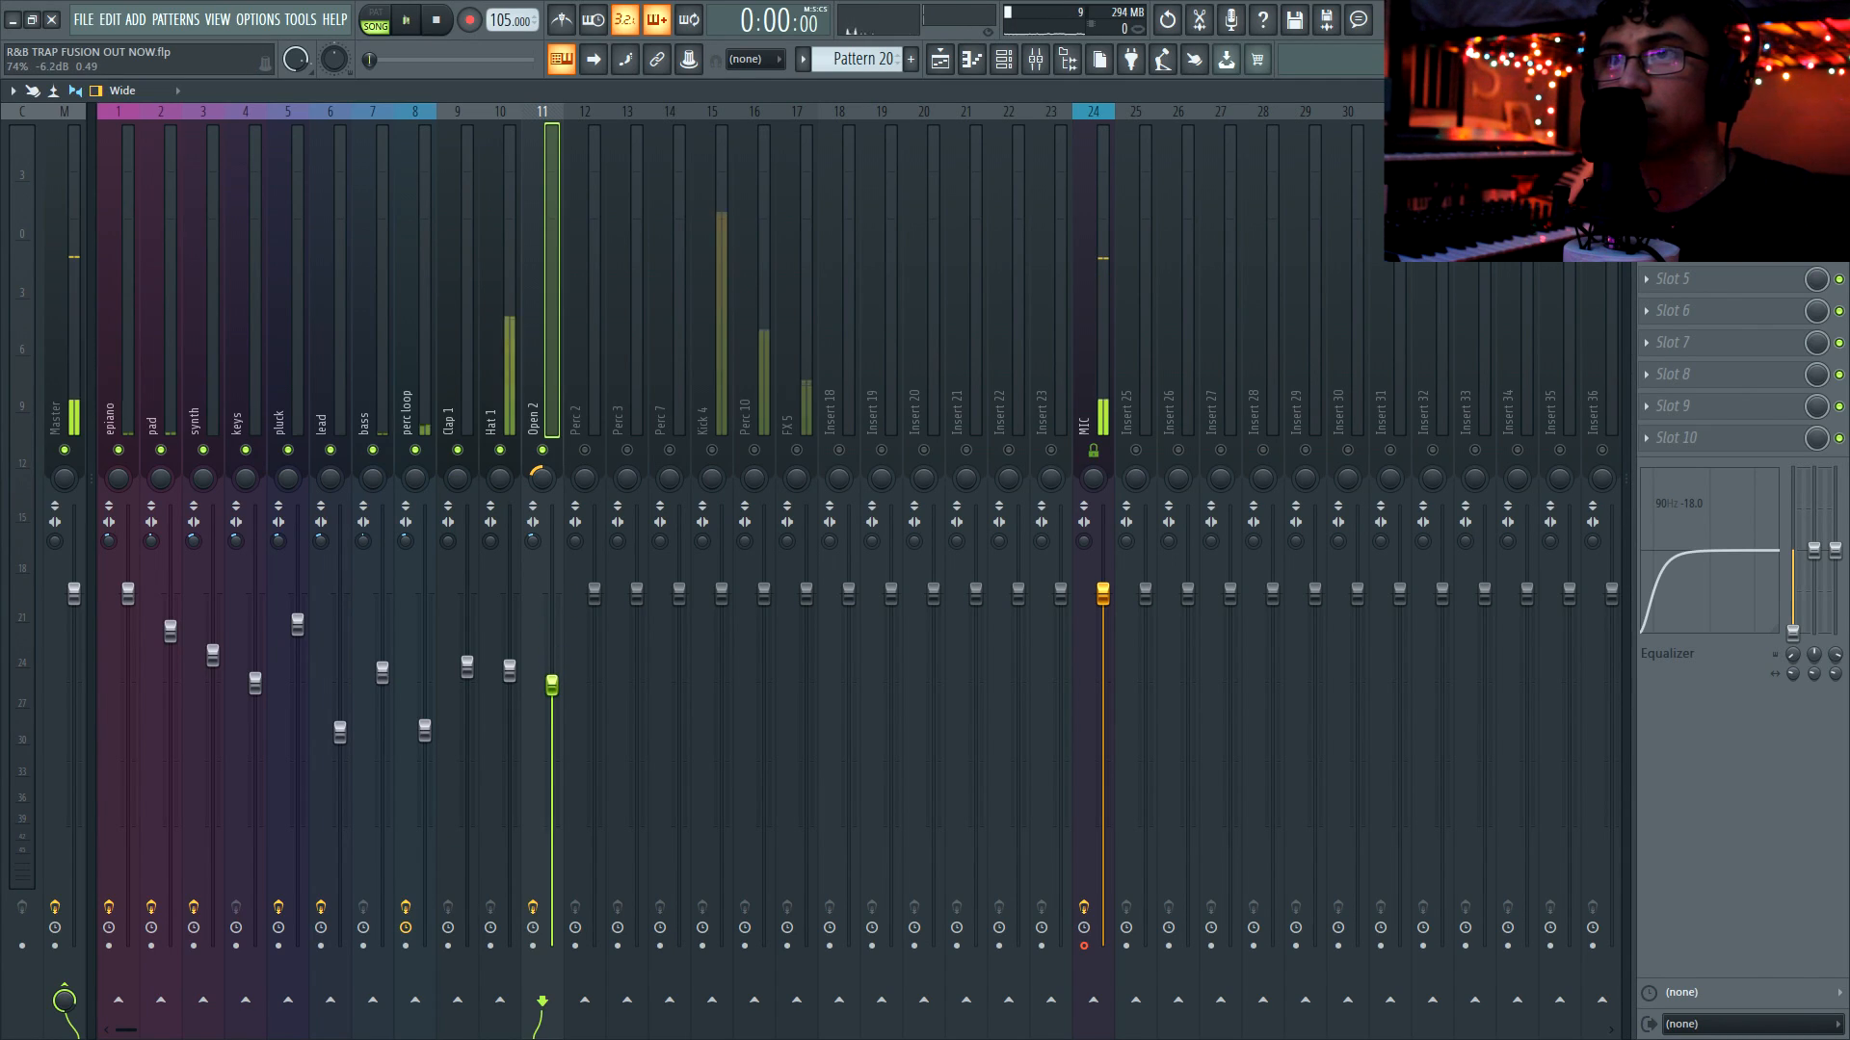
pyautogui.moveTo(552, 685); pyautogui.dragTo(552, 690)
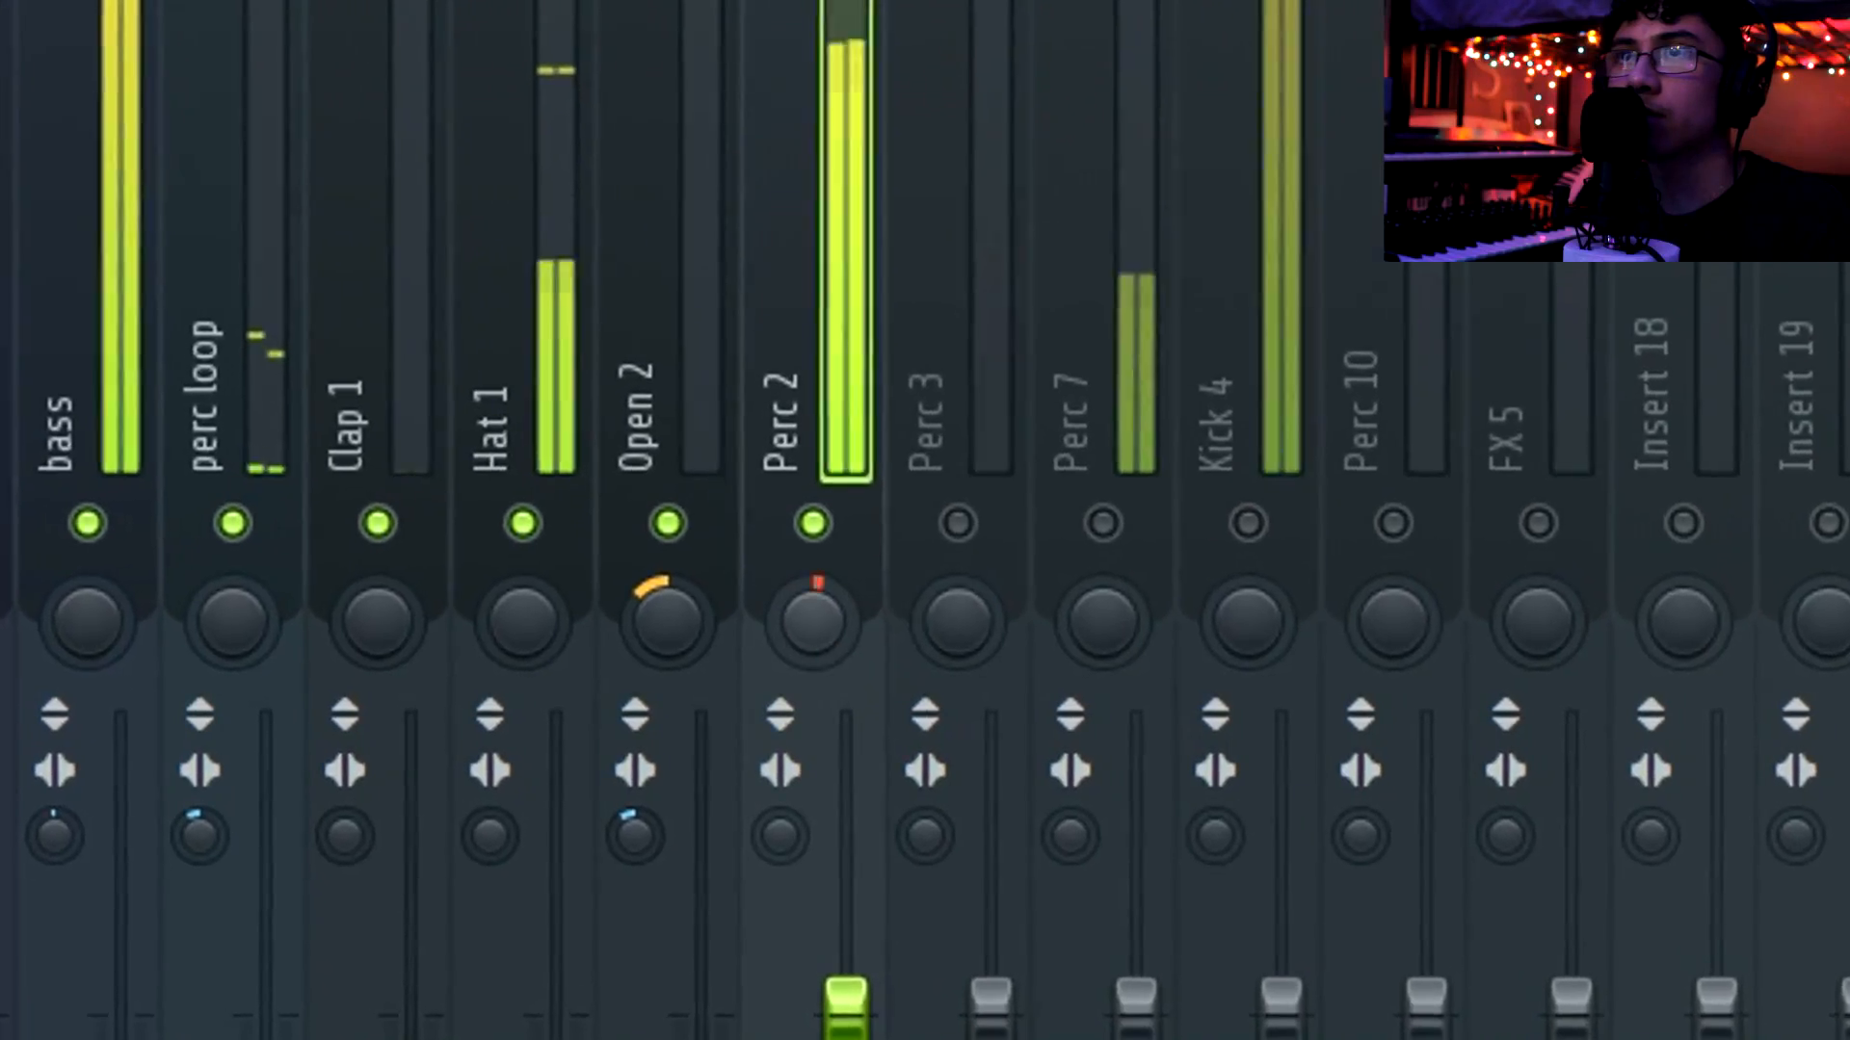
pyautogui.moveTo(812, 621); pyautogui.dragTo(817, 624)
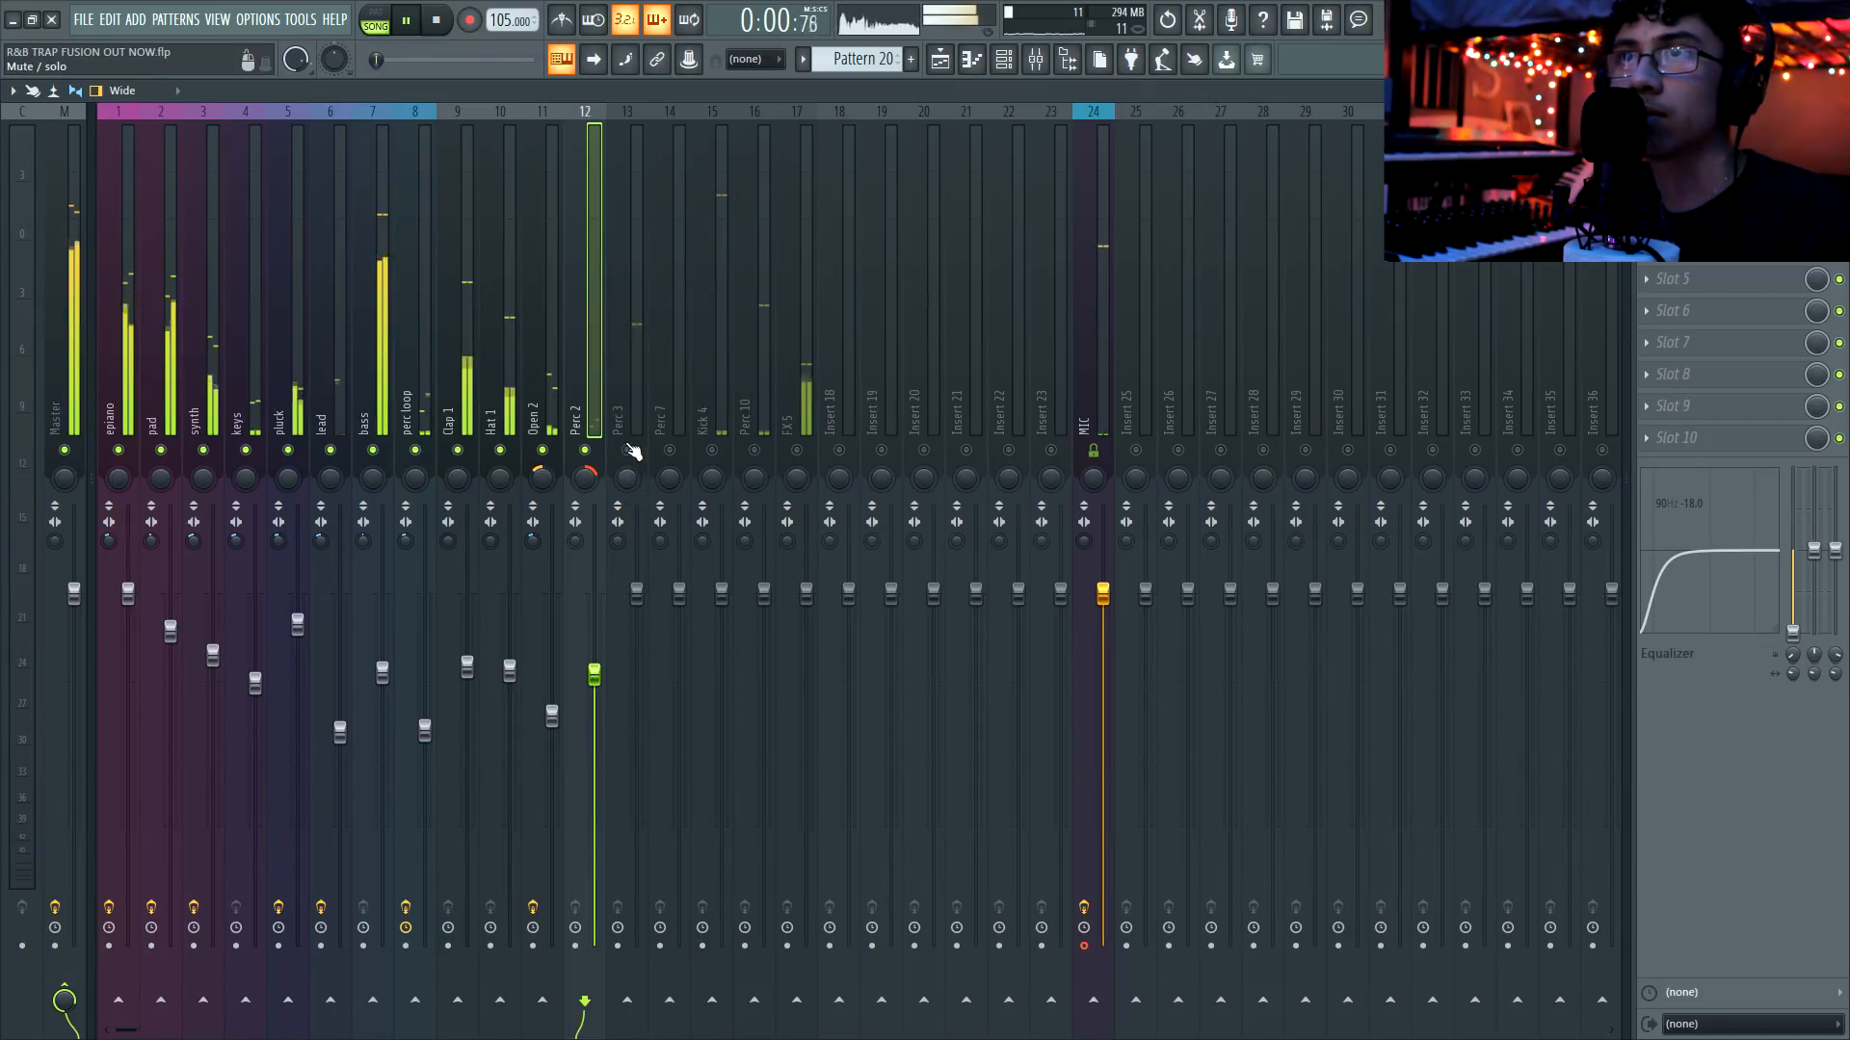
# Unmute the Perc 3 track, cut its low shelf and lower its volume in the mix
pyautogui.click(627, 450)
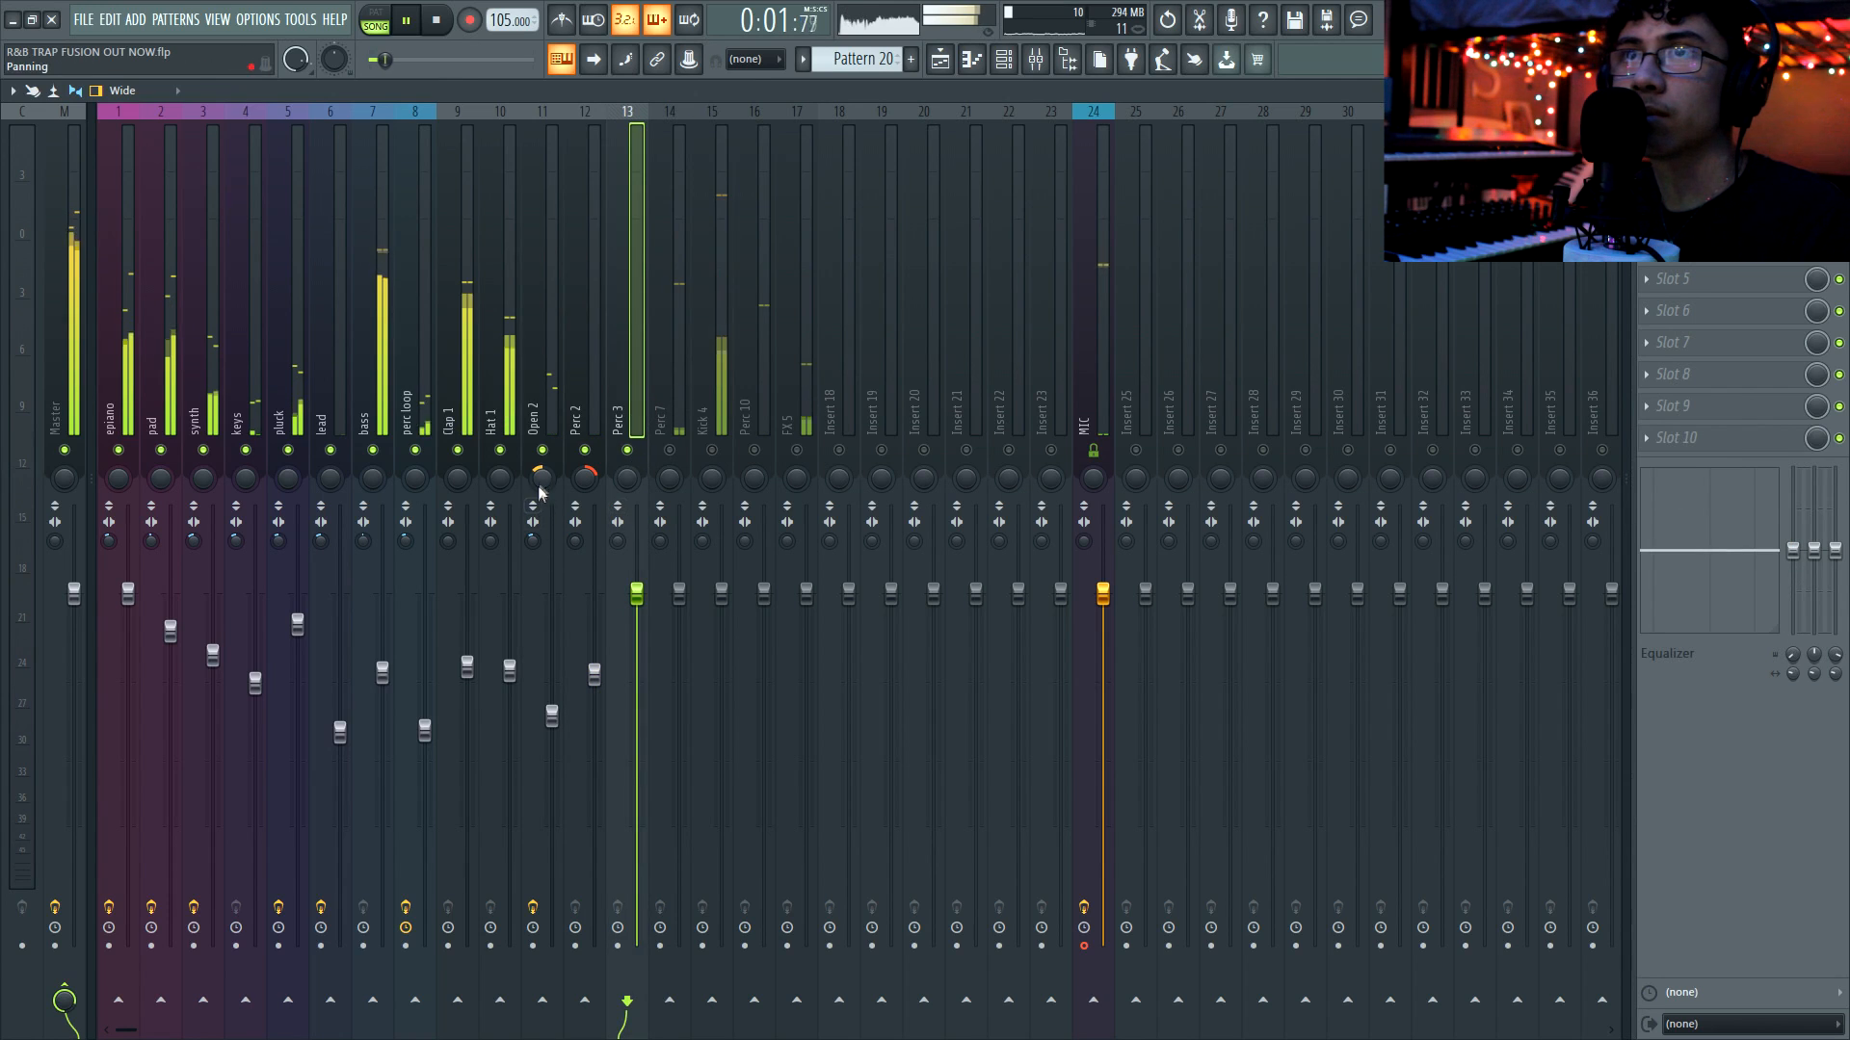
pyautogui.click(539, 495)
pyautogui.click(639, 453)
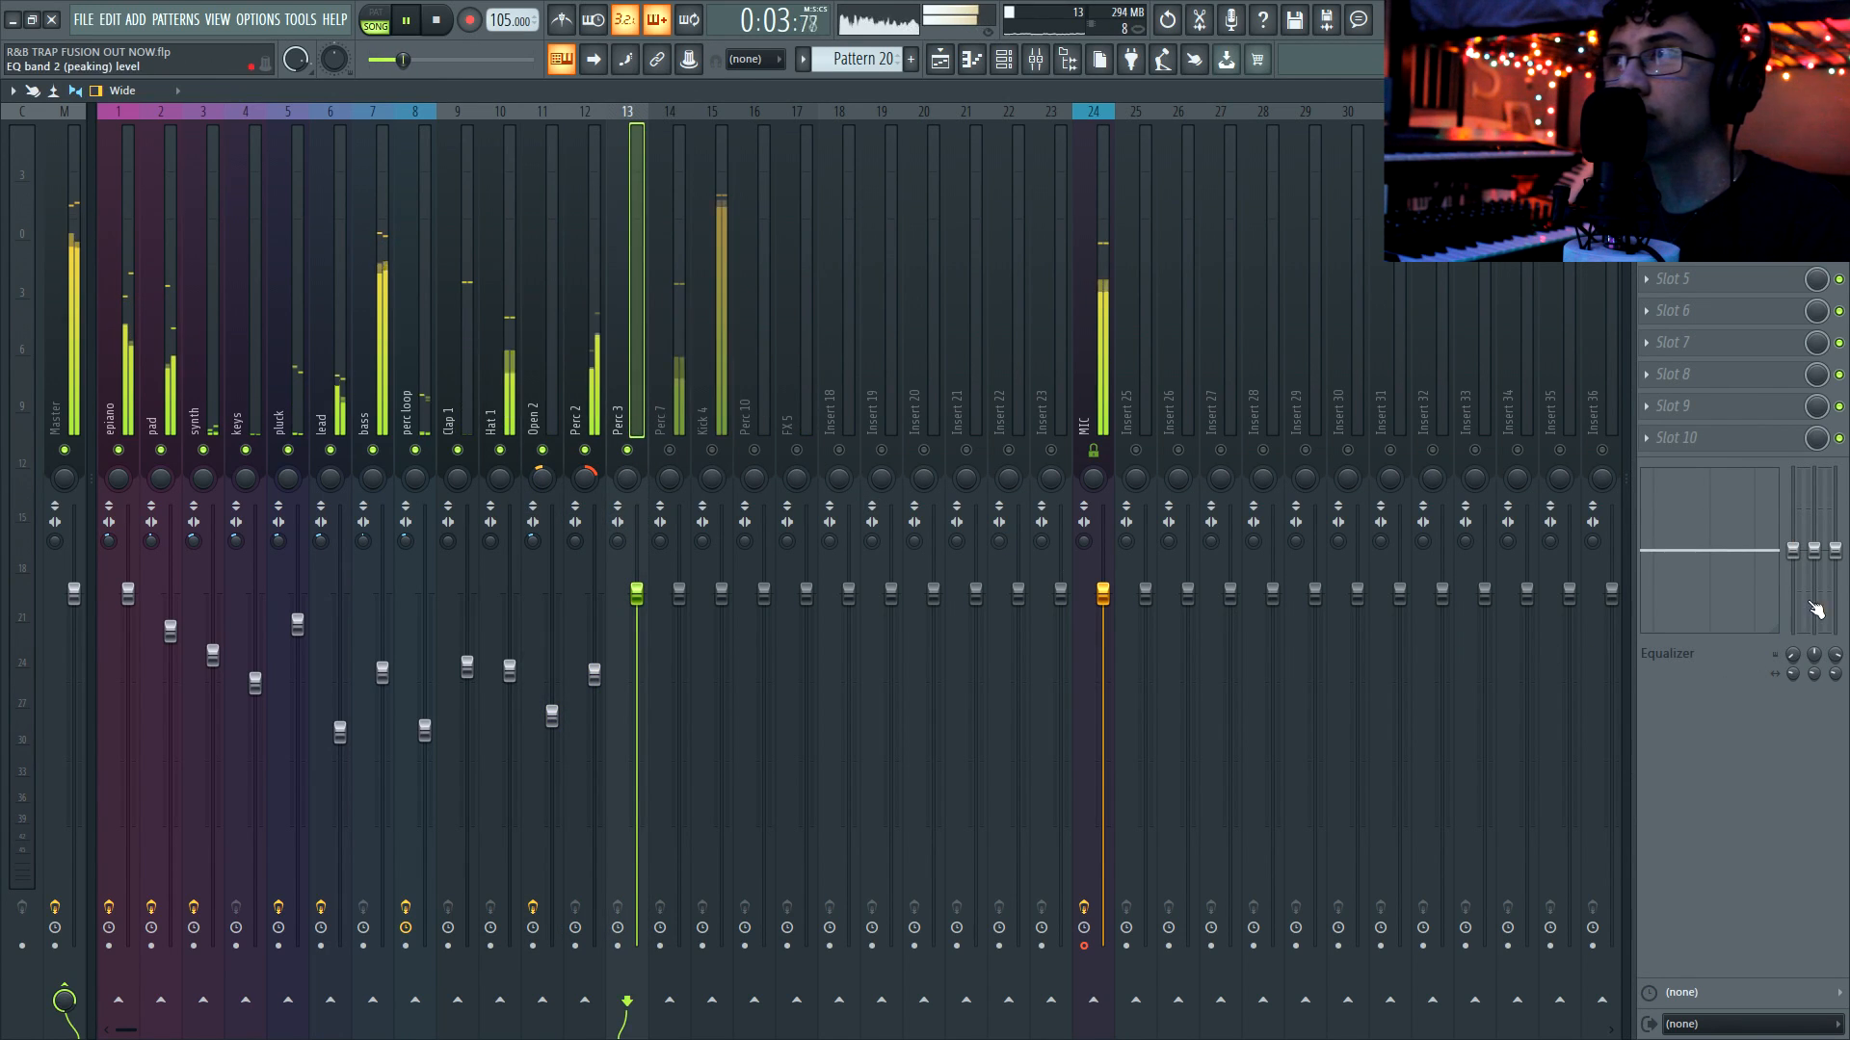
pyautogui.moveTo(636, 620); pyautogui.dragTo(636, 662)
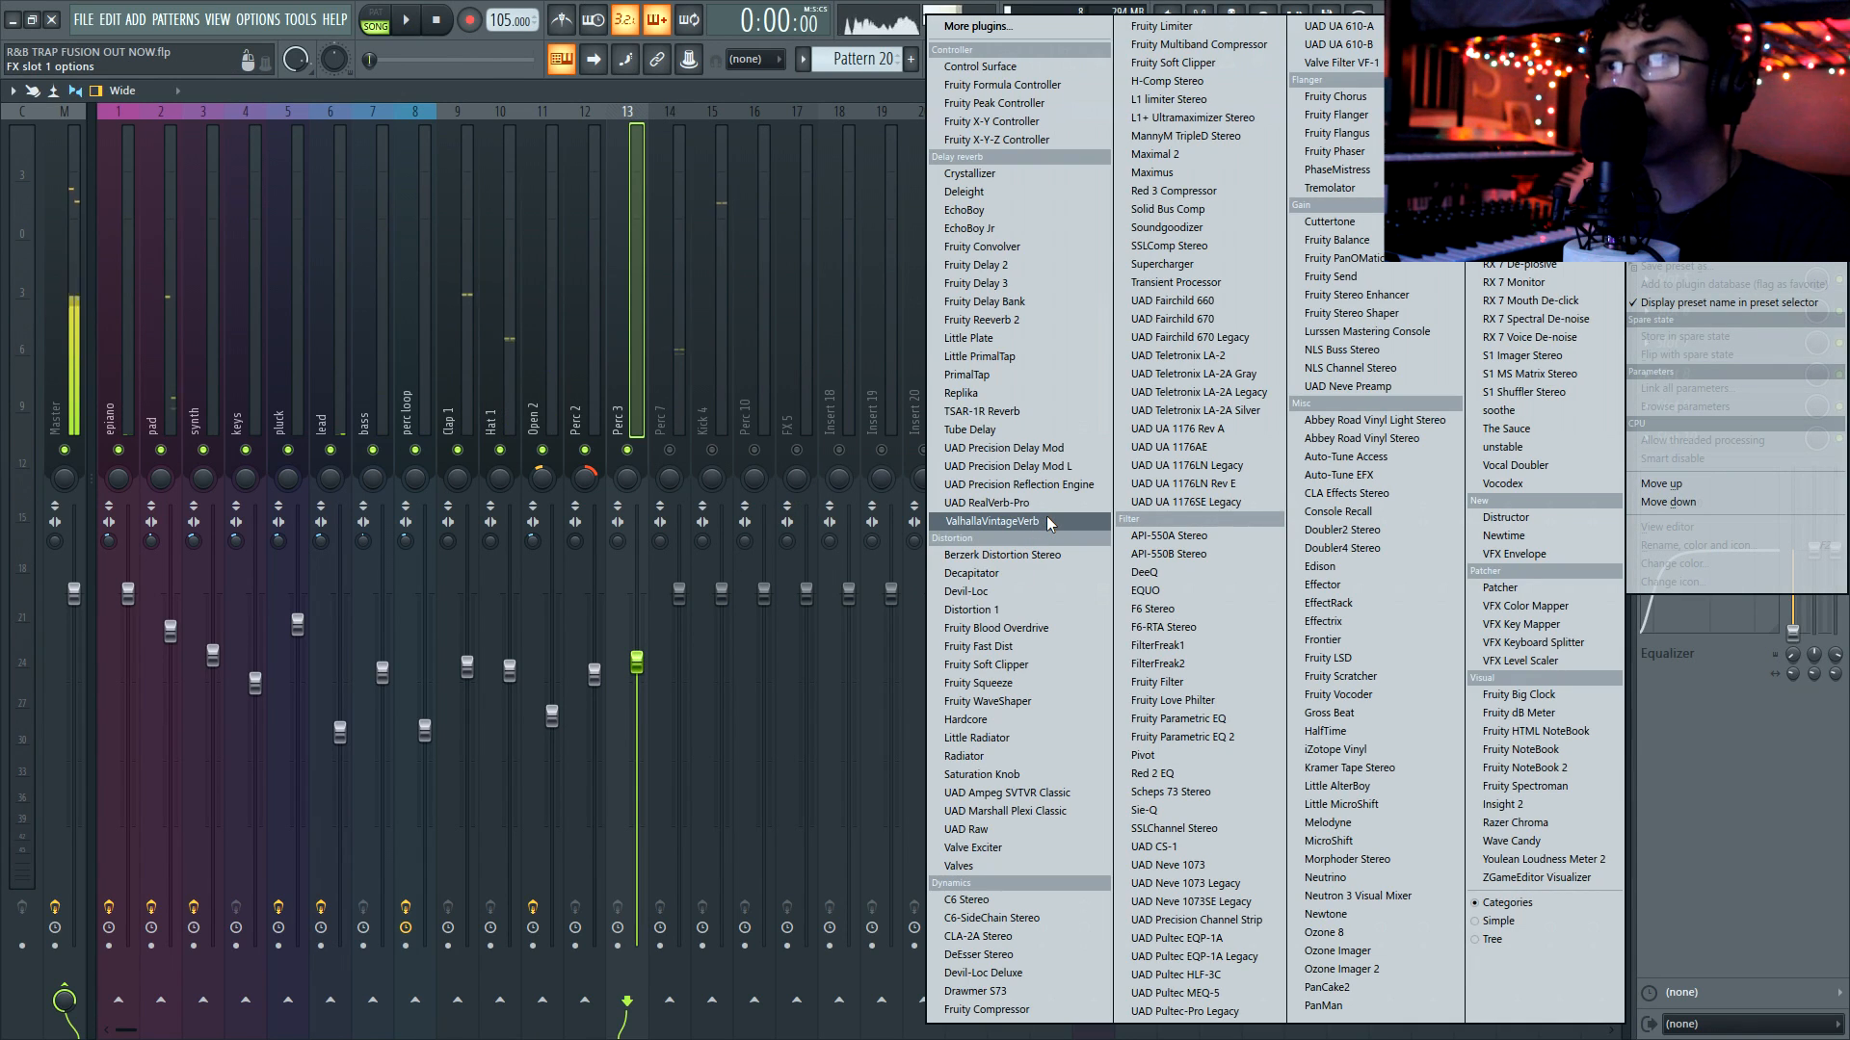
# Bring in the Perc 7 track with its low shelf at -18.0 dB at 90 Hz and lower its volume by ear
pyautogui.click(672, 385)
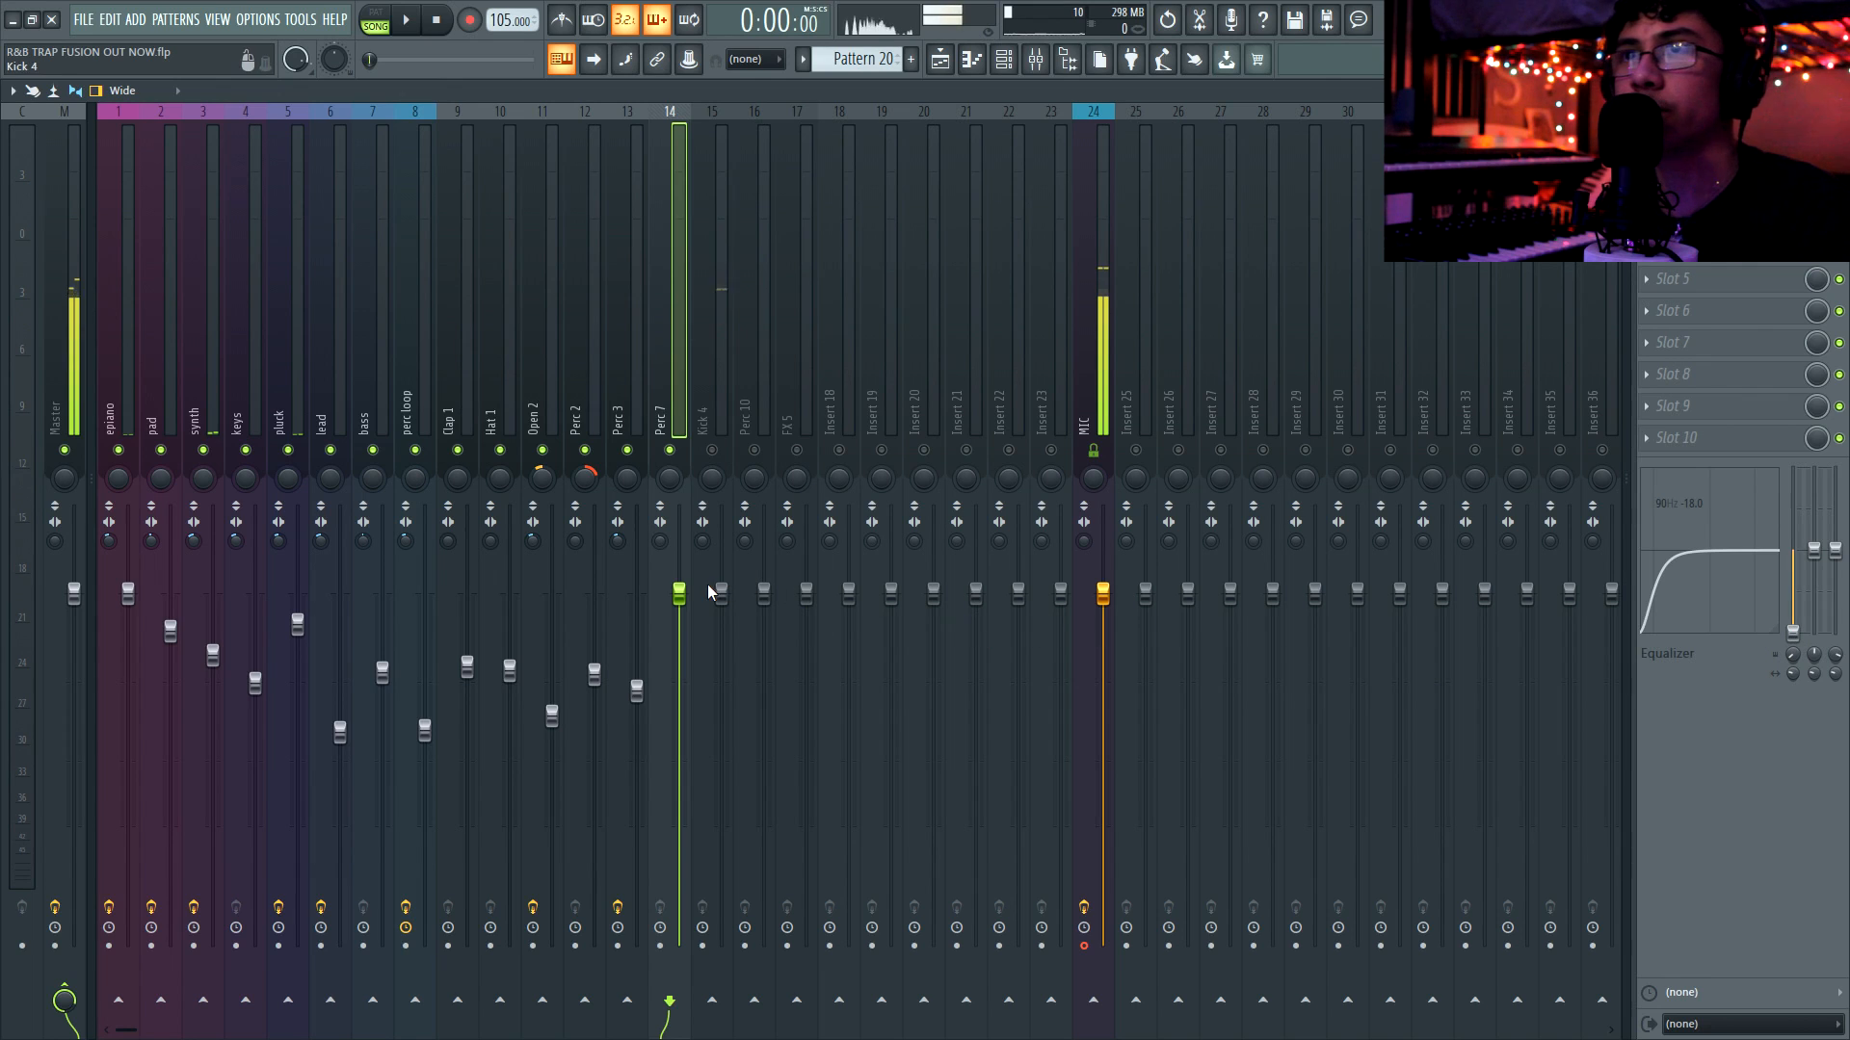
pyautogui.press('space')
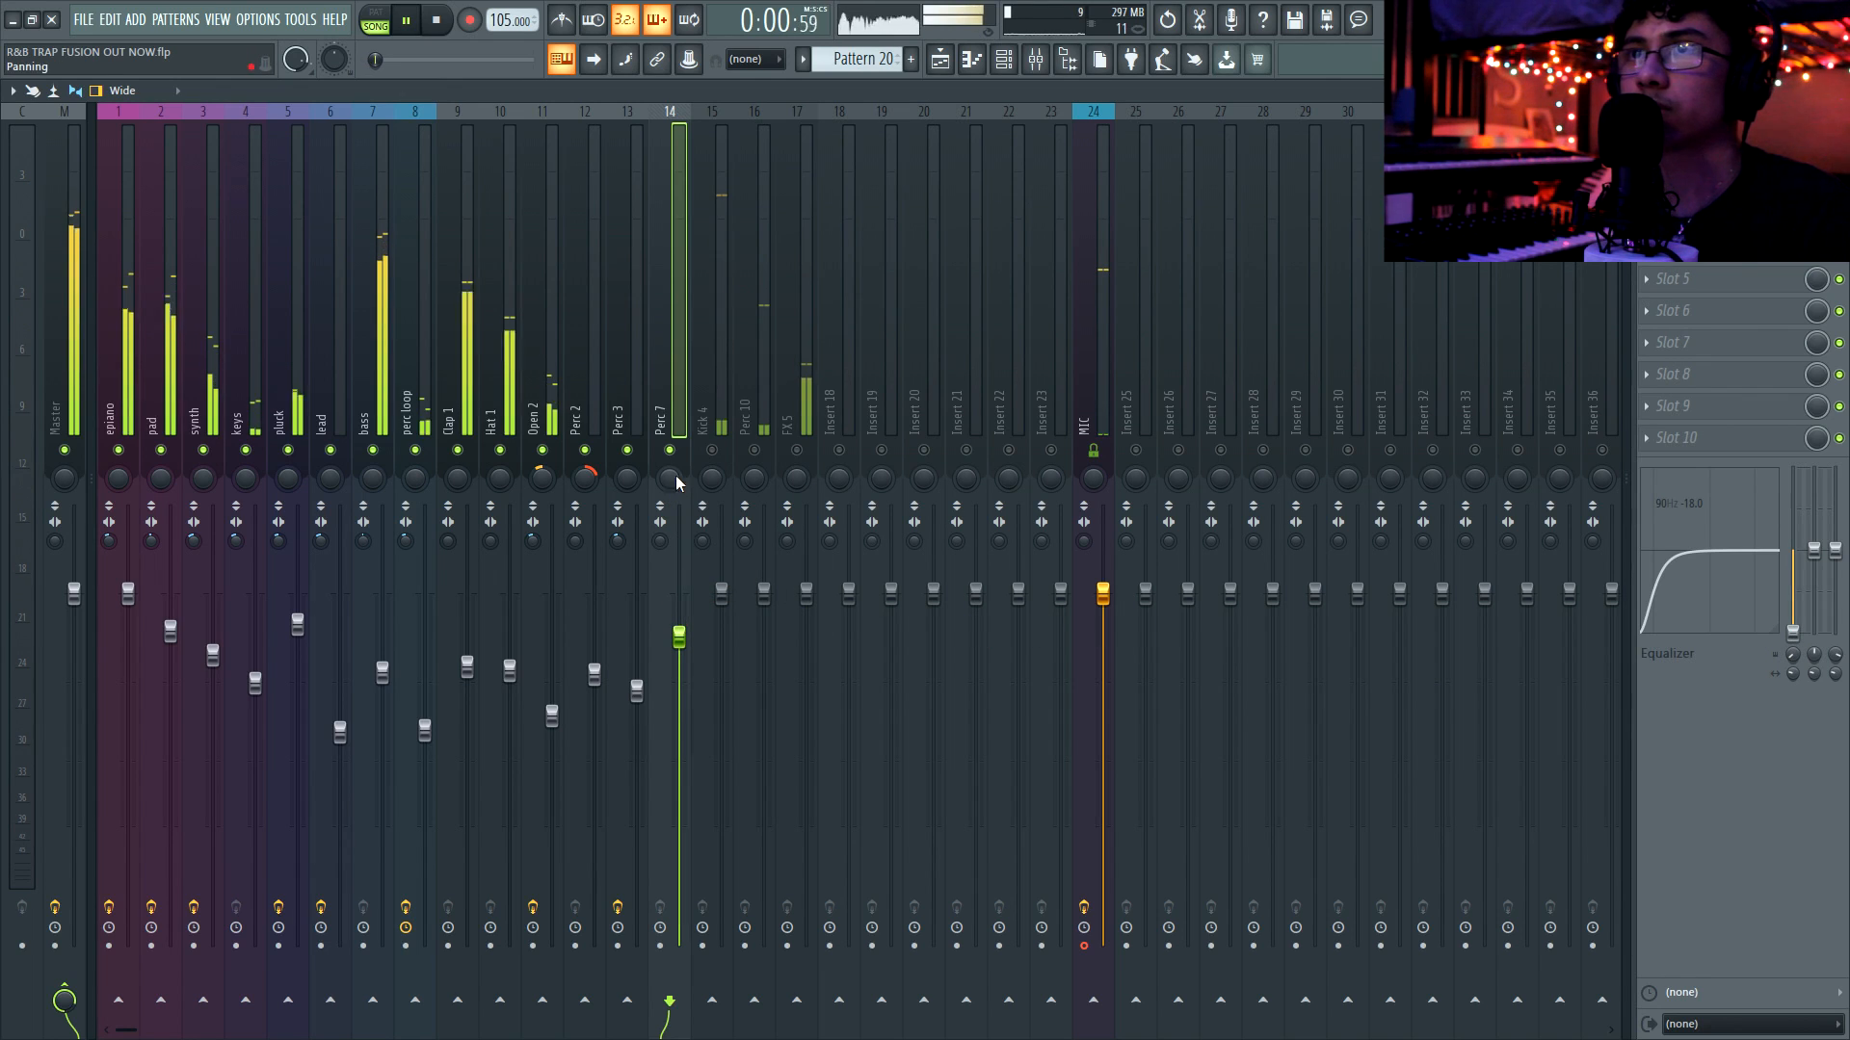
pyautogui.moveTo(679, 637); pyautogui.dragTo(680, 658)
pyautogui.press('space')
# Narrow the Kick 4 track's stereo image and insert Fruity Parametric EQ 2 in its first slot, boosting the high band
pyautogui.click(713, 395)
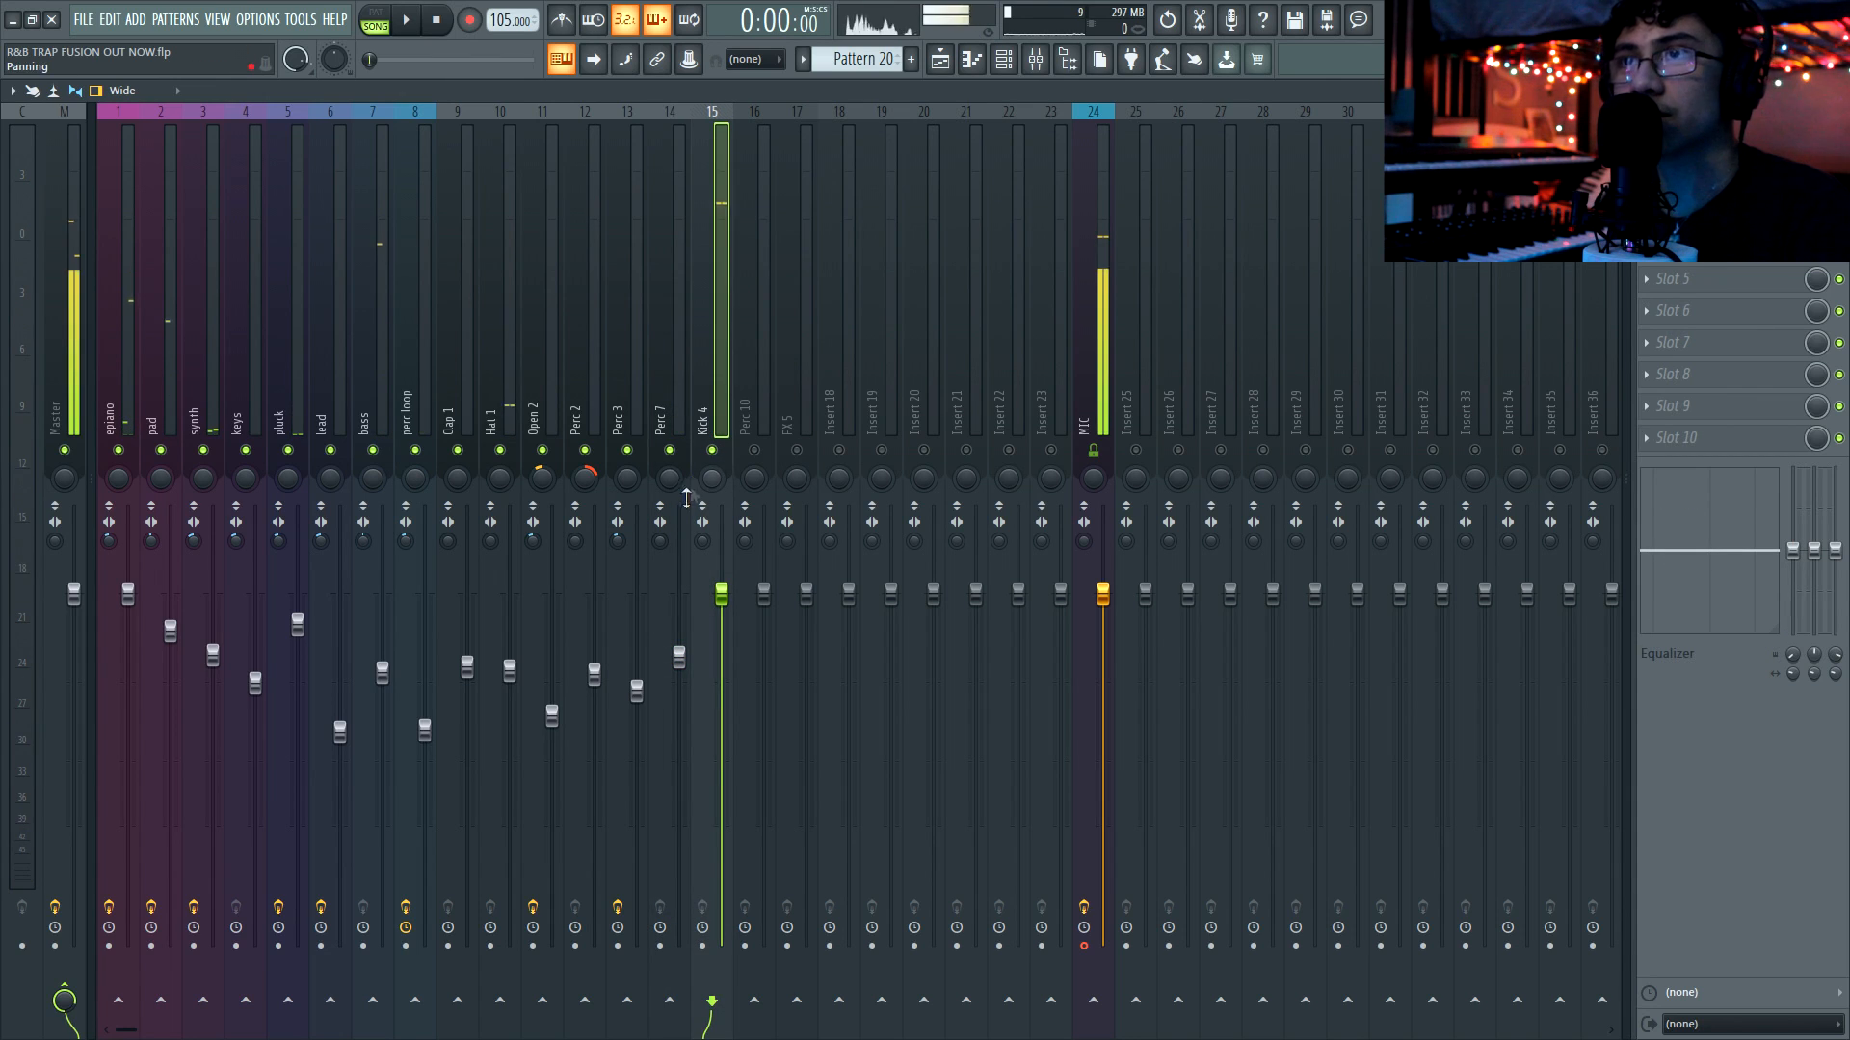
pyautogui.scroll(2, 702, 542)
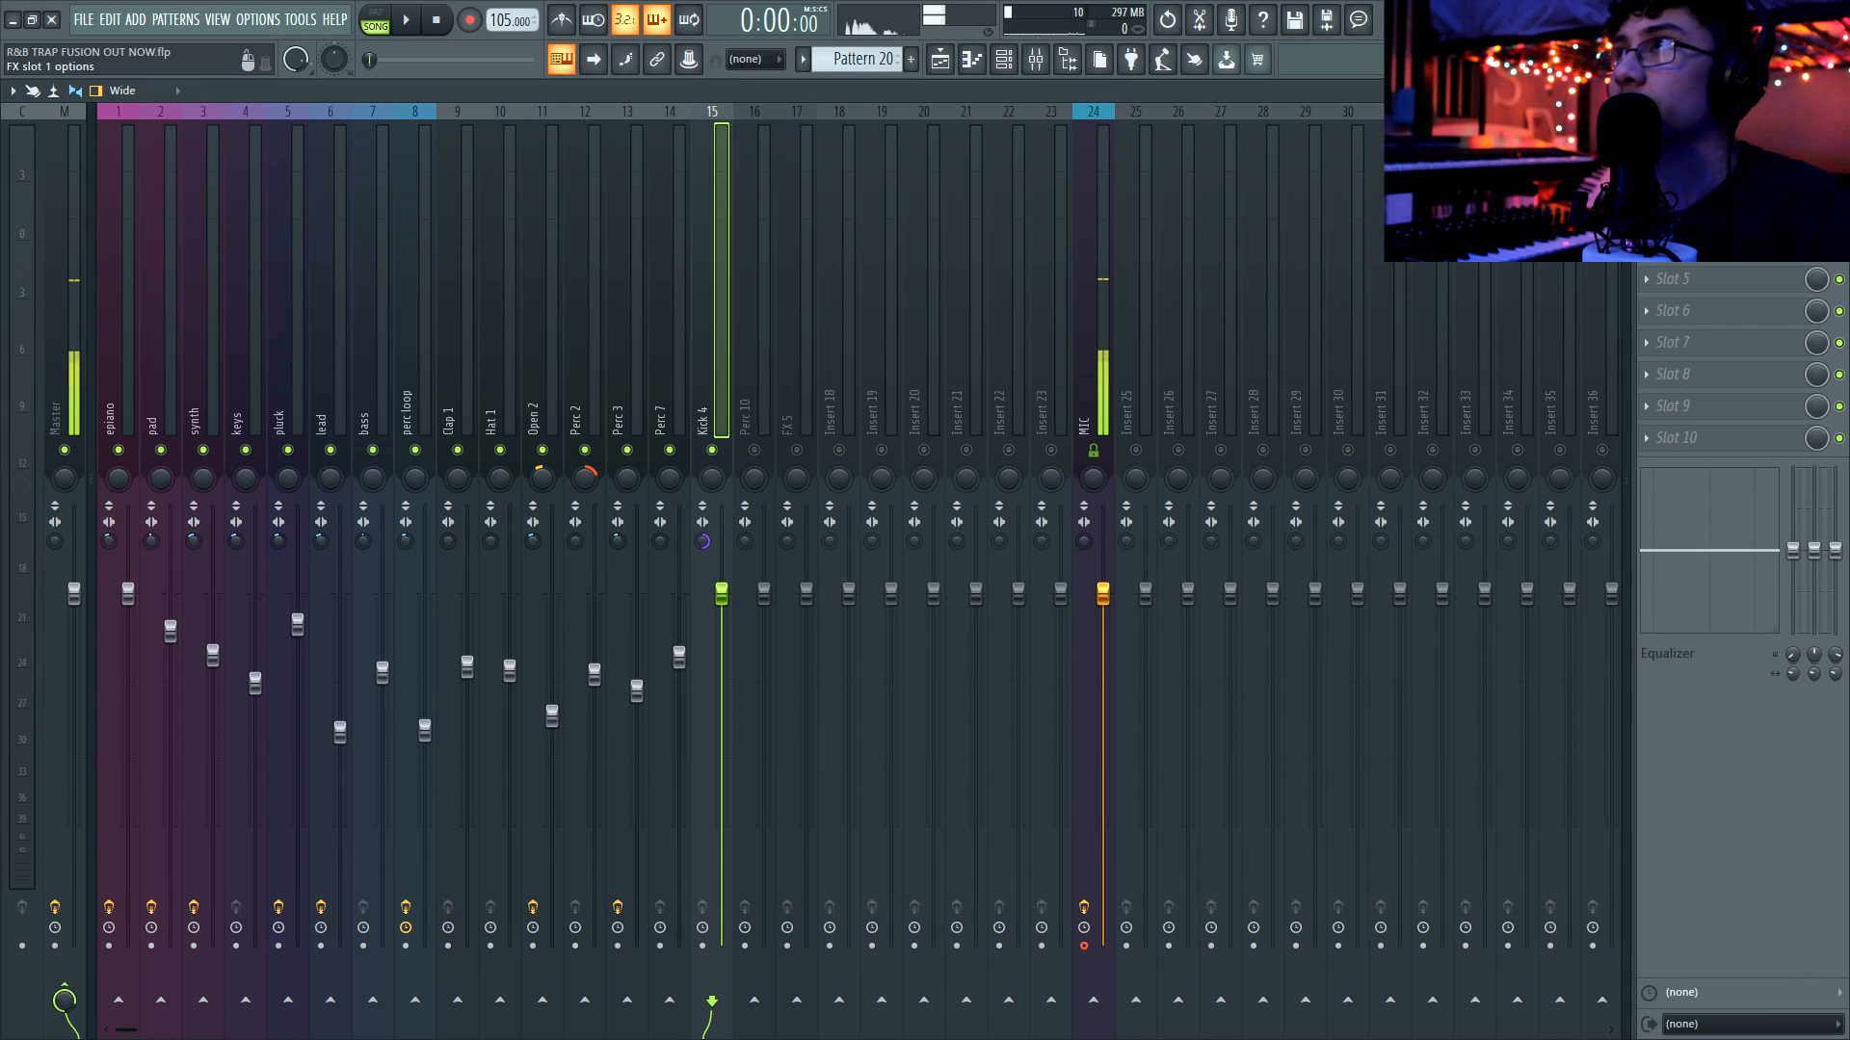
pyautogui.click(1646, 152)
pyautogui.moveTo(1681, 184)
pyautogui.click(1157, 722)
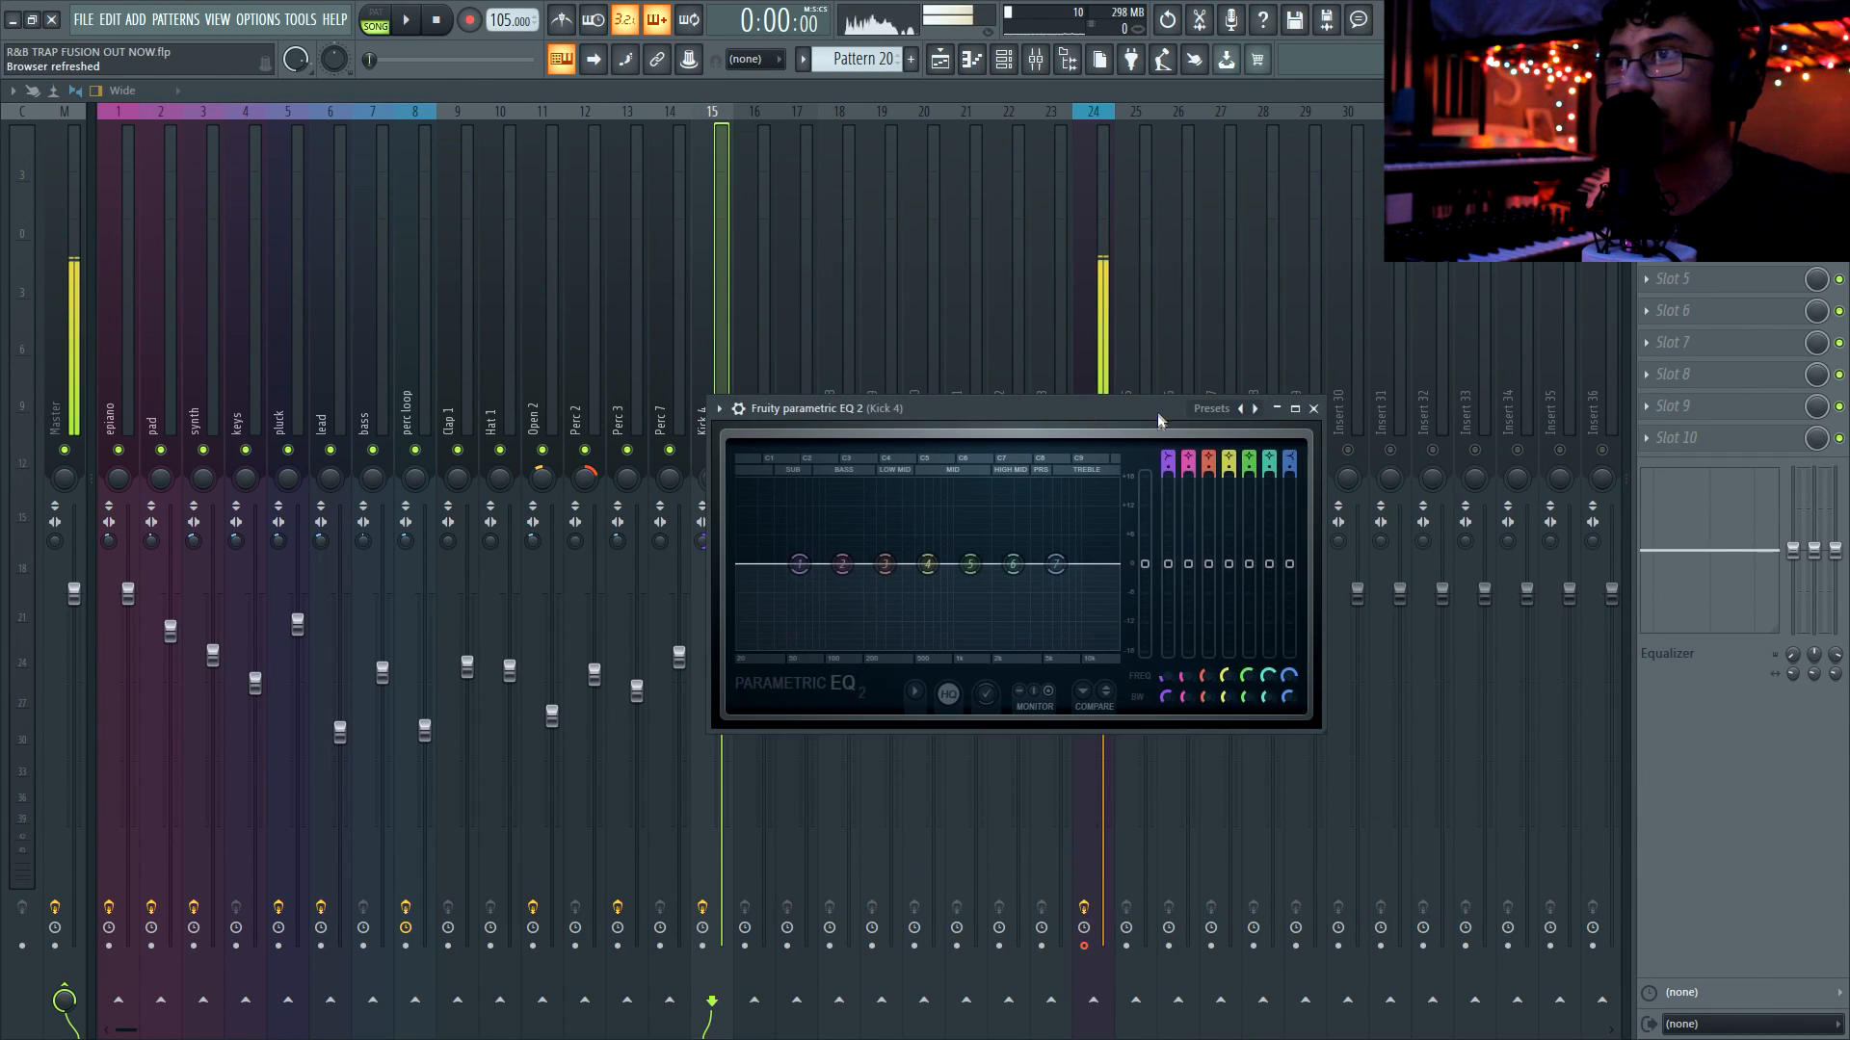
pyautogui.moveTo(1041, 546); pyautogui.dragTo(1079, 527)
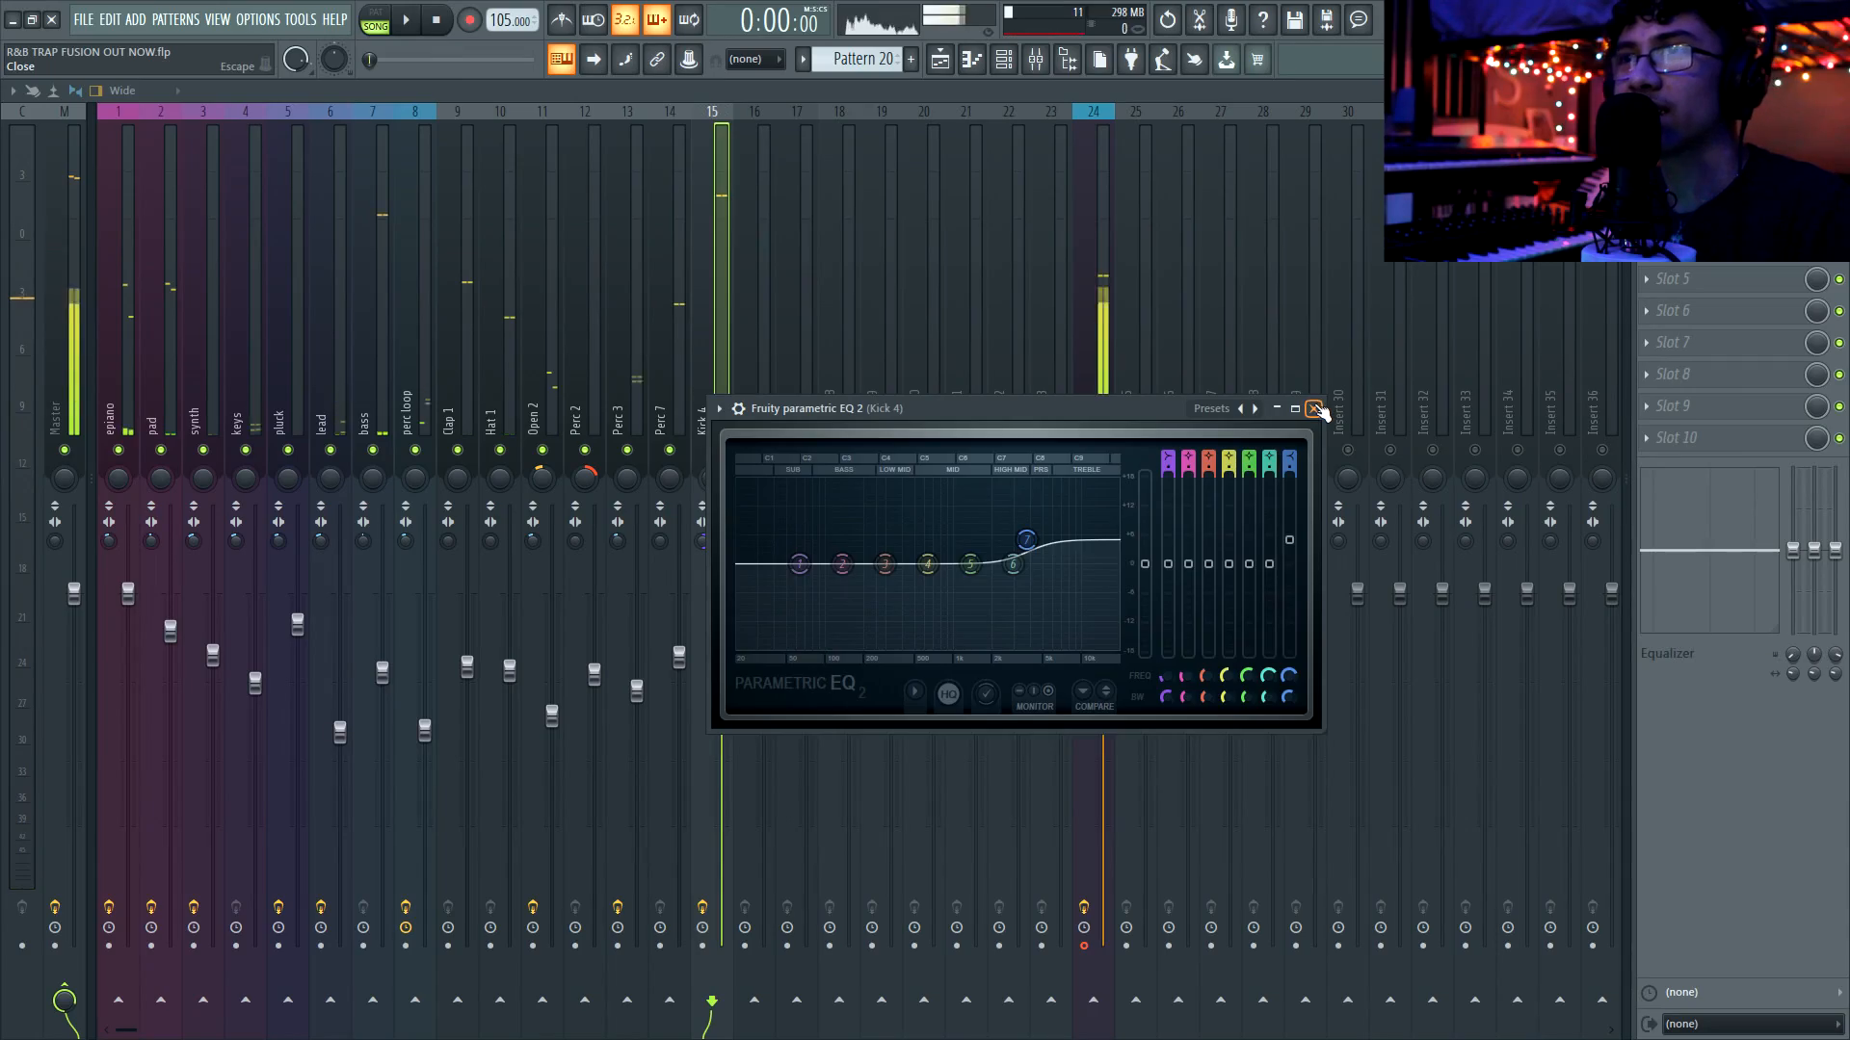
# Recheck the Kick 4 track's EQ against the playing song and raise the track's volume to about 0.2 dB
pyautogui.click(1314, 408)
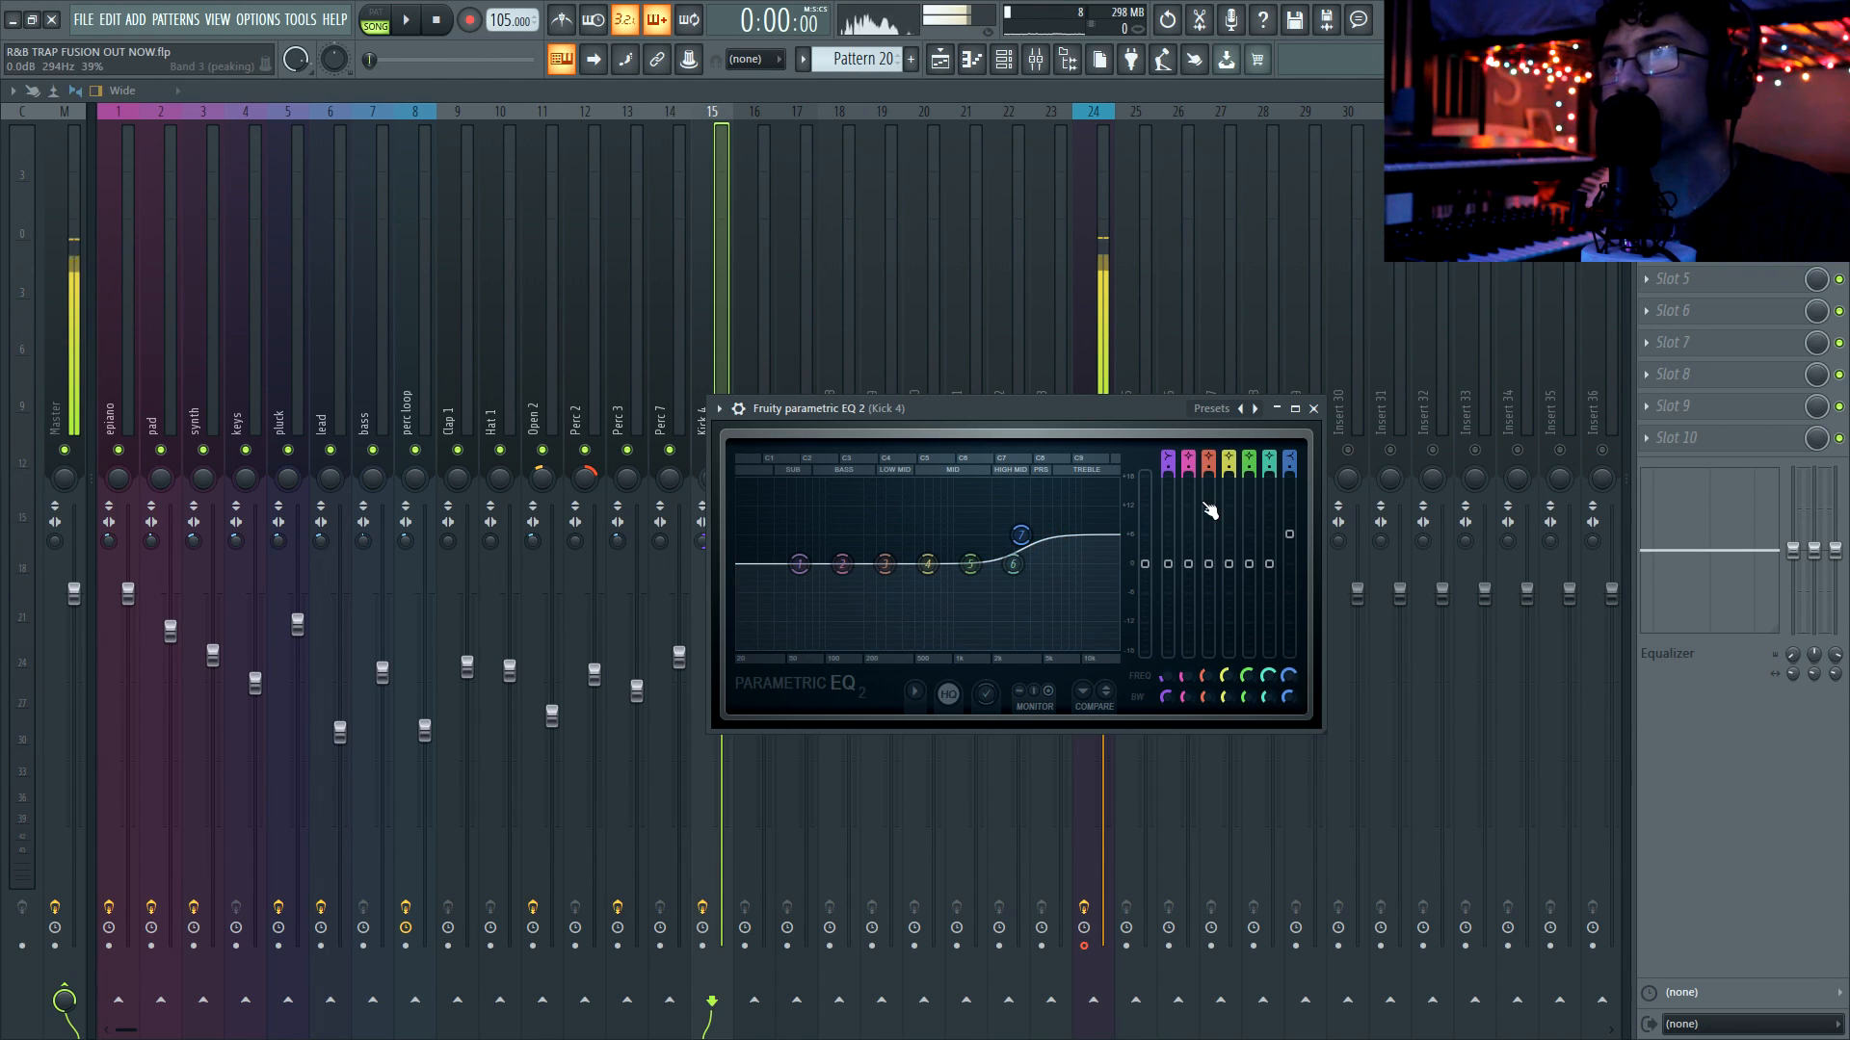
pyautogui.press('space')
pyautogui.click(1313, 409)
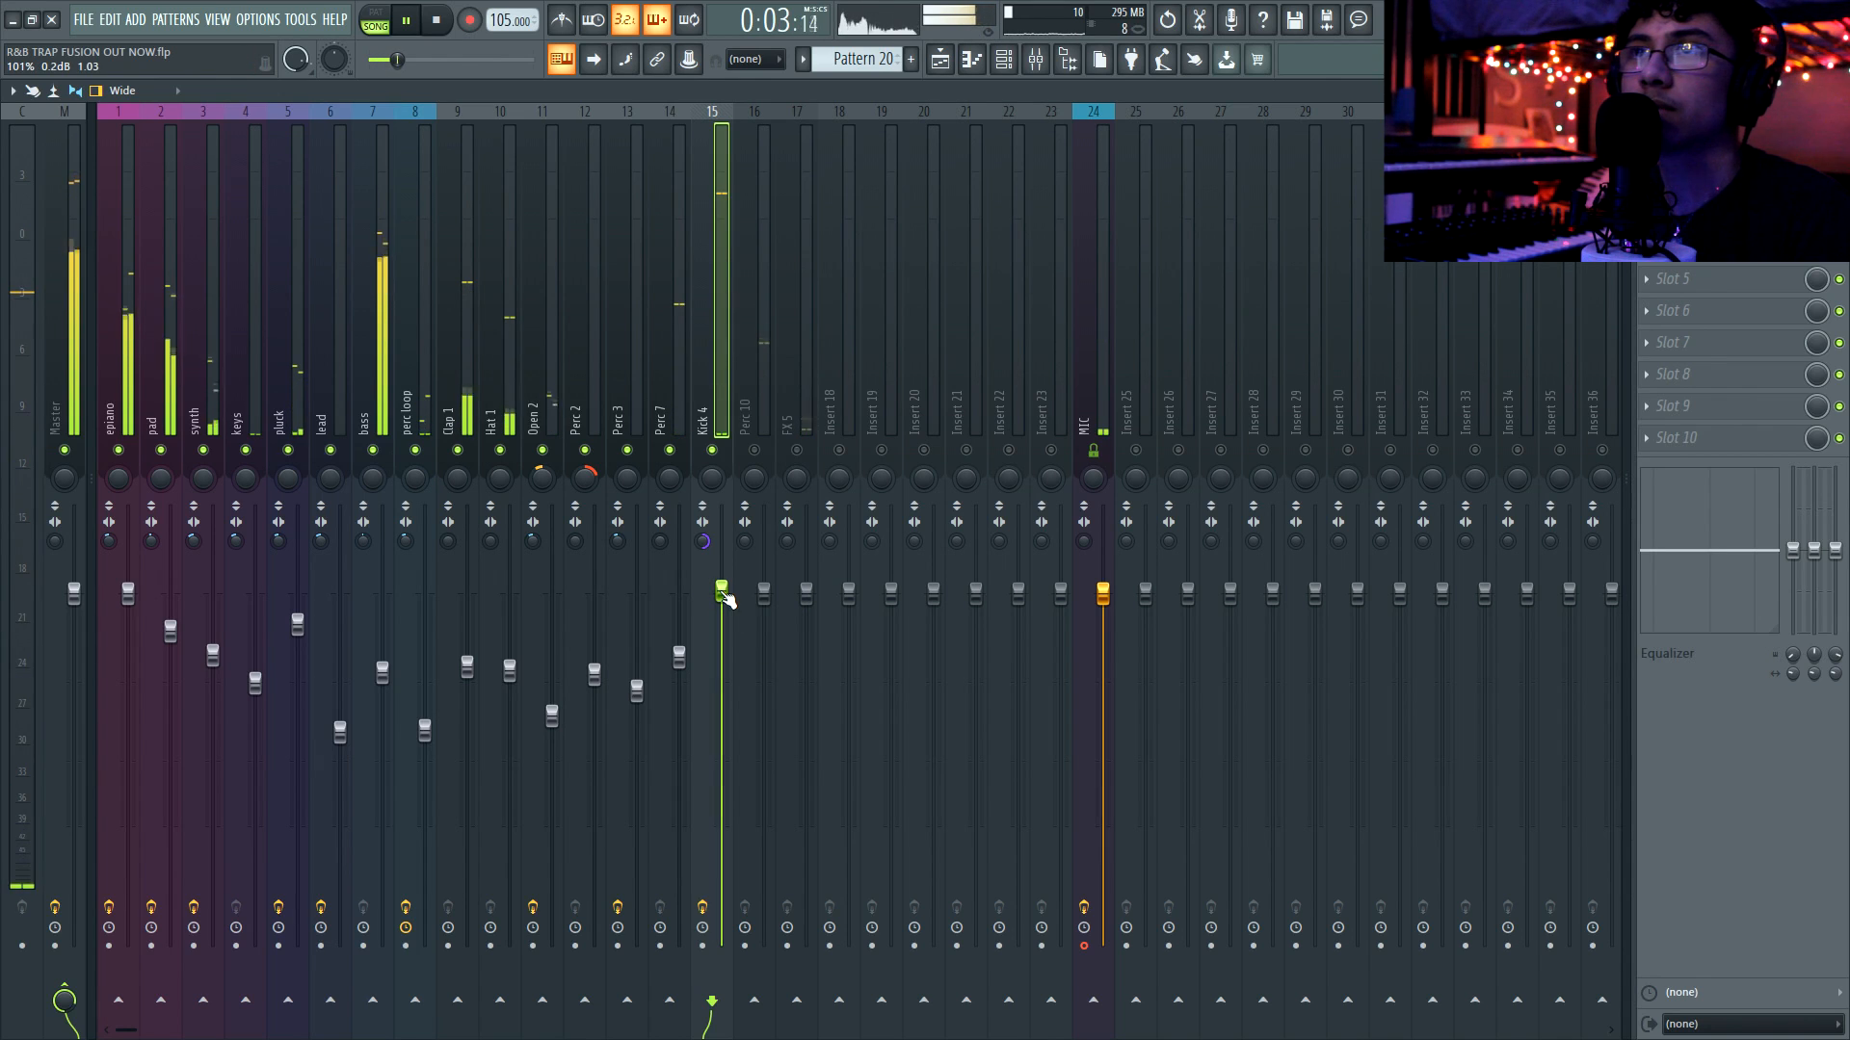
pyautogui.press('space')
# Unmute the Perc 10 track, lower its volume and insert Fruity Flangus in its first slot, with the stereo 23% separated
pyautogui.click(747, 450)
pyautogui.press('space')
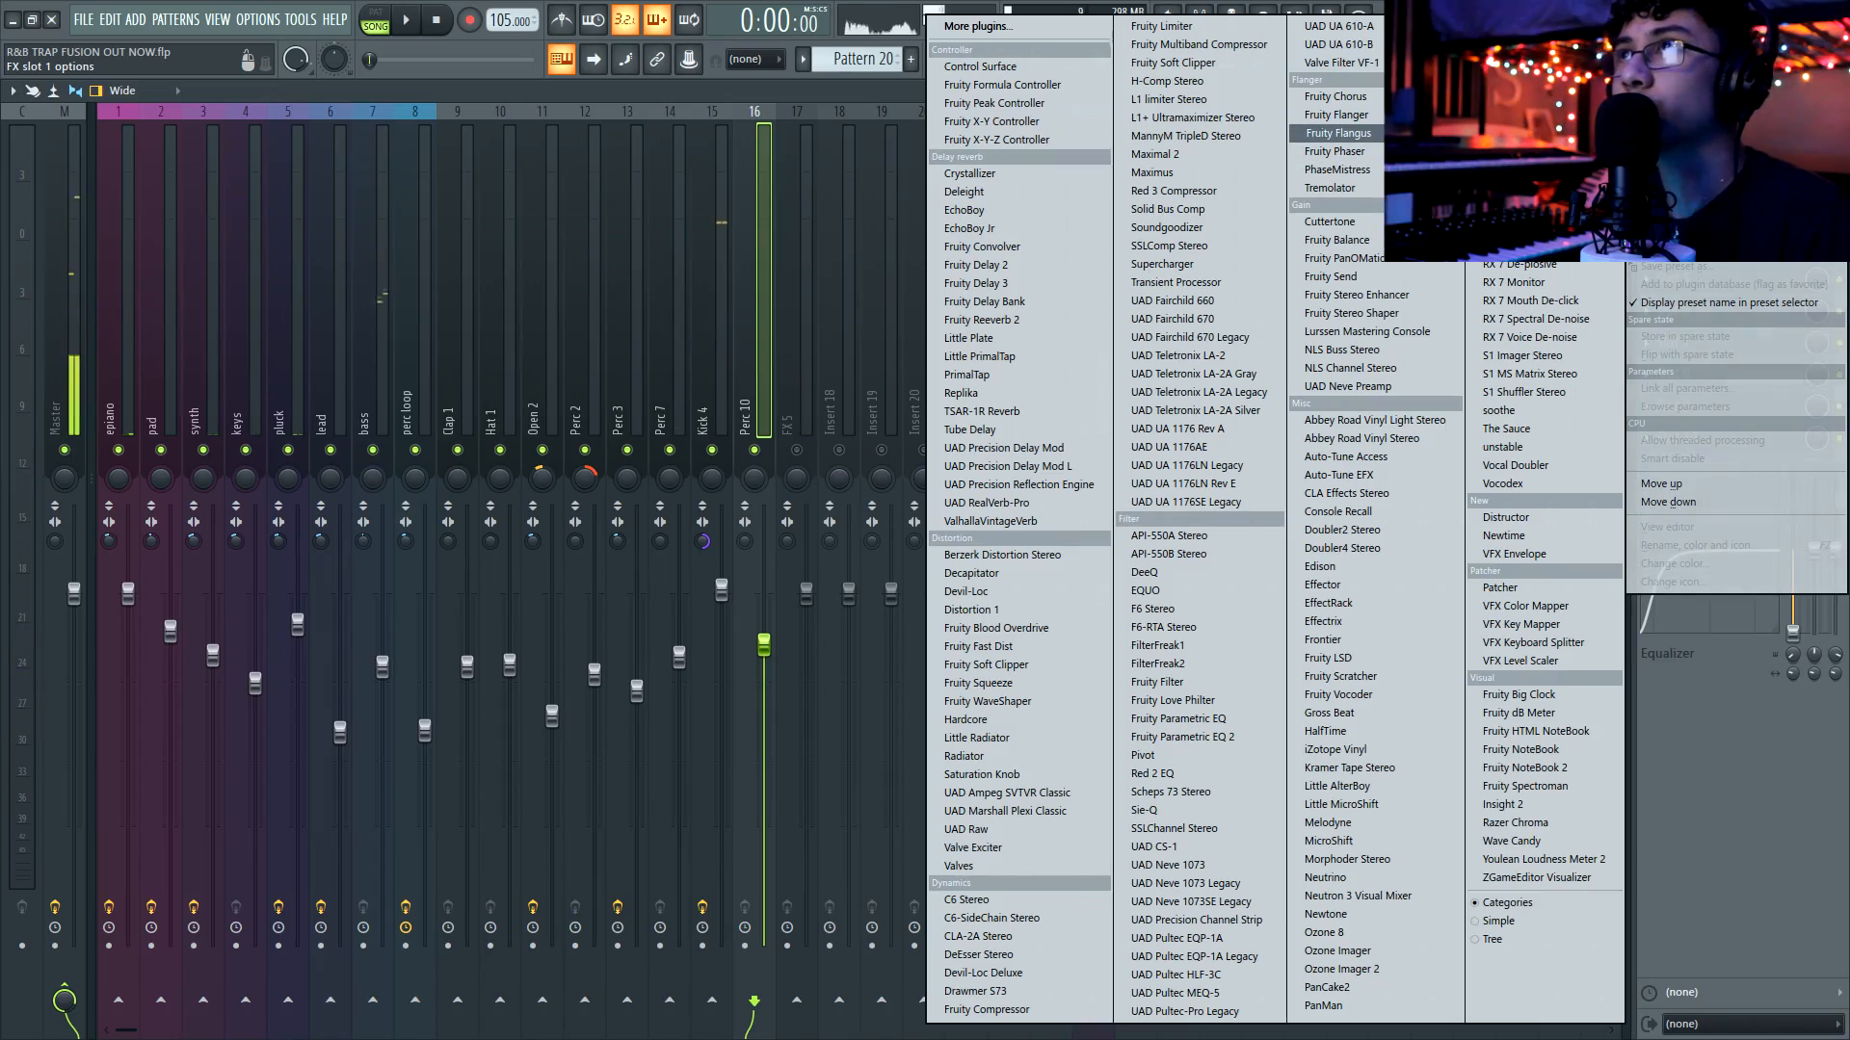
pyautogui.click(1339, 133)
pyautogui.moveTo(231, 239); pyautogui.dragTo(703, 229)
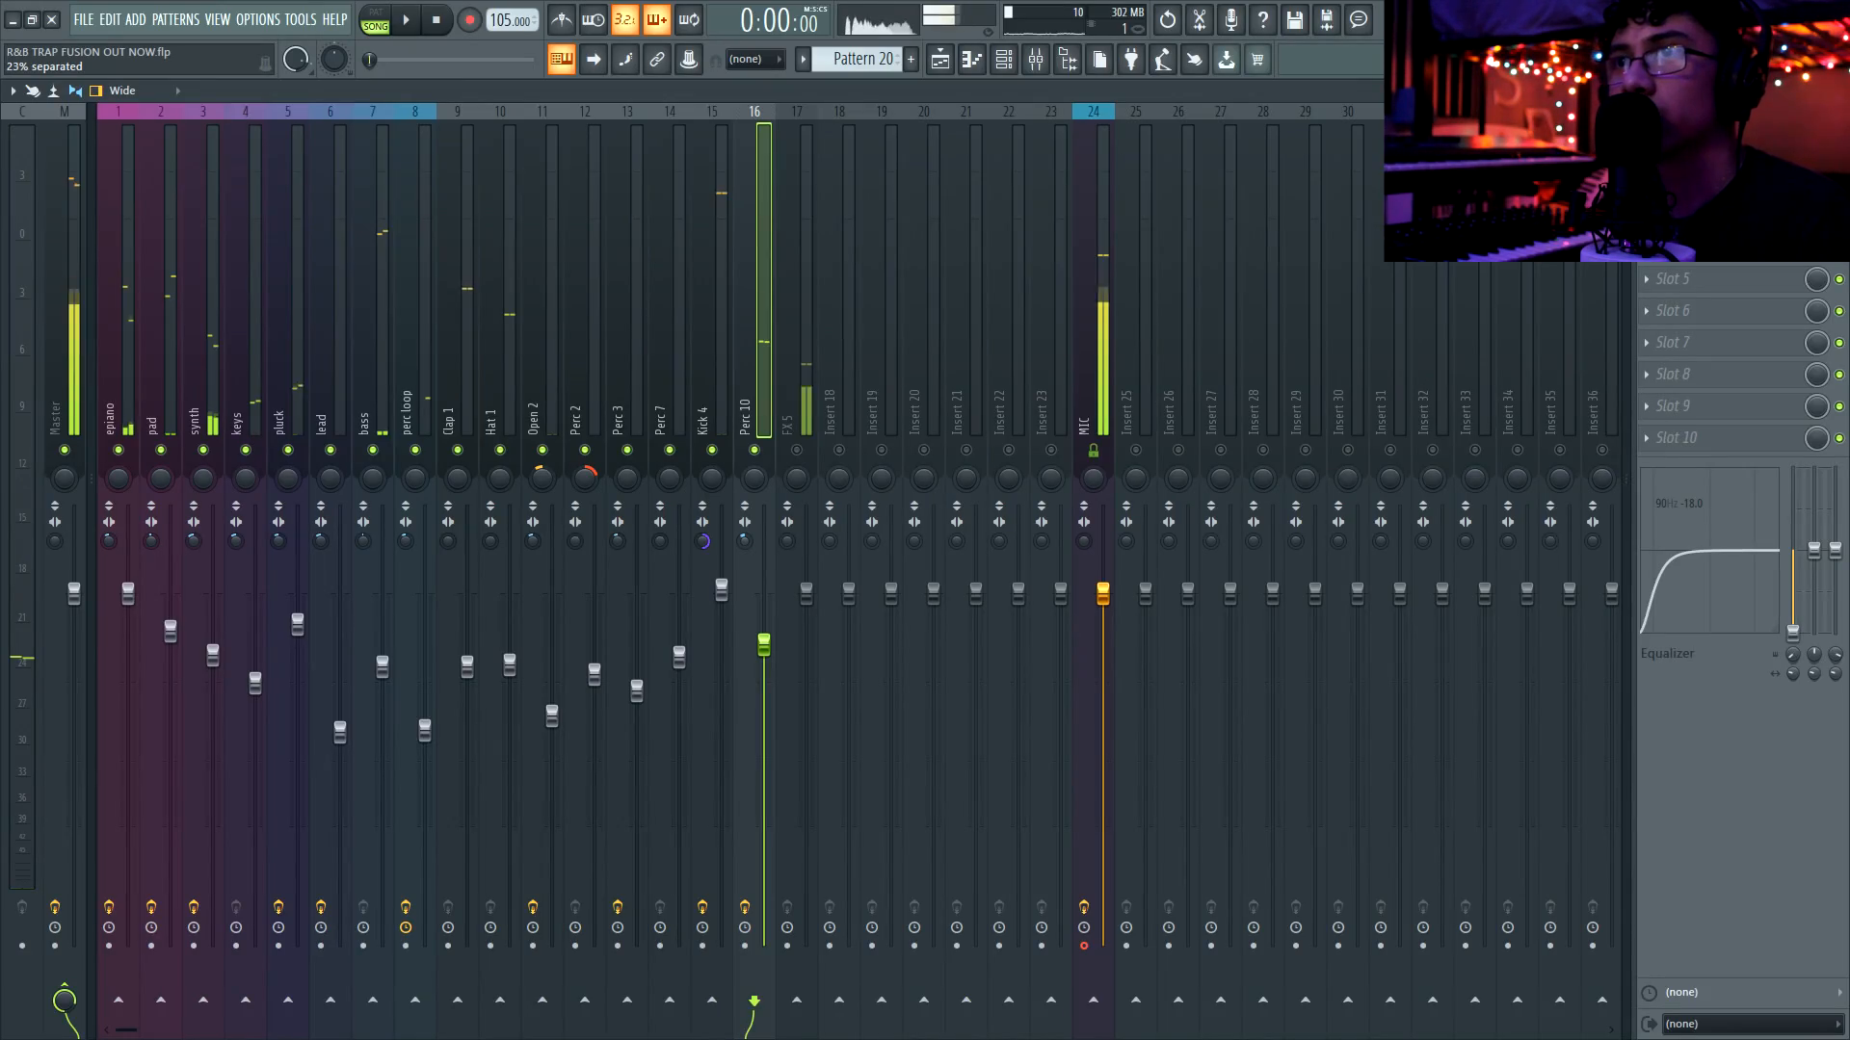
# Bring in the FX 5 track with its low shelf at -18.0 dB at 157 Hz and lower its volume by ear
pyautogui.click(813, 395)
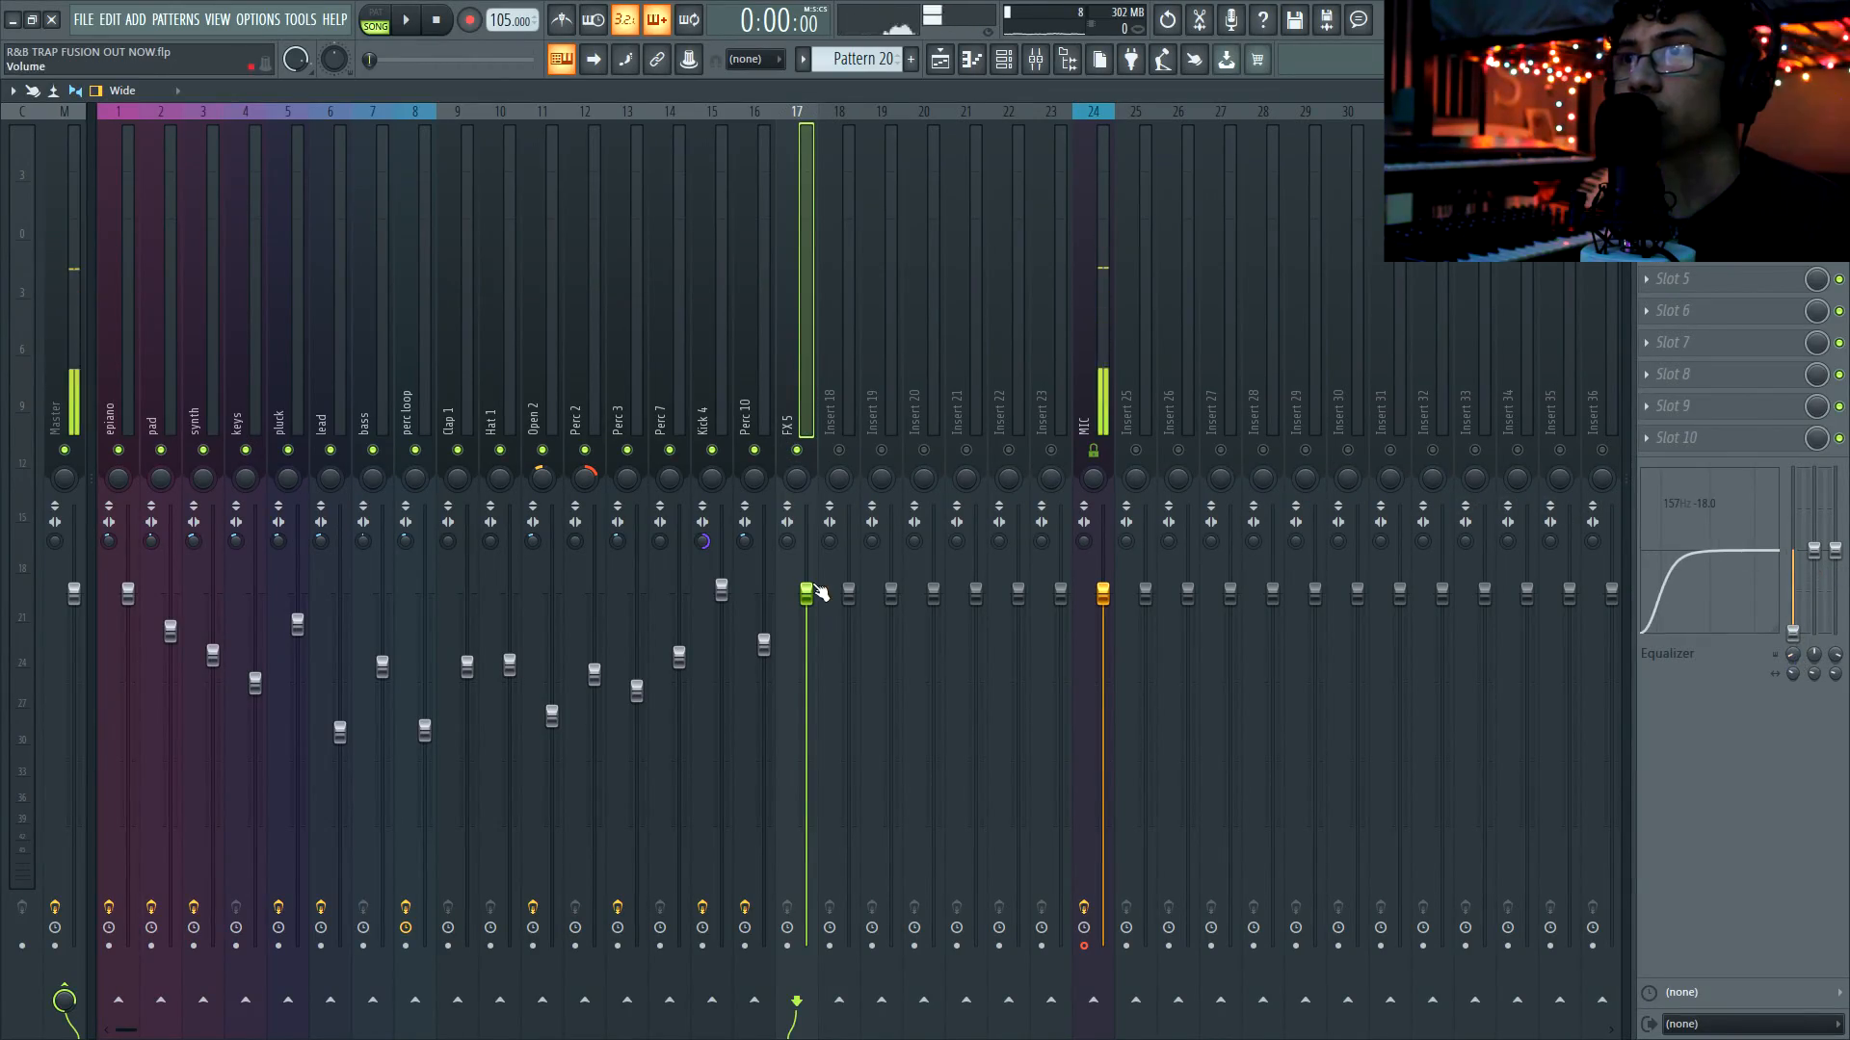
pyautogui.press('space')
pyautogui.scroll(-1, 809, 555)
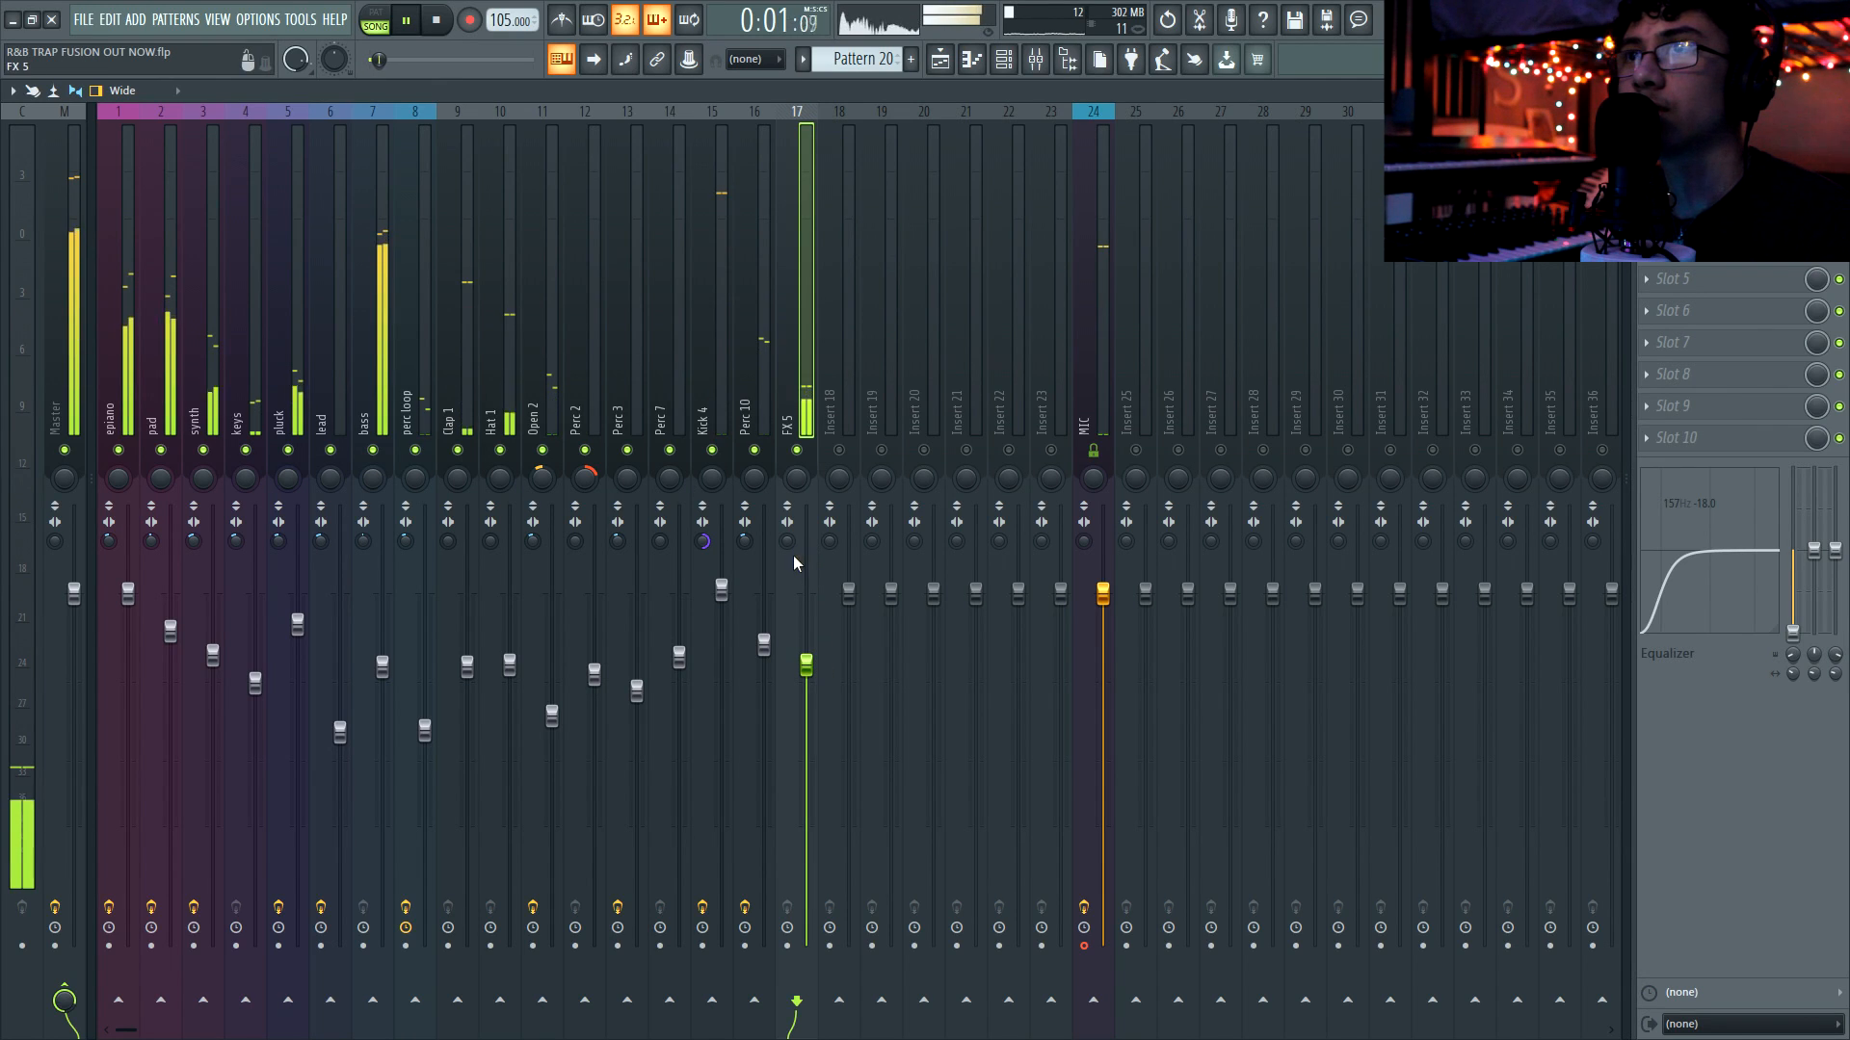
# Insert the PanMan auto-panner in the FX 5 track's first effect slot
pyautogui.press('space')
pyautogui.click(1646, 152)
pyautogui.moveTo(1659, 171)
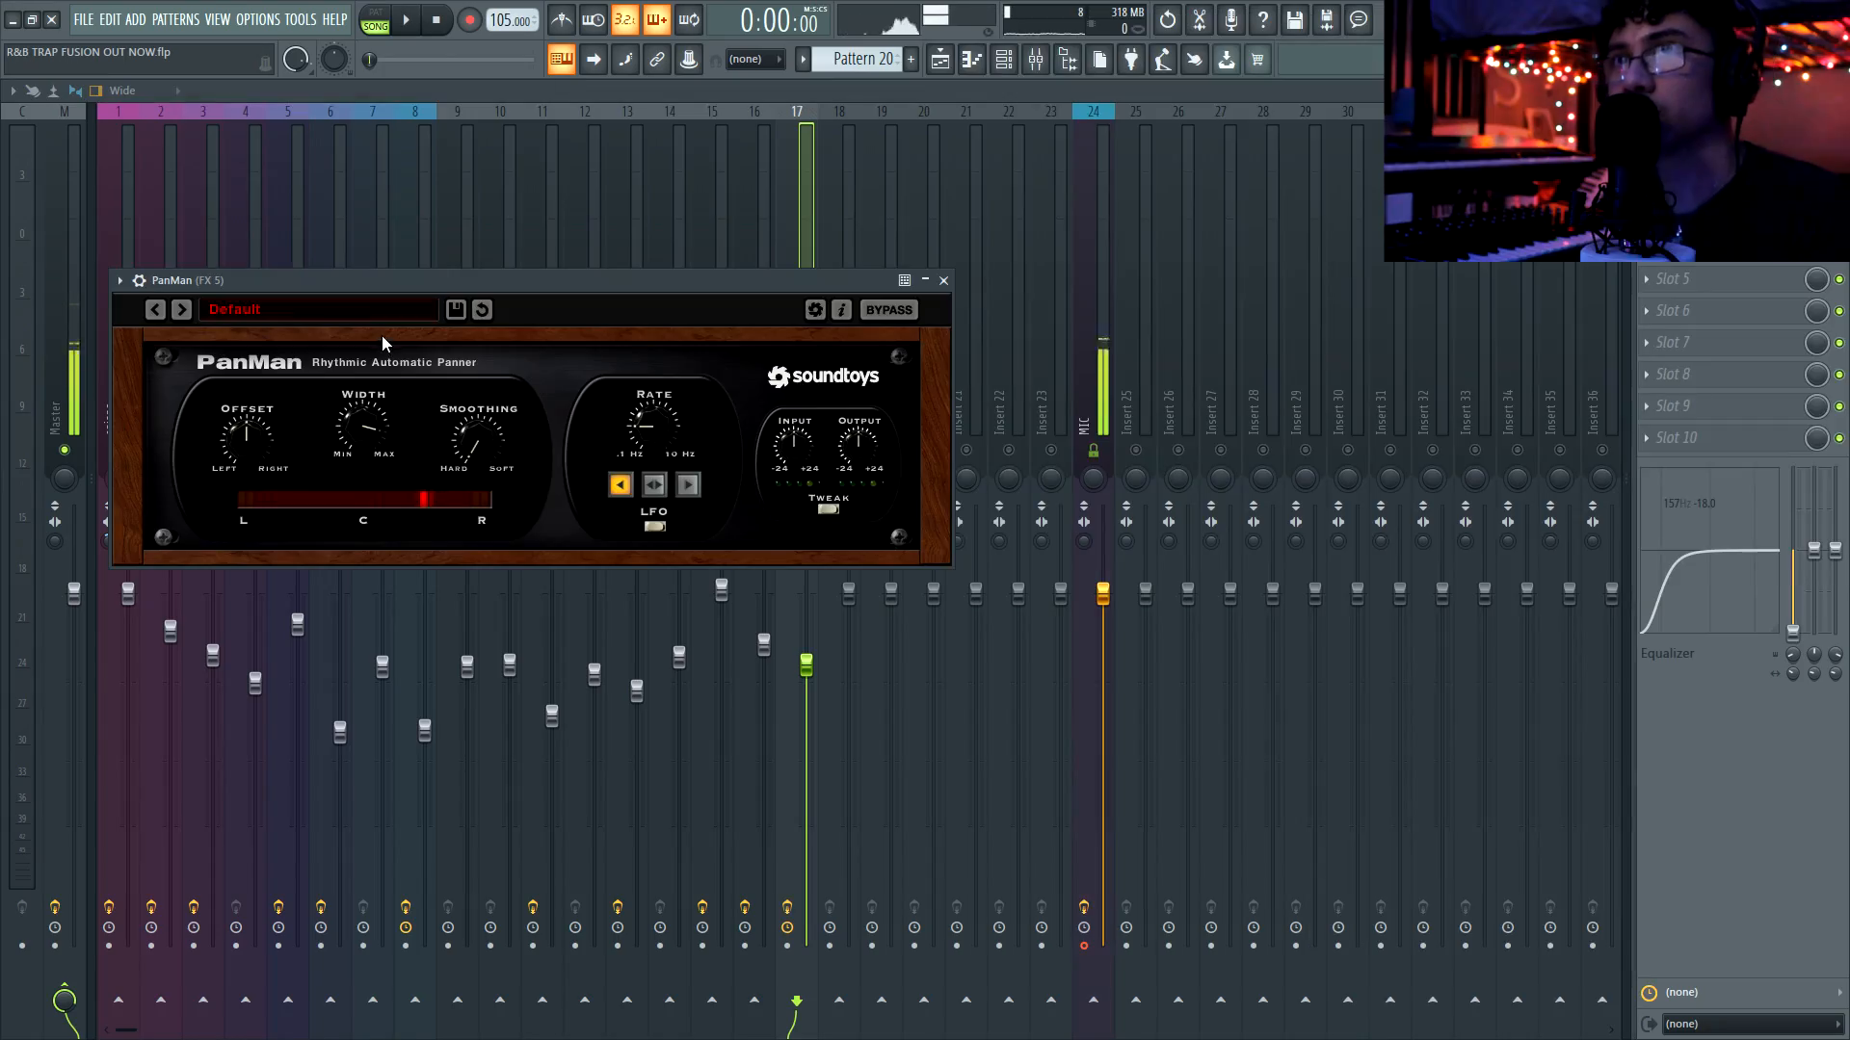
pyautogui.click(1344, 1006)
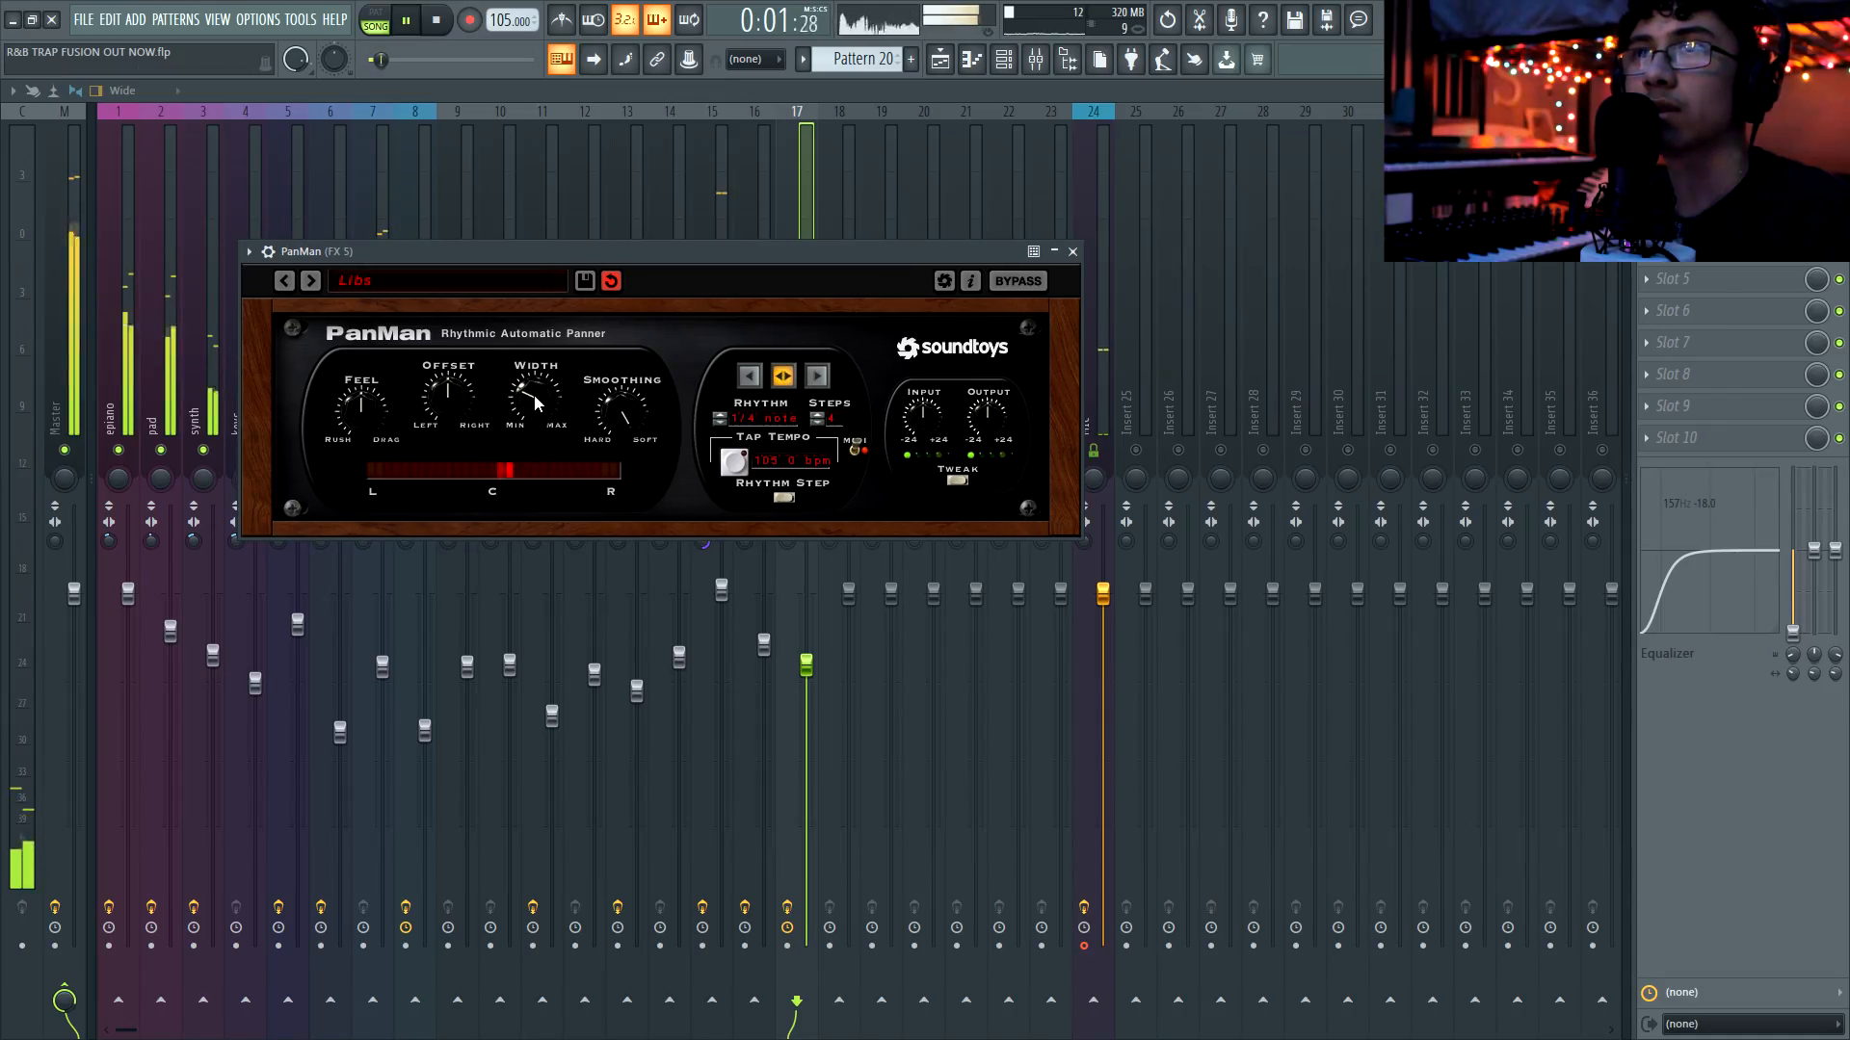
# Narrow the PanMan panning width on the FX 5 track by ear, stop playback and close the plugin
pyautogui.moveTo(535, 395); pyautogui.dragTo(522, 395)
pyautogui.press('space')
pyautogui.press('Escape')
pyautogui.click(492, 547)
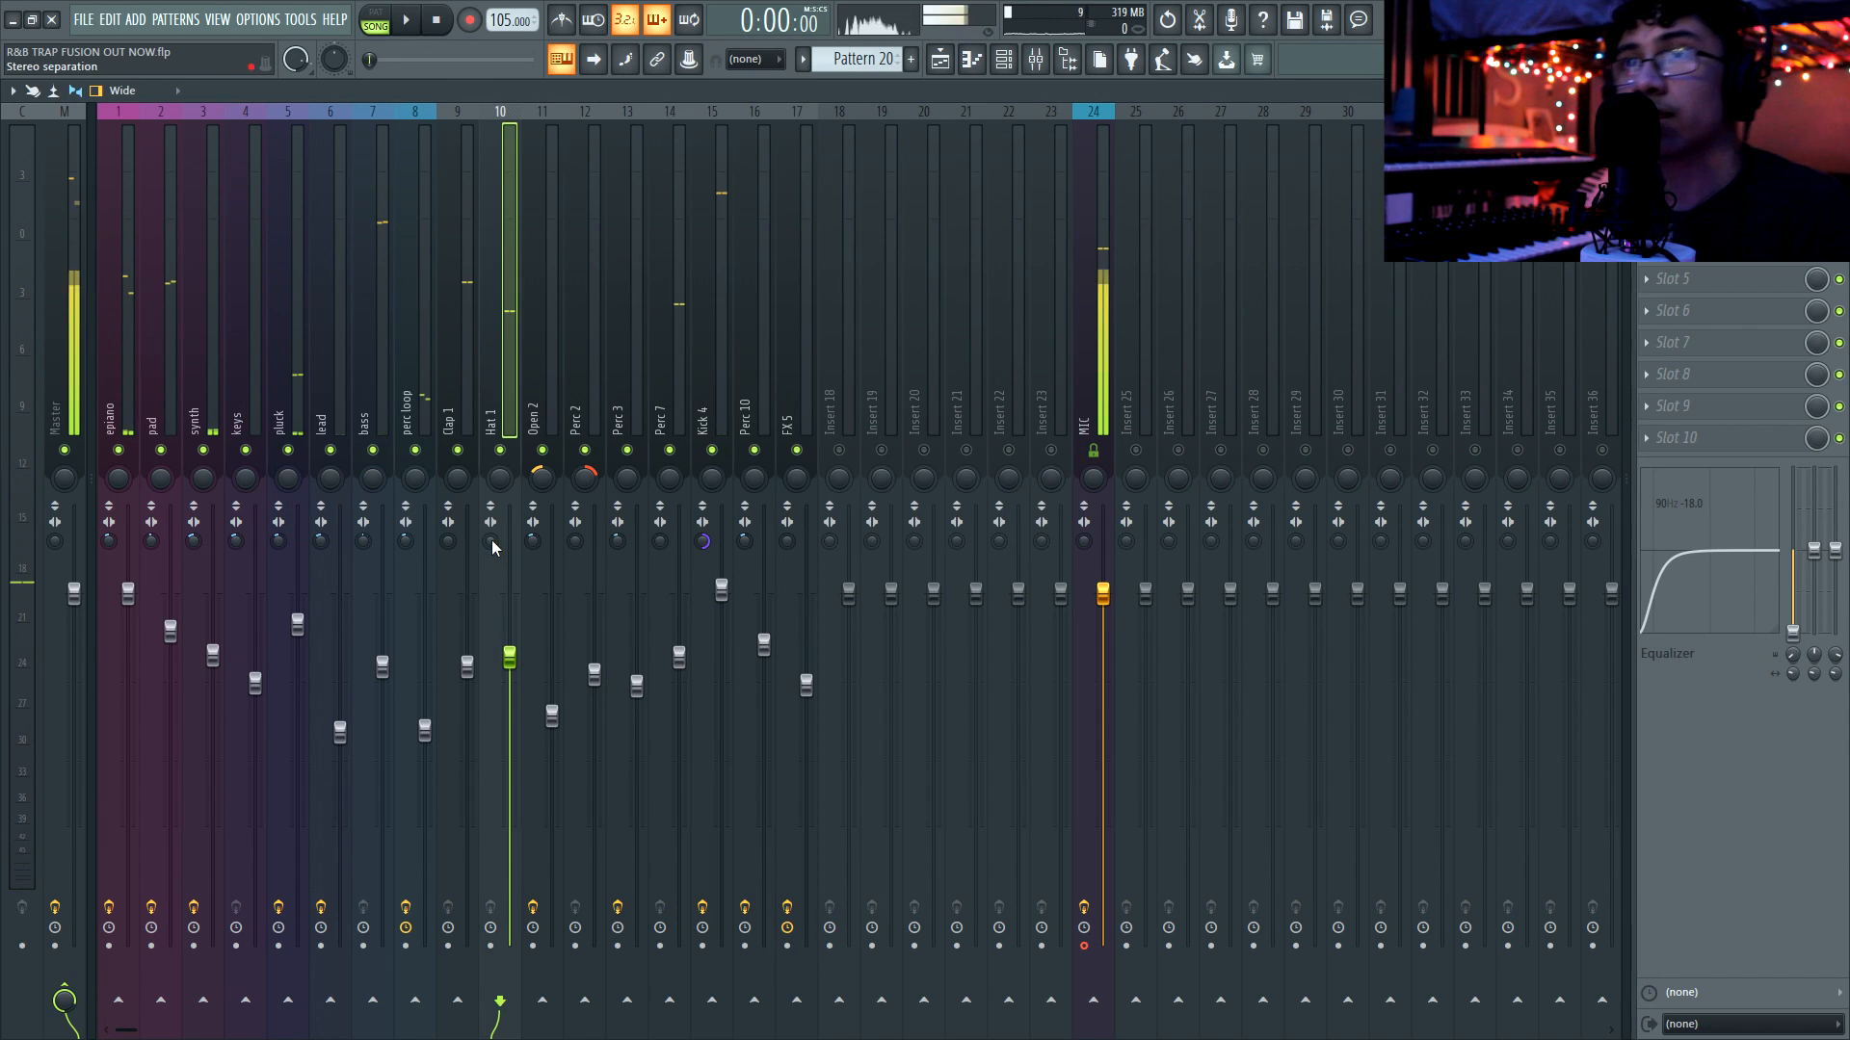
# Review the Fruity soft clipper's threshold and post settings on the Master track
pyautogui.click(56, 361)
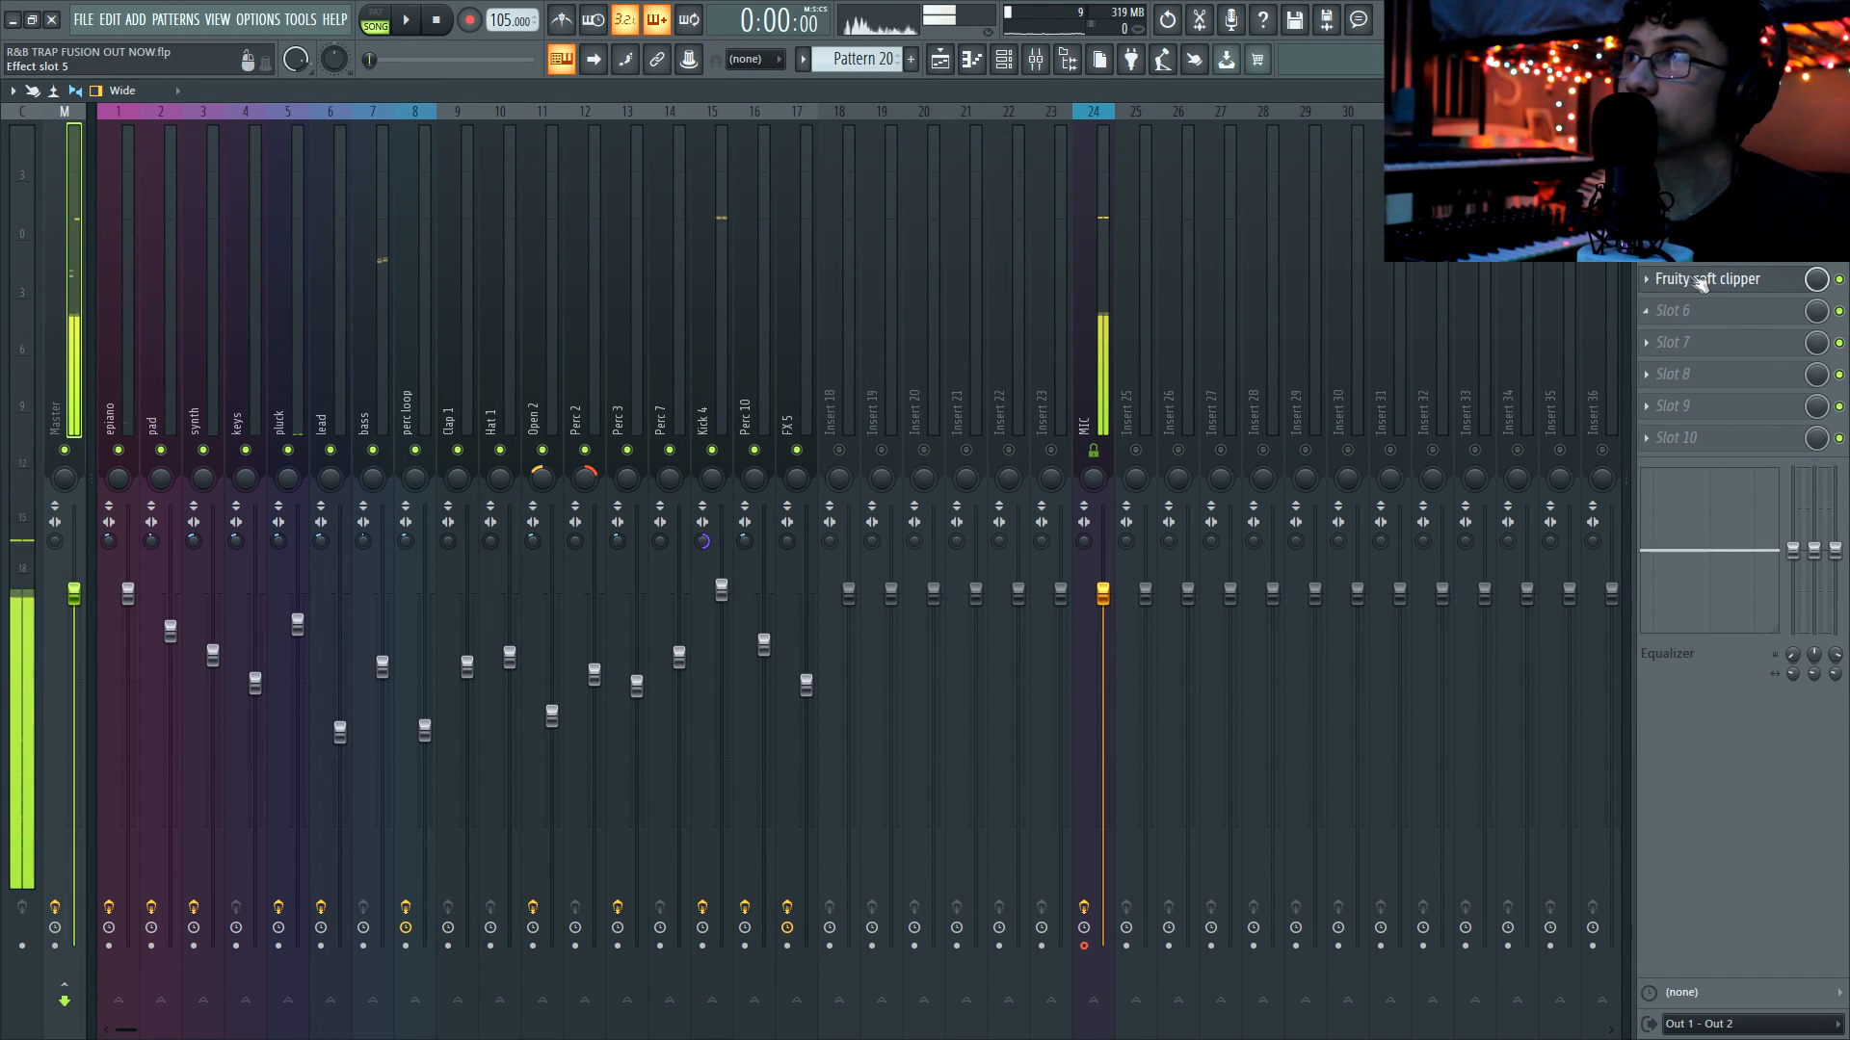
pyautogui.click(1703, 279)
pyautogui.moveTo(275, 306); pyautogui.dragTo(539, 290)
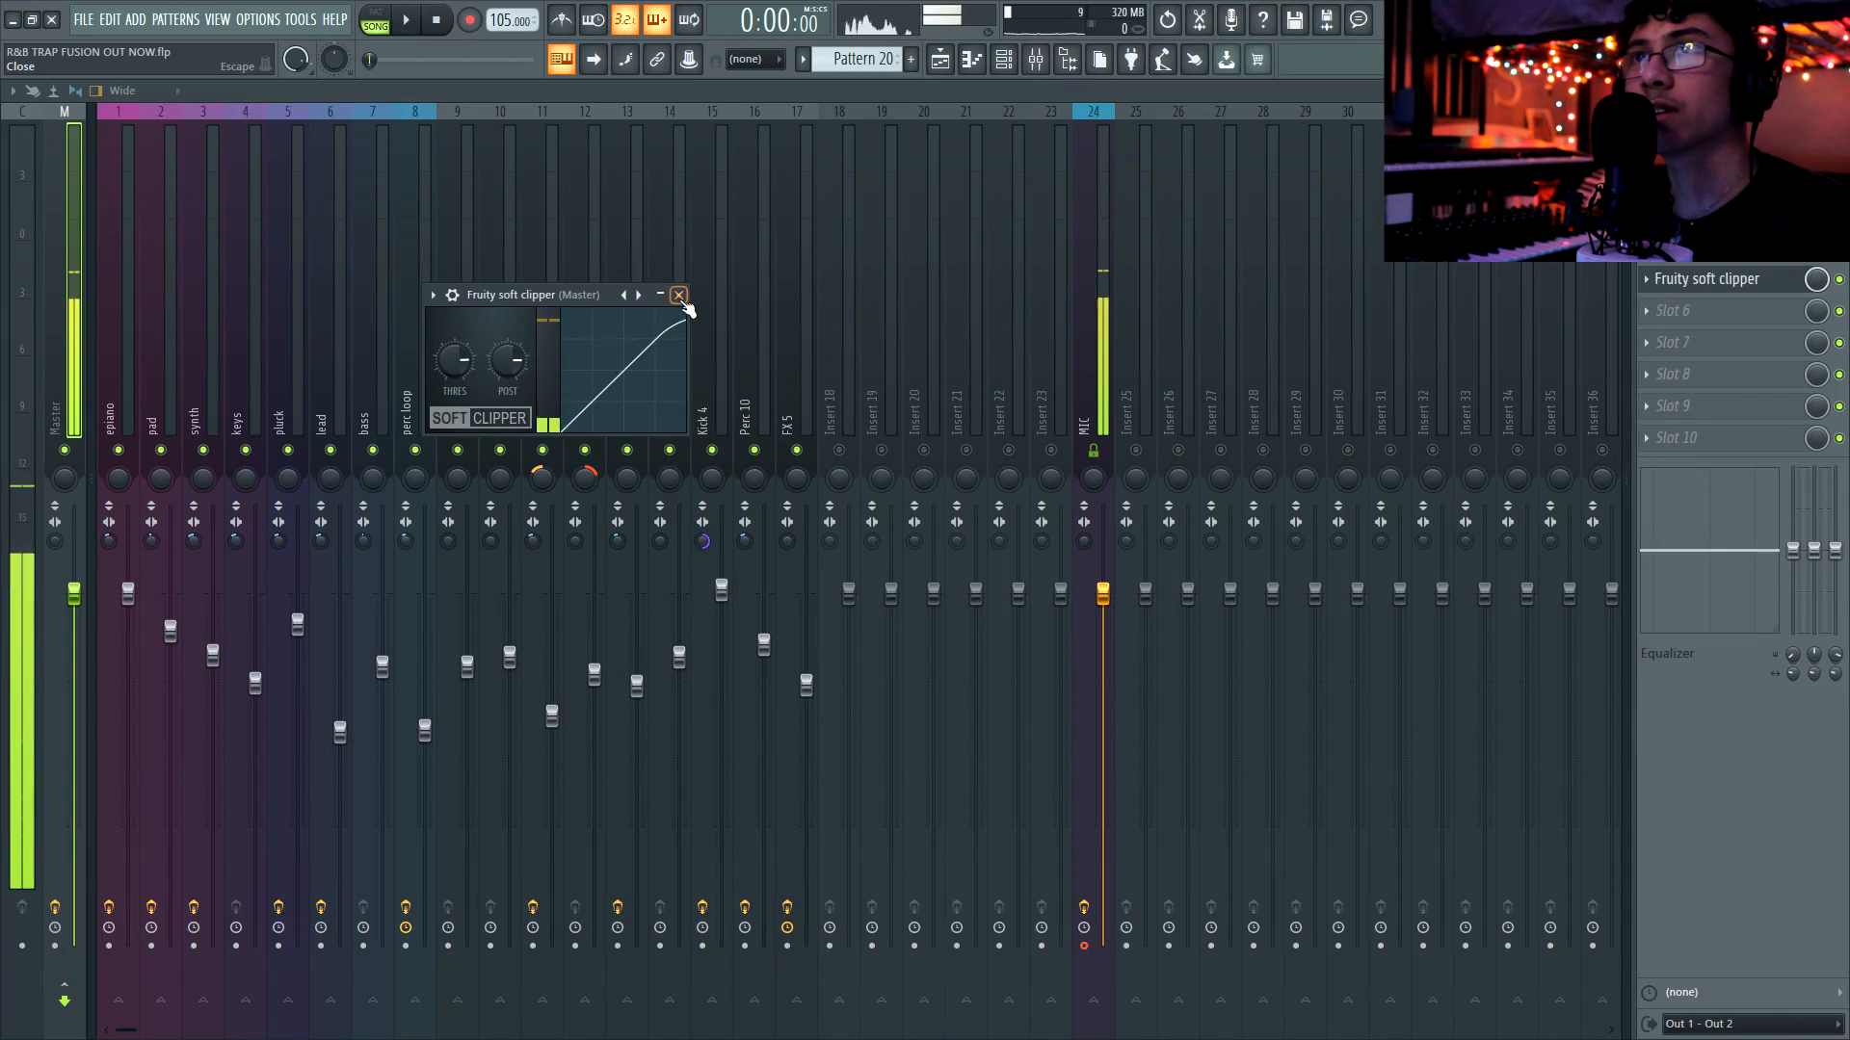
pyautogui.click(679, 296)
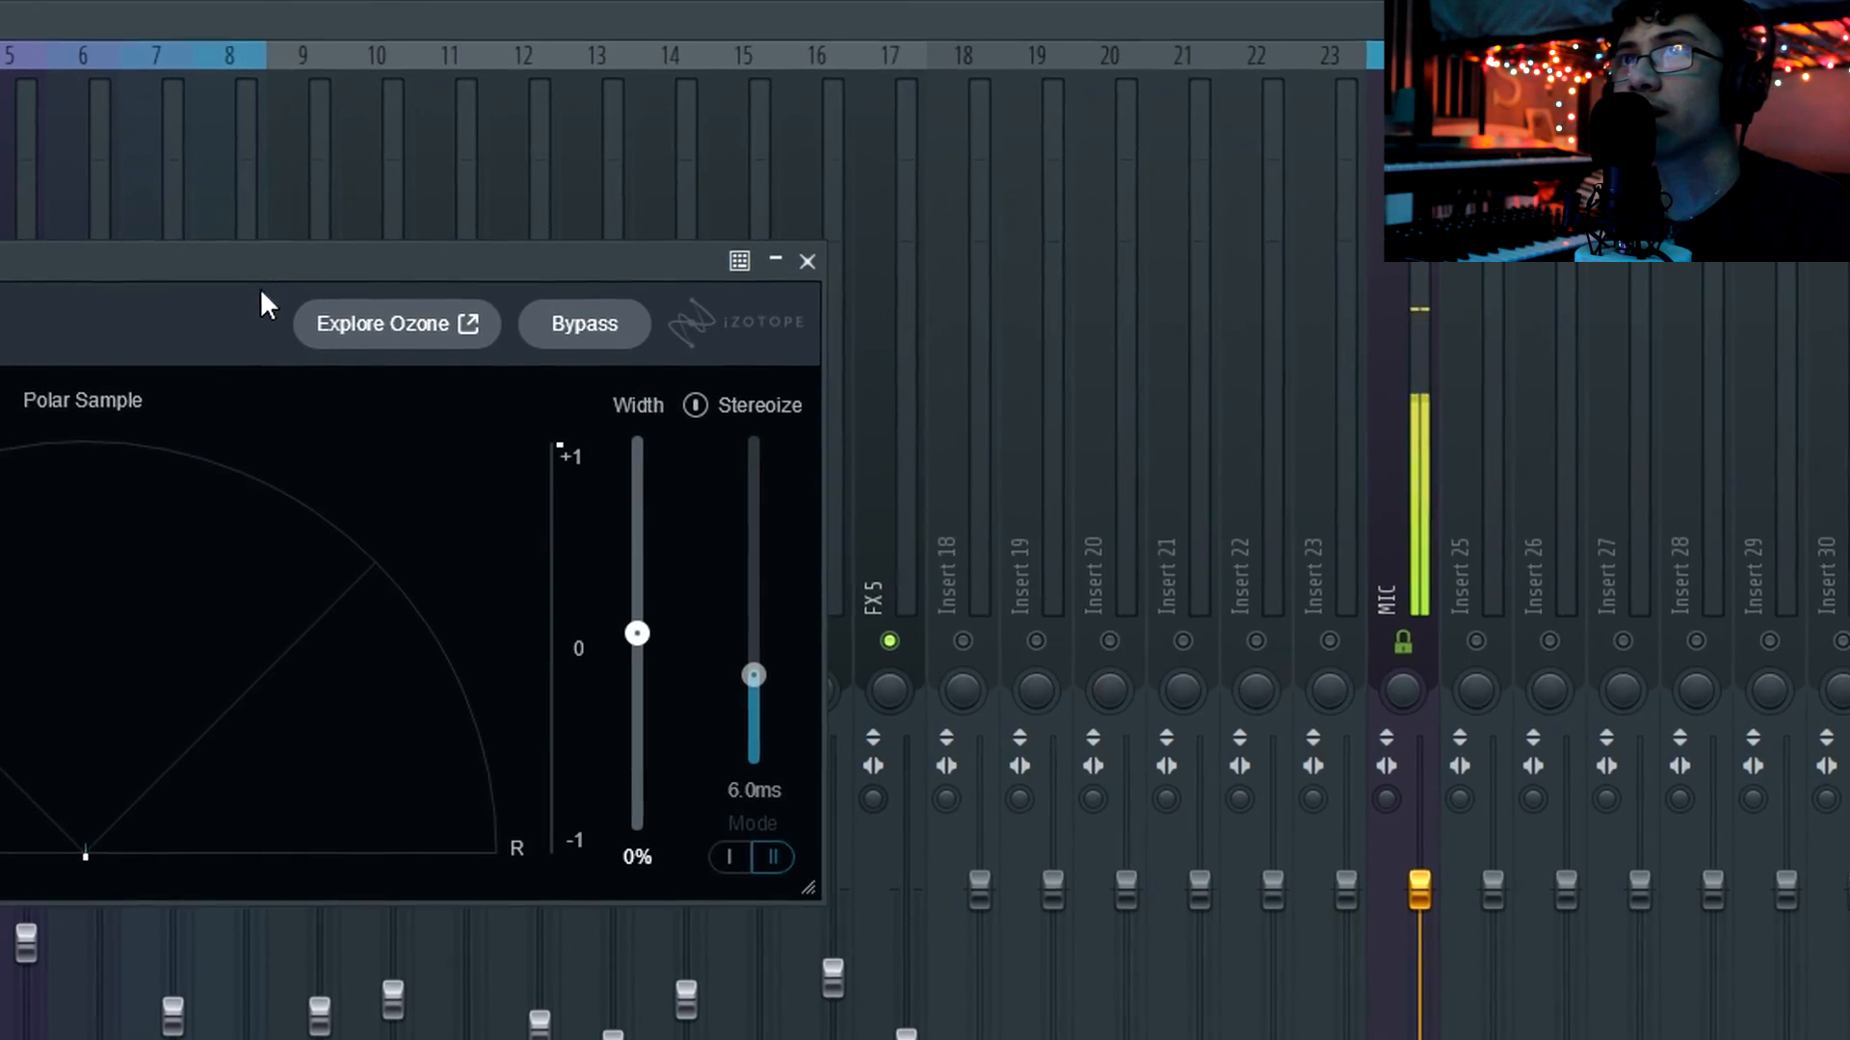
# Play the song through Ozone Imager 2 on the Master track and adjust its stereo width while watching the polar sample display
pyautogui.press('space')
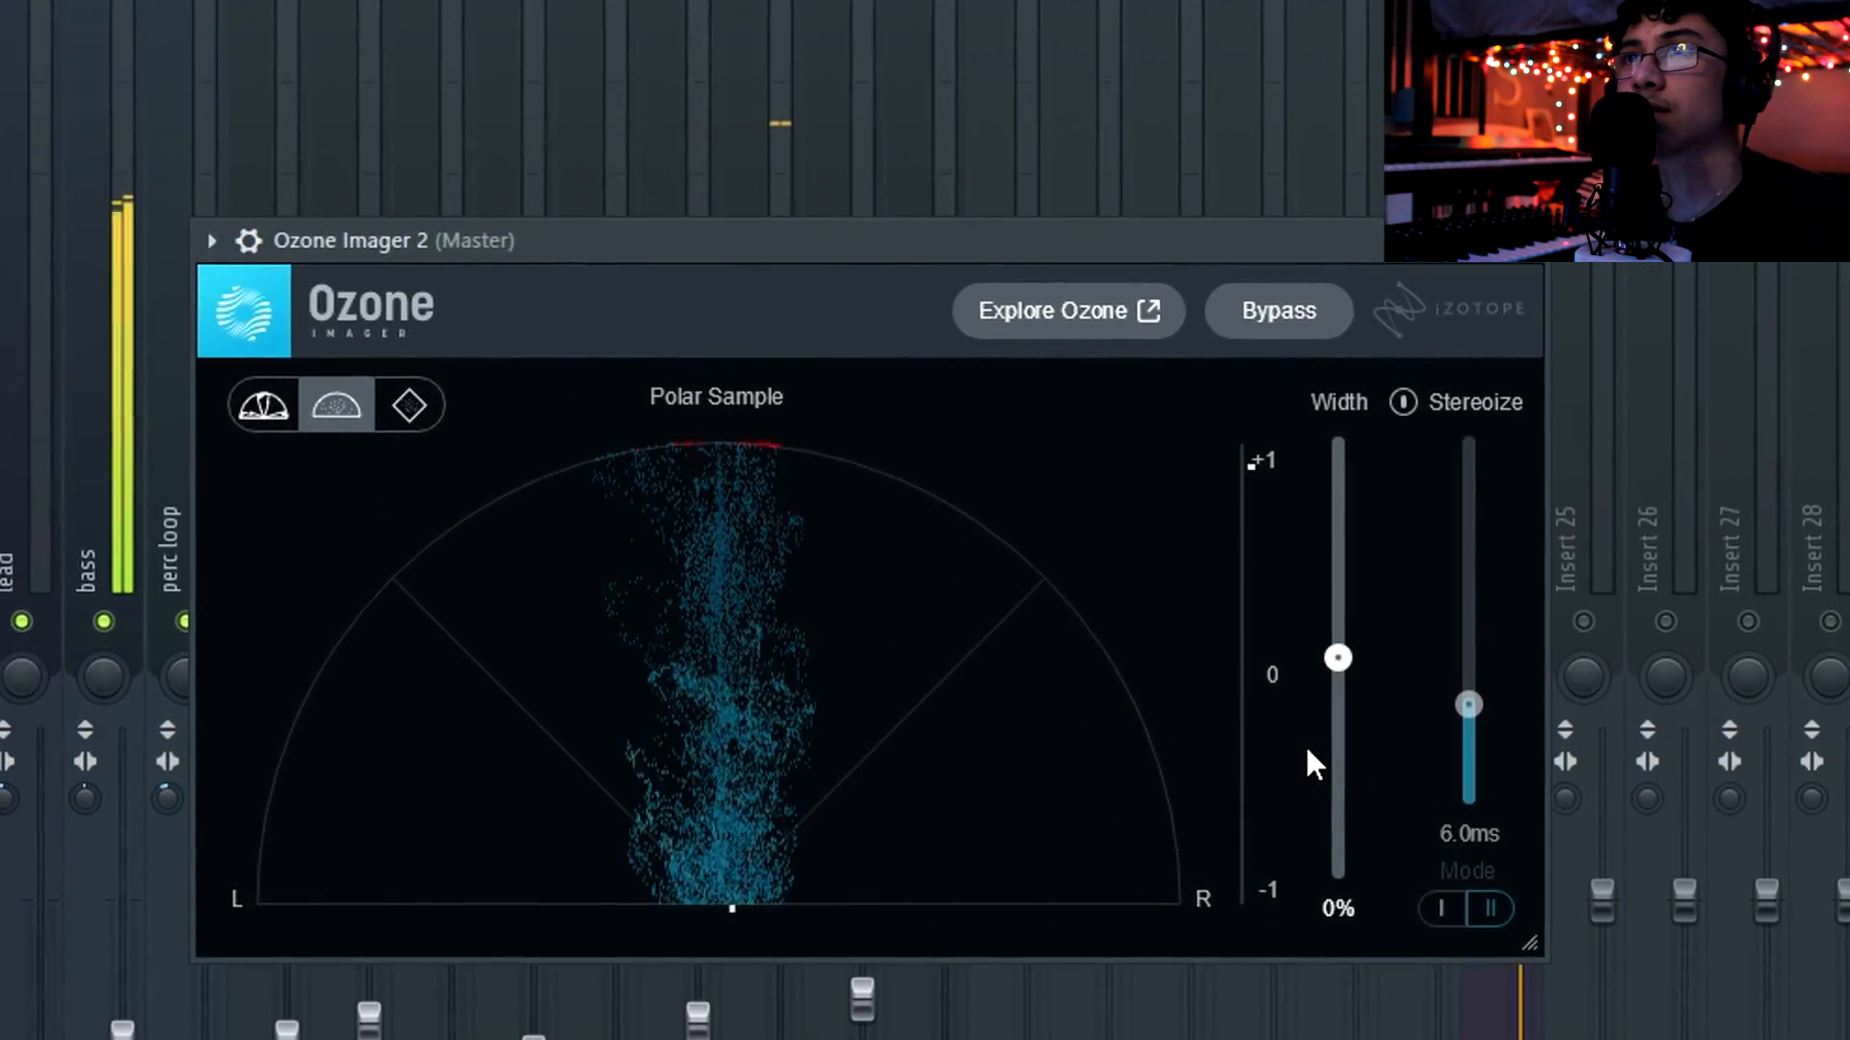
pyautogui.moveTo(1379, 649); pyautogui.dragTo(1471, 581)
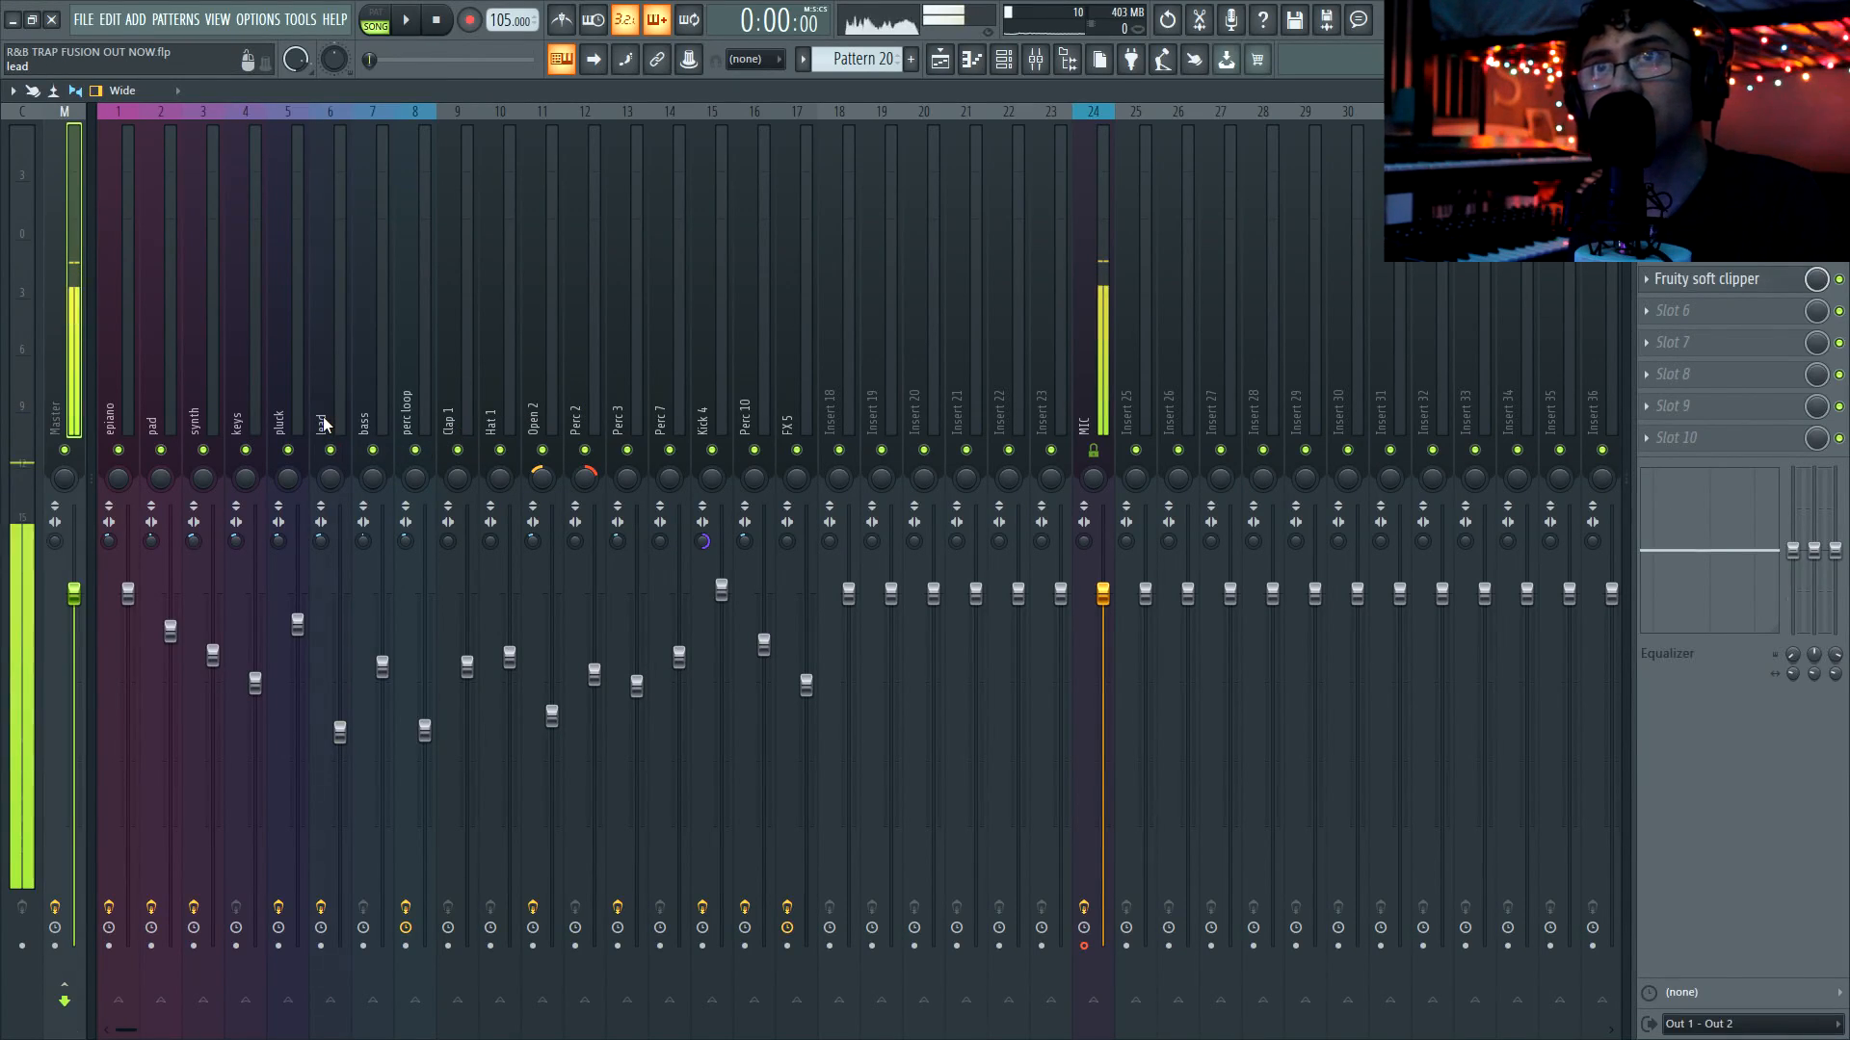
# Select the lead mixer track, and bring up the Playlist arrangement with the melodic and drum tracks in view
pyautogui.click(323, 424)
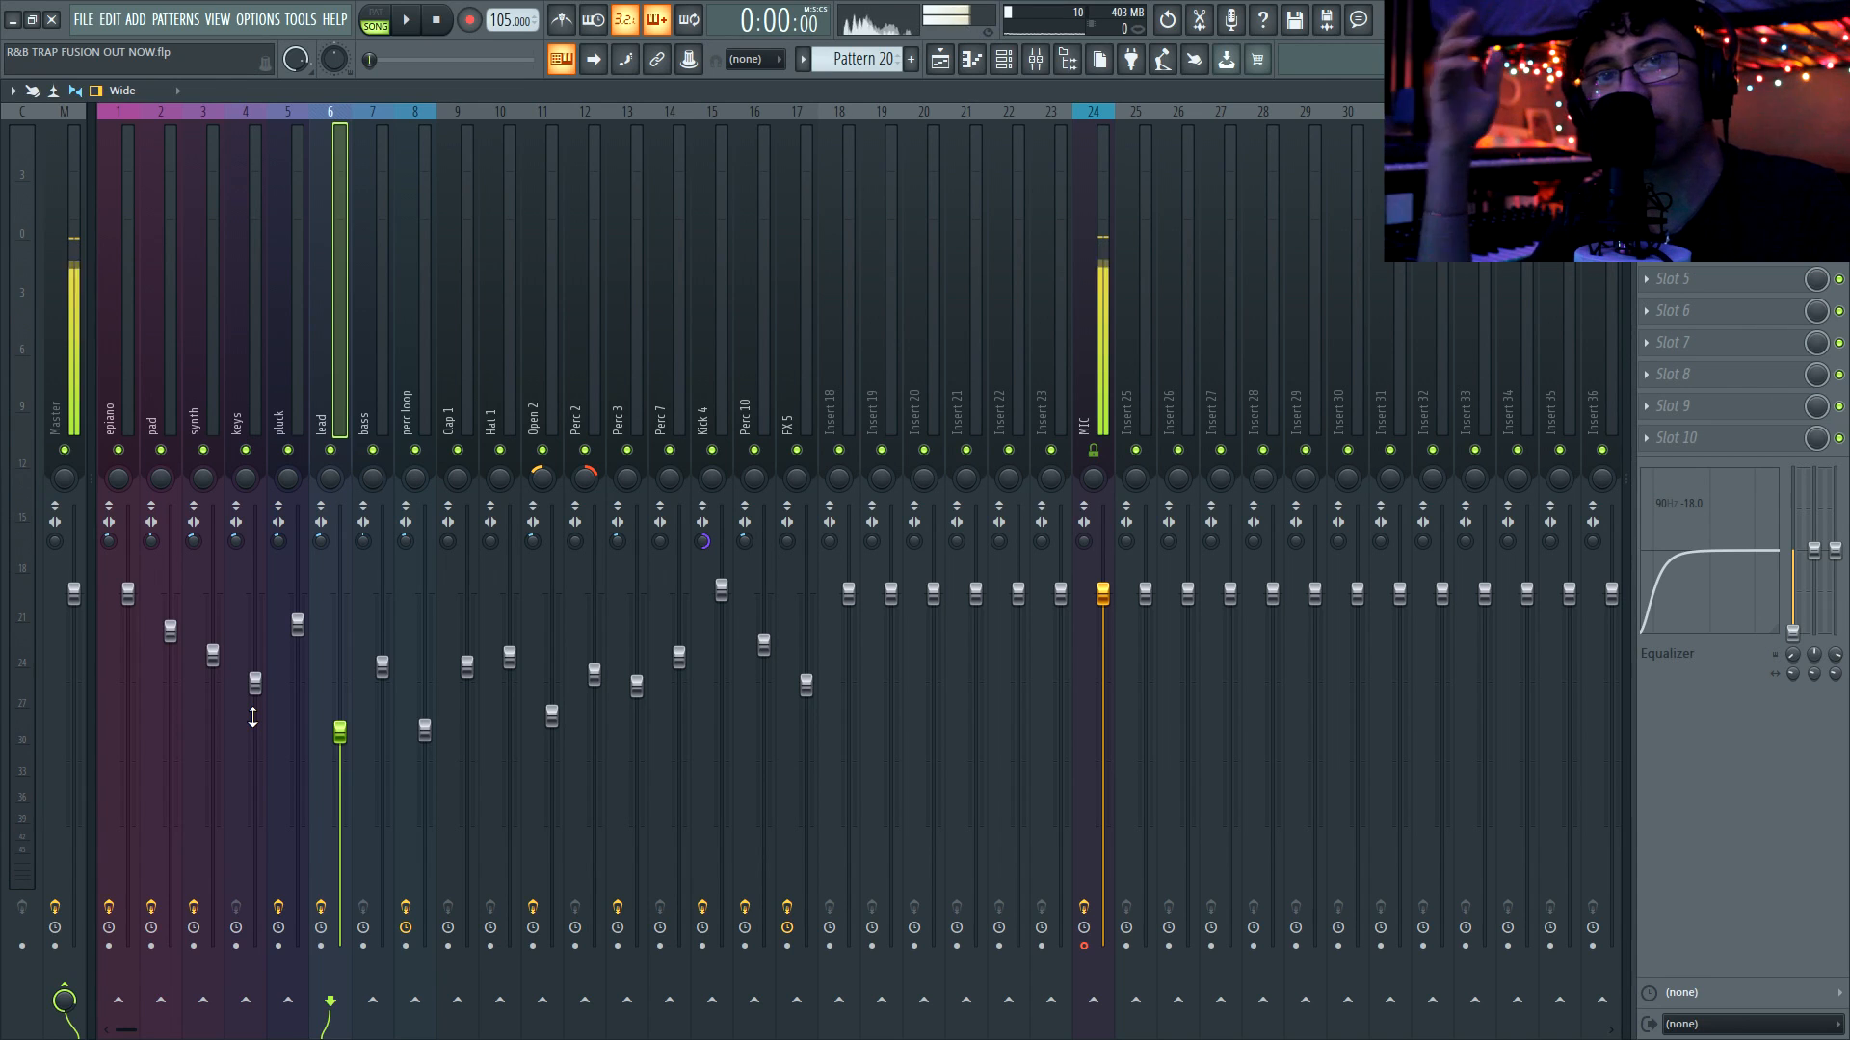
pyautogui.press('F5')
pyautogui.scroll(3, 1156, 574)
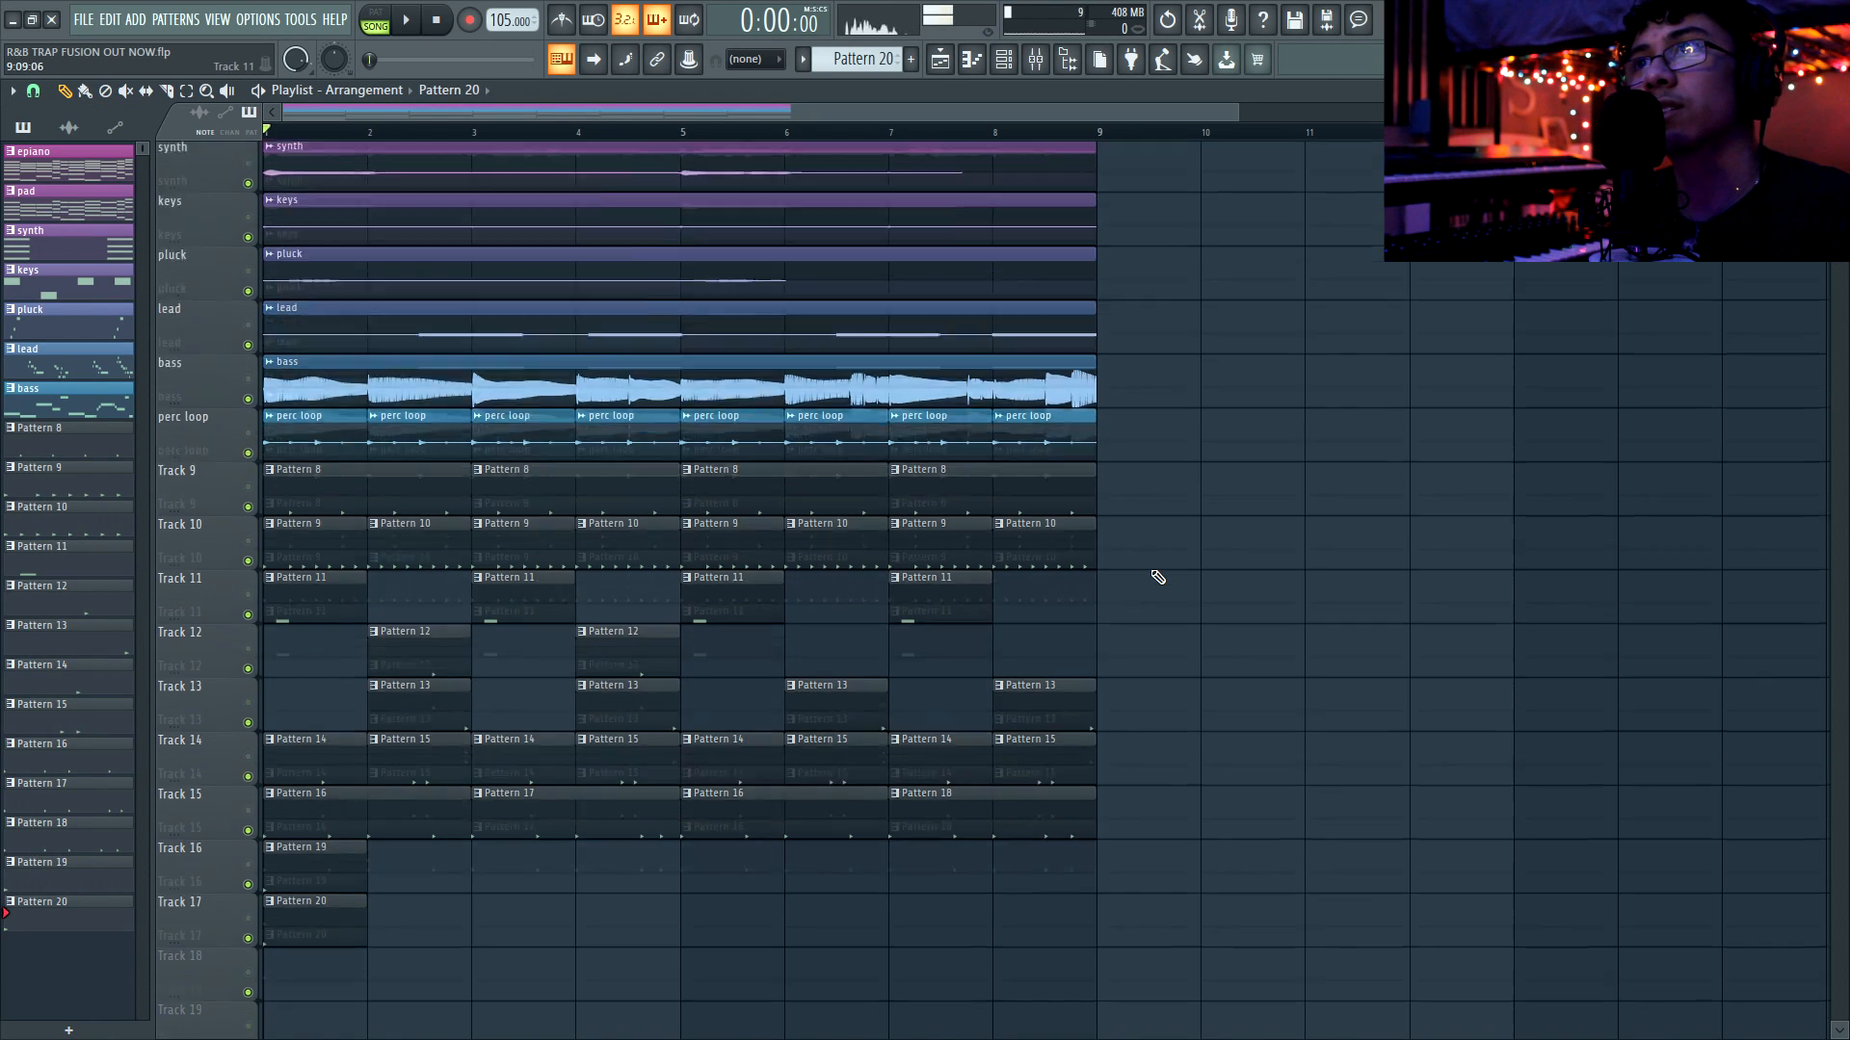